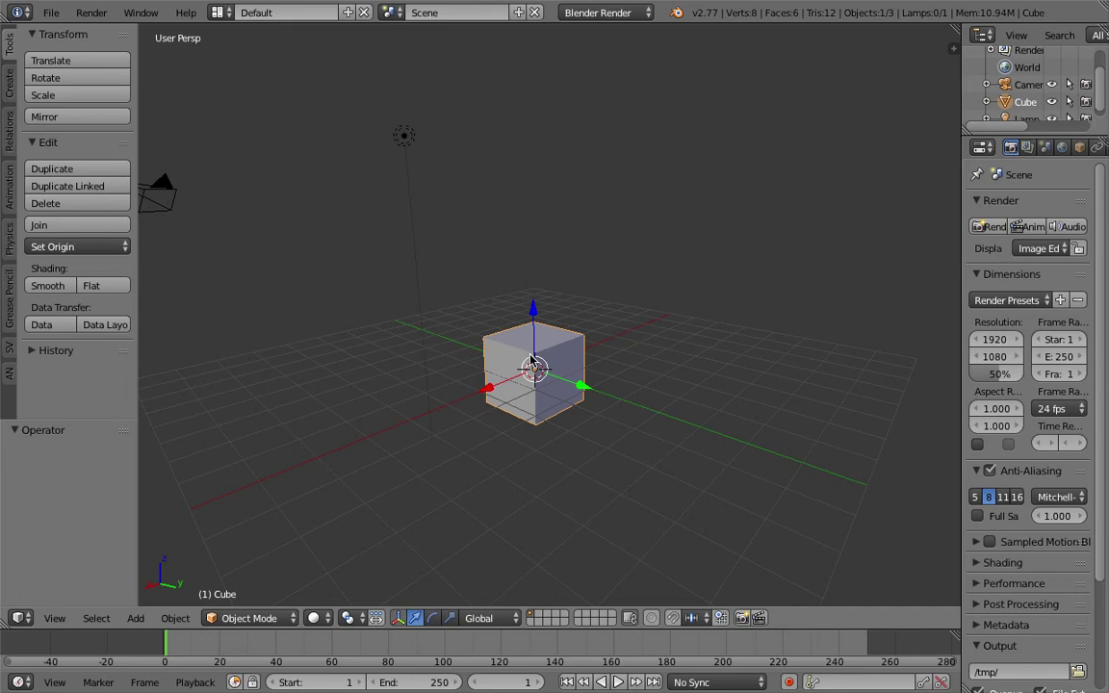
- Switch to the Compositing screen layout and create a new Animation Nodes tree in the node editor
middle_drag(532, 359, 545, 311)
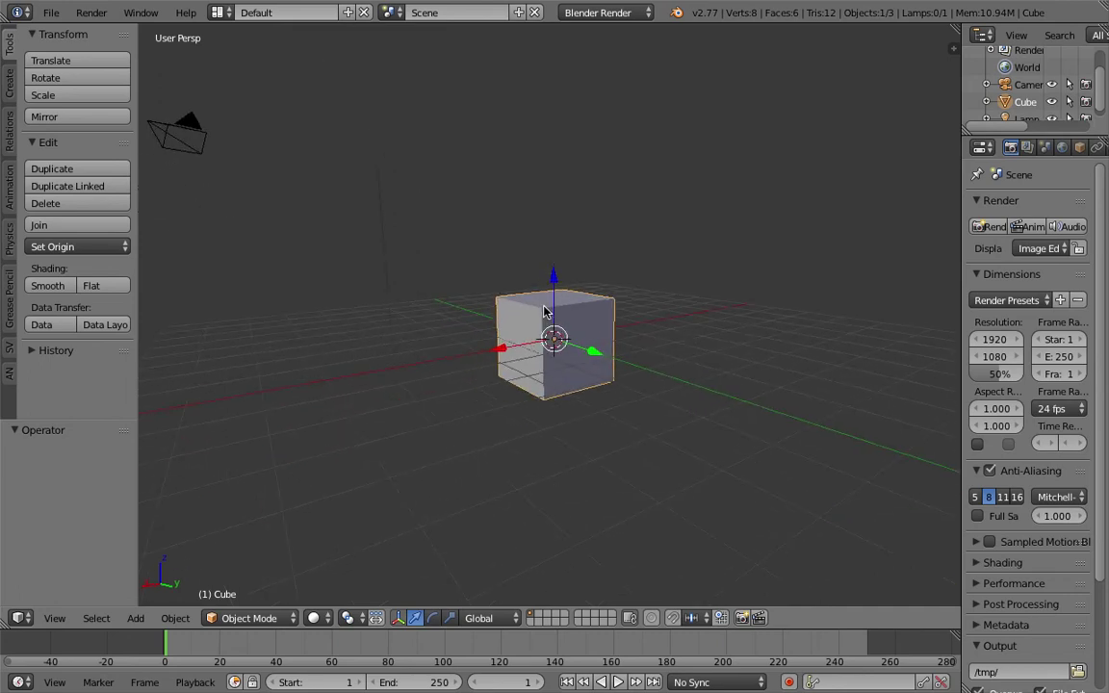
click(220, 13)
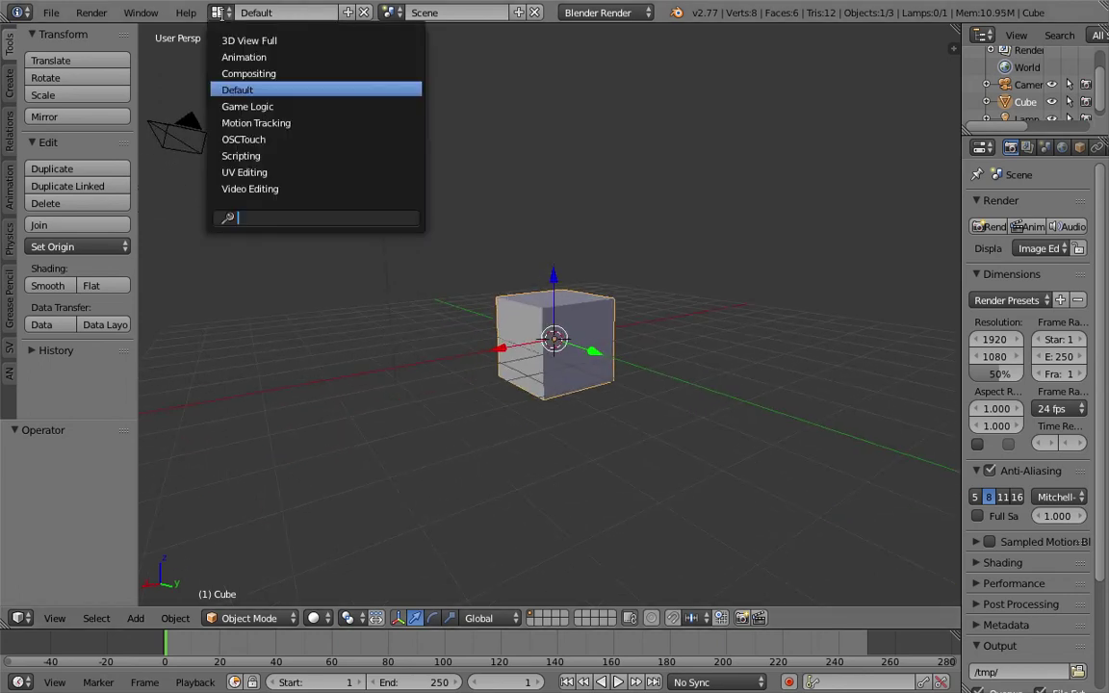
click(249, 75)
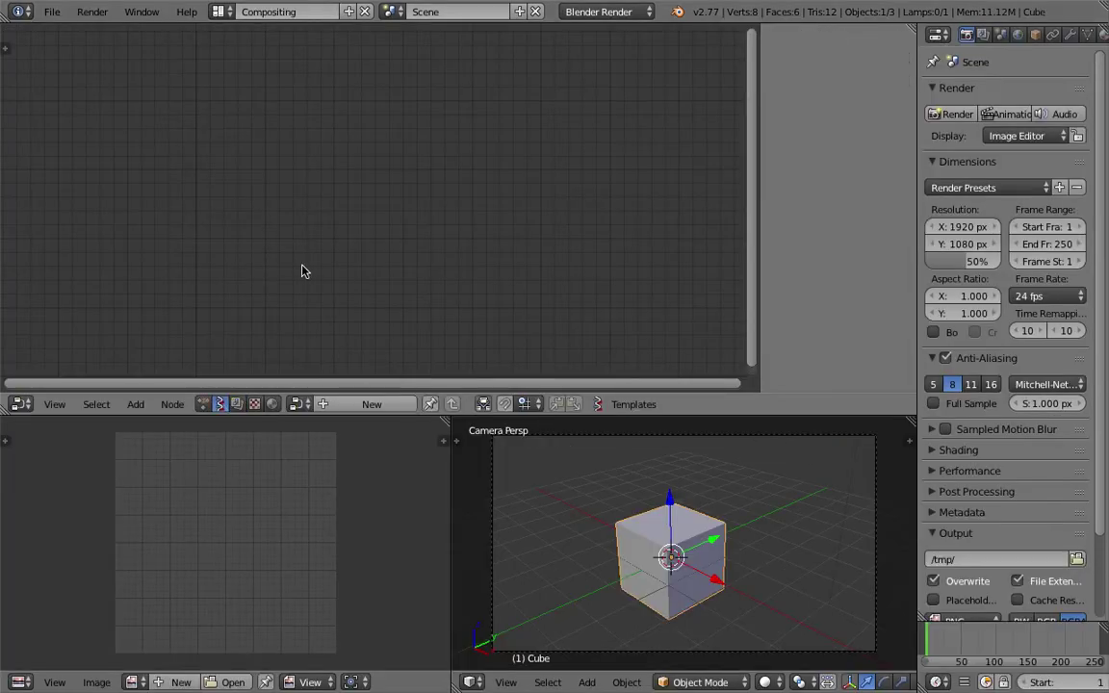
click(332, 403)
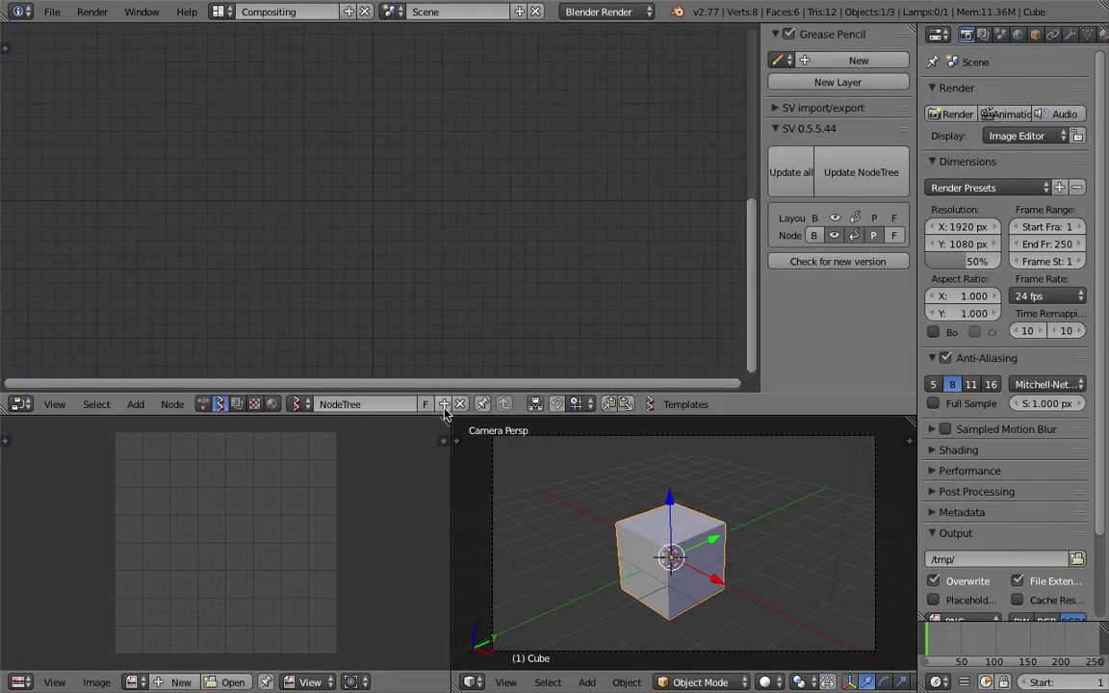
click(203, 404)
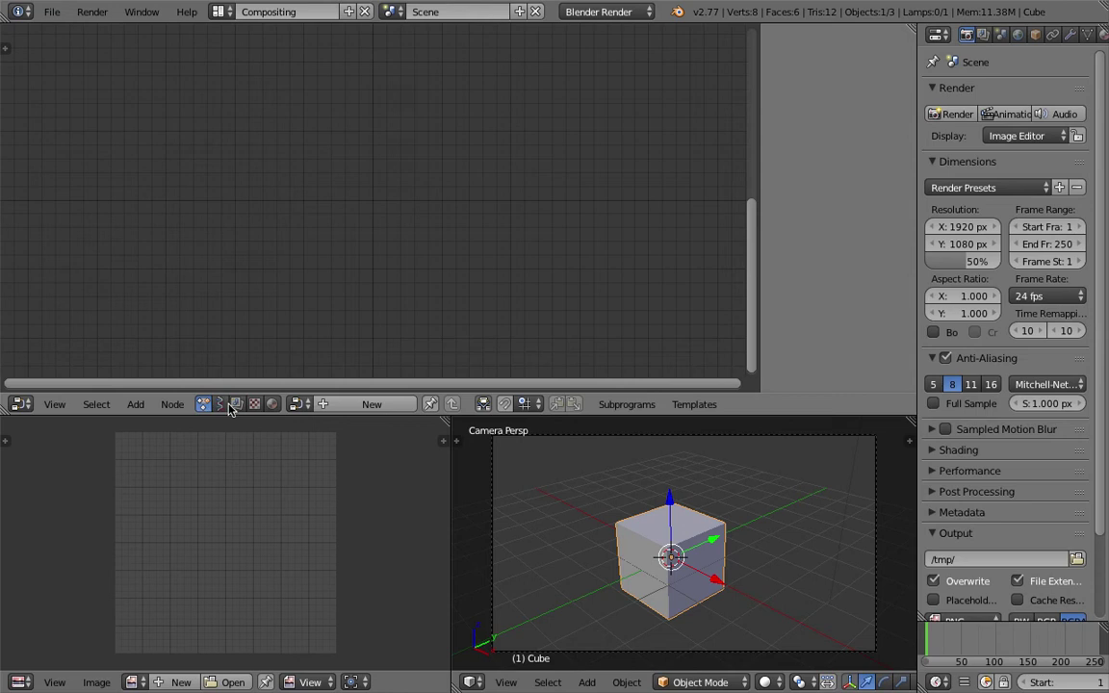
click(351, 404)
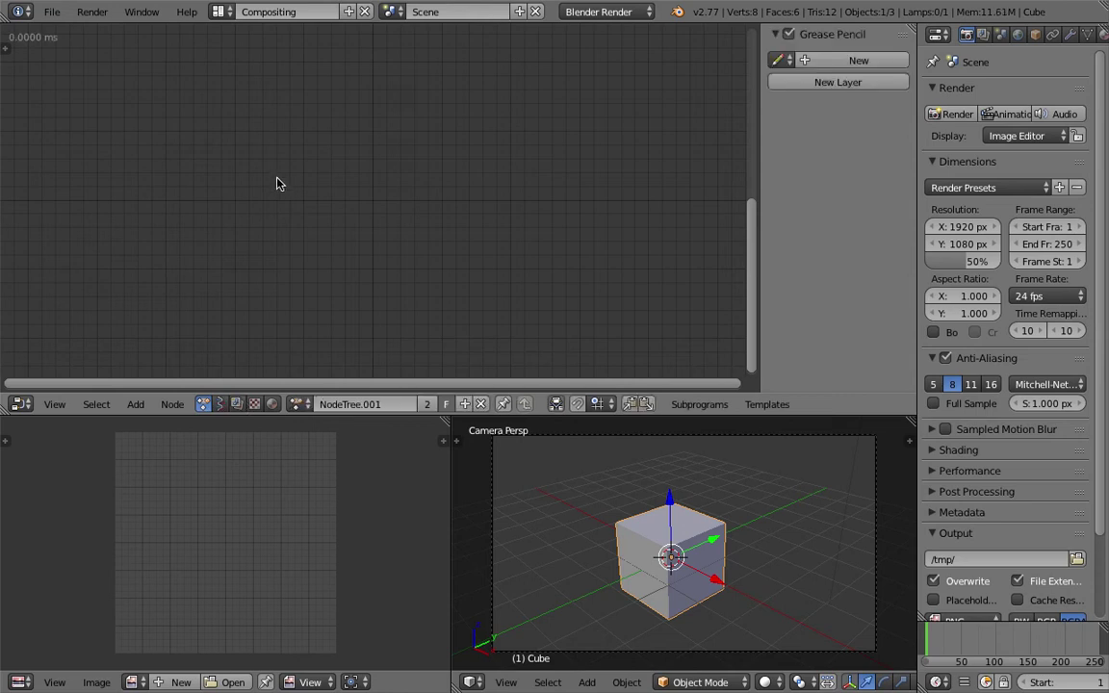
- Add an Animate Number node to the node tree and set its End value to 10
key(shift+a)
mouse_move(269, 310)
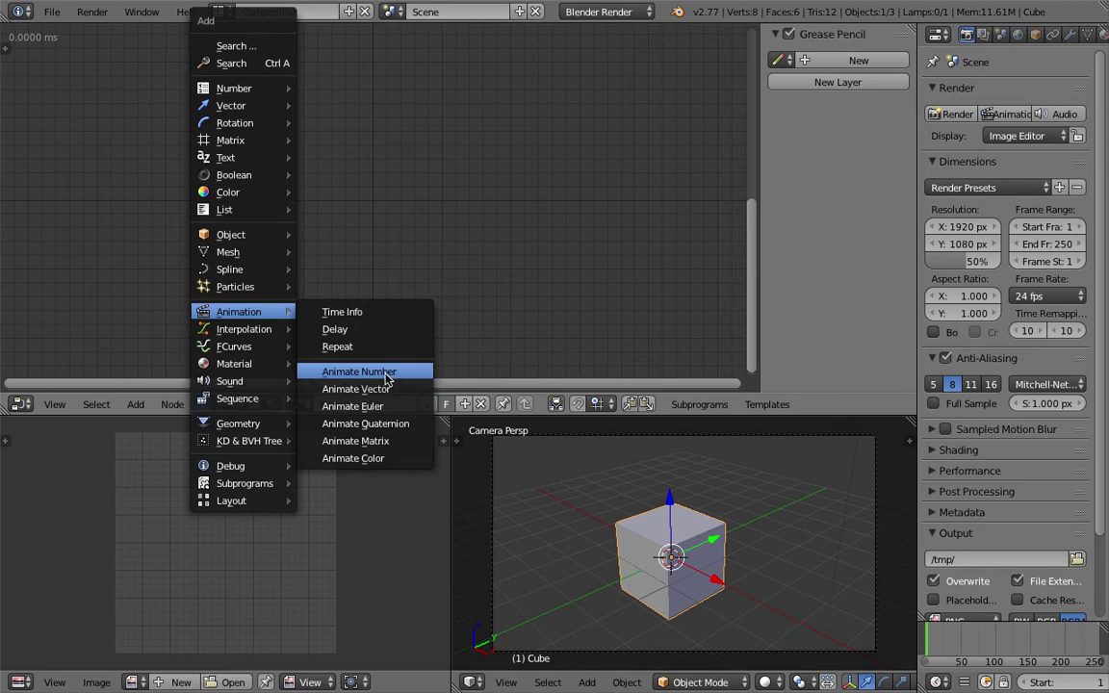
click(386, 380)
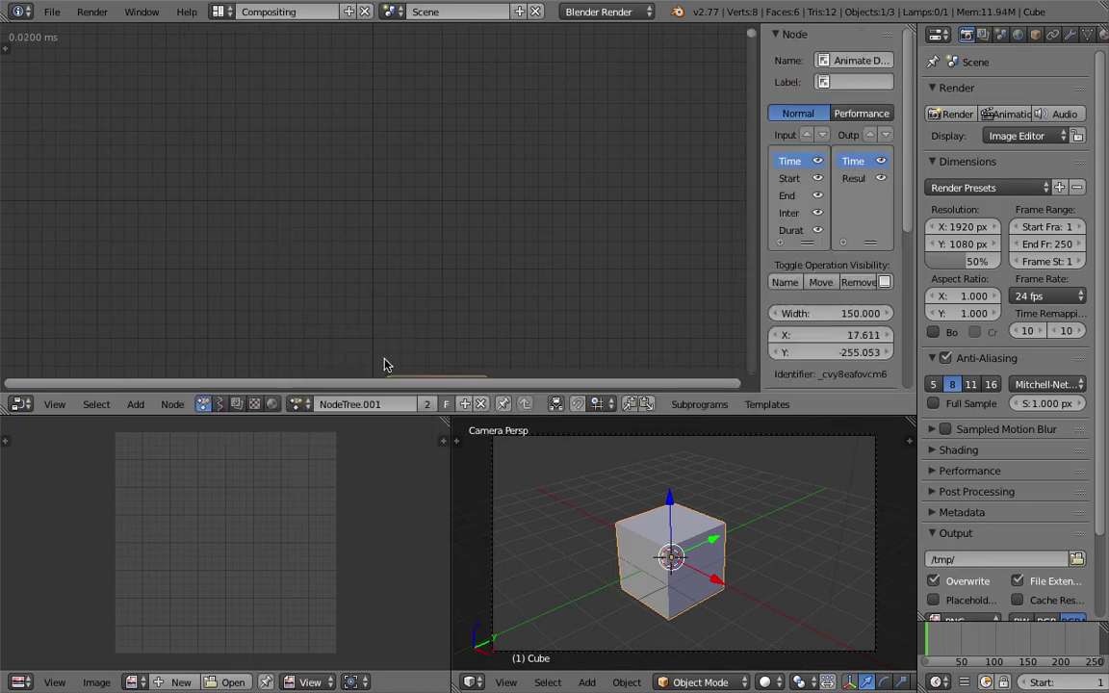
scroll(420, 138, up, 1)
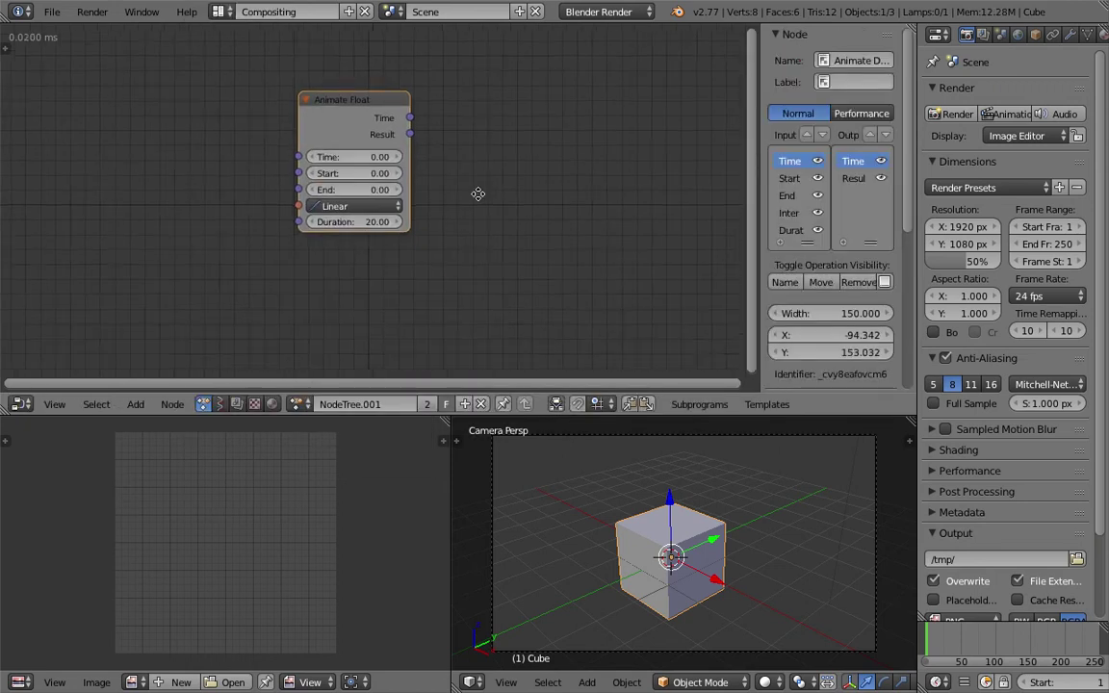
middle_drag(478, 194, 430, 225)
click(334, 220)
text(10)
key(Return)
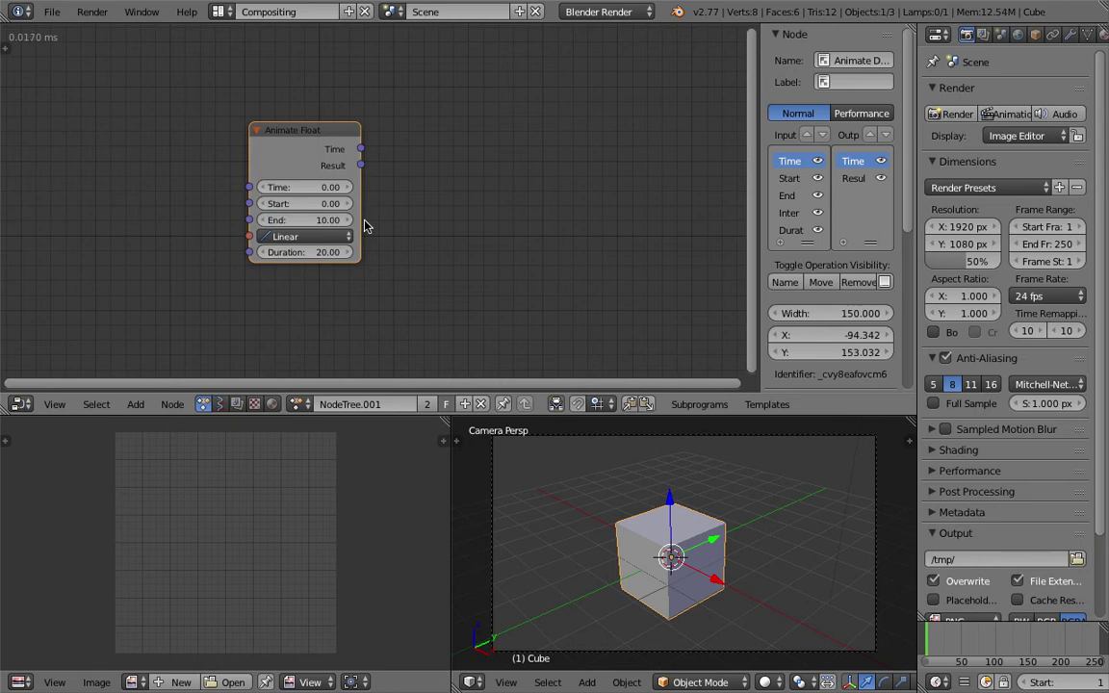
scroll(374, 224, up, 1)
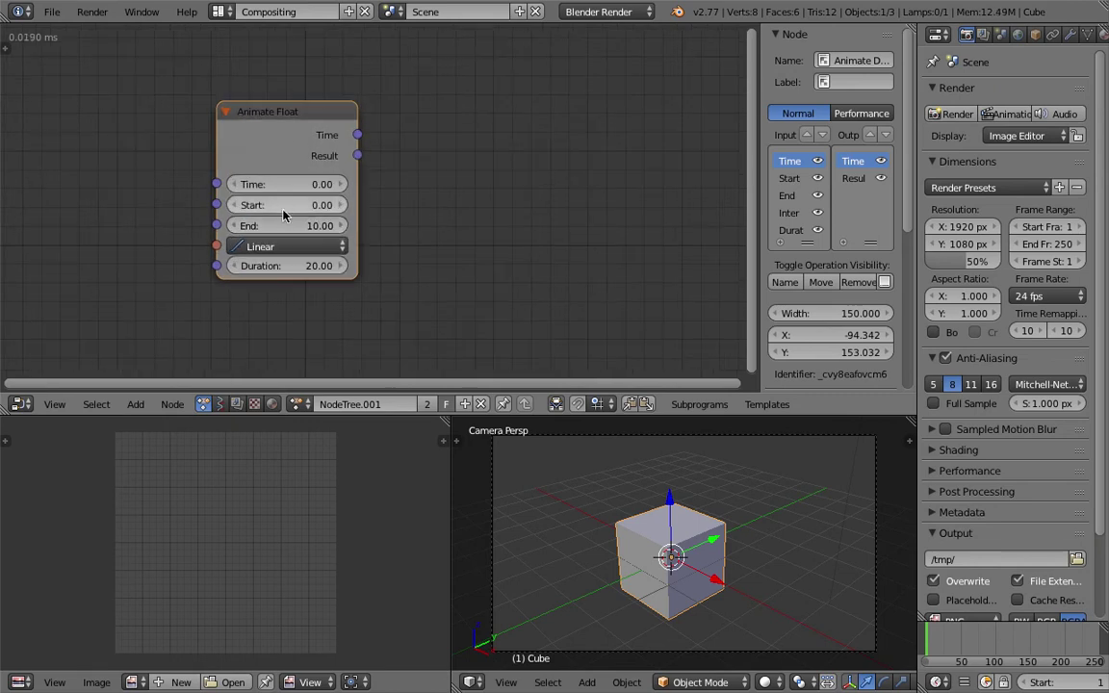
scroll(317, 149, down, 1)
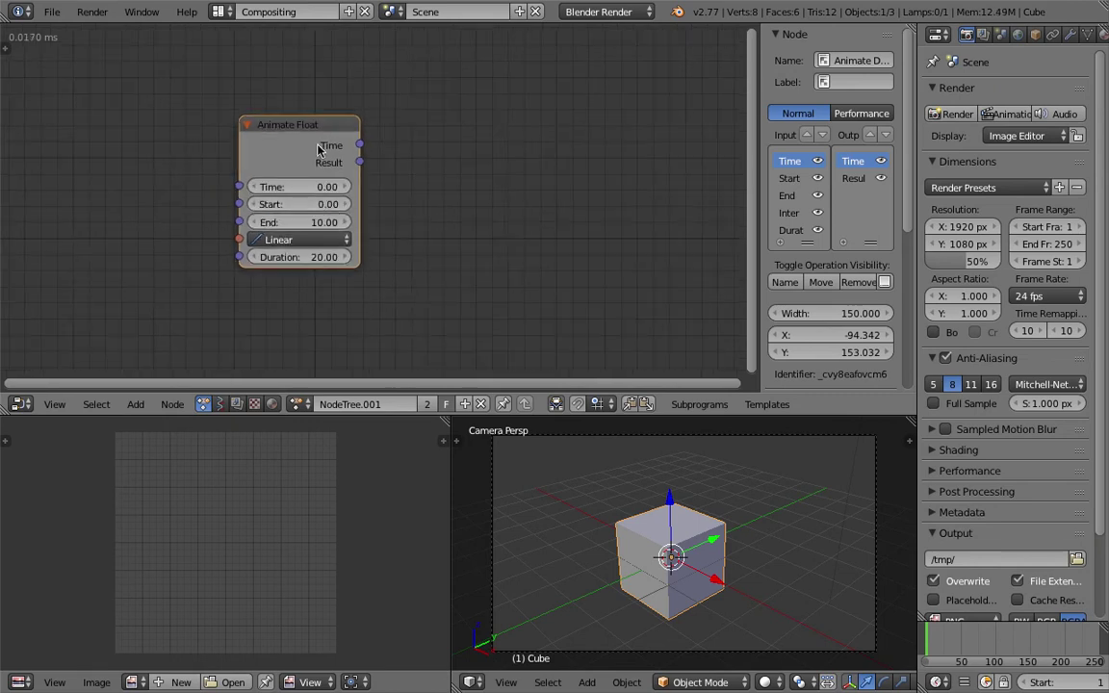
drag(768, 140, 774, 140)
scroll(460, 188, down, 1)
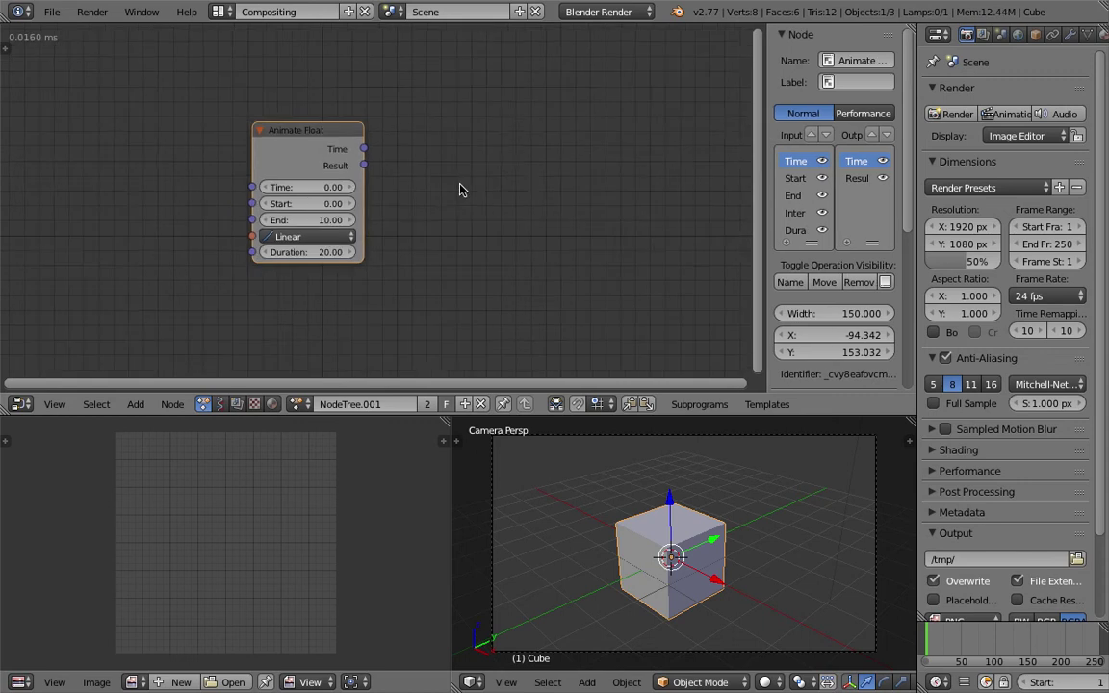
middle_drag(401, 150, 344, 177)
middle_drag(586, 493, 675, 523)
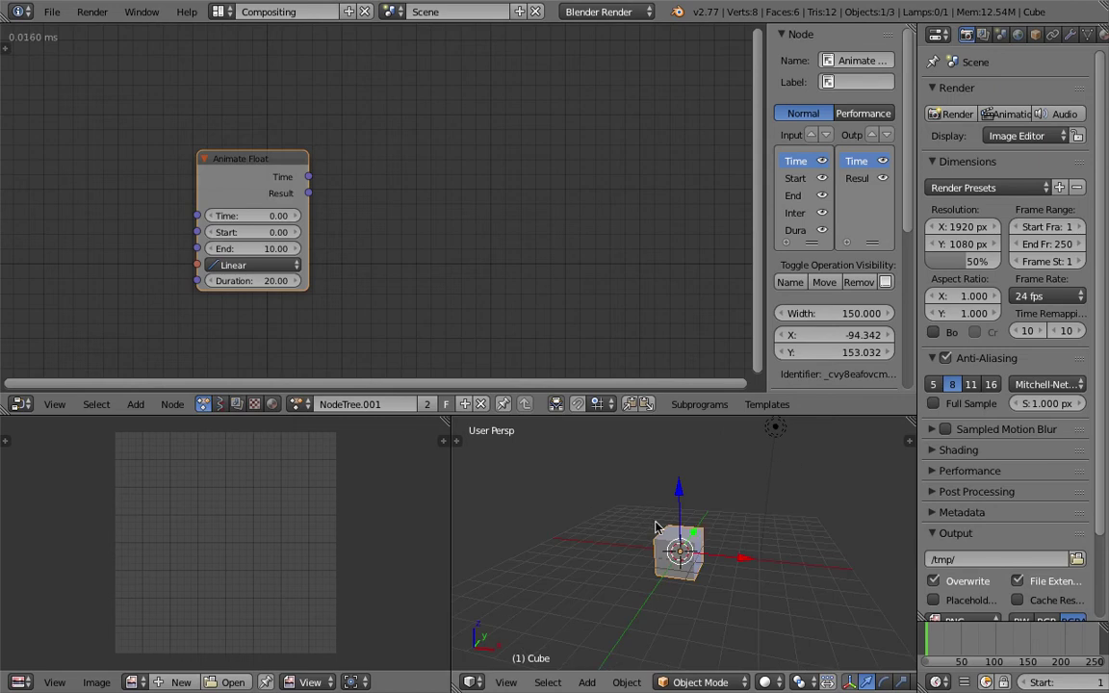
middle_drag(370, 156, 374, 152)
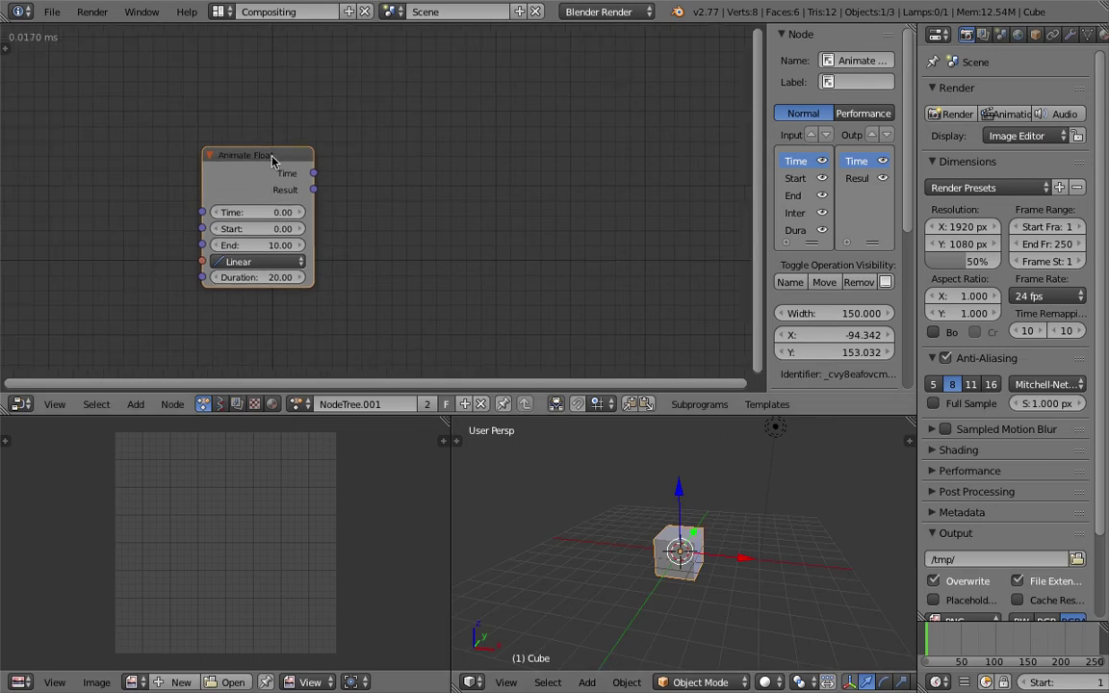
- Add a Debug Drawer node beside the Animate Float node and feed the Result output into its Data input
key(shift+a)
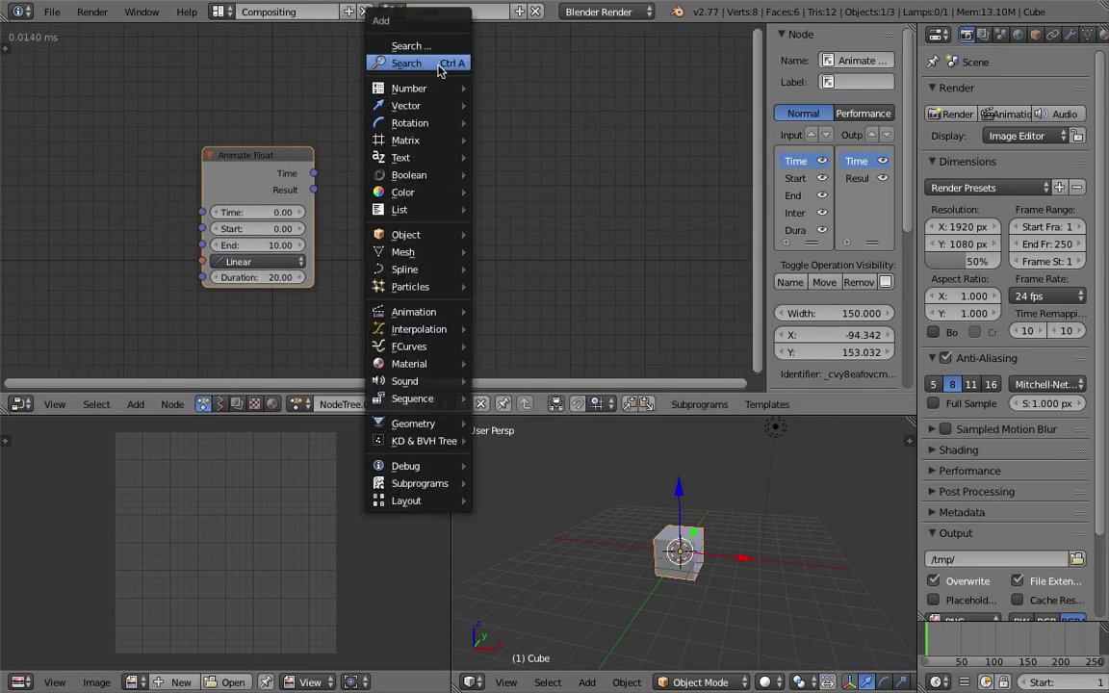
click(438, 64)
text(debug)
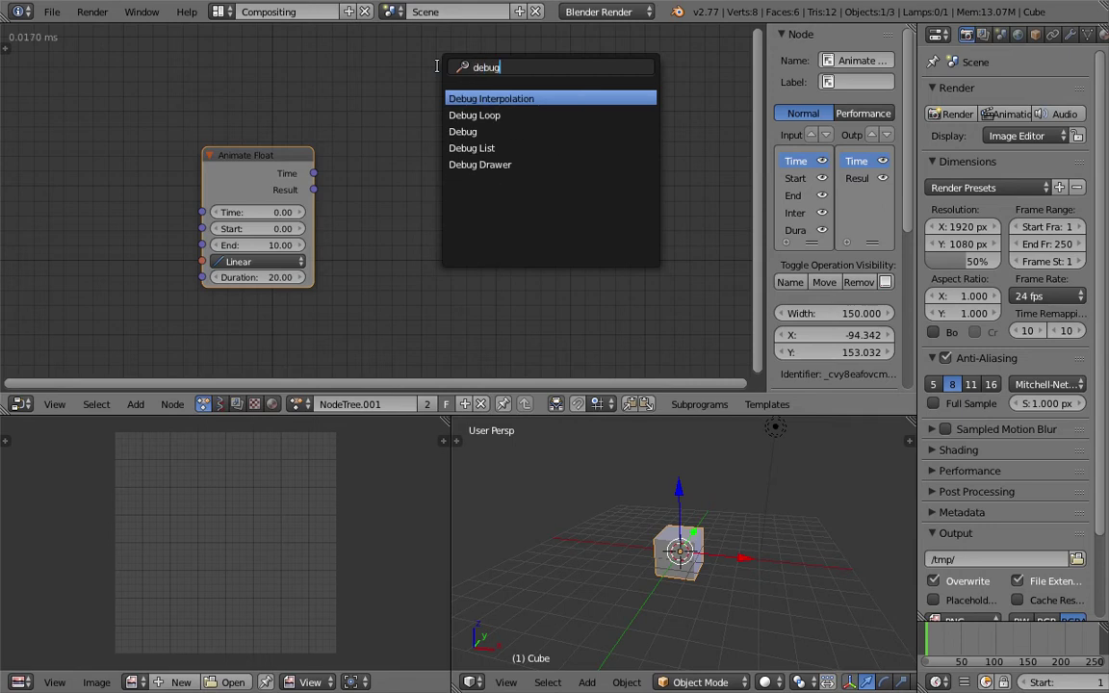
click(486, 166)
click(416, 135)
drag(313, 196, 413, 160)
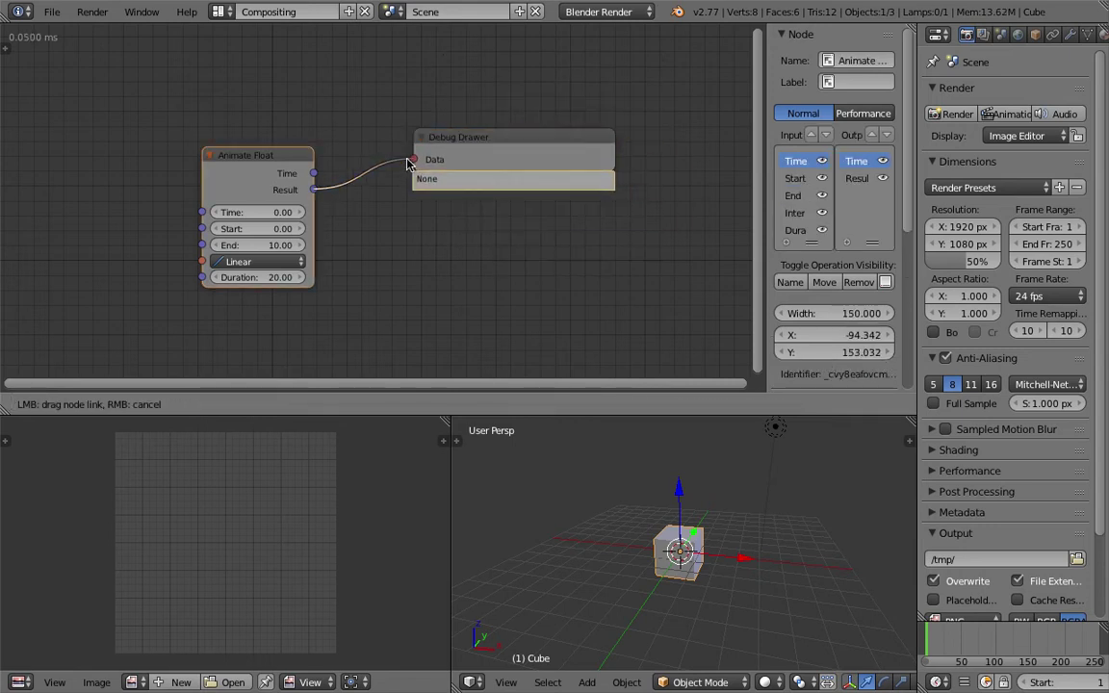
- Reposition the Animate Float node and raise its Time value to 23.04 to test the interpolated result
mouse_move(260, 212)
mouse_down()
mouse_move(313, 212)
mouse_move(279, 211)
mouse_up()
middle_drag(261, 267, 311, 232)
drag(307, 127, 284, 128)
drag(277, 180, 324, 180)
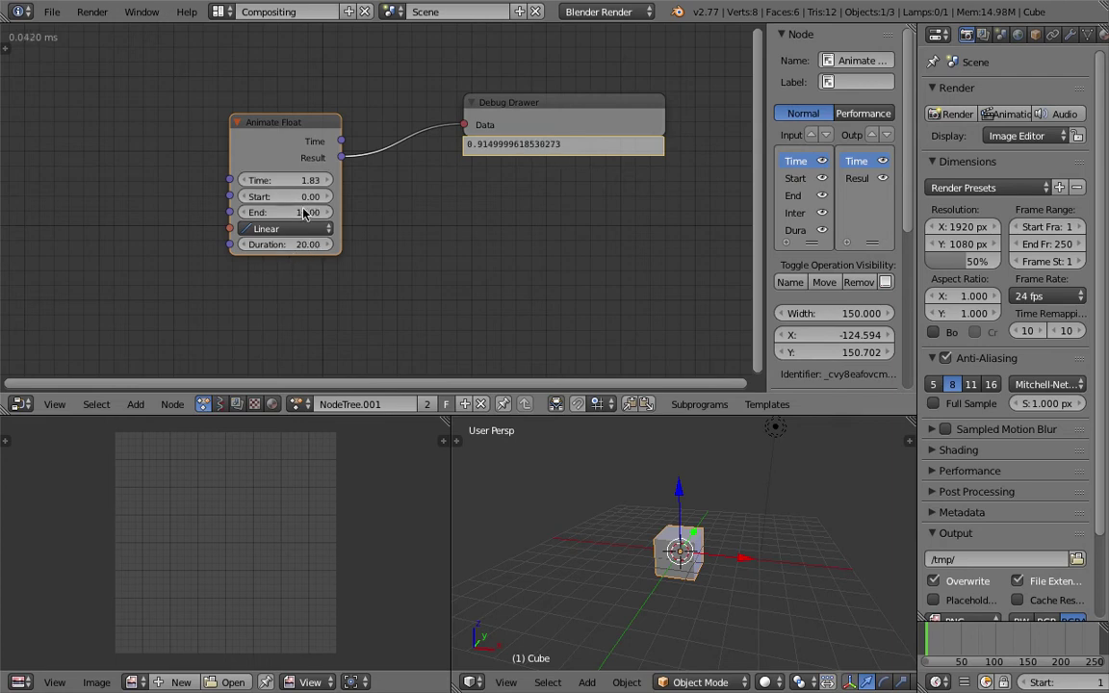
drag(285, 180, 662, 180)
scroll(378, 178, down, 3)
middle_drag(391, 183, 368, 133)
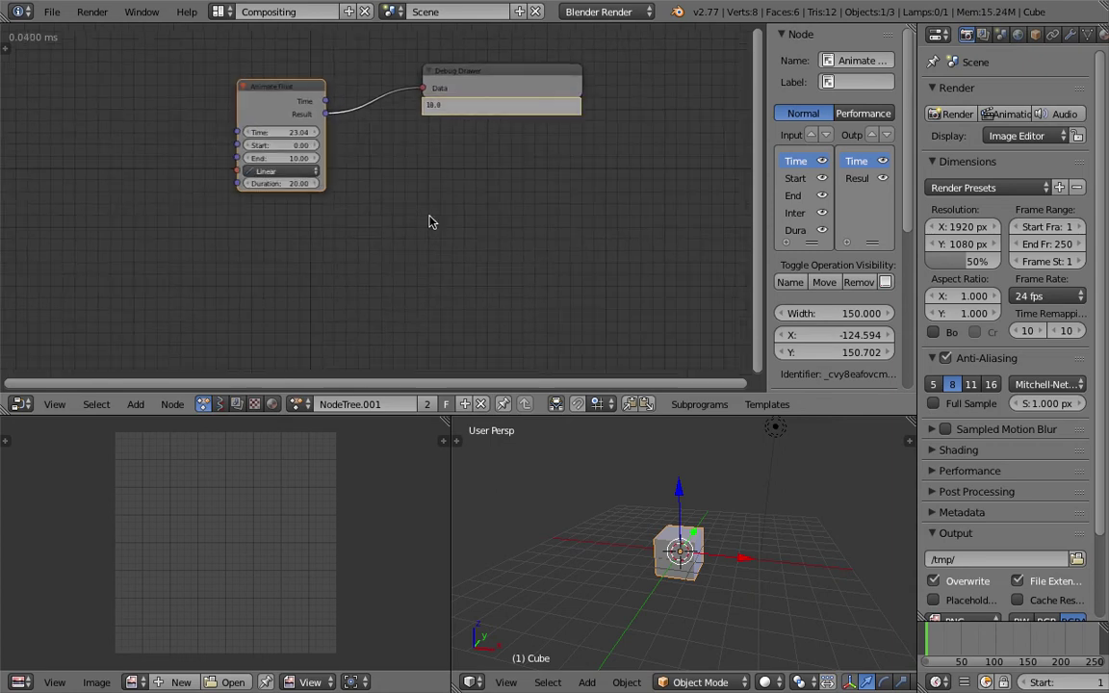
- Add an Animate Vector node below the Animate Float node
key(shift+a)
mouse_move(428, 468)
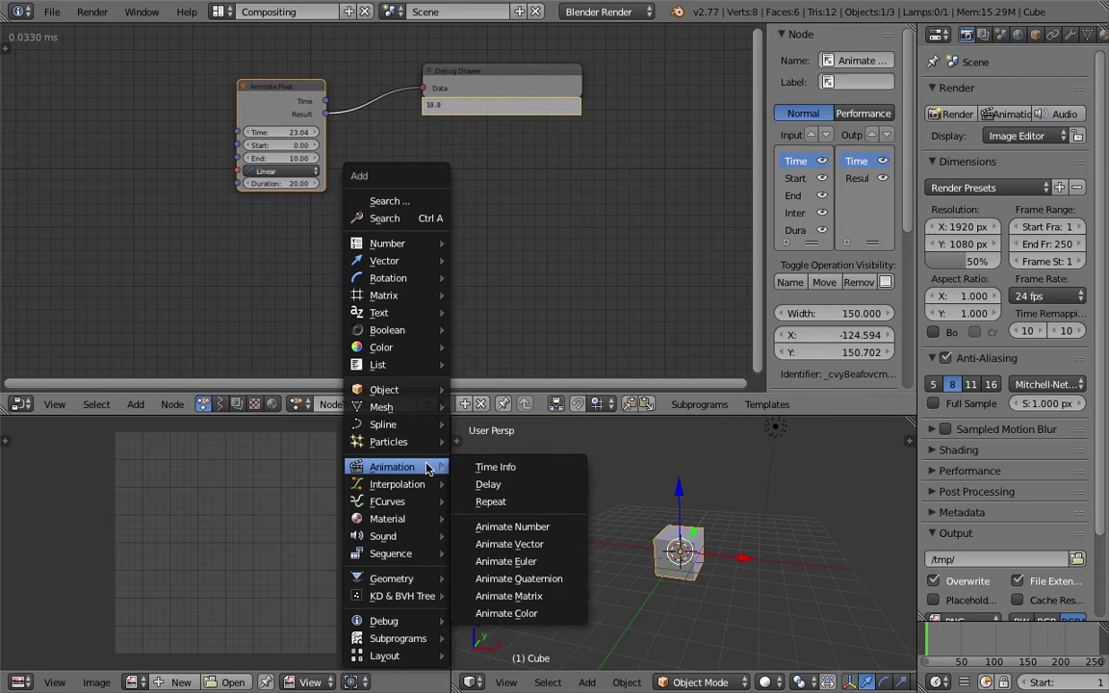
click(545, 546)
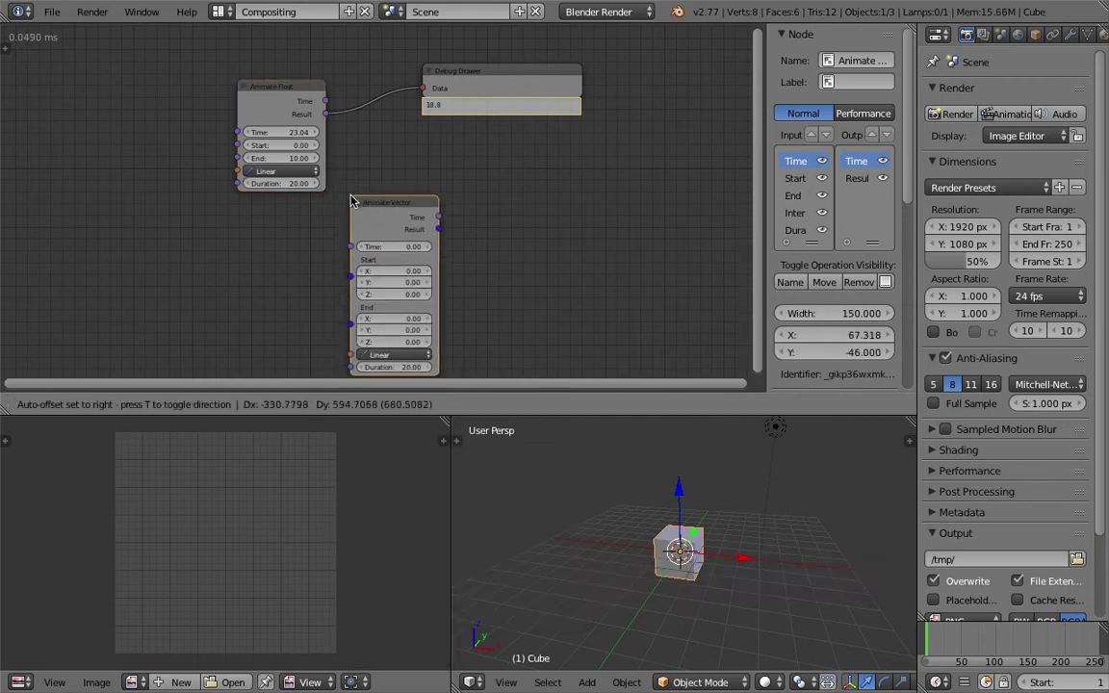
key(Home)
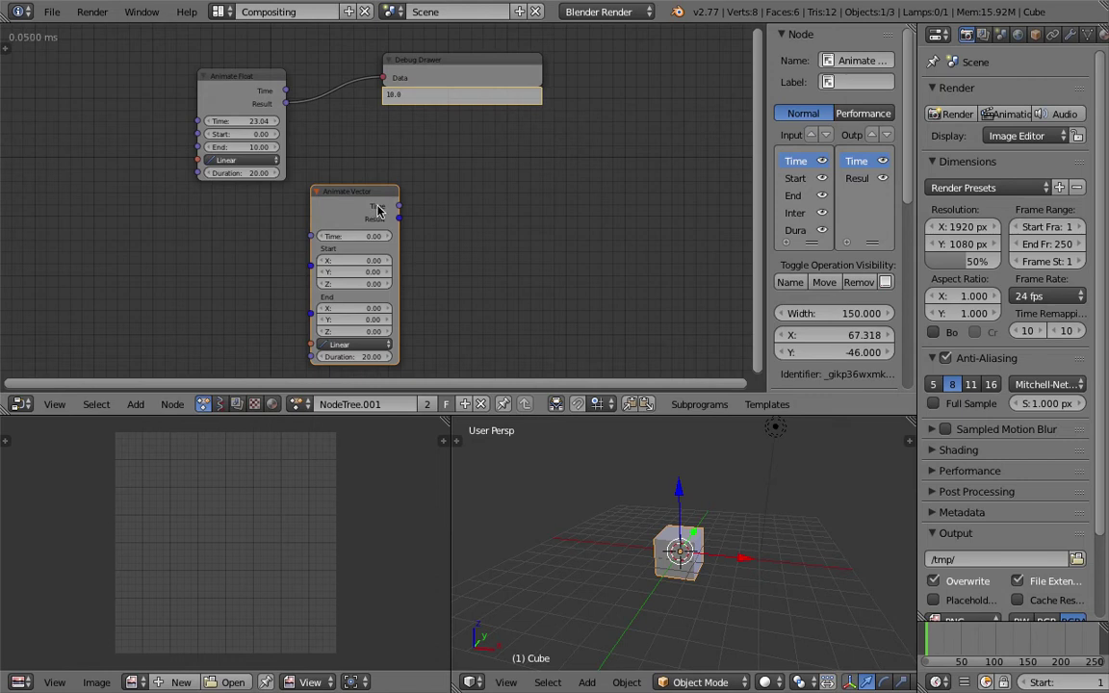
- Move the Debug Drawer node farther from the animation nodes and sketch a grease pencil arrow between two points in the free space
drag(458, 72, 554, 116)
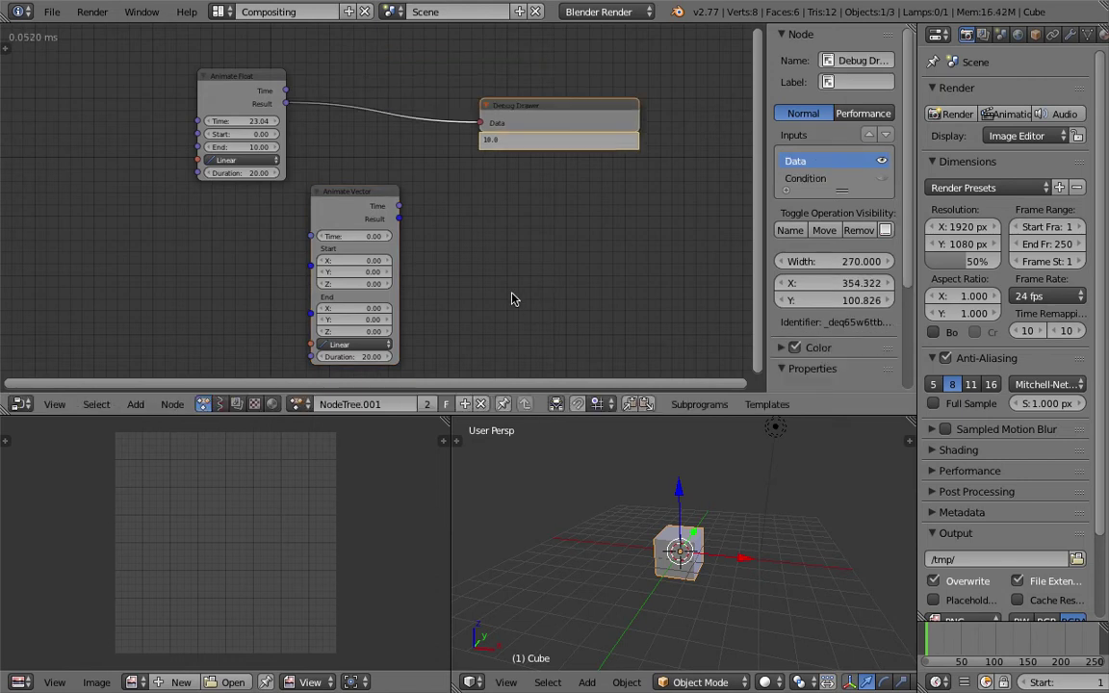
key(Home)
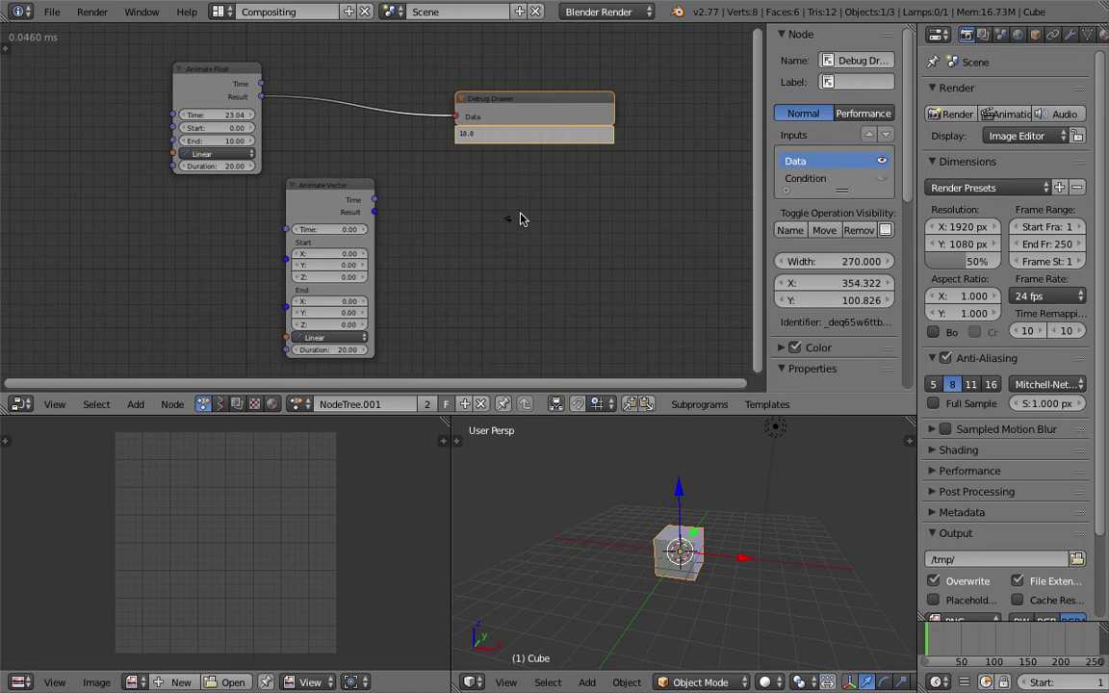
mouse_move(518, 219)
mouse_down()
mouse_move(651, 205)
mouse_move(637, 221)
mouse_up()
- Set the End X value of the Animate Vector node to 10
click(332, 326)
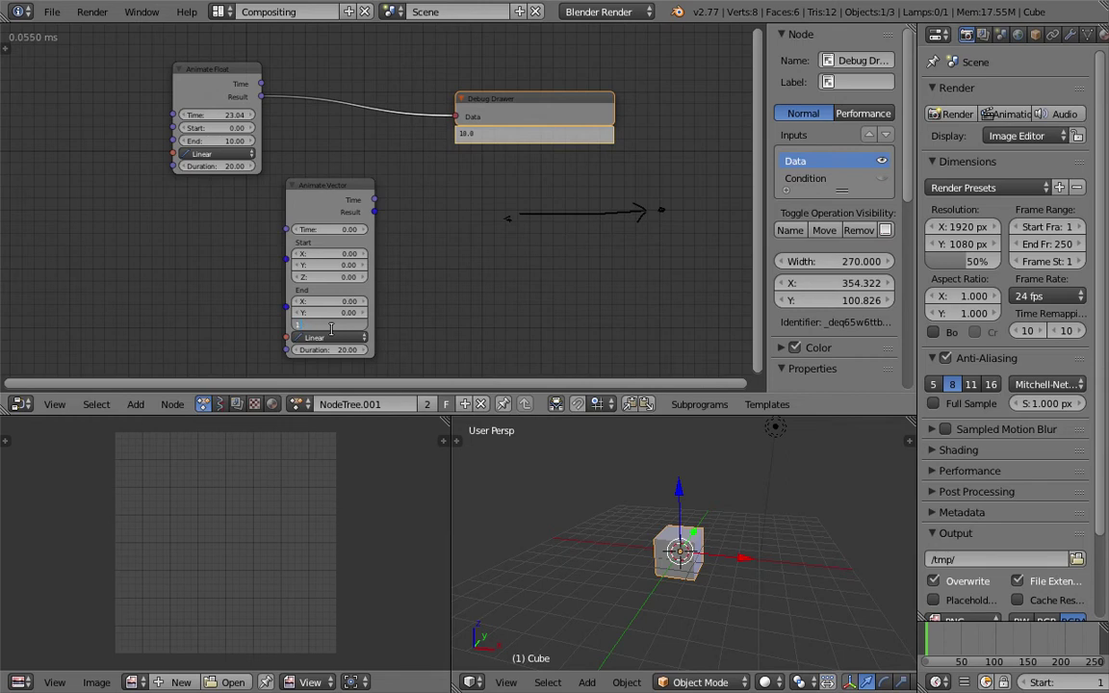
key(shift+Tab)
key(shift+Tab)
text(10)
key(Return)
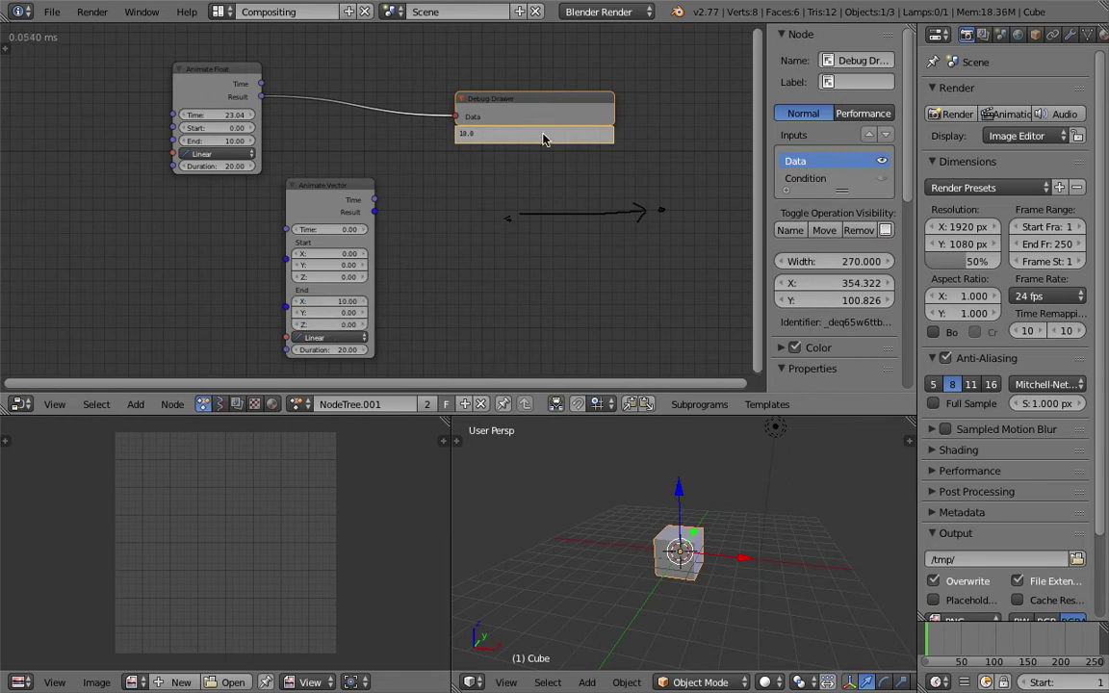
- Delete the Debug Drawer and Animate Float nodes and move the Animate Vector node into the space they leave
key(x)
click(212, 79)
key(x)
drag(340, 185, 211, 111)
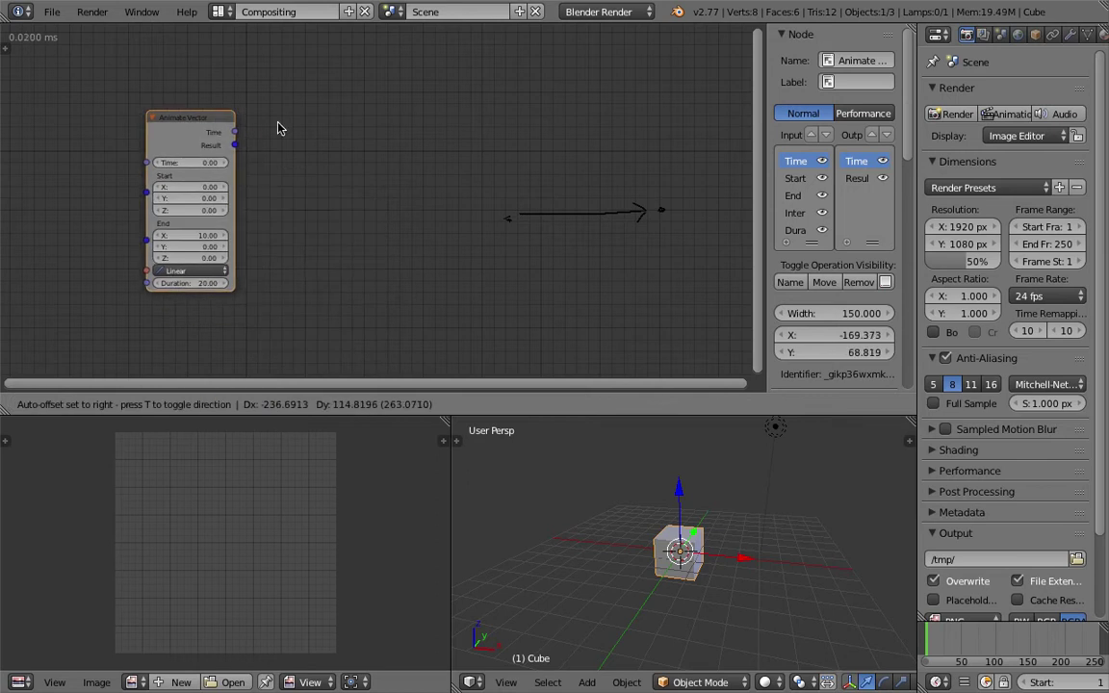
middle_drag(477, 114, 456, 124)
middle_drag(586, 152, 597, 147)
middle_drag(503, 173, 481, 181)
drag(181, 121, 217, 119)
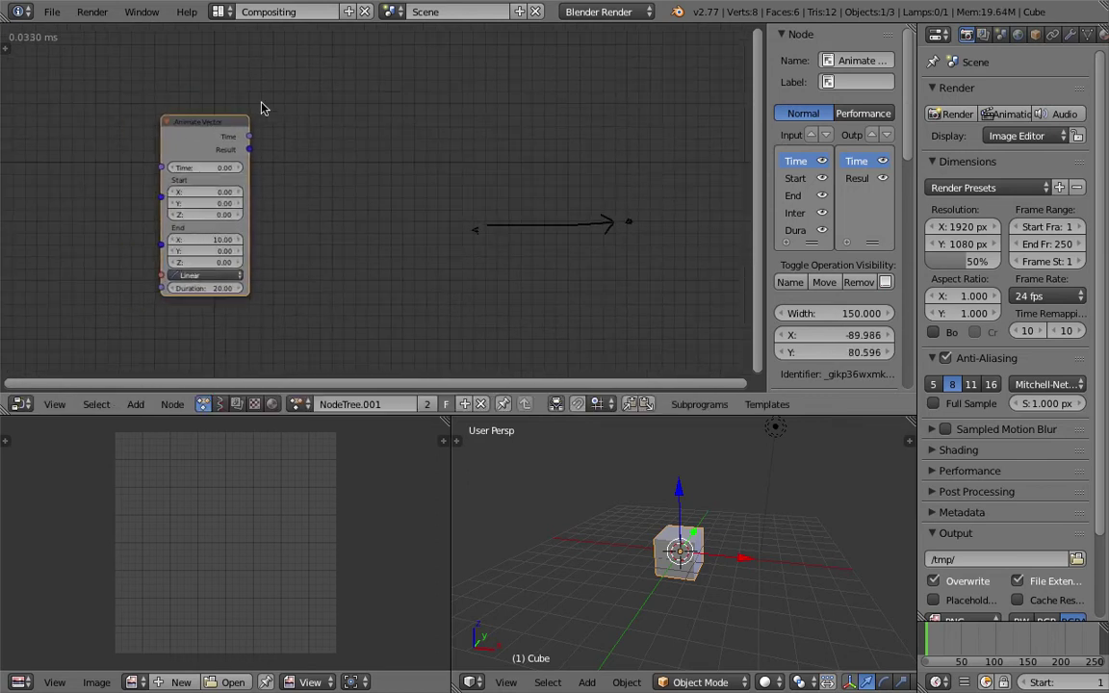
- Delete the default cube from the 3D scene and add a new mesh cube at the origin
key(x)
click(701, 551)
middle_drag(704, 548, 741, 555)
middle_drag(659, 485, 635, 501)
key(shift+a)
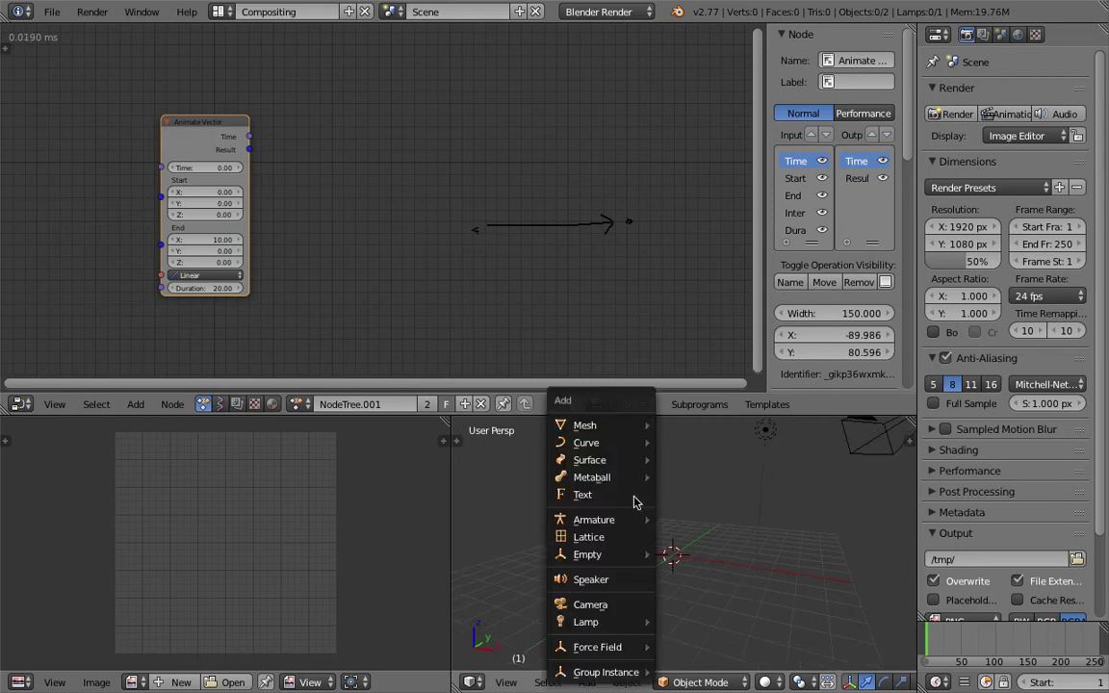
mouse_move(639, 424)
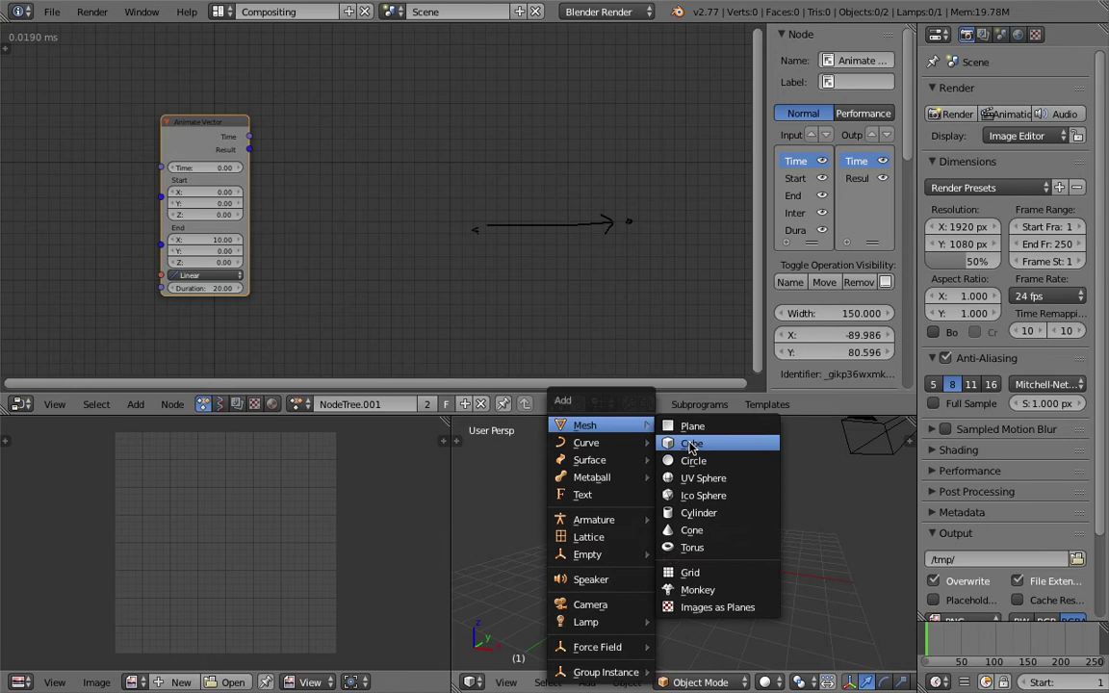
click(691, 444)
- Search for the object transforms node and place an Object Transforms node beside the Animate Vector node
key(shift+a)
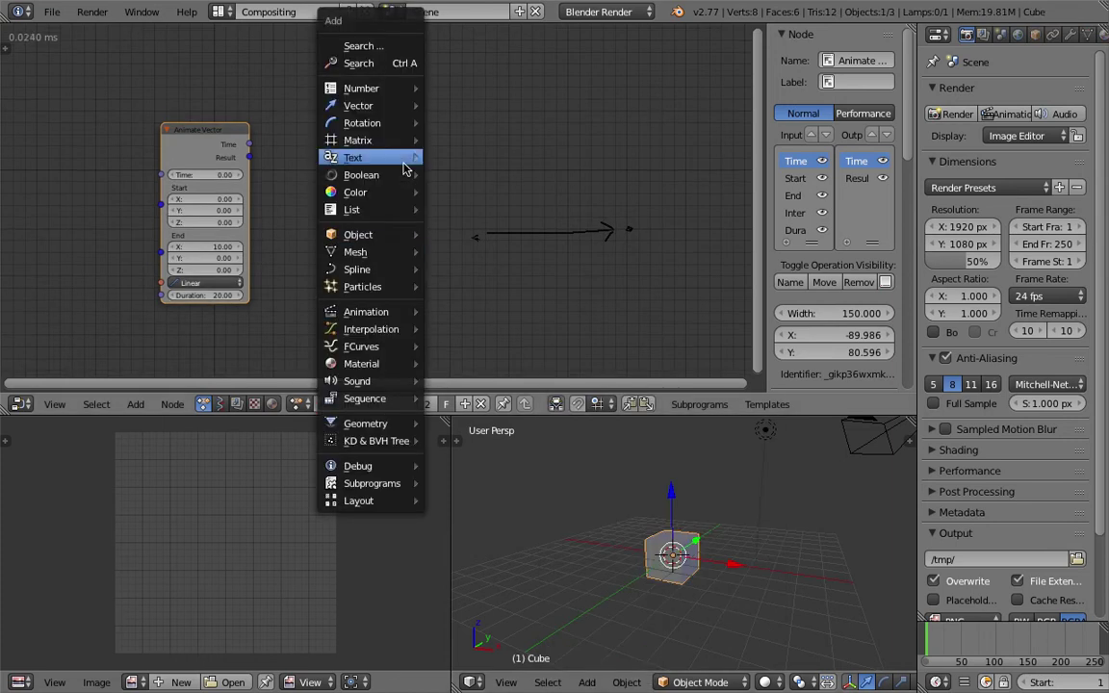
click(381, 67)
text(object tra)
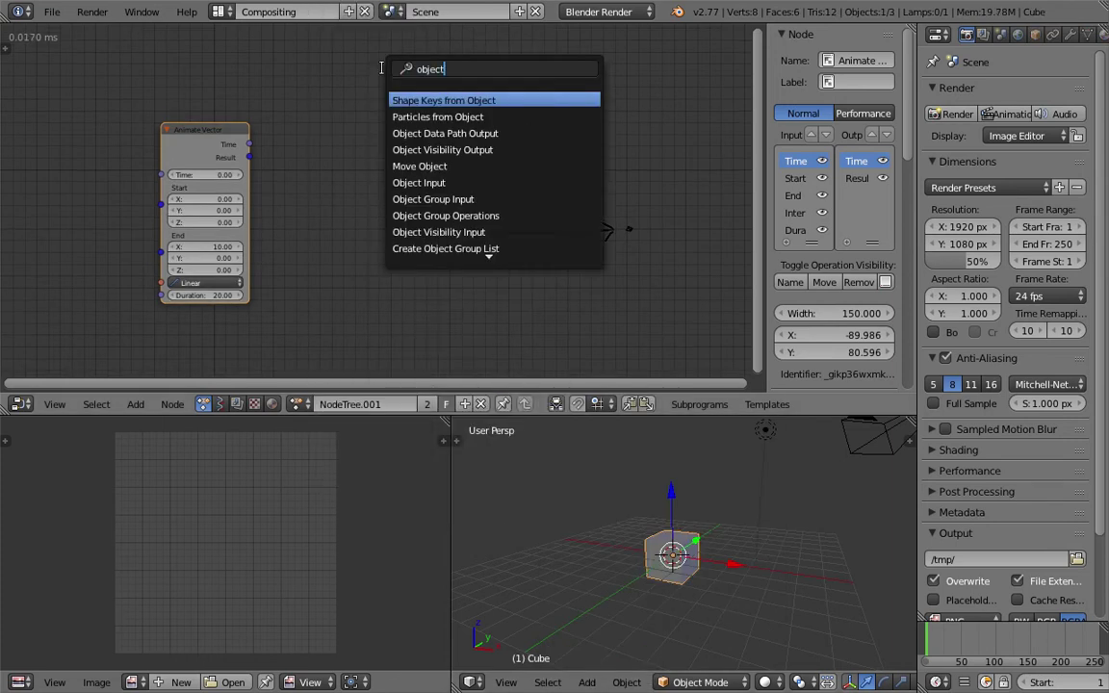
key(Down)
key(Down)
key(Return)
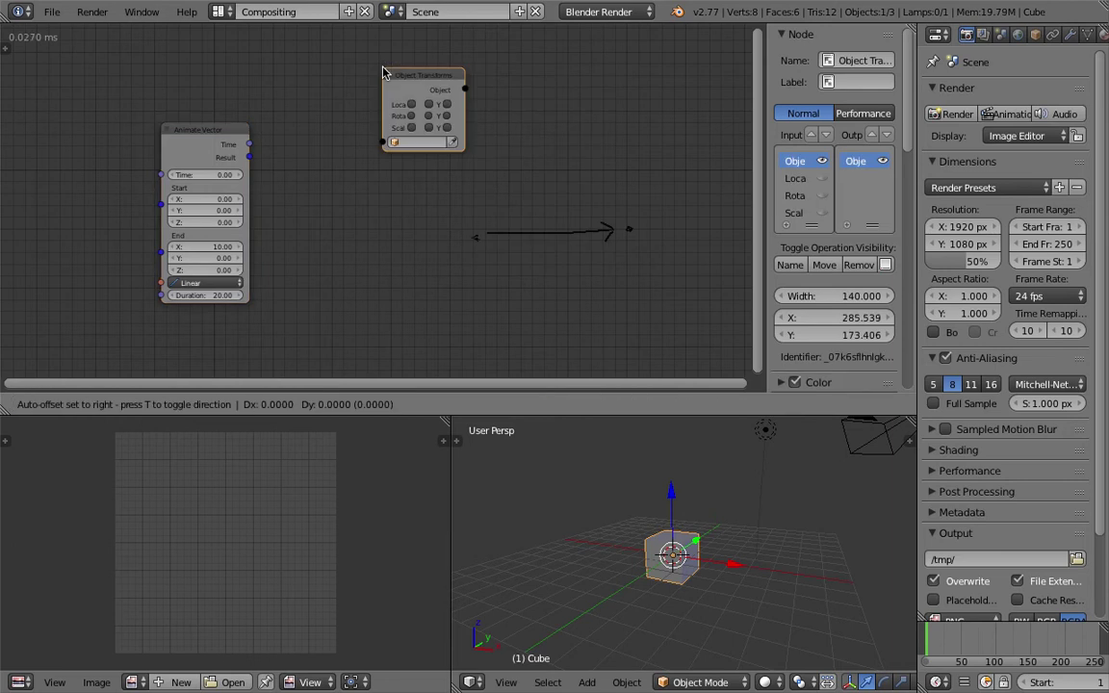
click(382, 109)
middle_drag(617, 587, 607, 593)
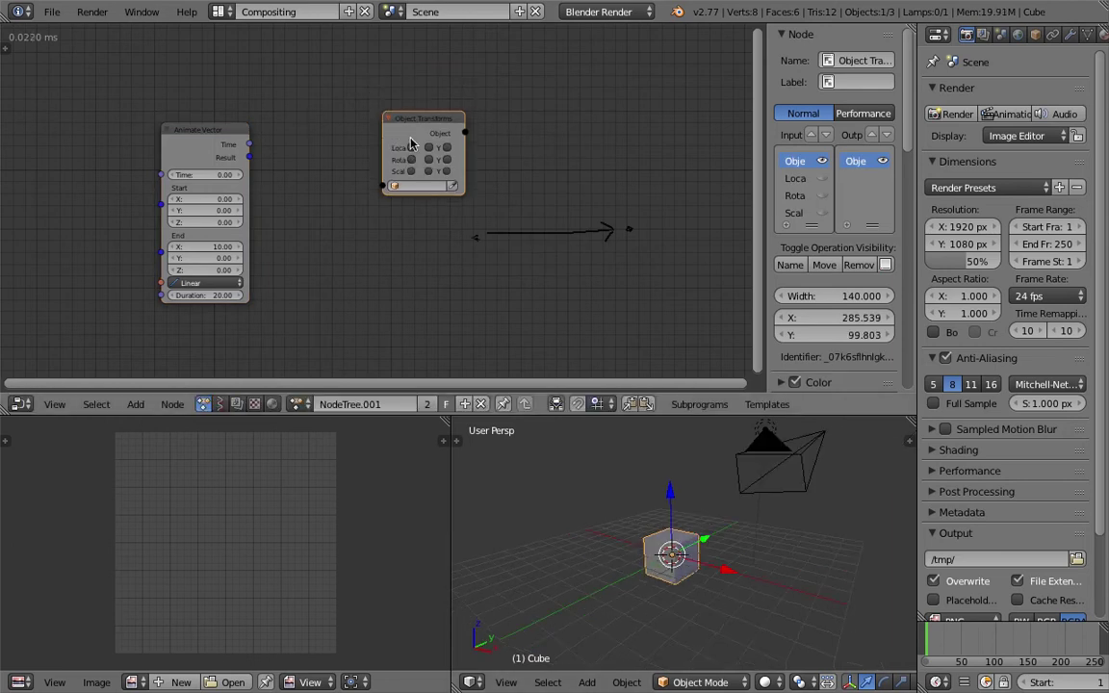
- Drive the cube's location by linking the Animate Vector Result to the Object Transforms node, and scrub Time to about 1.05
click(427, 148)
click(453, 187)
click(672, 554)
drag(251, 158, 344, 200)
drag(202, 174, 240, 175)
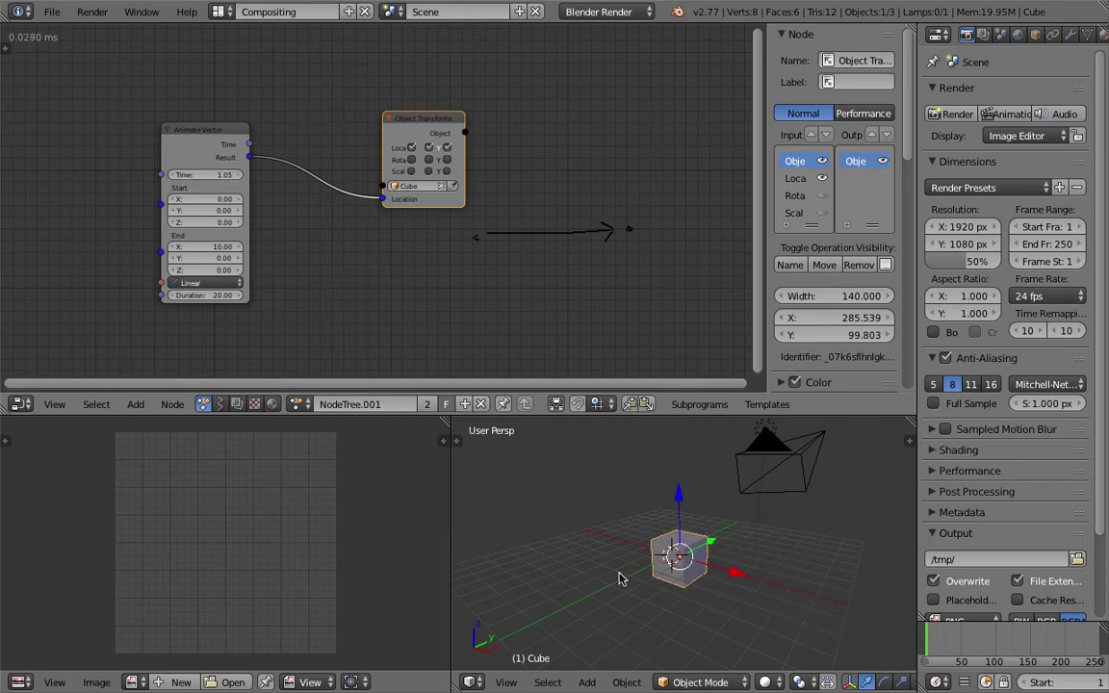
middle_drag(619, 576, 857, 550)
- Delete the cube from the scene and the Object Transforms node from the node tree, keeping only the Animate Vector node
key(Delete)
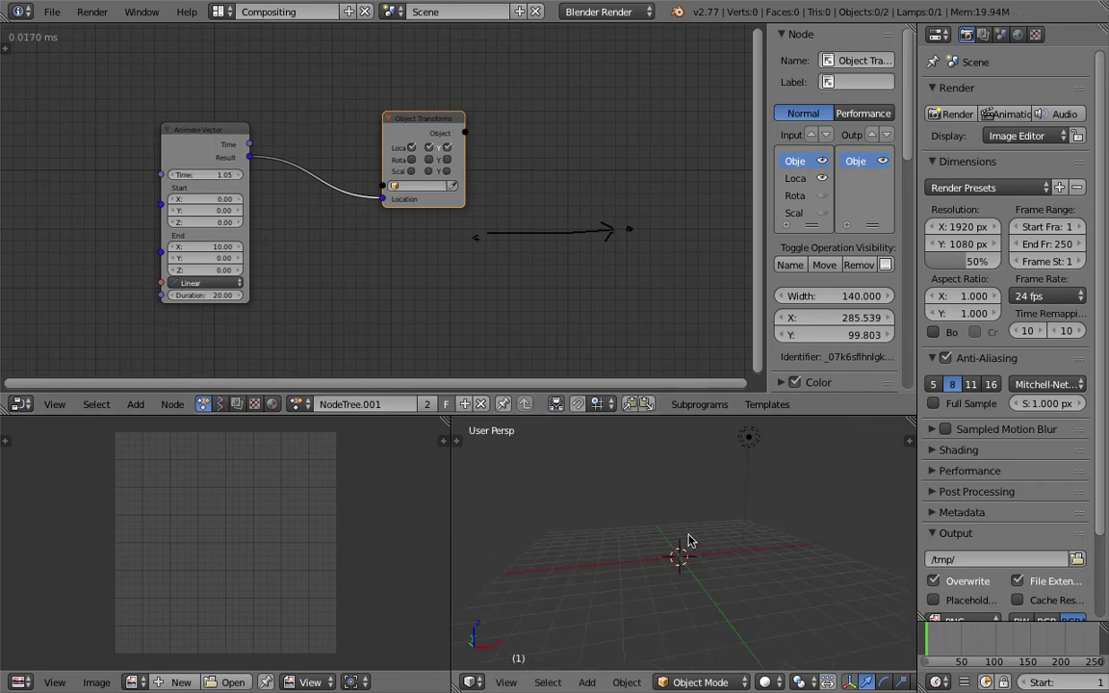
key(x)
middle_drag(248, 159, 274, 166)
drag(238, 135, 230, 124)
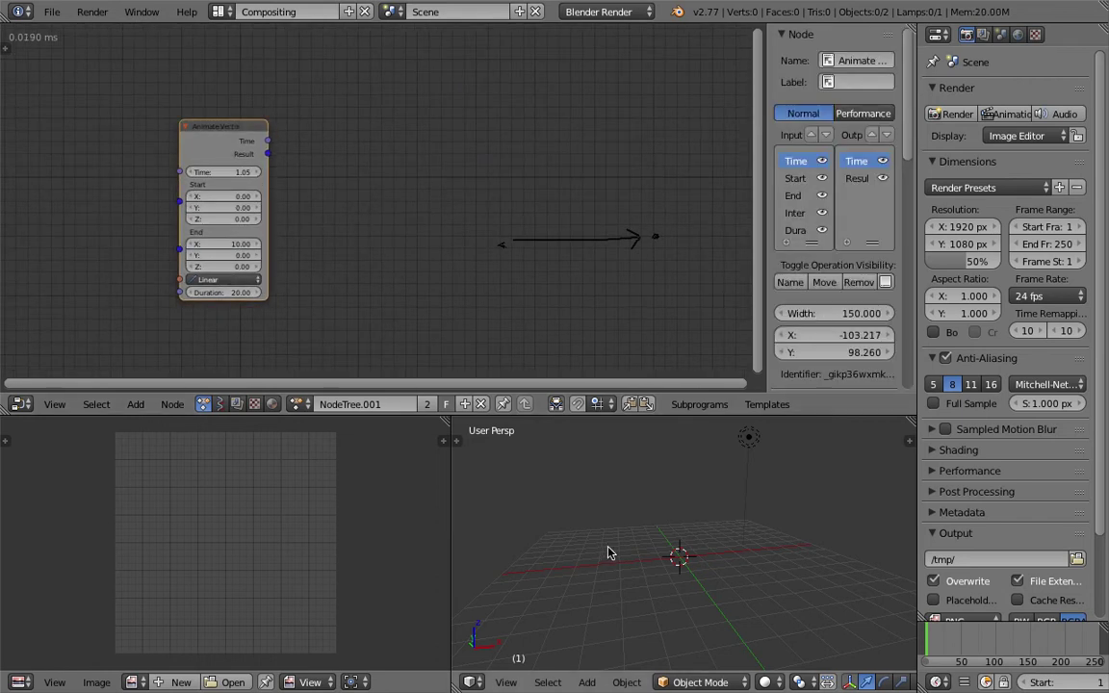
key(shift+a)
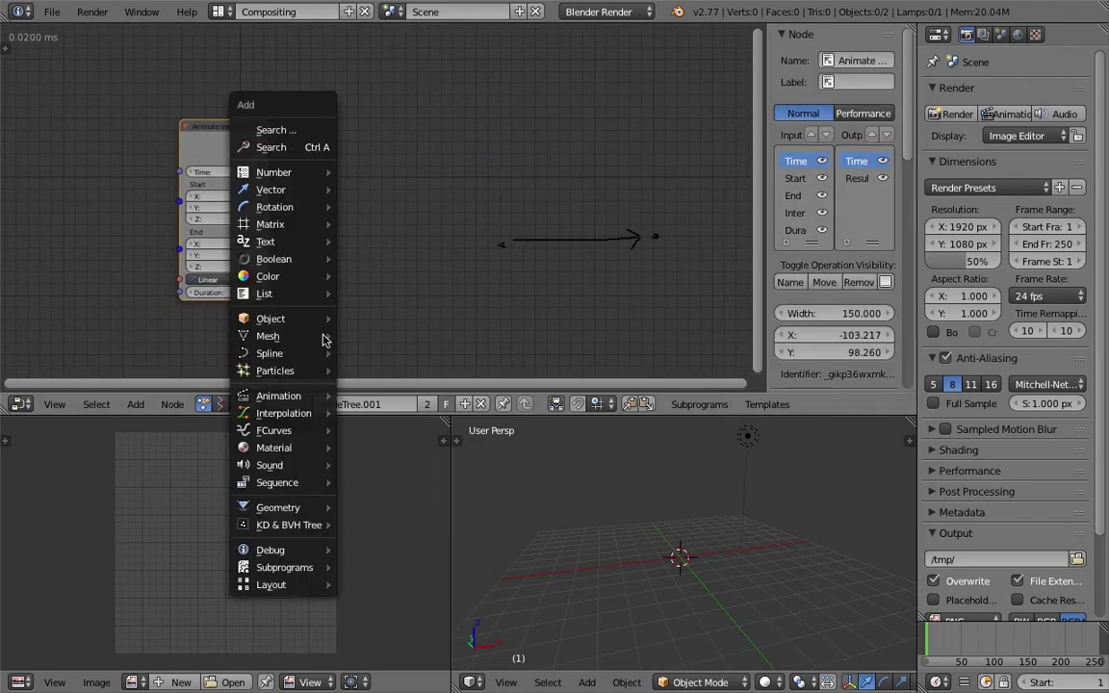
mouse_move(308, 396)
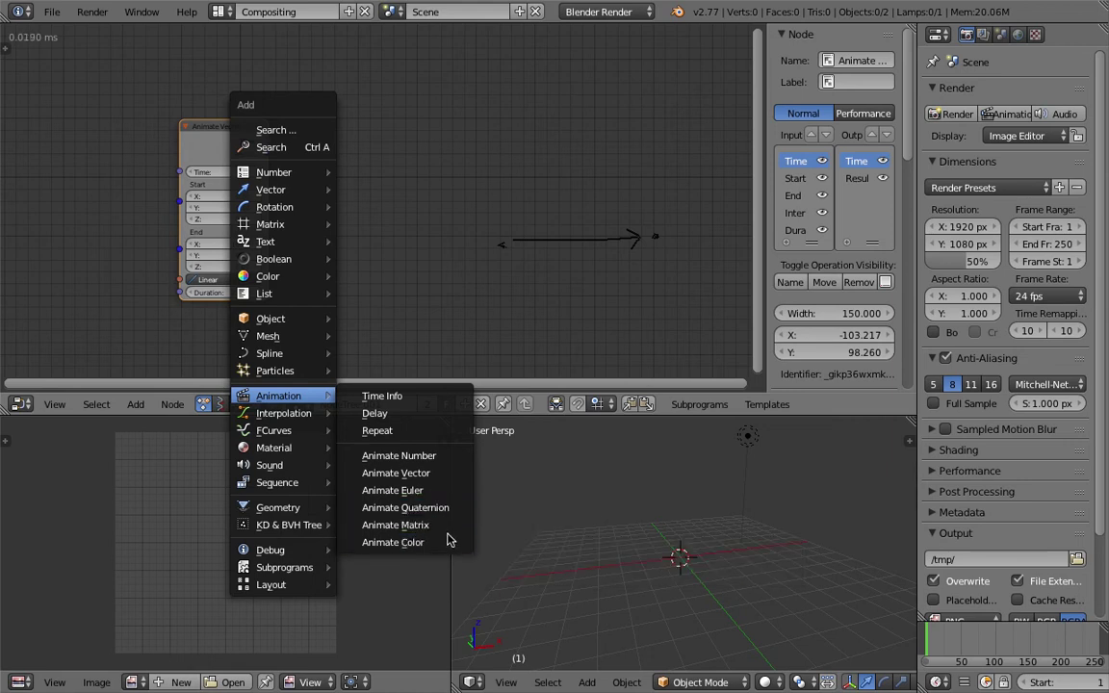
- Collapse the node editor's properties sidebar and reposition the Animate Vector node in the widened area
drag(247, 124, 287, 109)
middle_drag(431, 241, 382, 247)
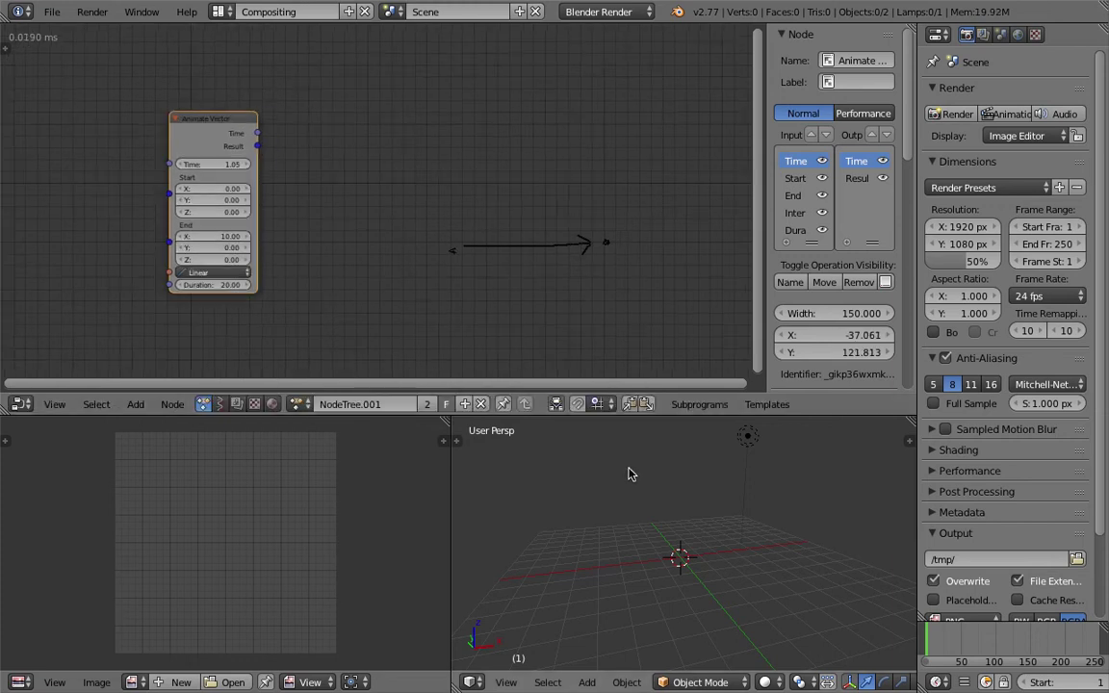
middle_drag(707, 512, 614, 507)
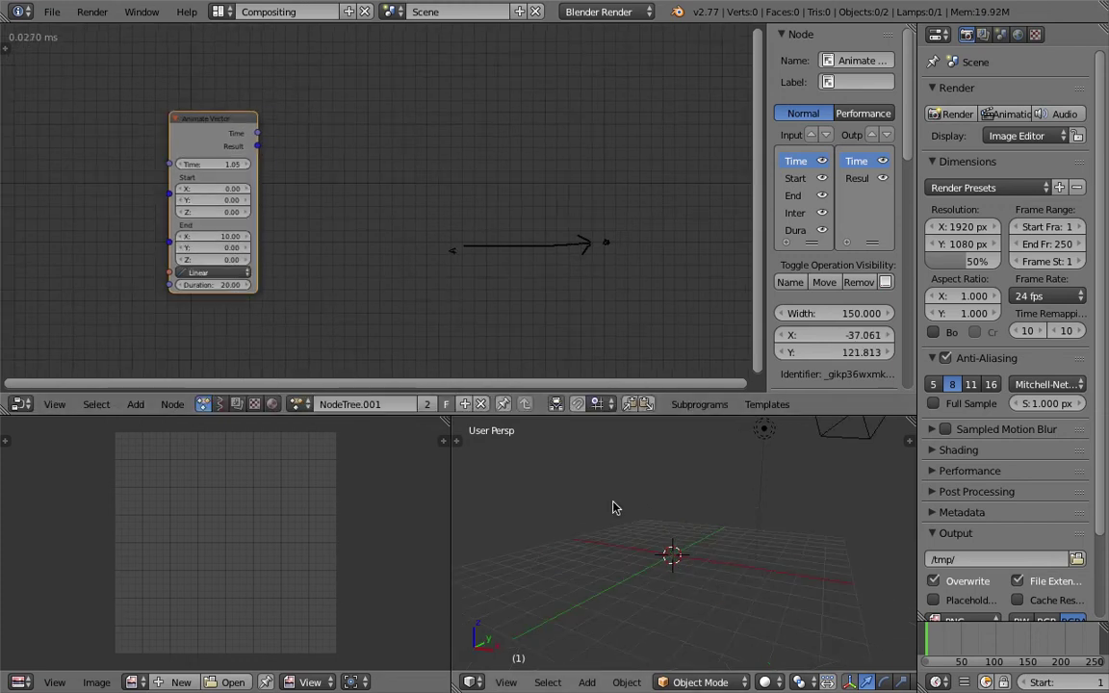
scroll(617, 508, down, 1)
drag(767, 194, 913, 194)
middle_drag(454, 208, 421, 213)
scroll(421, 212, up, 1)
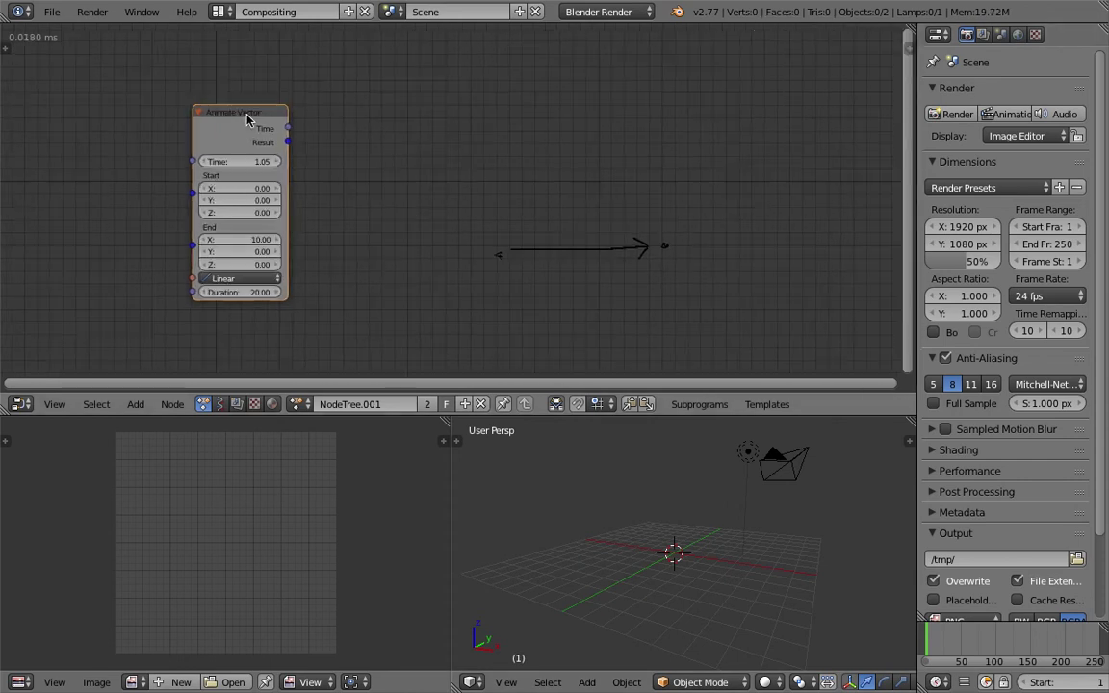
drag(246, 117, 277, 117)
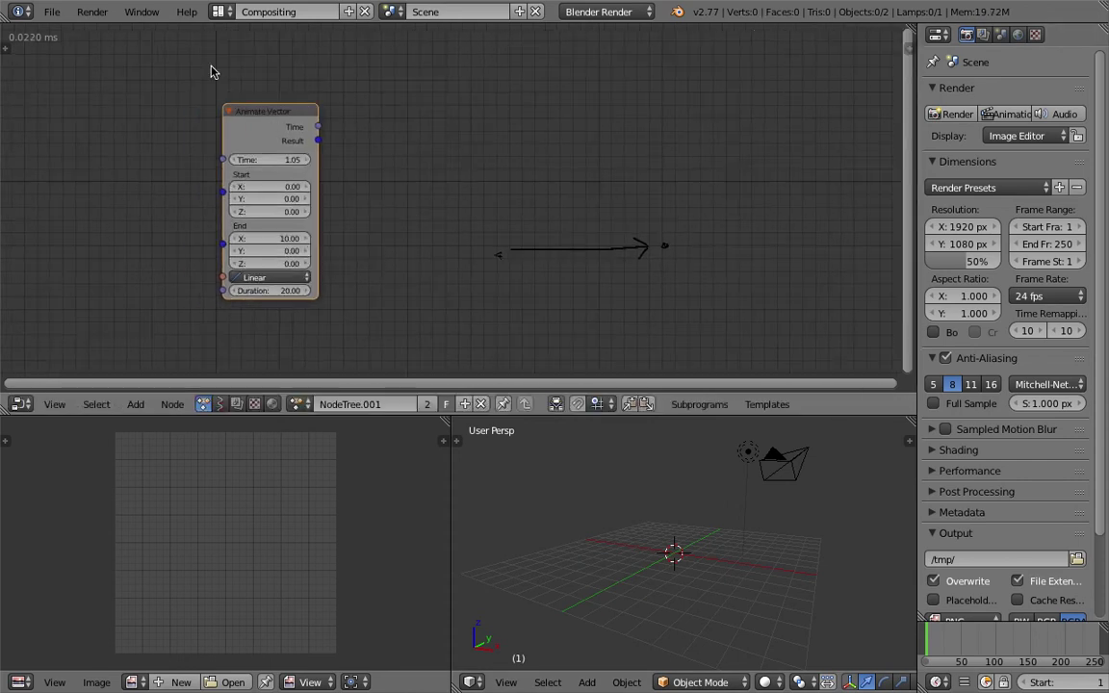
- Search for the line mesh node and place a Line Mesh node beside the Animate Vector node
key(shift+a)
click(476, 151)
text(line mes)
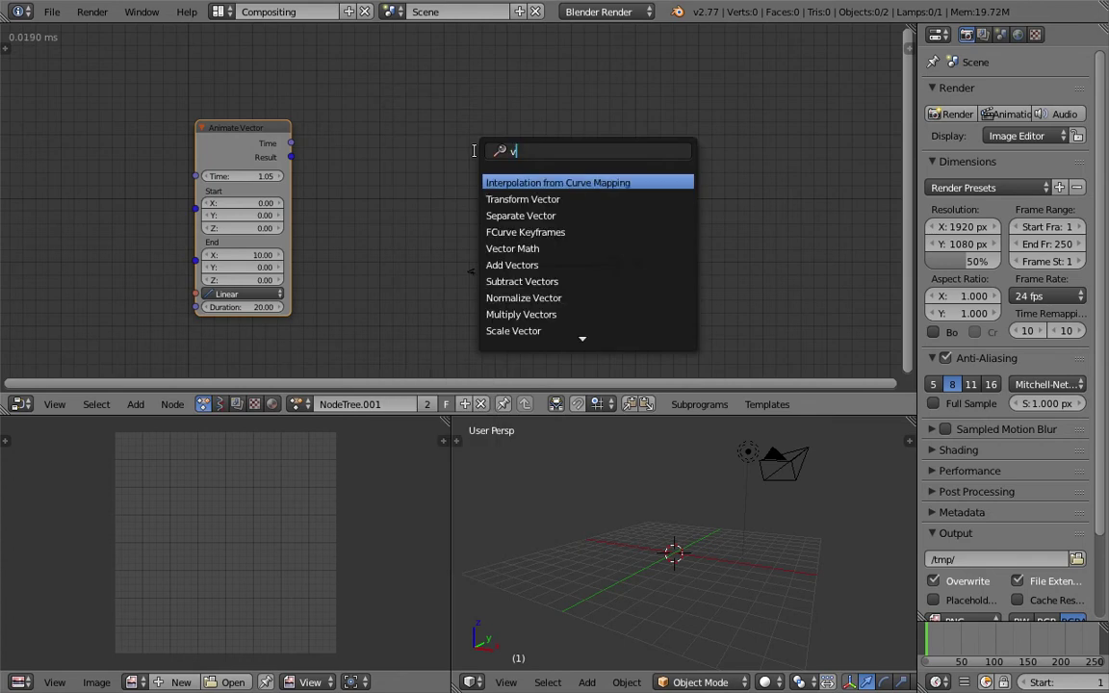
key(Return)
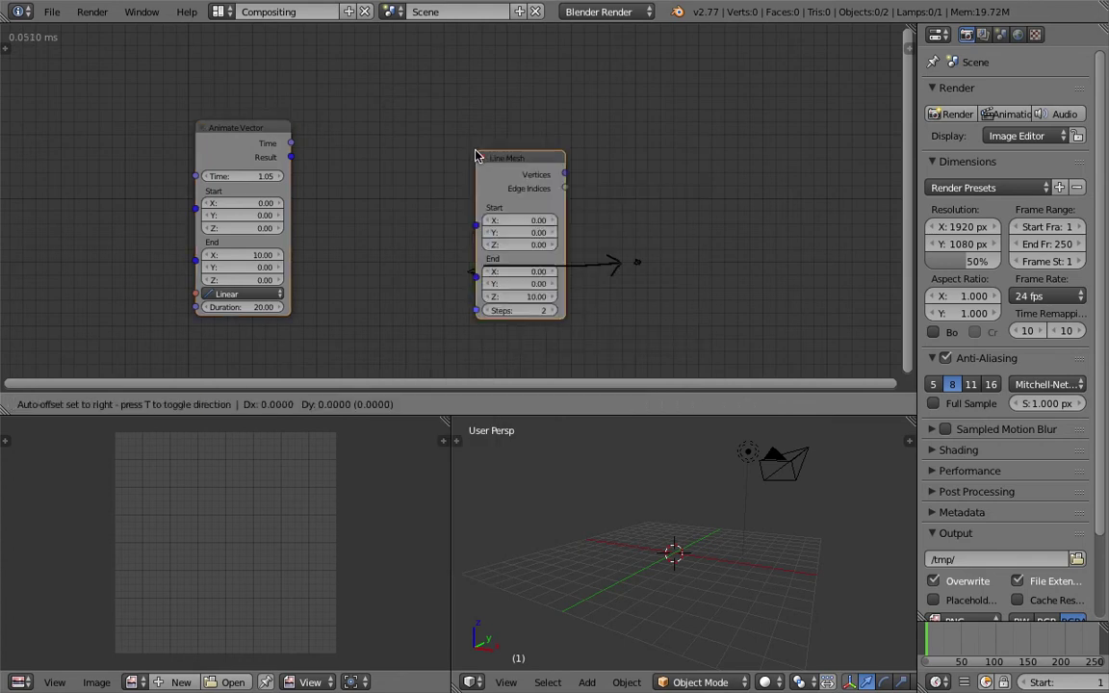
click(393, 77)
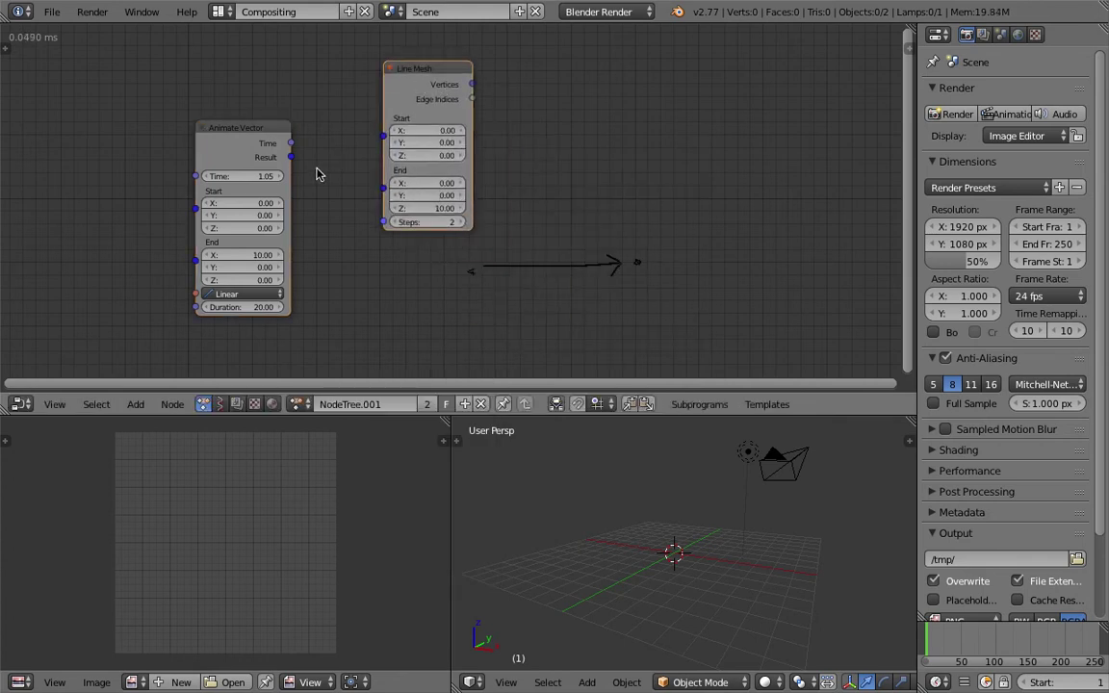
drag(391, 75, 368, 75)
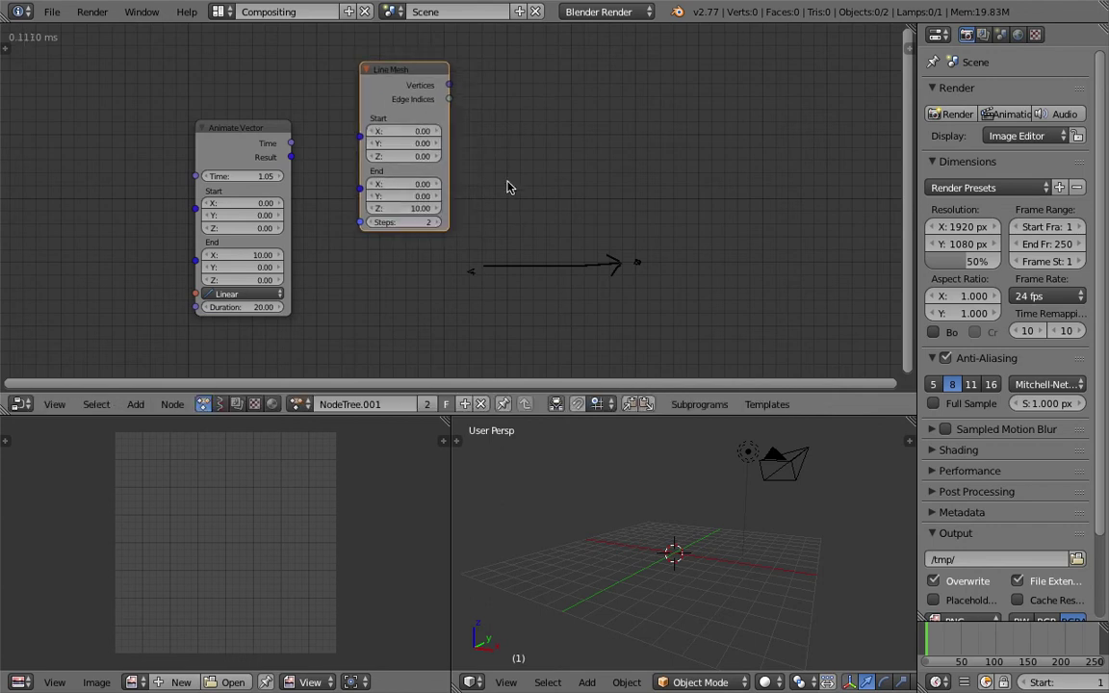
key(shift+a)
click(582, 129)
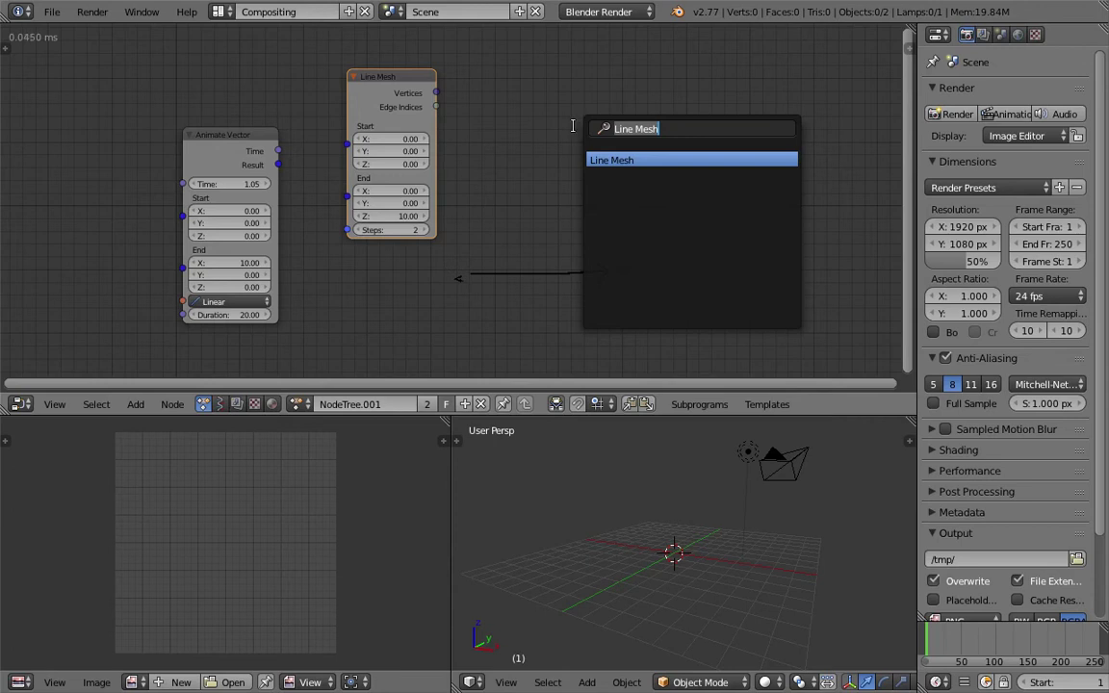
key(Escape)
- Add a Mesh Object Output node and place it beyond the Line Mesh node, leaving a gap between them
key(shift+a)
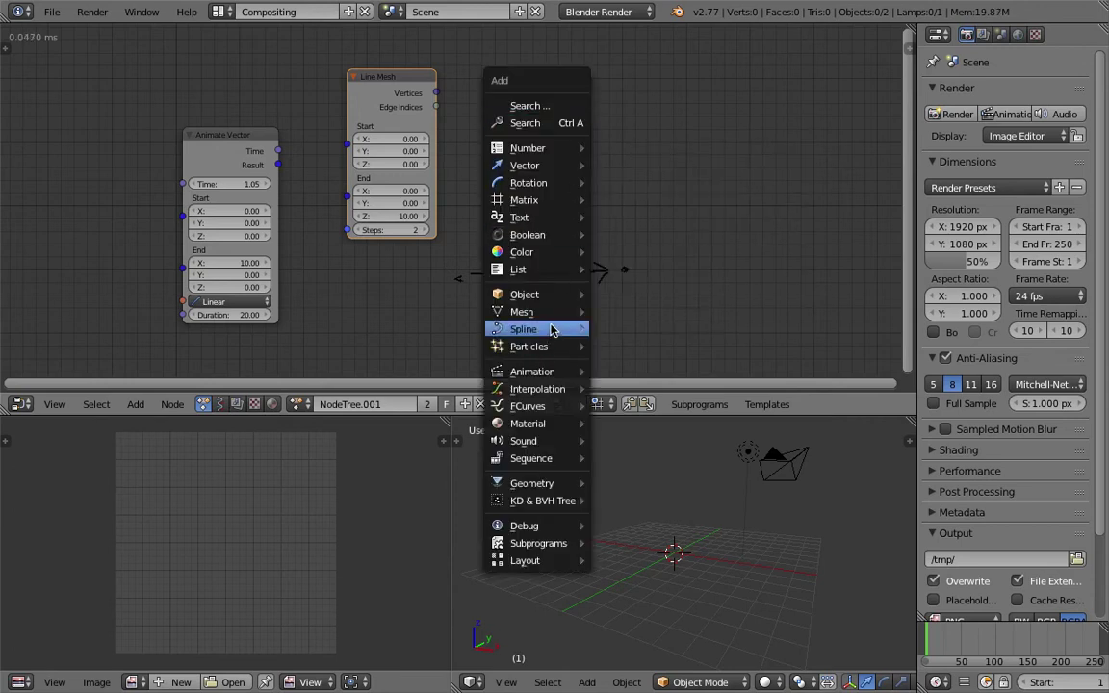
mouse_move(568, 312)
click(647, 620)
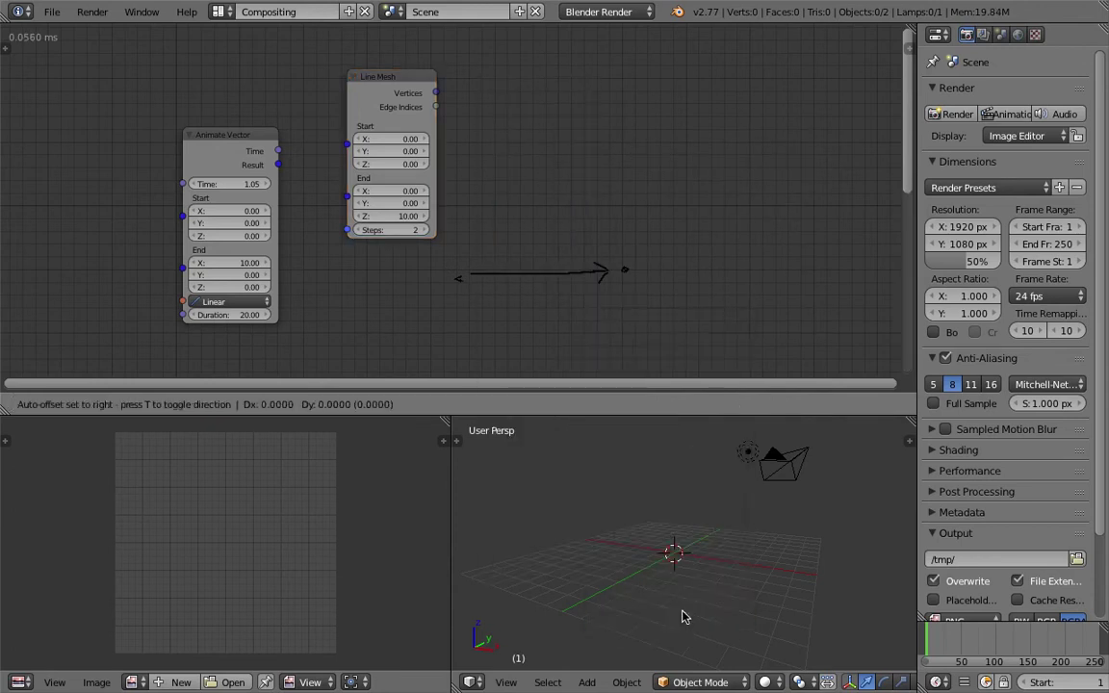
click(536, 92)
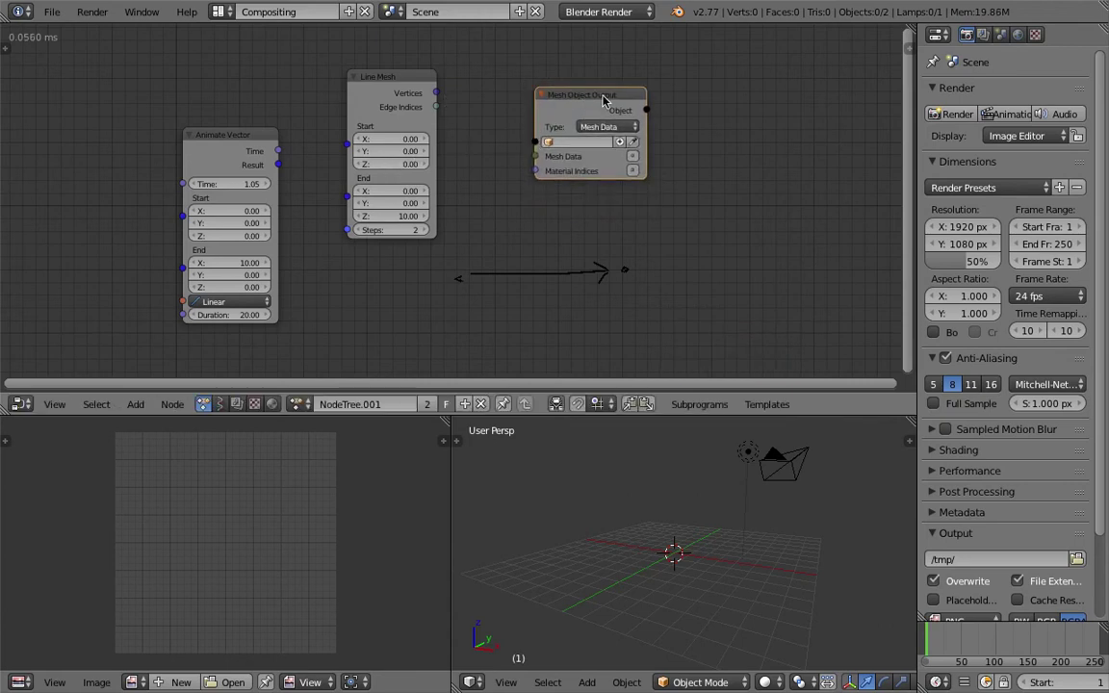
drag(604, 100, 630, 96)
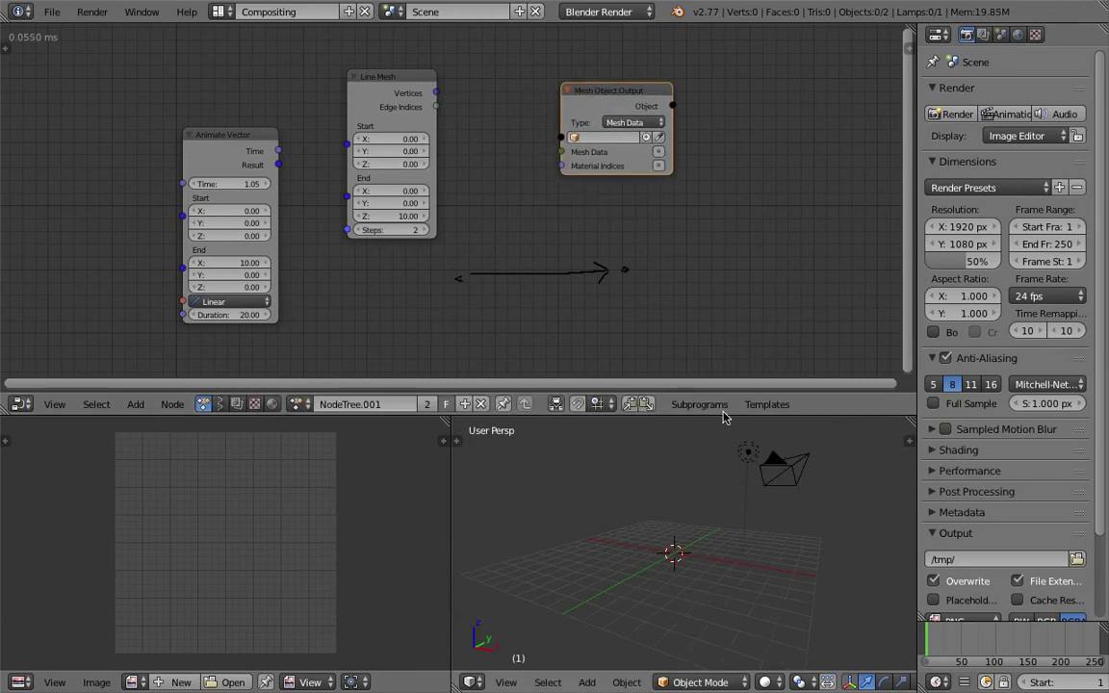
- Create a target object for the Mesh Object Output and feed it the Line Mesh vertices and edges through a Combine Mesh Data node
click(647, 139)
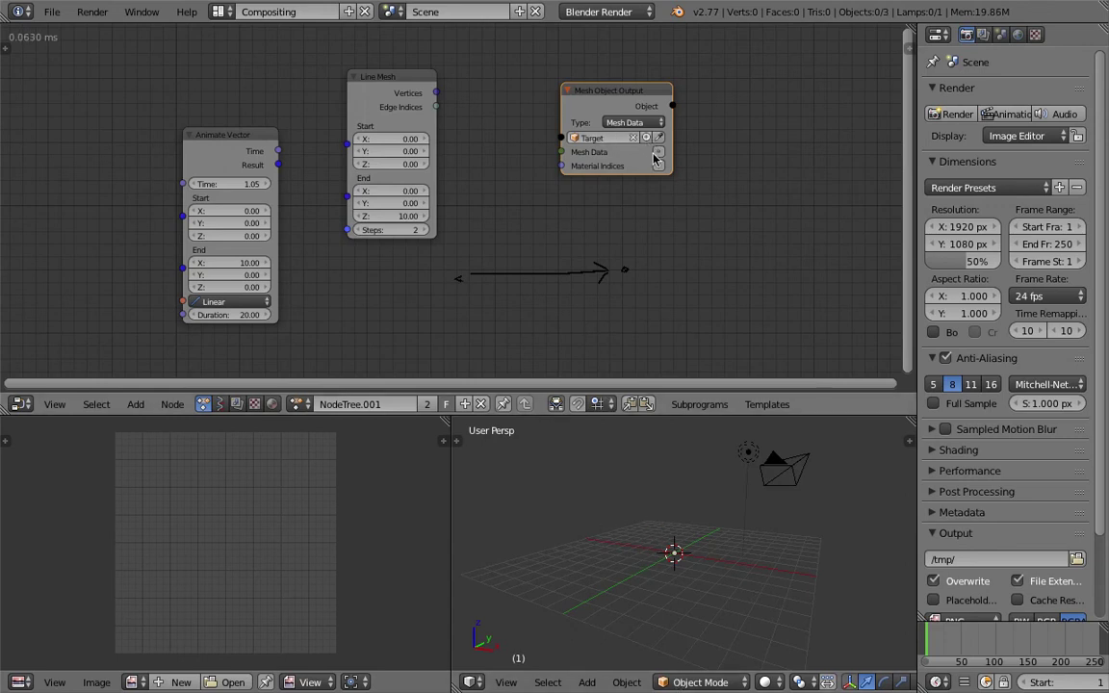
drag(436, 93, 561, 152)
mouse_move(405, 93)
mouse_down()
mouse_move(370, 83)
mouse_move(424, 125)
mouse_move(455, 132)
mouse_move(472, 87)
mouse_up()
click(475, 94)
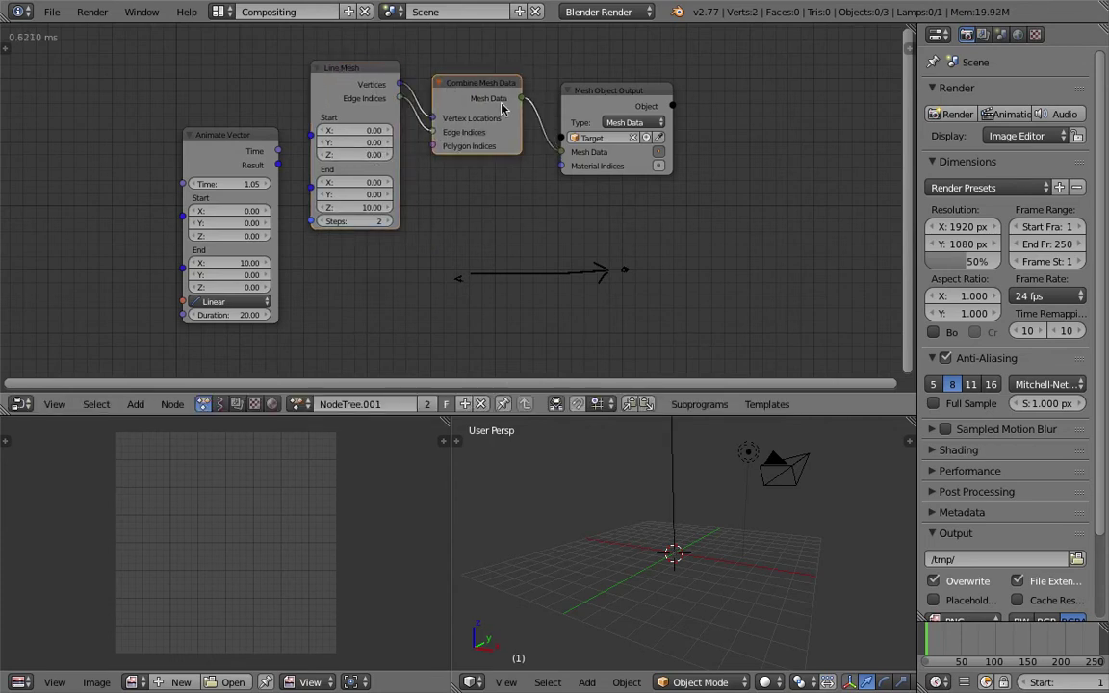
- Try an End Z value of about 4.06 on the Line Mesh node
middle_drag(632, 474, 700, 545)
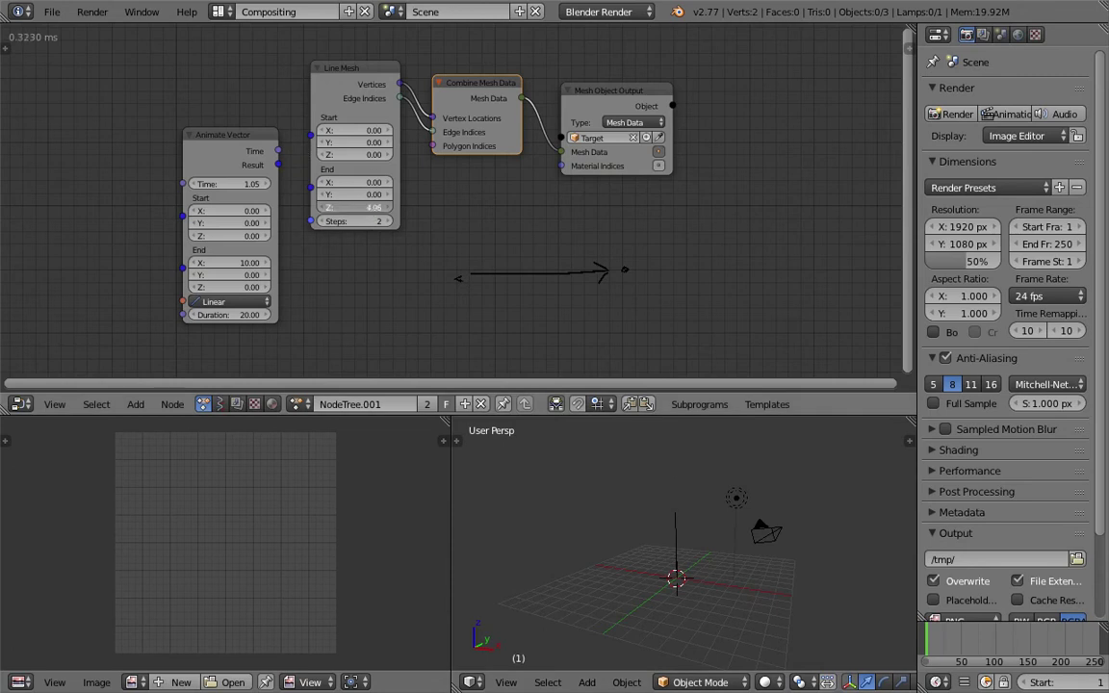
mouse_move(356, 207)
mouse_down()
mouse_move(333, 207)
mouse_move(356, 207)
mouse_up()
- Link the Animate Vector Result to the Line Mesh End input and scrub Time to about 16.77
drag(234, 143, 312, 184)
mouse_move(161, 185)
mouse_down()
mouse_move(125, 185)
mouse_move(177, 185)
mouse_up()
middle_drag(678, 524, 749, 538)
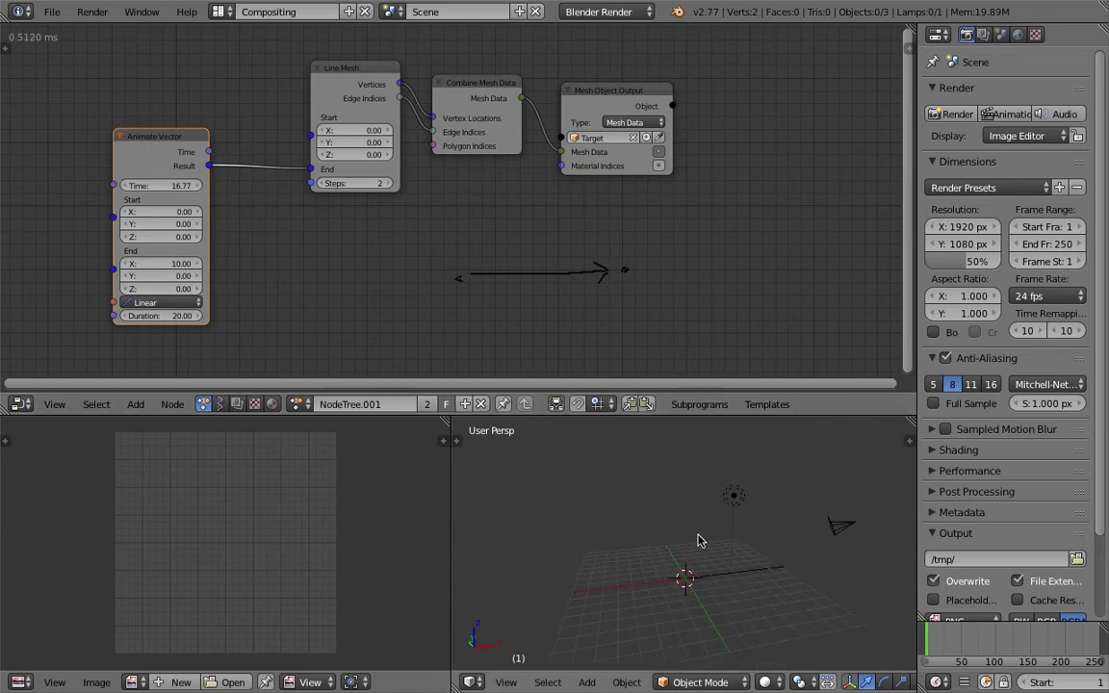
- Scrub the Animate Vector Time down to about -16 and up to 40.50 to test the line's growth
click(177, 263)
click(647, 552)
shift+middle_drag(636, 532, 613, 527)
drag(183, 185, 169, 184)
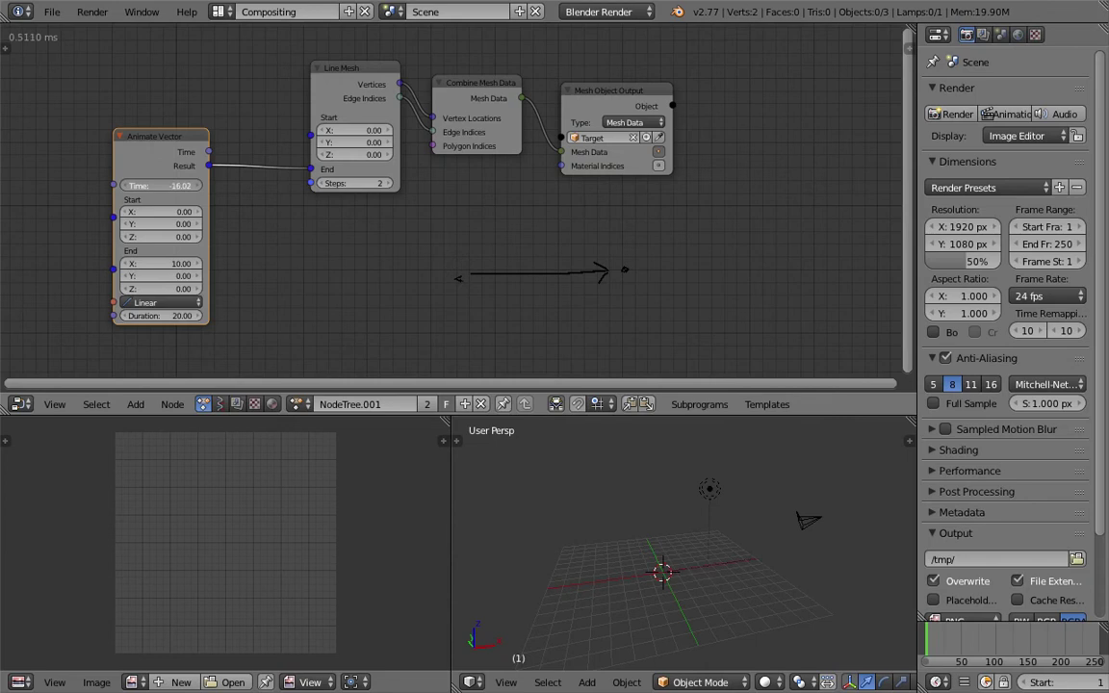
drag(163, 185, 303, 198)
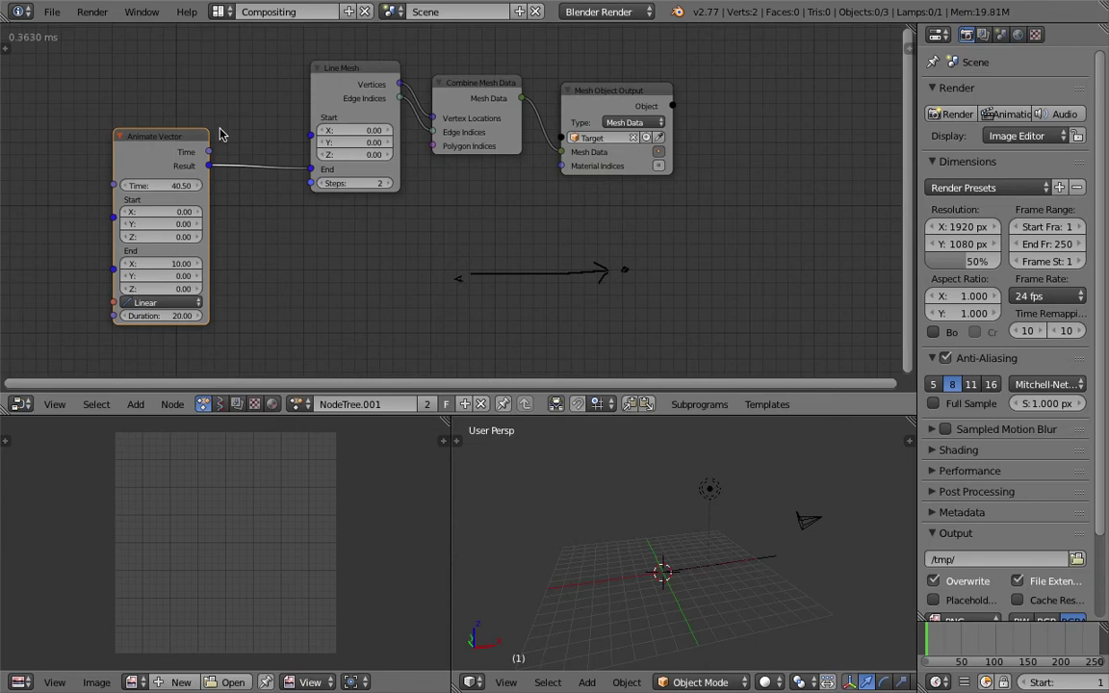
scroll(498, 243, down, 1)
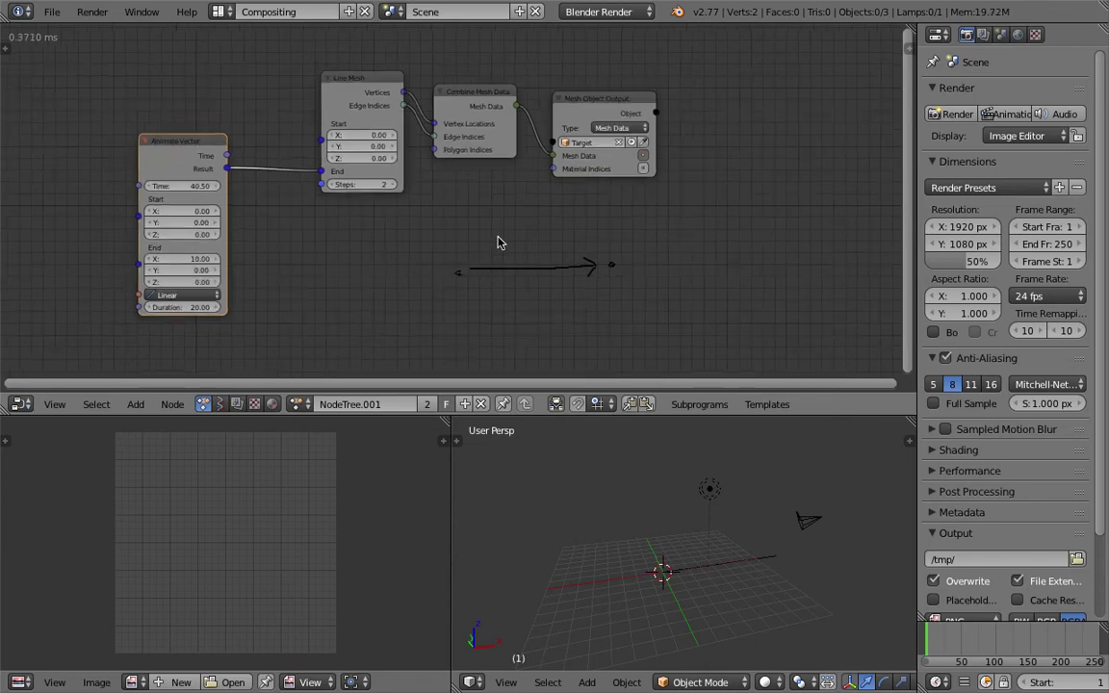
- Start a new file from the startup scene and switch the screen layout to Compositing
click(50, 12)
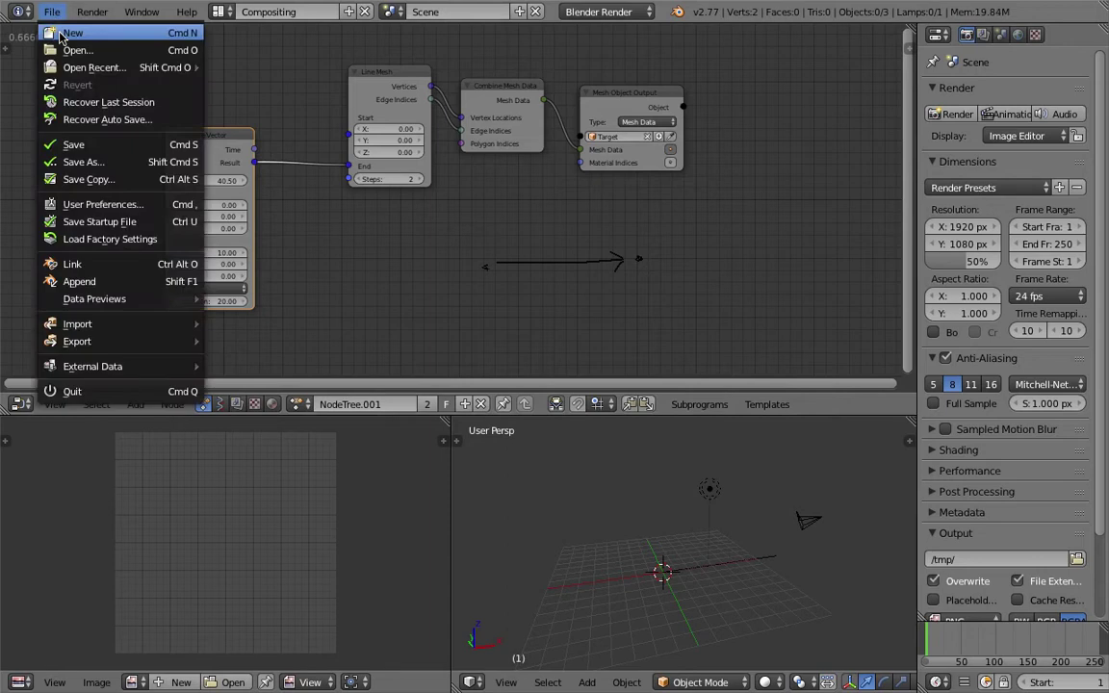
click(60, 37)
click(63, 44)
middle_drag(471, 325, 371, 111)
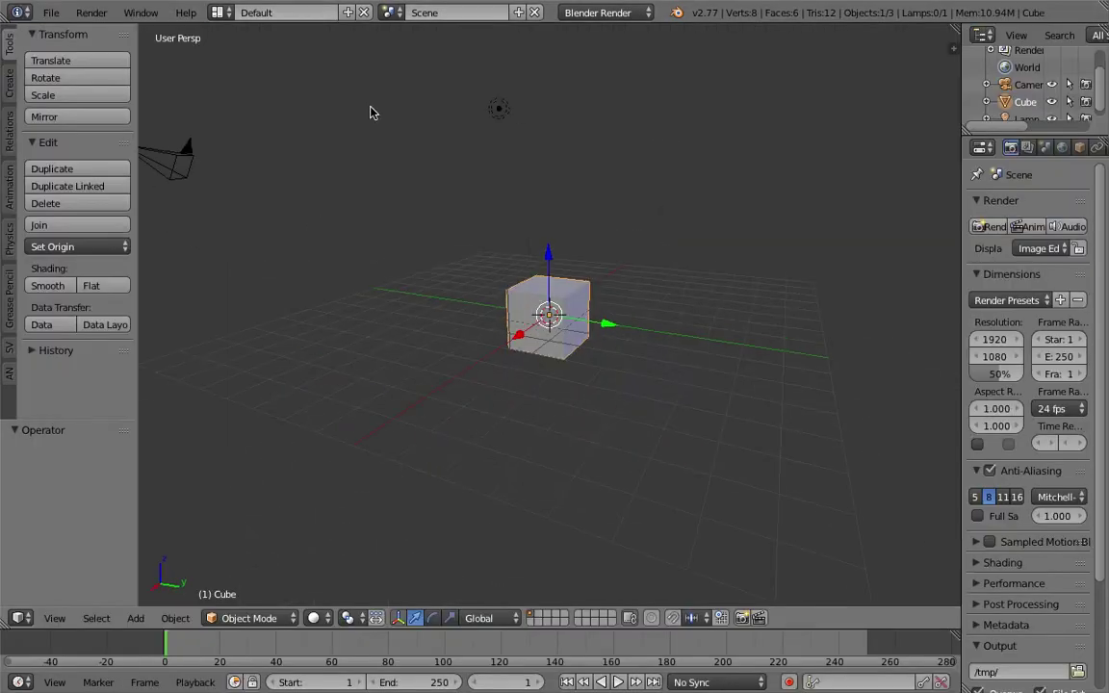
click(219, 13)
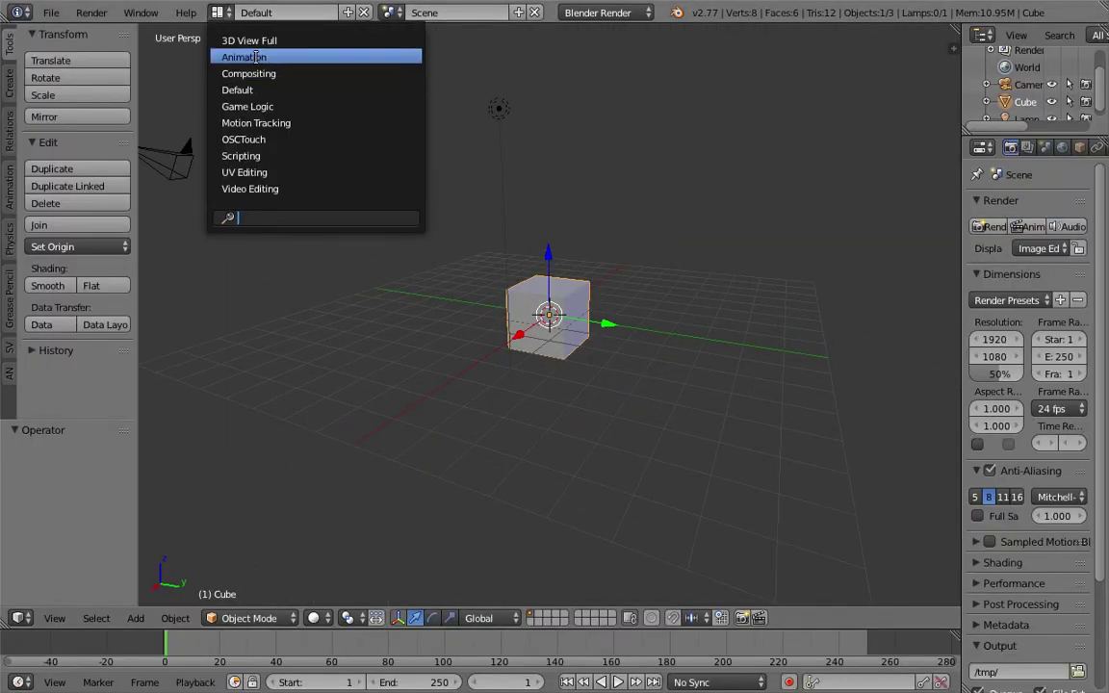
click(235, 73)
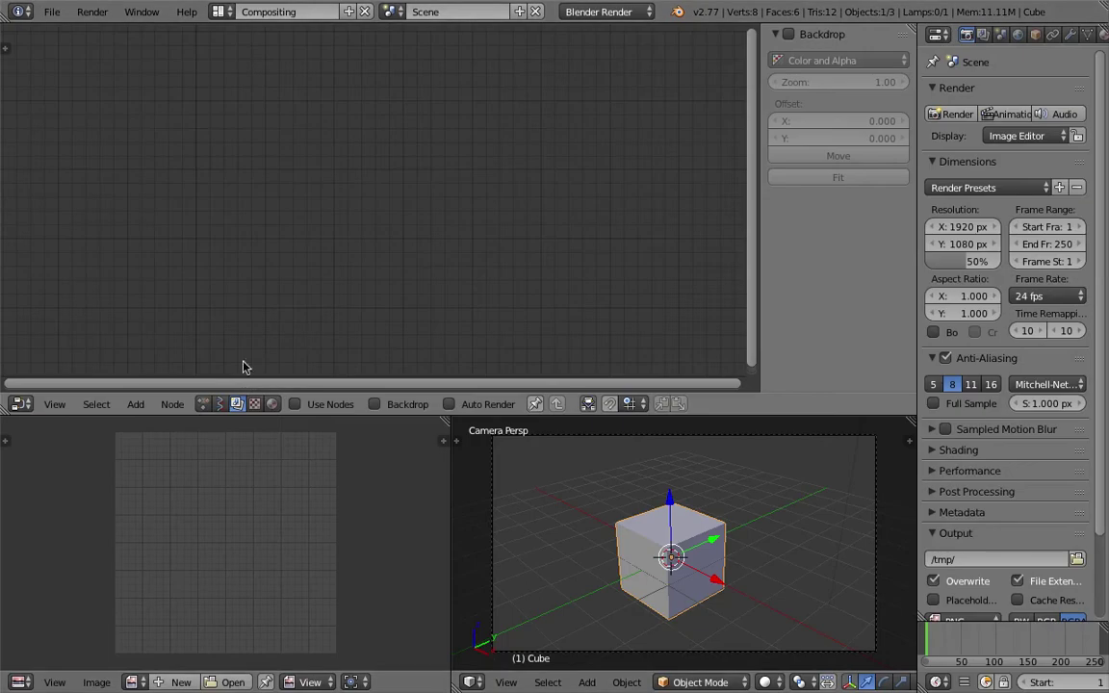
- Switch the node editor to the Animation Nodes tree type and view the available node categories
click(219, 403)
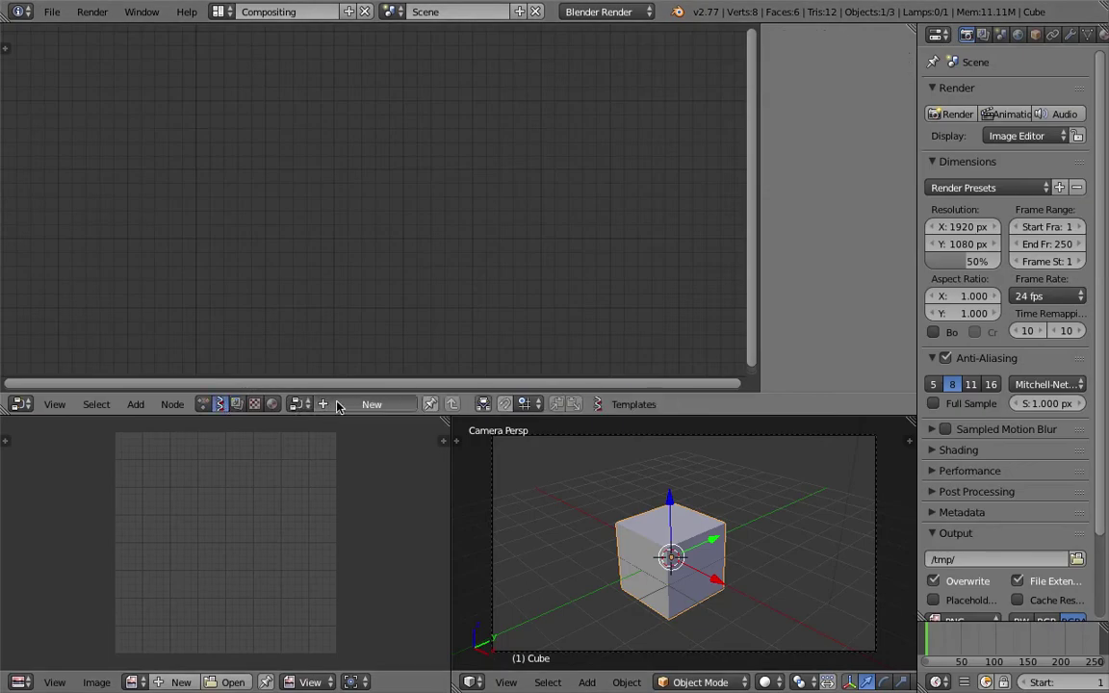
click(460, 405)
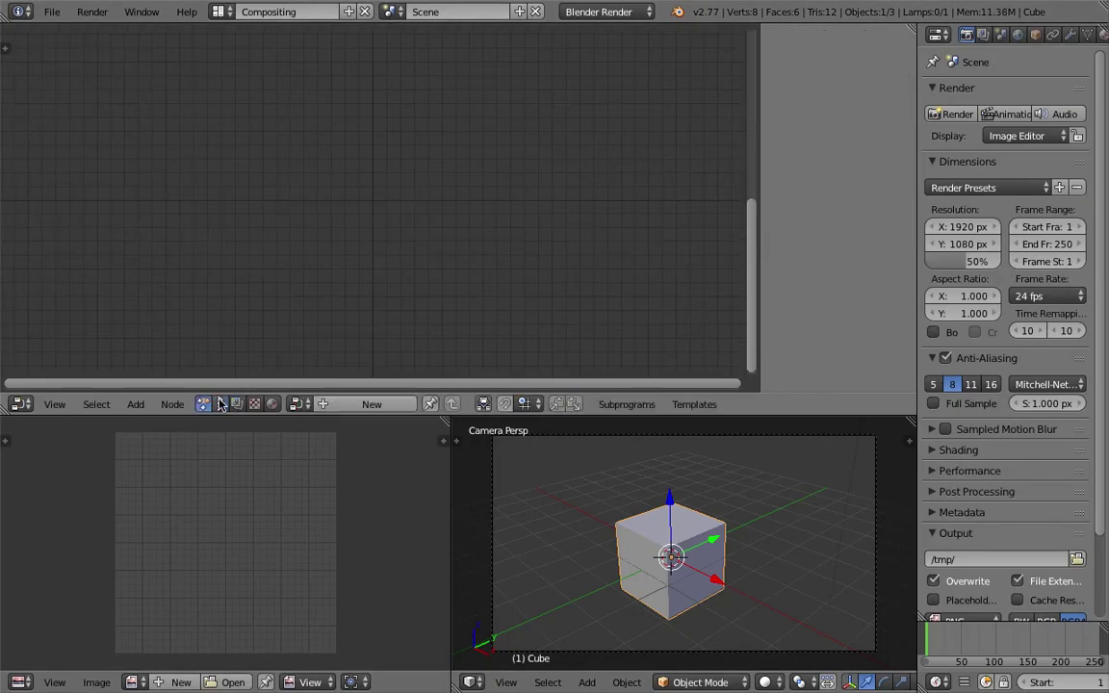
key(shift+a)
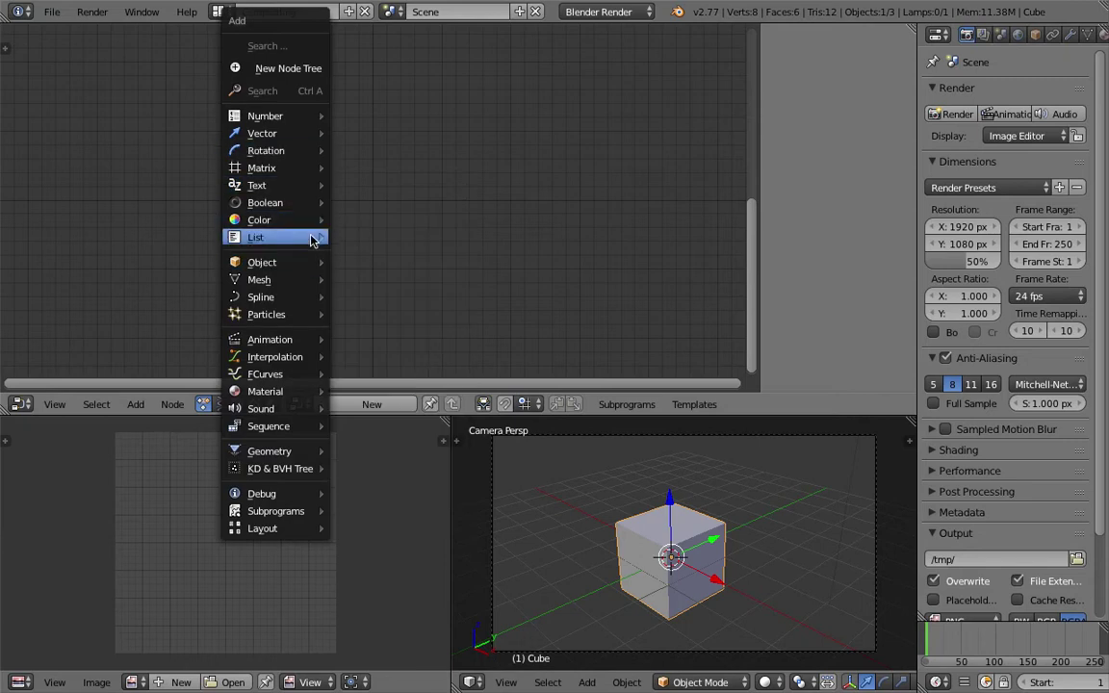
mouse_move(316, 238)
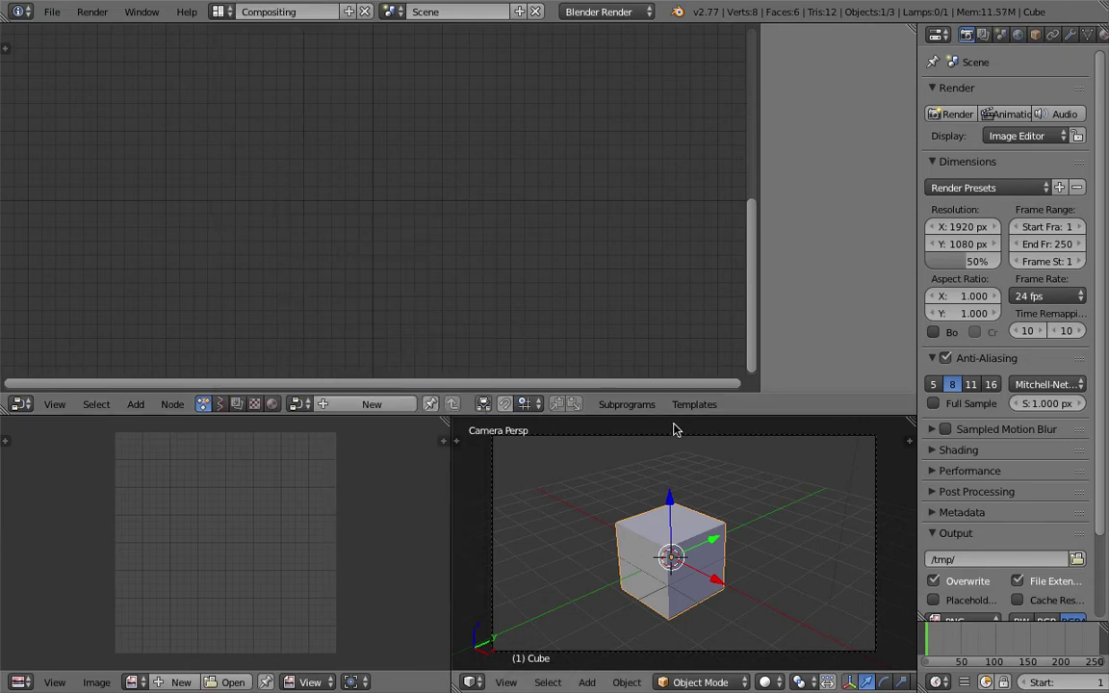
- Enlarge the 3D view at the node editor's expense and create a new Animation Nodes tree
drag(676, 418, 684, 307)
middle_drag(688, 379, 665, 453)
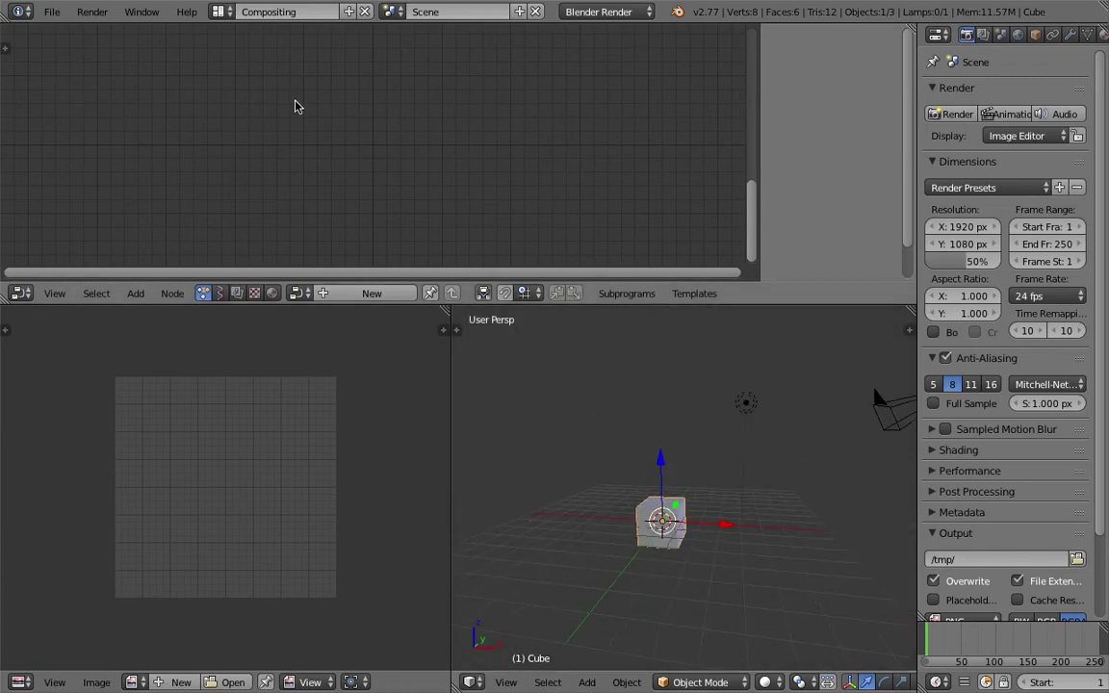
key(shift+a)
click(349, 294)
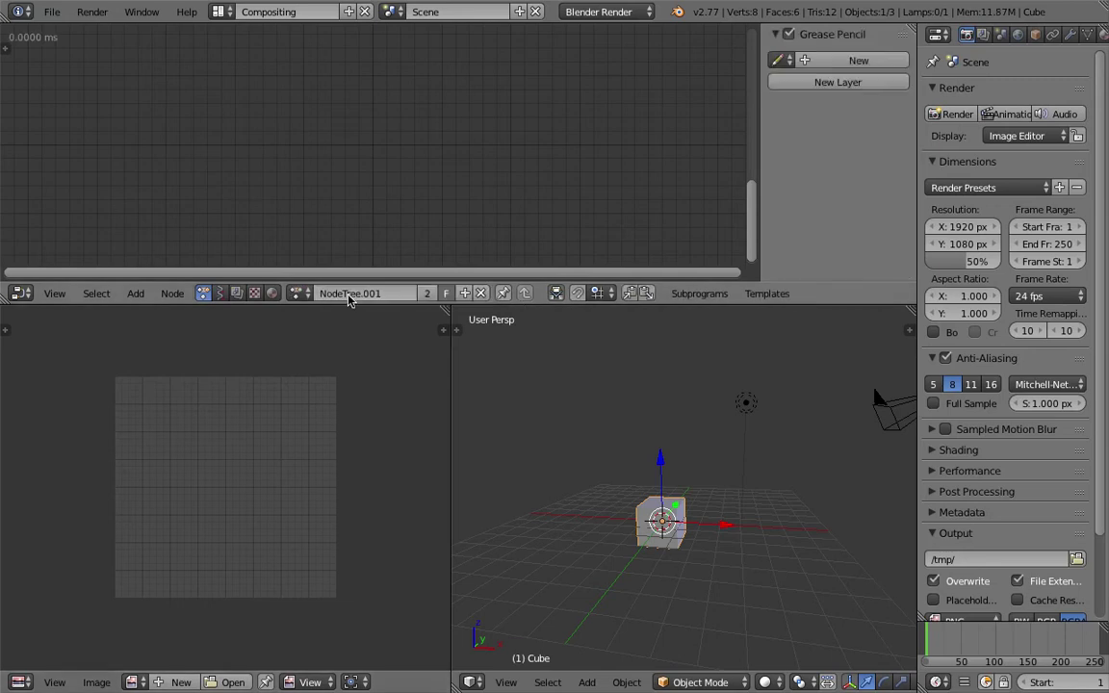
- Search the node list for shape key nodes and add a Shape Keys from Object node
key(shift+a)
click(218, 71)
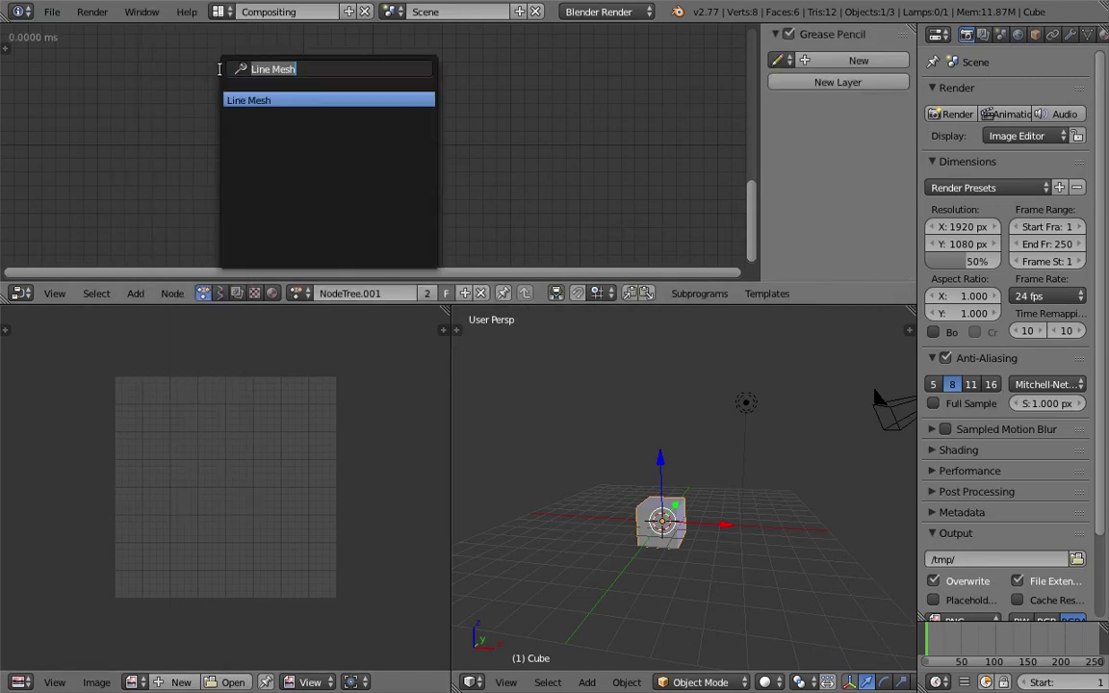
text(shape keys)
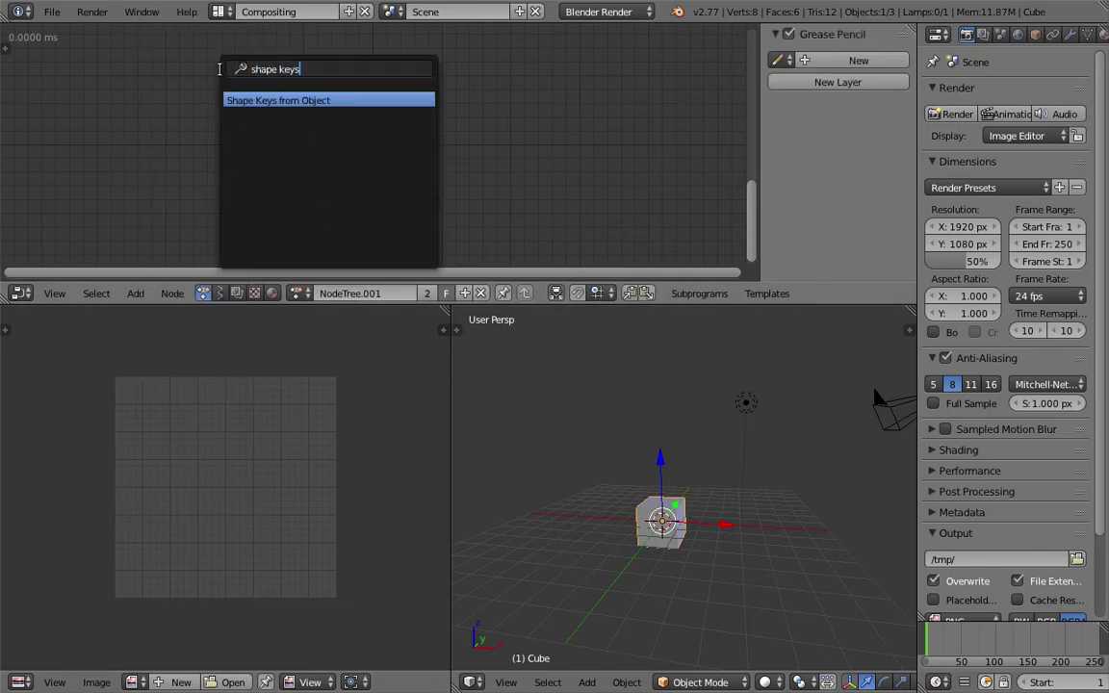
key(BackSpace)
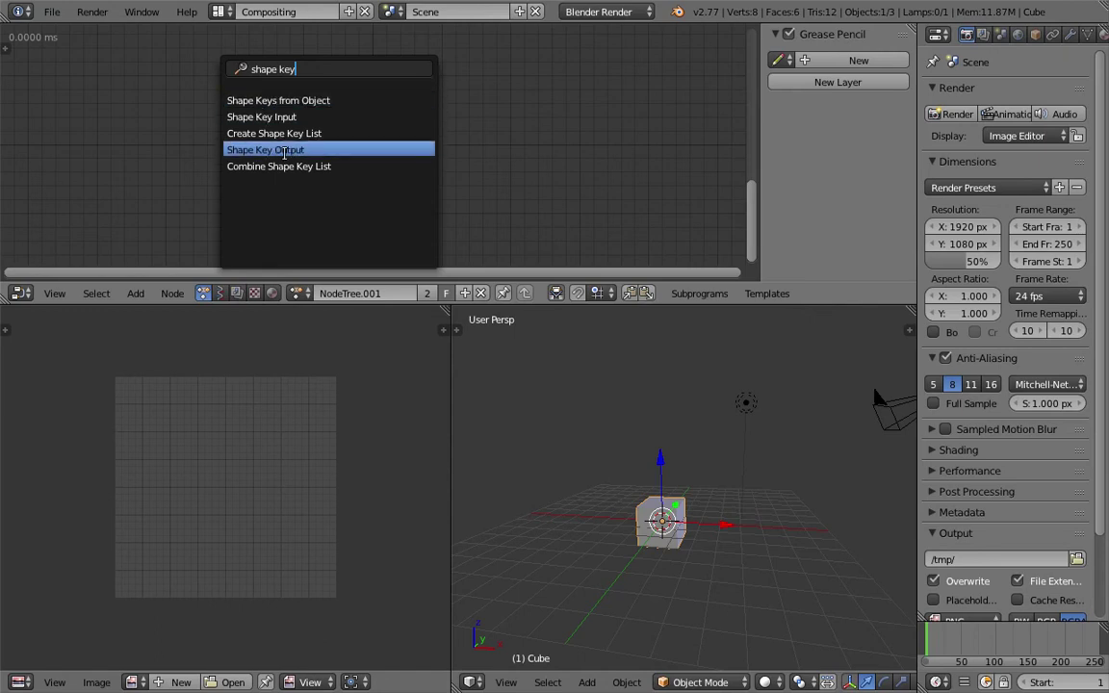
click(255, 100)
- Add a Shape Key Input node beside the Shape Keys from Object node
key(shift+a)
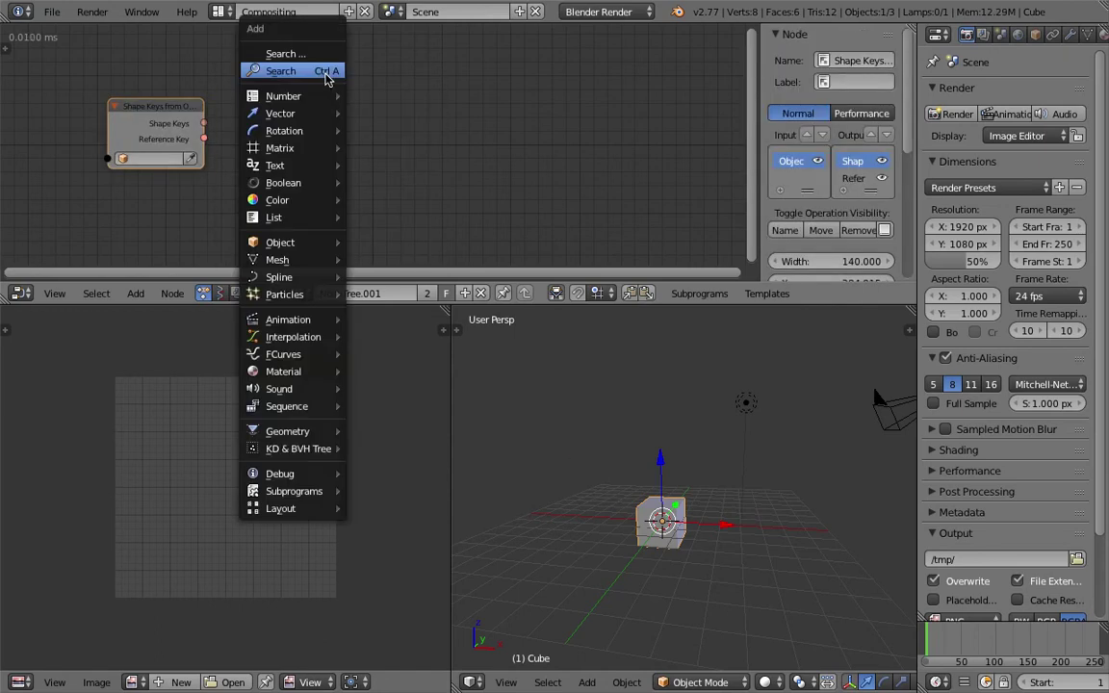
click(324, 74)
text(shap)
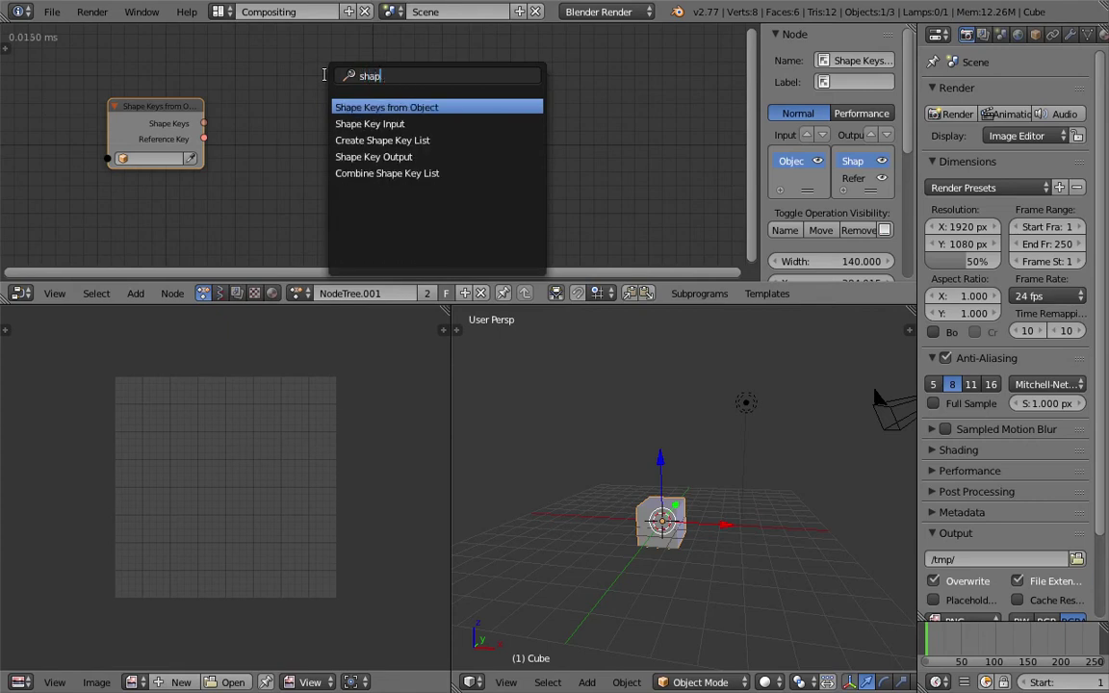
text(e)
click(317, 123)
click(269, 114)
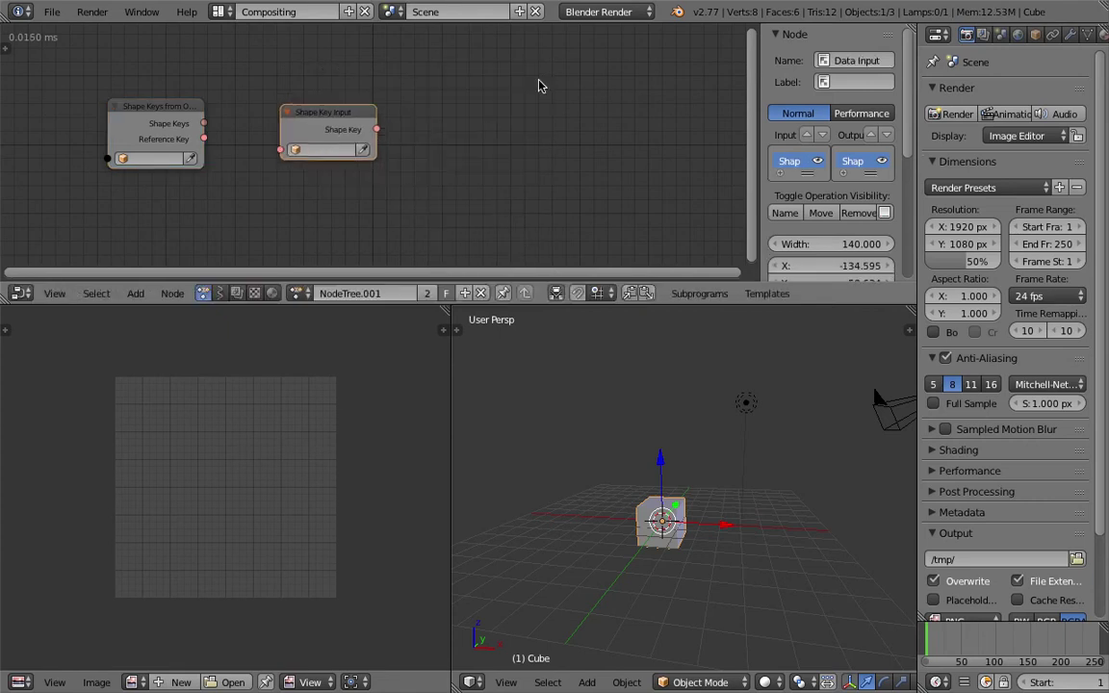
- Add a Create Shape Key List node after the Shape Key Input node
key(shift+a)
click(537, 84)
text(shap)
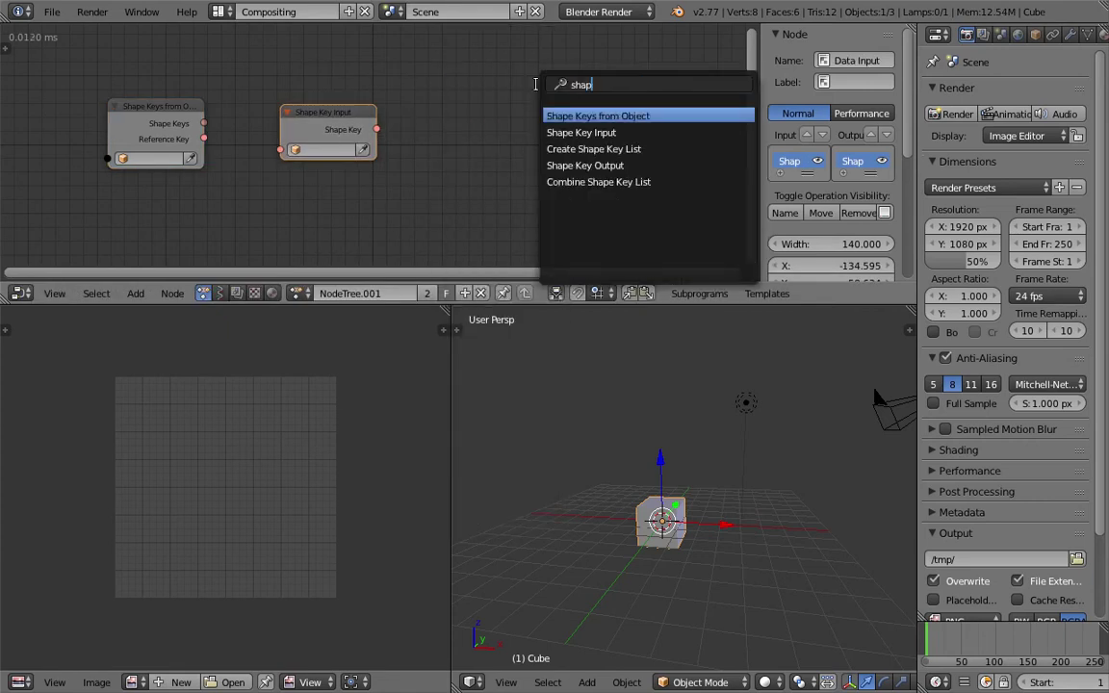
text(e k)
key(Down)
key(Down)
key(Return)
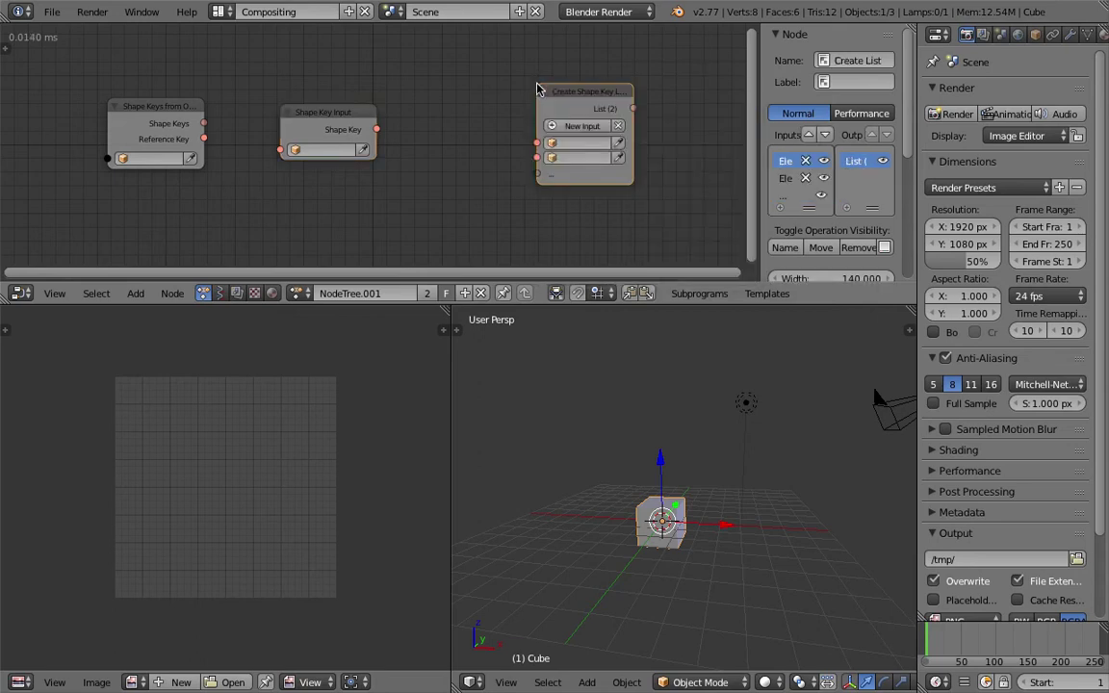
click(445, 95)
- Add a Shape Key Output node after the Create Shape Key List node
ctrl+scroll(485, 94, down, 4)
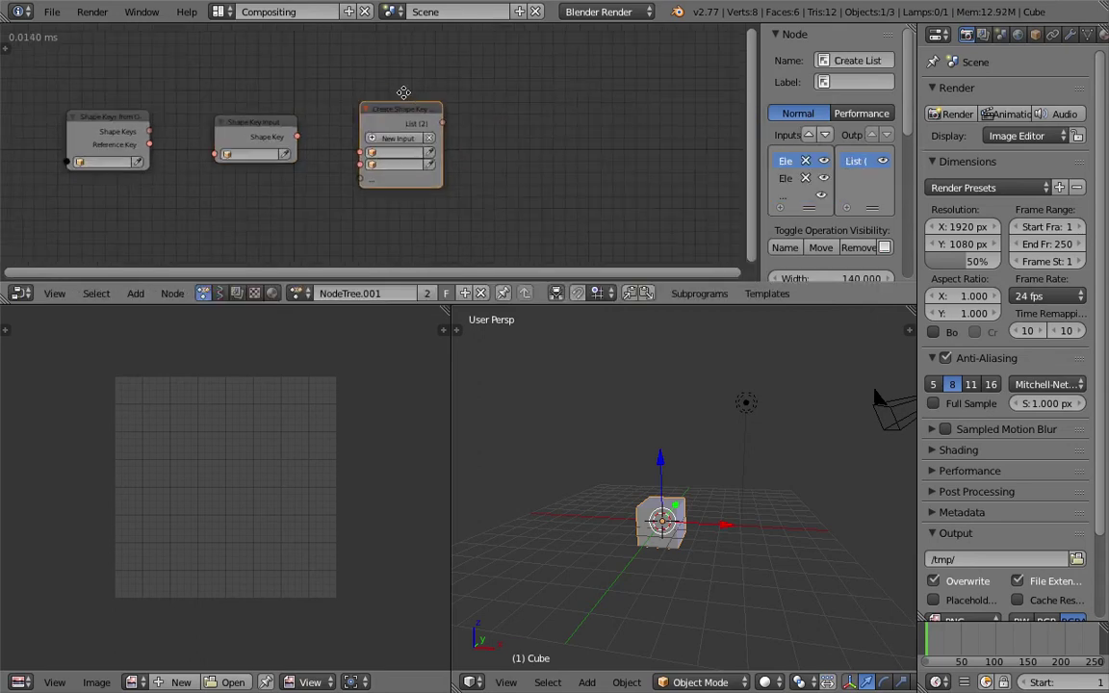
key(shift+a)
click(485, 93)
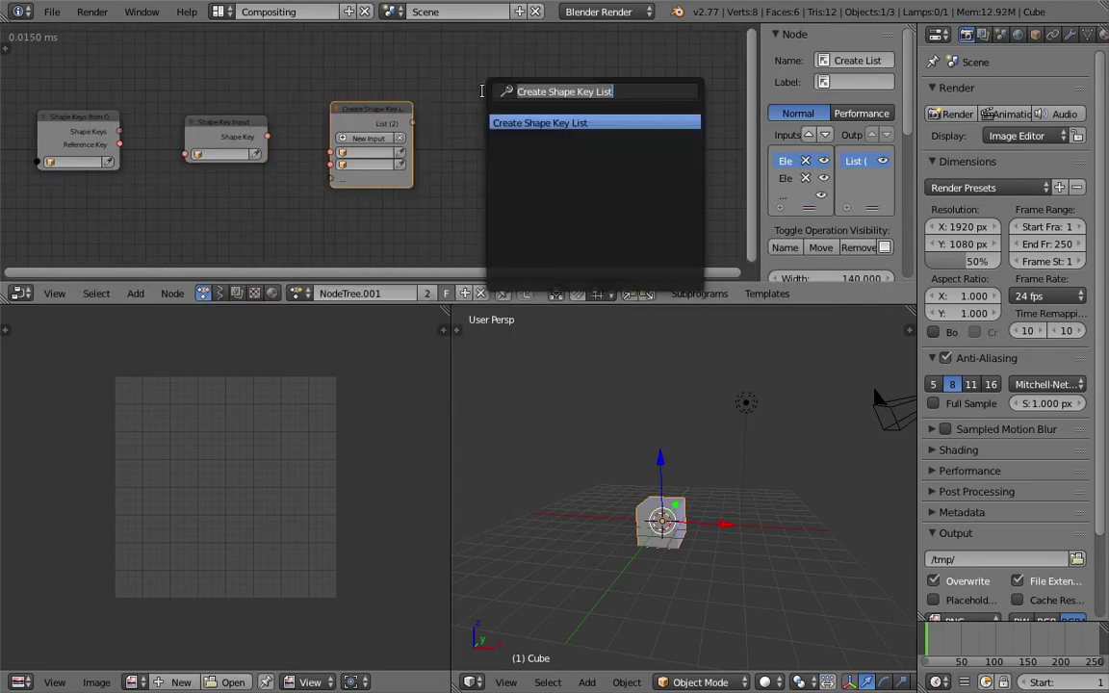
text(shap)
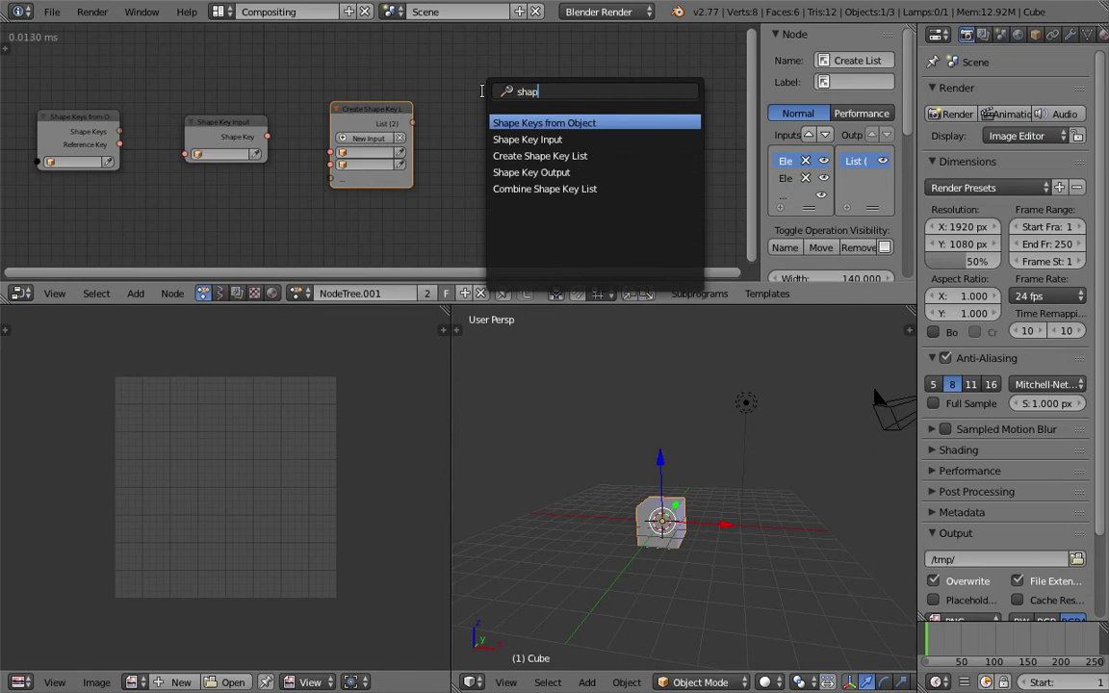
key(Down)
key(Down)
key(Down)
key(Return)
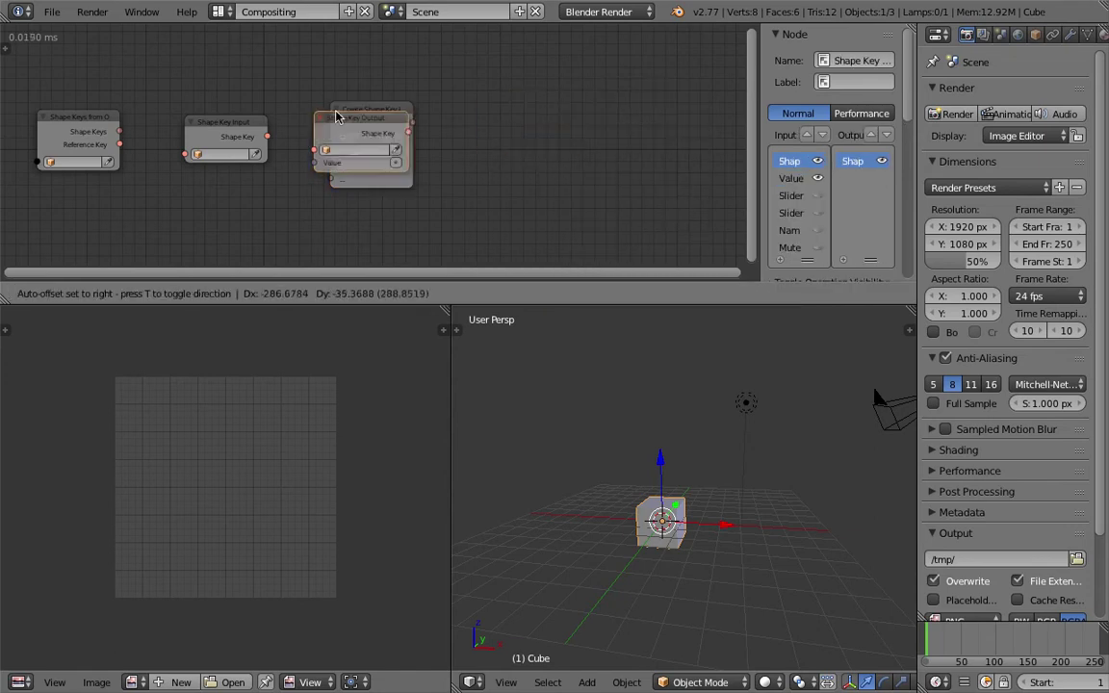
click(489, 100)
- Add a Combine Shape Key List node at the end of the row of shape key nodes
key(Home)
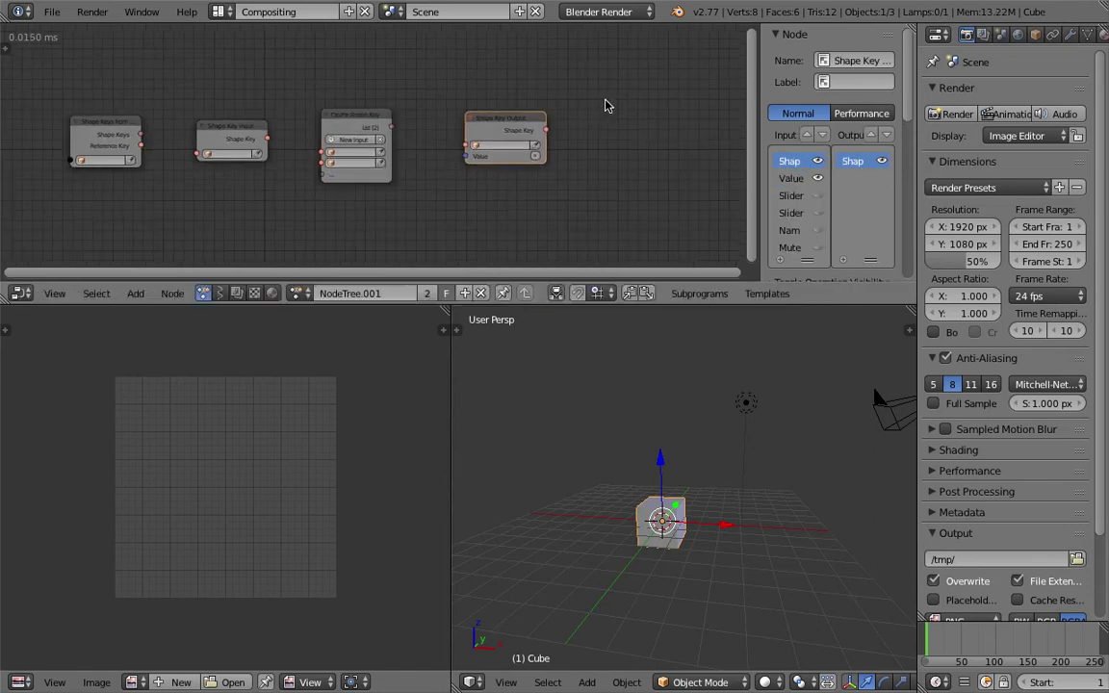
key(shift+a)
click(604, 100)
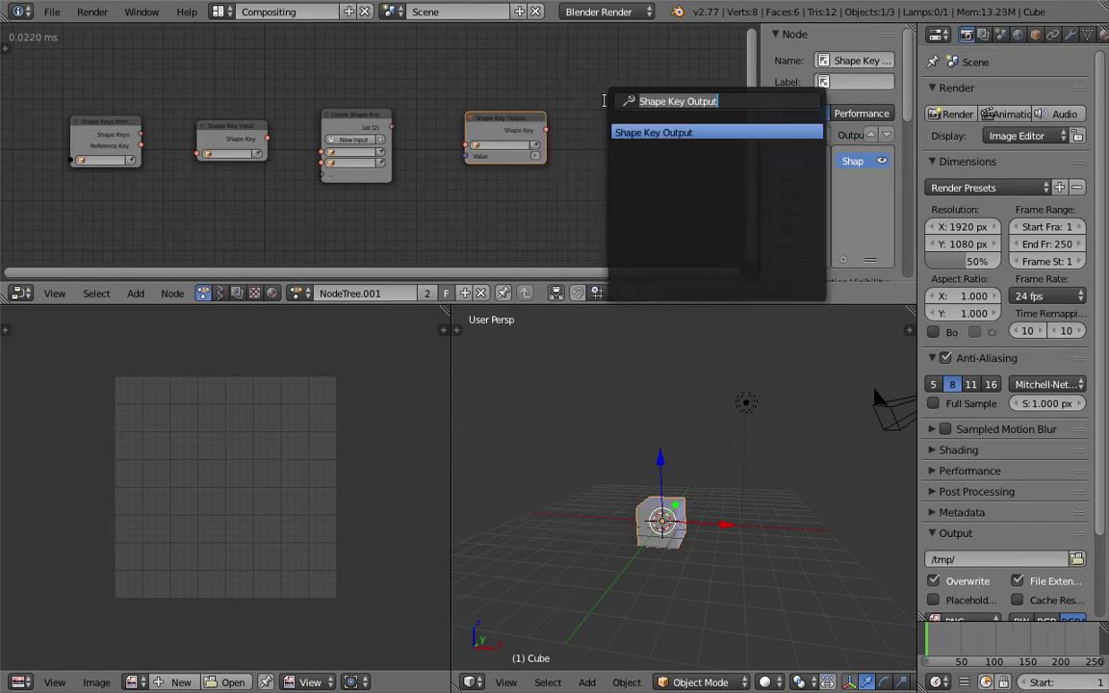
text(shape)
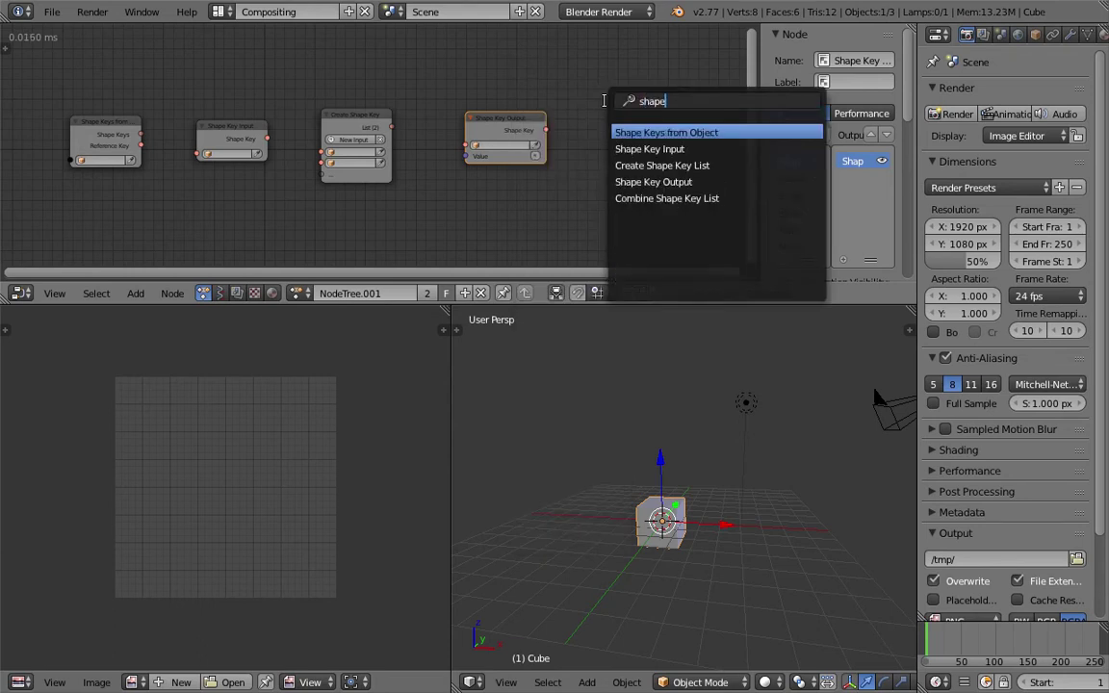
key(Down)
key(Down)
key(Down)
key(Down)
key(Return)
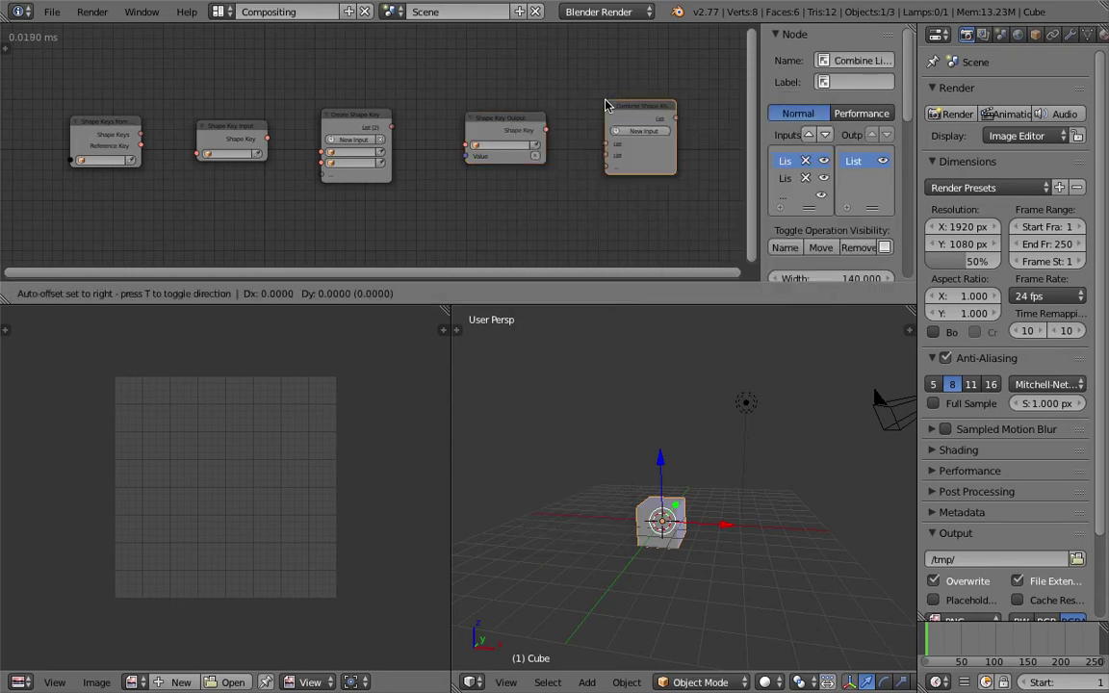
click(571, 104)
- Move the Create Shape Key List, Shape Key Input and Shape Keys from Object nodes closer to the Shape Key Output node
drag(403, 109, 424, 106)
drag(355, 117, 403, 112)
drag(238, 135, 309, 118)
drag(138, 124, 247, 109)
- Enlarge the 3D view slightly at the node editor's expense
middle_drag(643, 508, 690, 343)
scroll(617, 505, up, 2)
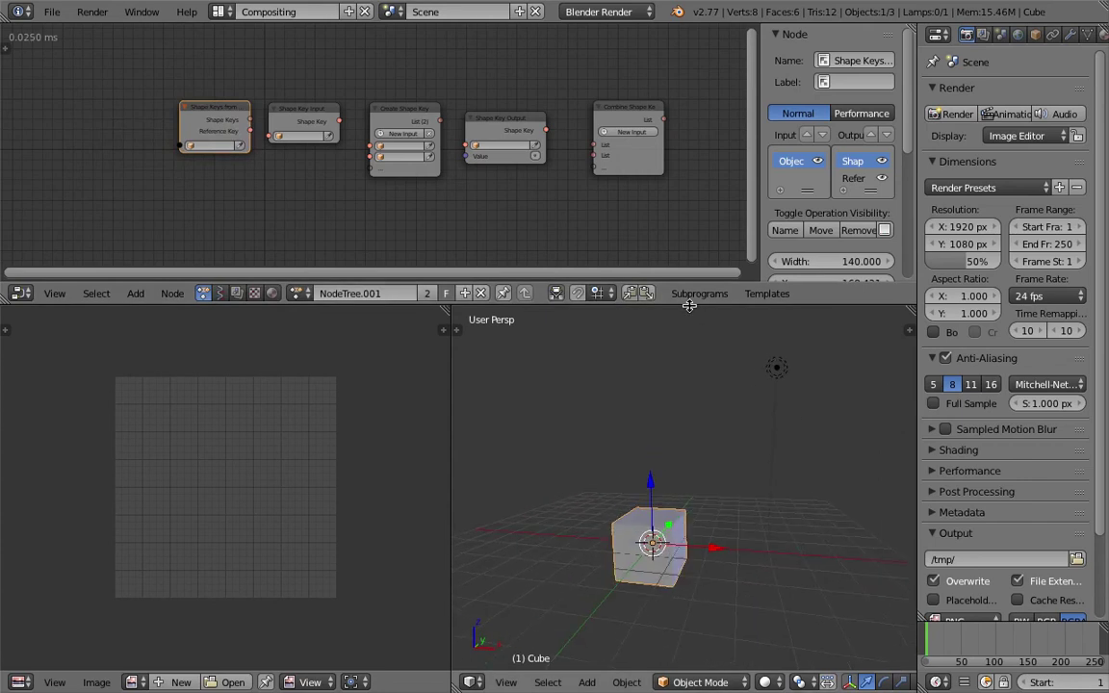
drag(689, 306, 694, 284)
- Duplicate the cube and place the copy beside the original
middle_drag(666, 527, 646, 566)
scroll(687, 511, down, 1)
middle_drag(662, 505, 741, 569)
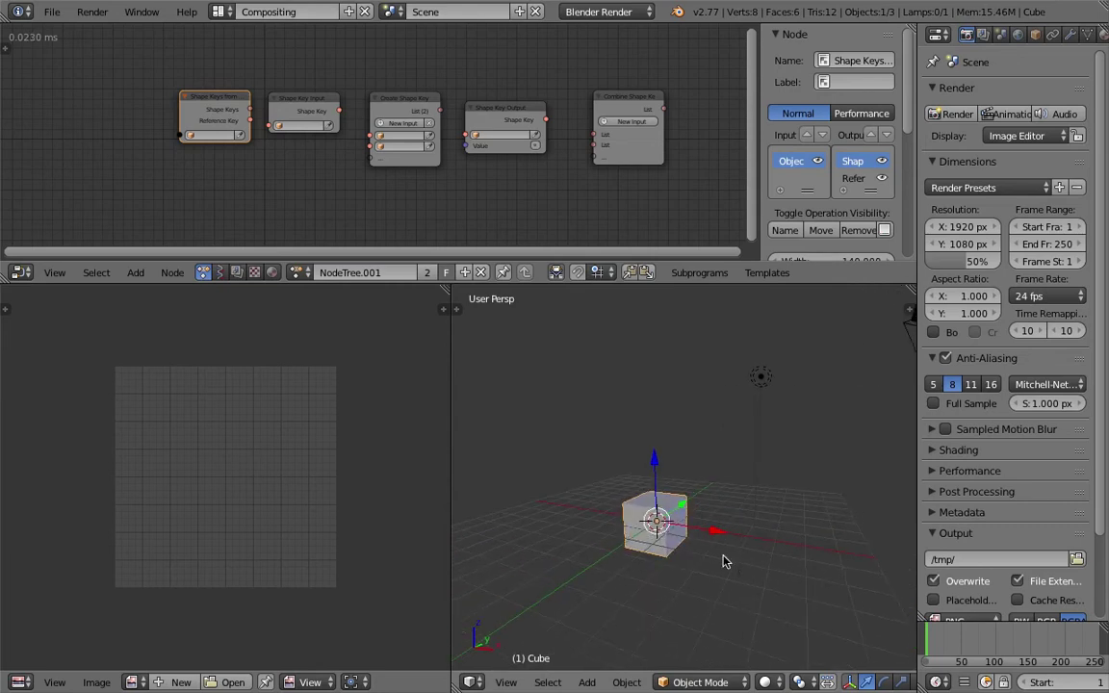
key(shift+d)
click(600, 494)
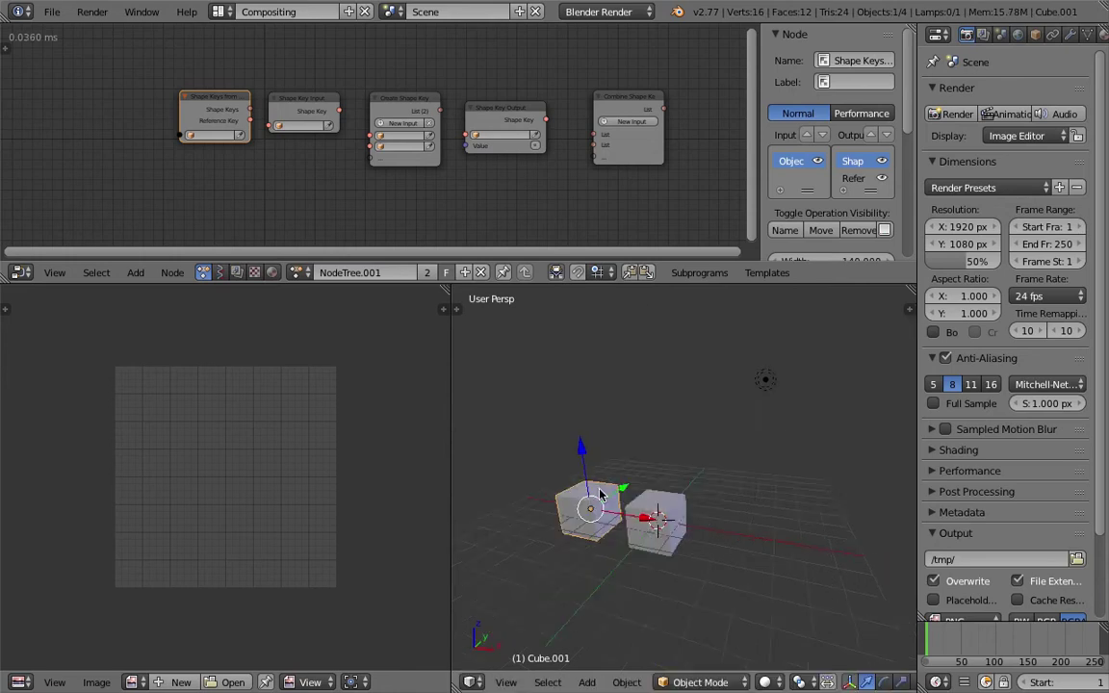
- Edit the duplicate's mesh in face select mode, raising its top face along Z into a tall column, and return to Object Mode
middle_drag(600, 494, 611, 477)
key(Tab)
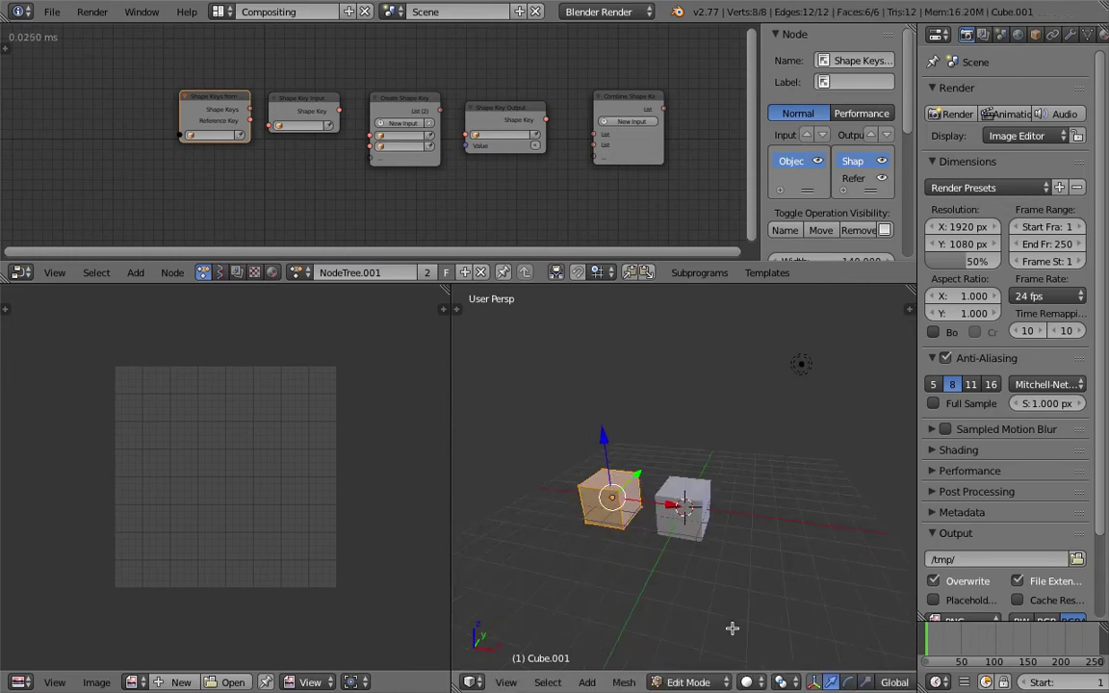
click(745, 682)
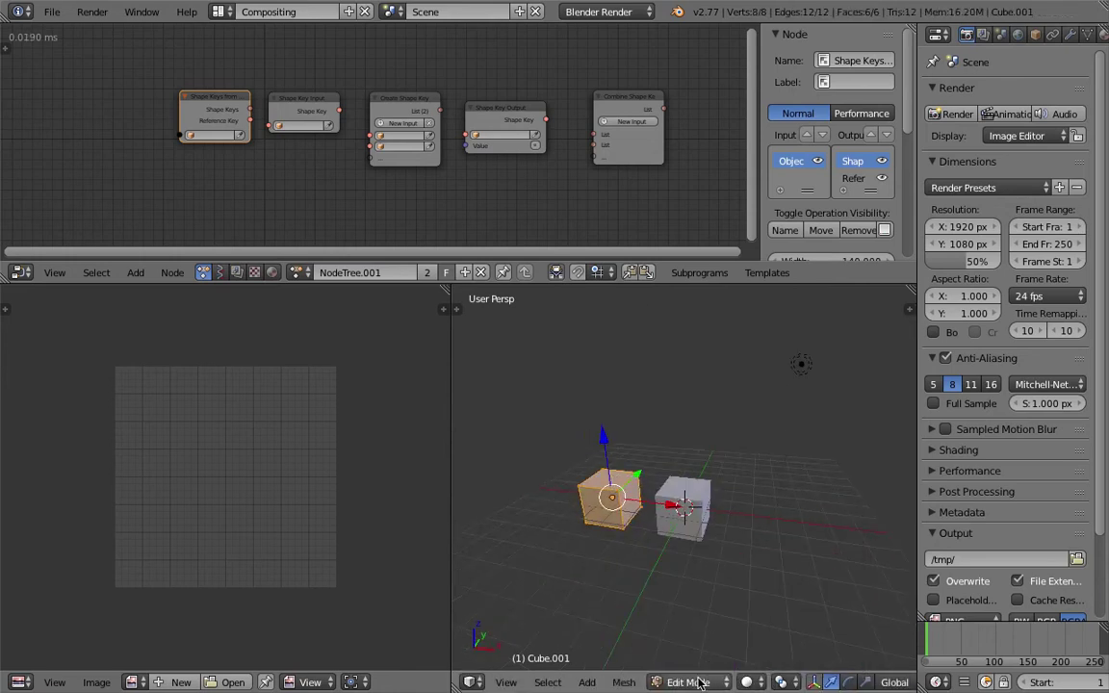
scroll(780, 684, down, 4)
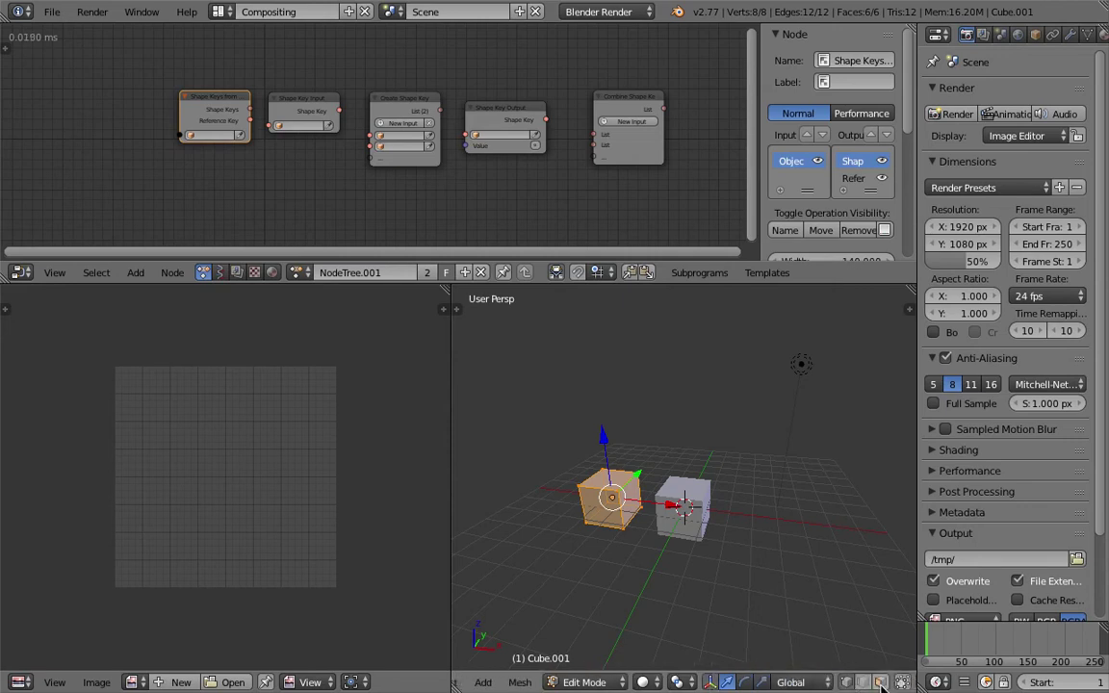
right_click(594, 475)
drag(607, 443, 592, 618)
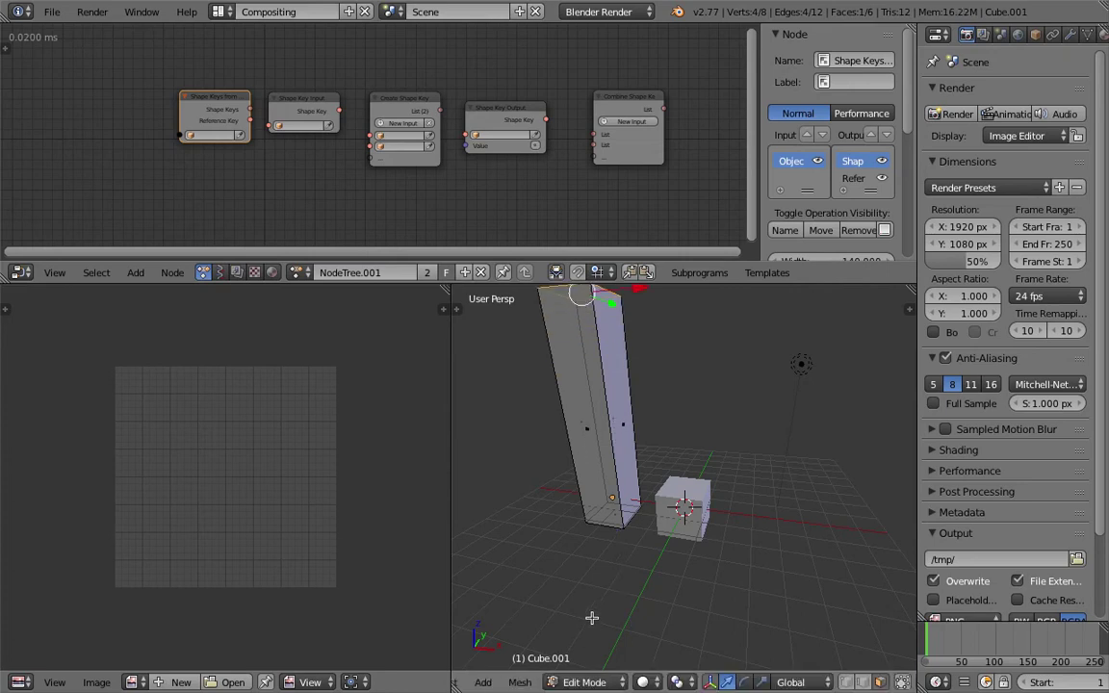
scroll(649, 477, down, 1)
key(Tab)
- Select the original cube and view it next to the tall column
scroll(683, 465, down, 1)
right_click(688, 516)
scroll(706, 495, up, 1)
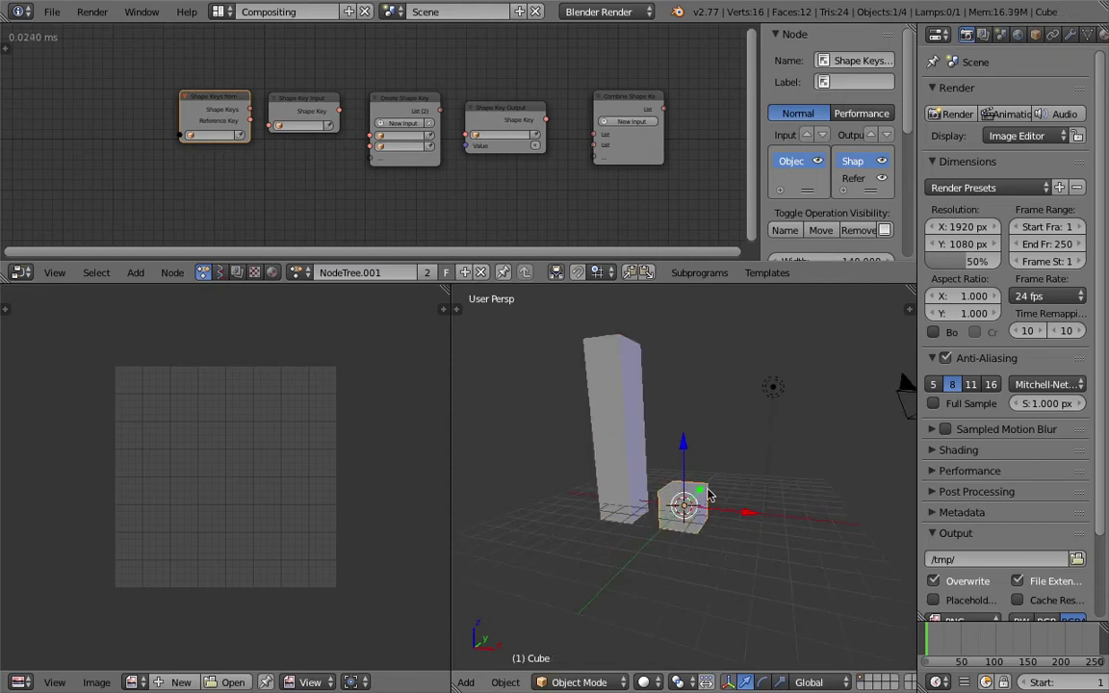
middle_drag(615, 358, 720, 526)
middle_drag(688, 482, 671, 482)
scroll(671, 499, up, 1)
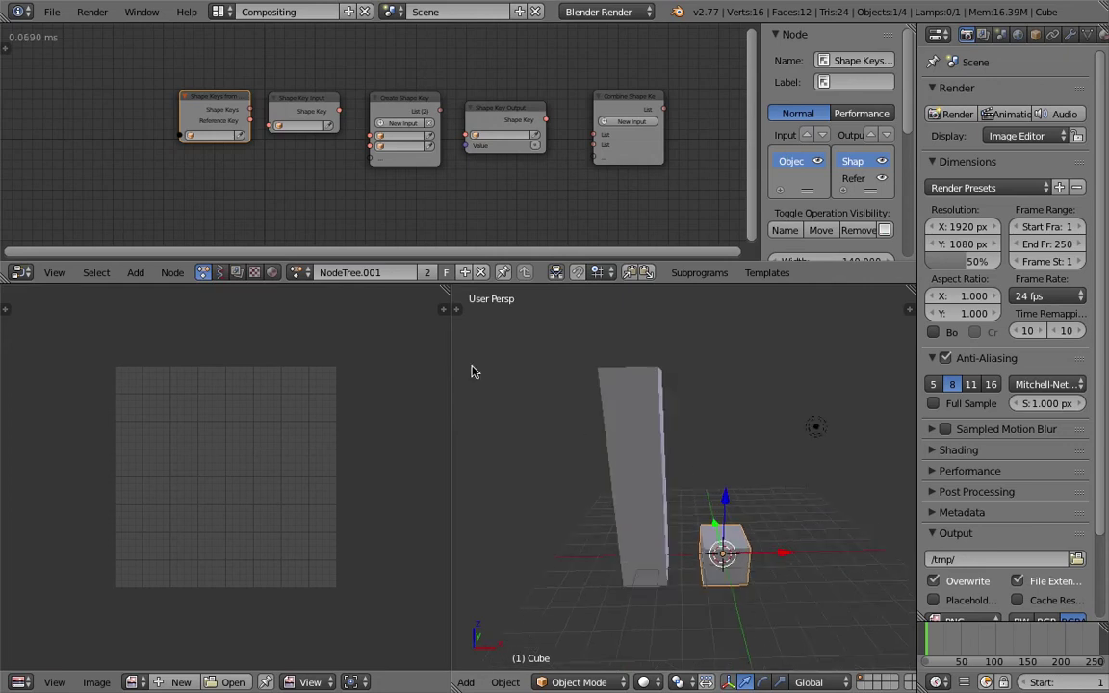
- Widen the 3D view at the image editor's expense and widen the properties editor
drag(451, 359, 413, 362)
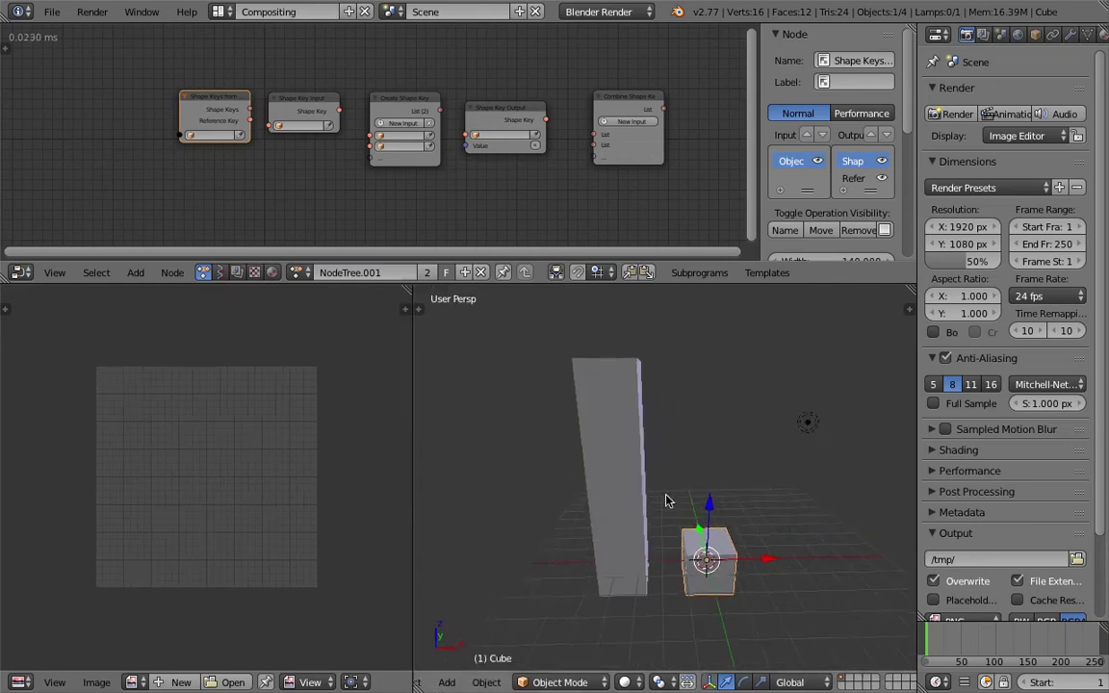
mouse_move(665, 515)
middle_down()
mouse_move(624, 506)
mouse_move(658, 500)
mouse_move(636, 494)
mouse_move(658, 507)
mouse_move(624, 510)
mouse_move(636, 495)
mouse_move(636, 511)
mouse_move(676, 497)
middle_up()
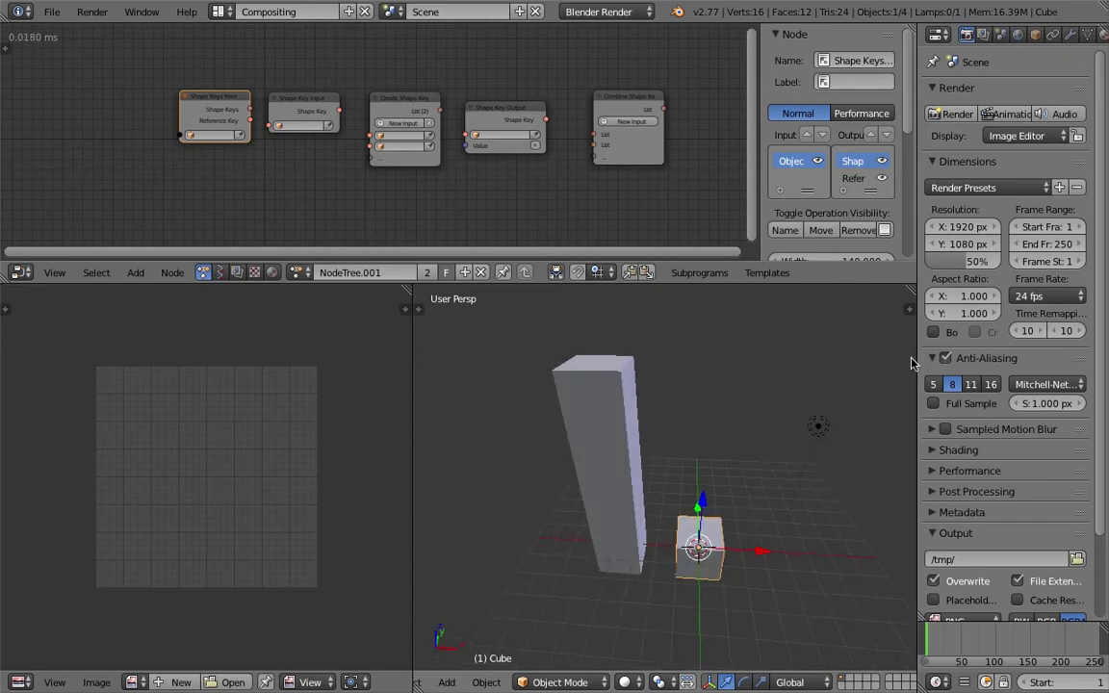
drag(920, 363, 874, 366)
- Compare the tall column and the original cube from several angles, selecting each in turn and ending on the column
middle_drag(741, 417, 752, 416)
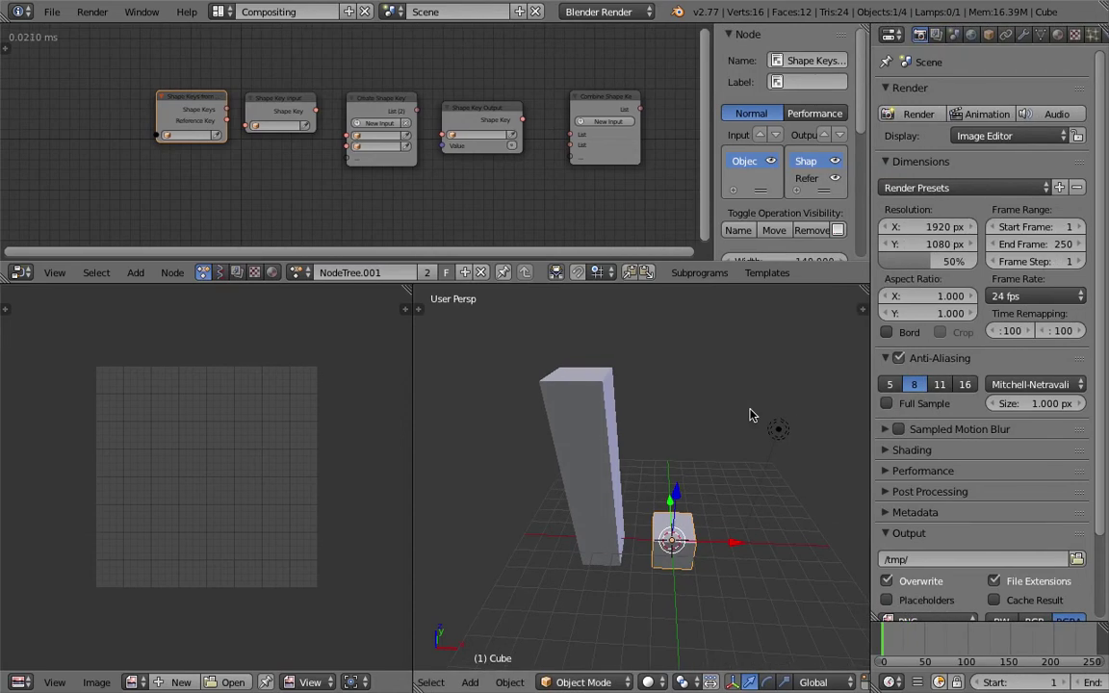
middle_drag(695, 446, 630, 495)
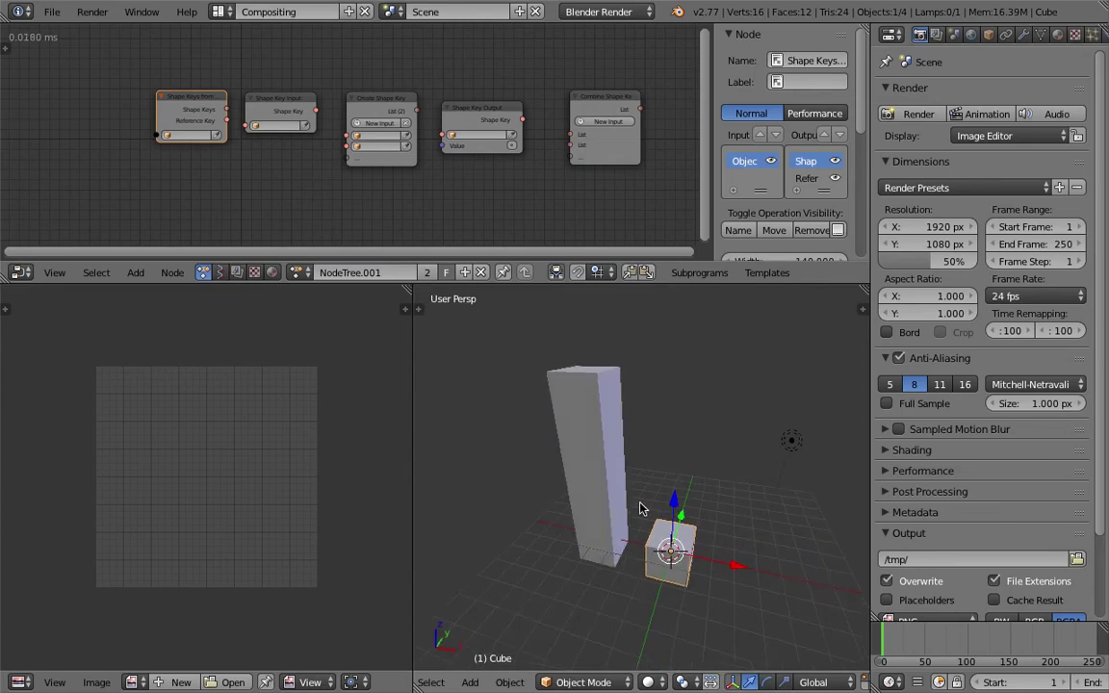
middle_drag(644, 507, 634, 492)
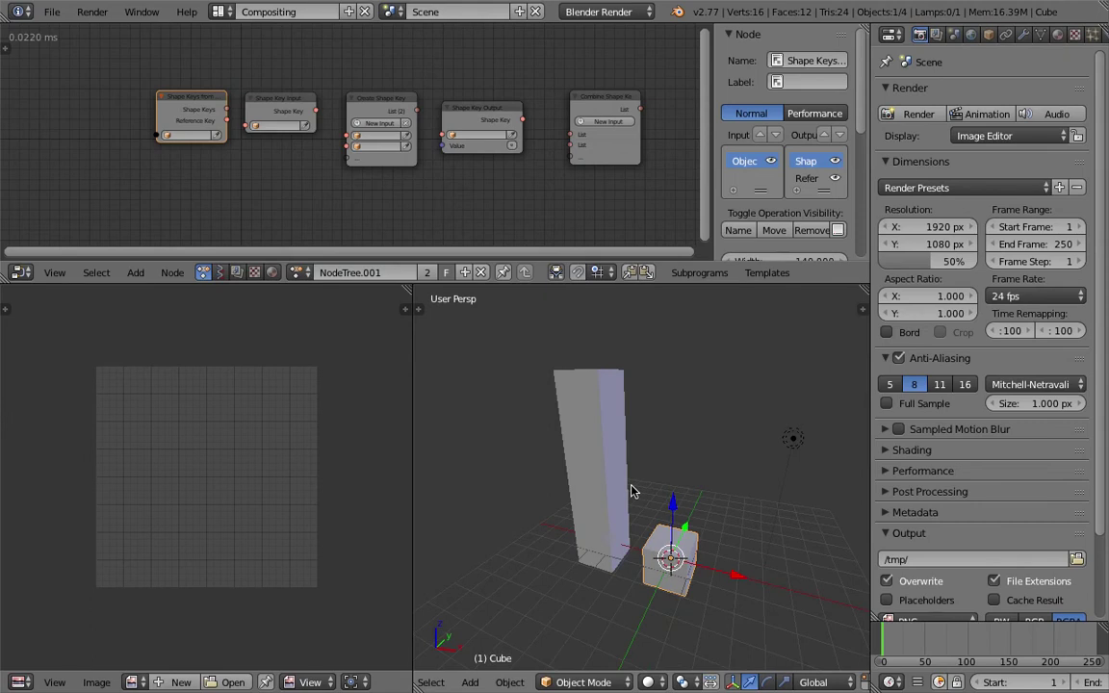
mouse_move(630, 493)
middle_down()
mouse_move(641, 493)
mouse_move(629, 498)
mouse_move(640, 522)
mouse_move(627, 510)
middle_up()
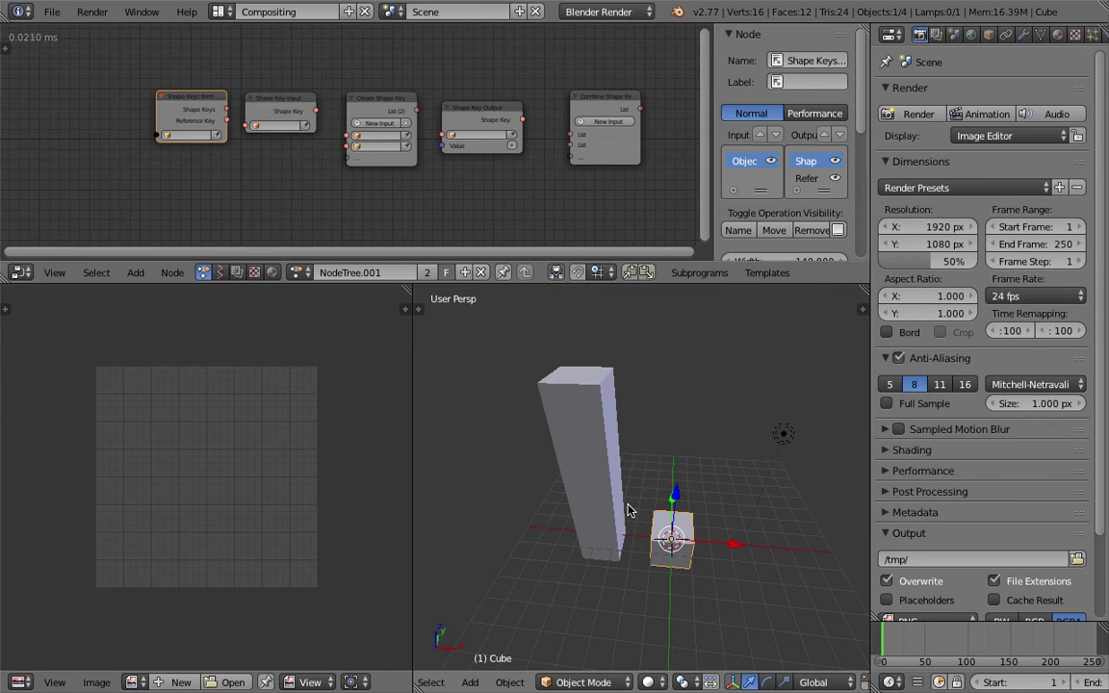
right_click(624, 507)
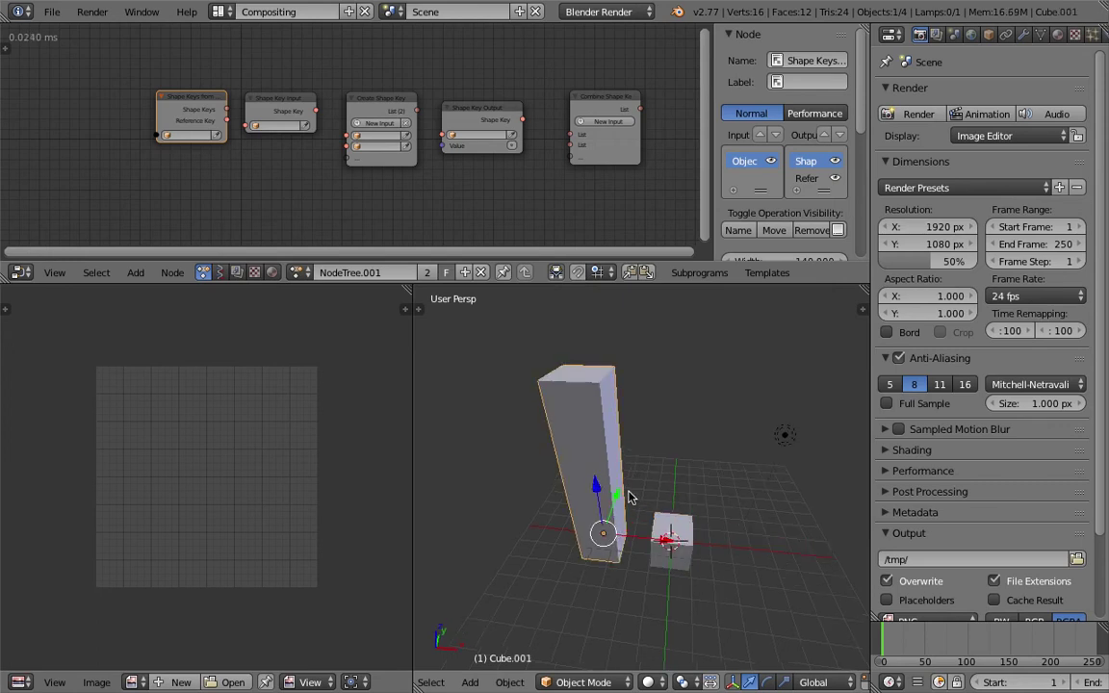
middle_drag(638, 490, 621, 477)
middle_drag(715, 488, 688, 487)
middle_drag(607, 509, 584, 526)
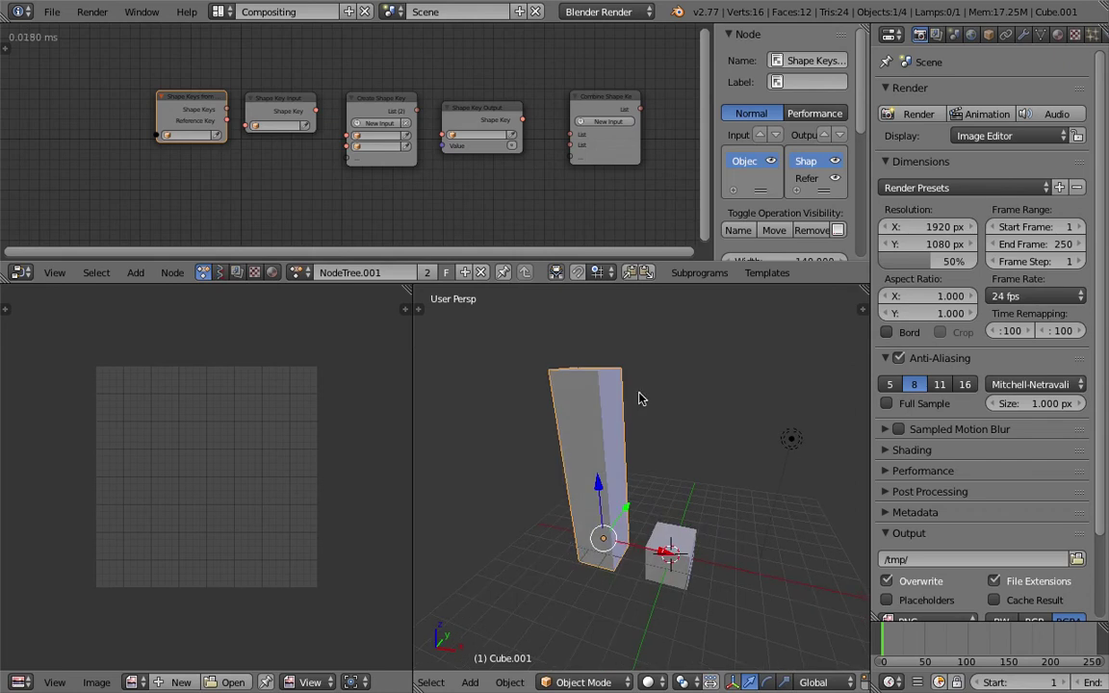
right_click(652, 529)
right_click(610, 509)
middle_drag(608, 489, 592, 445)
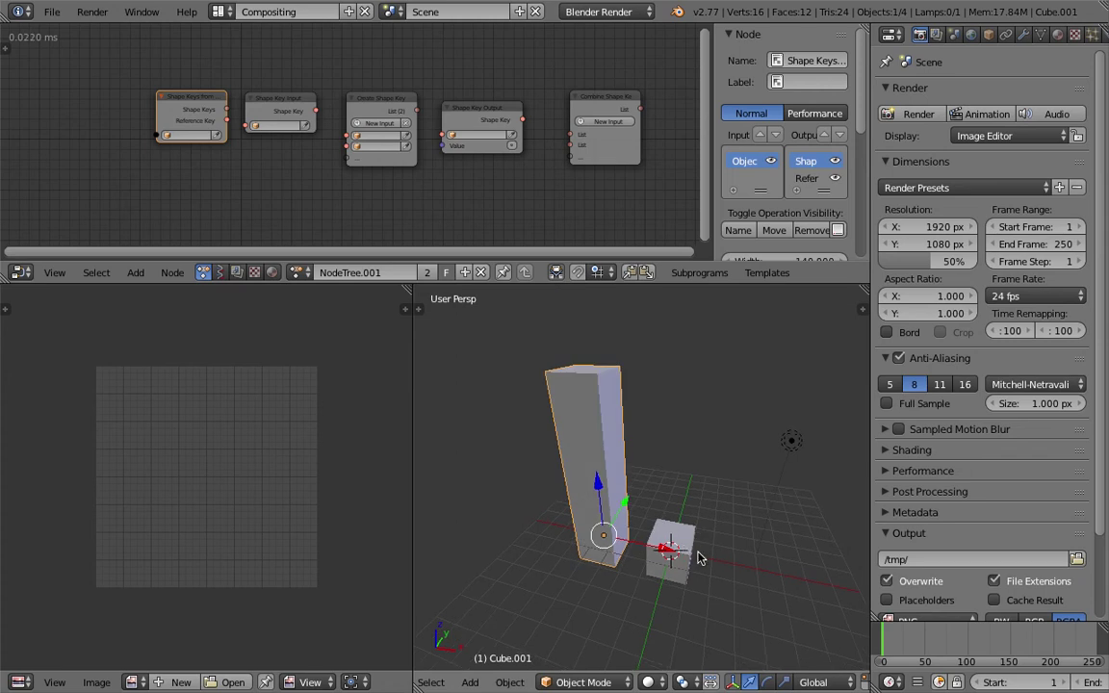
middle_drag(637, 533, 621, 509)
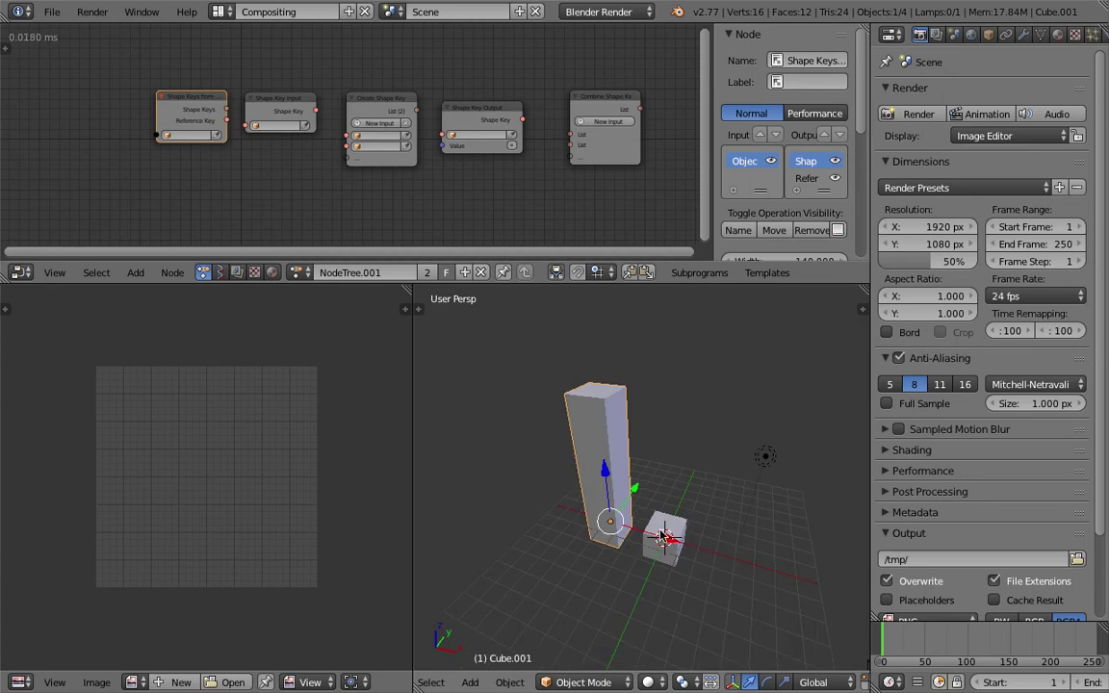
- Select the tall column plus the original cube as active object, and run Join as Shapes on them
right_click(663, 536)
right_click(576, 497)
scroll(630, 491, up, 1)
middle_drag(638, 496, 648, 497)
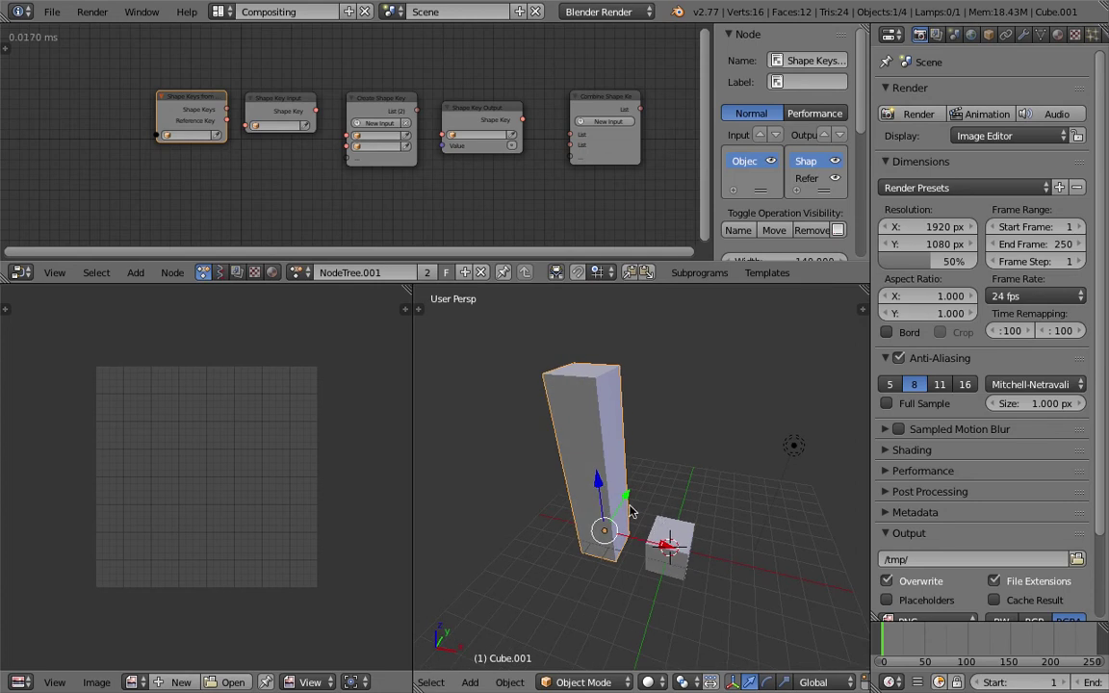
shift+right_click(676, 547)
key(space)
text(shap)
key(Down)
key(Down)
key(Down)
key(Down)
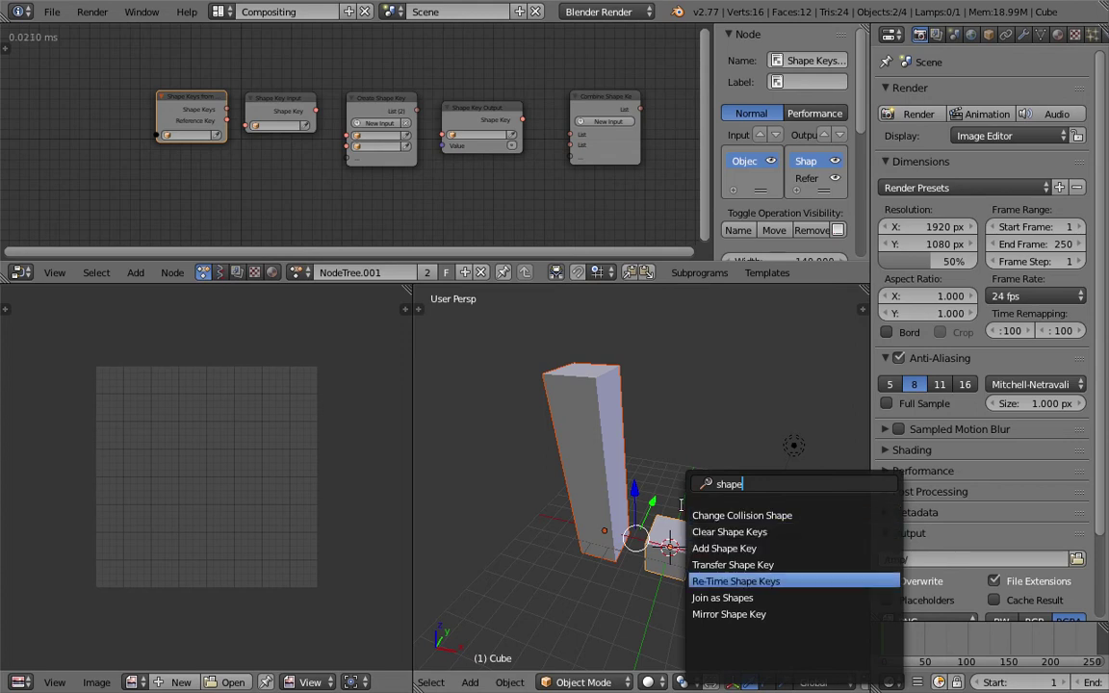
key(Up)
key(Up)
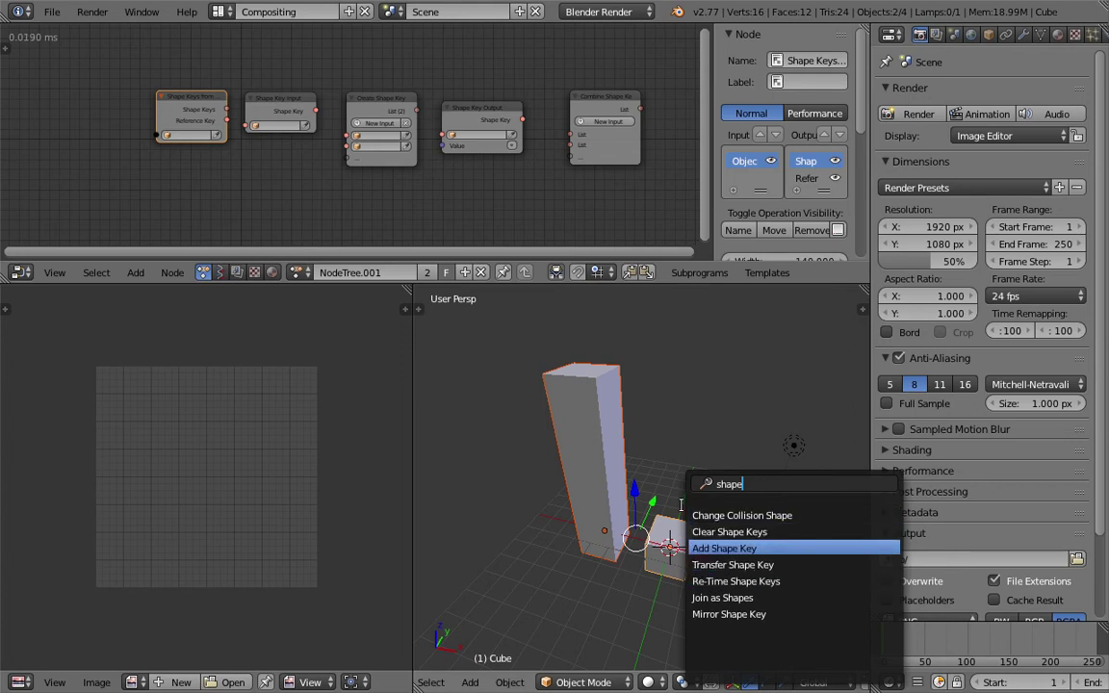
key(Down)
key(Down)
key(Down)
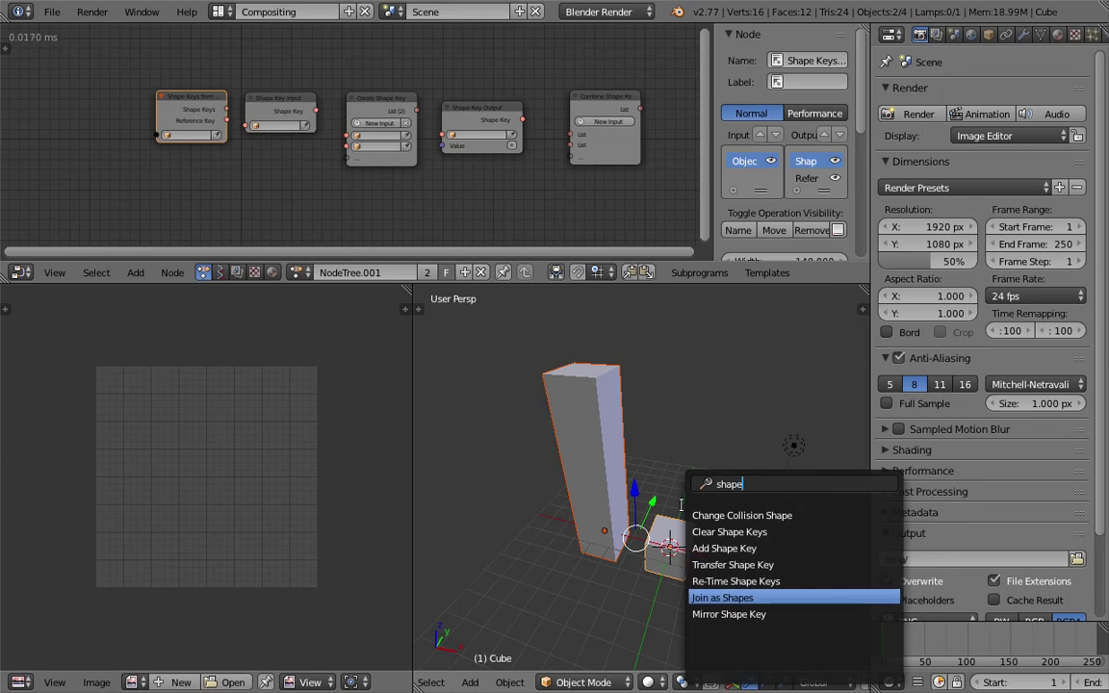
key(Return)
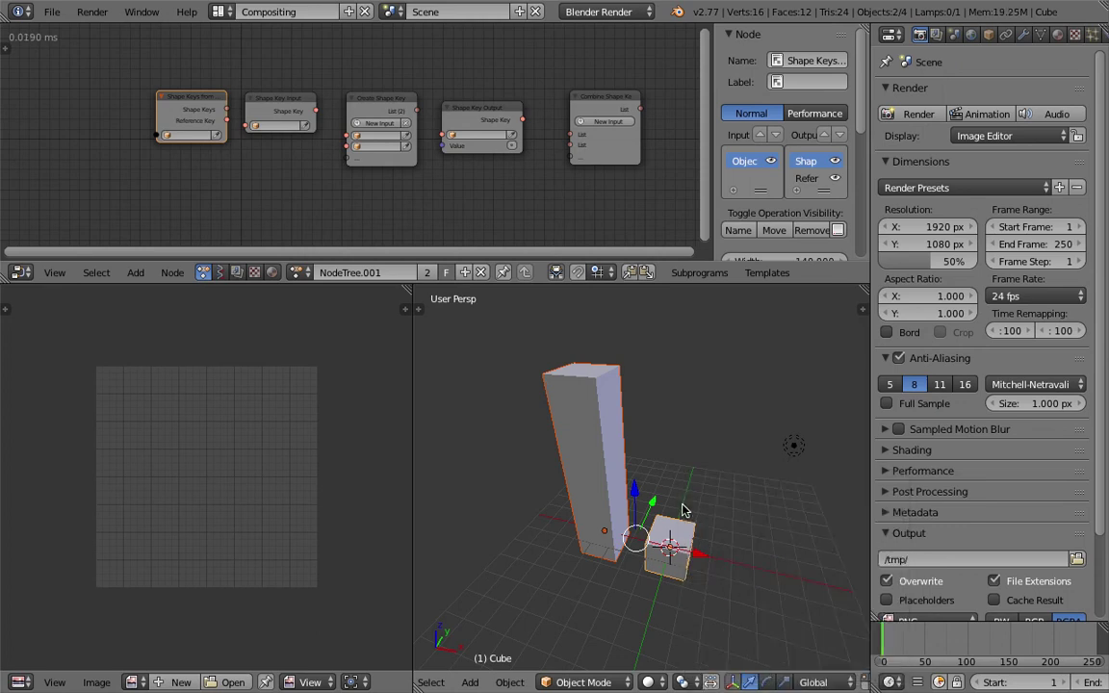
- Show the original cube's mesh data properties and set its Cube.001 shape key value to 1.000
click(1021, 36)
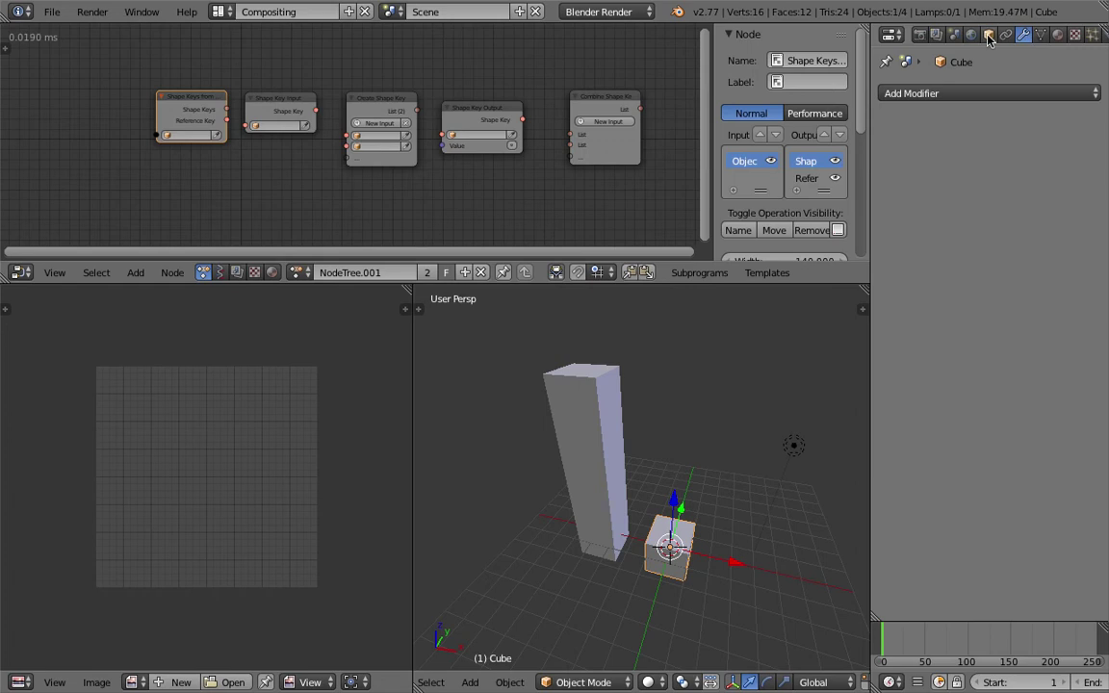
click(988, 35)
click(1039, 36)
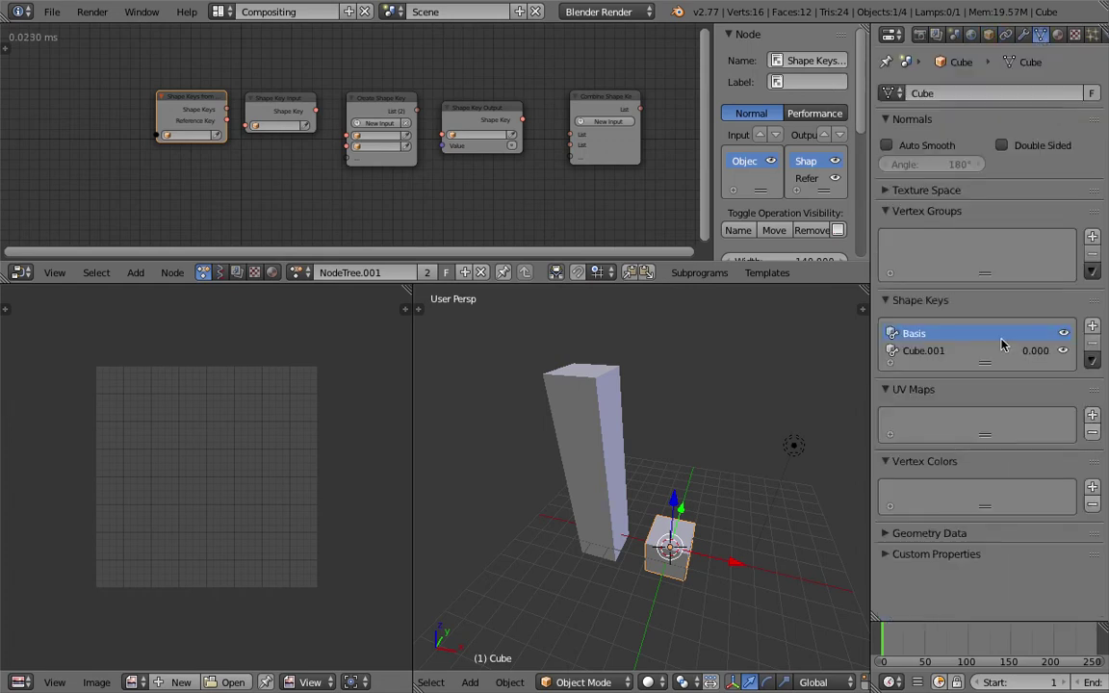
mouse_move(1035, 351)
mouse_down()
mouse_move(1078, 352)
mouse_move(1032, 352)
mouse_up()
middle_drag(696, 515, 688, 499)
scroll(687, 499, up, 1)
scroll(718, 485, down, 1)
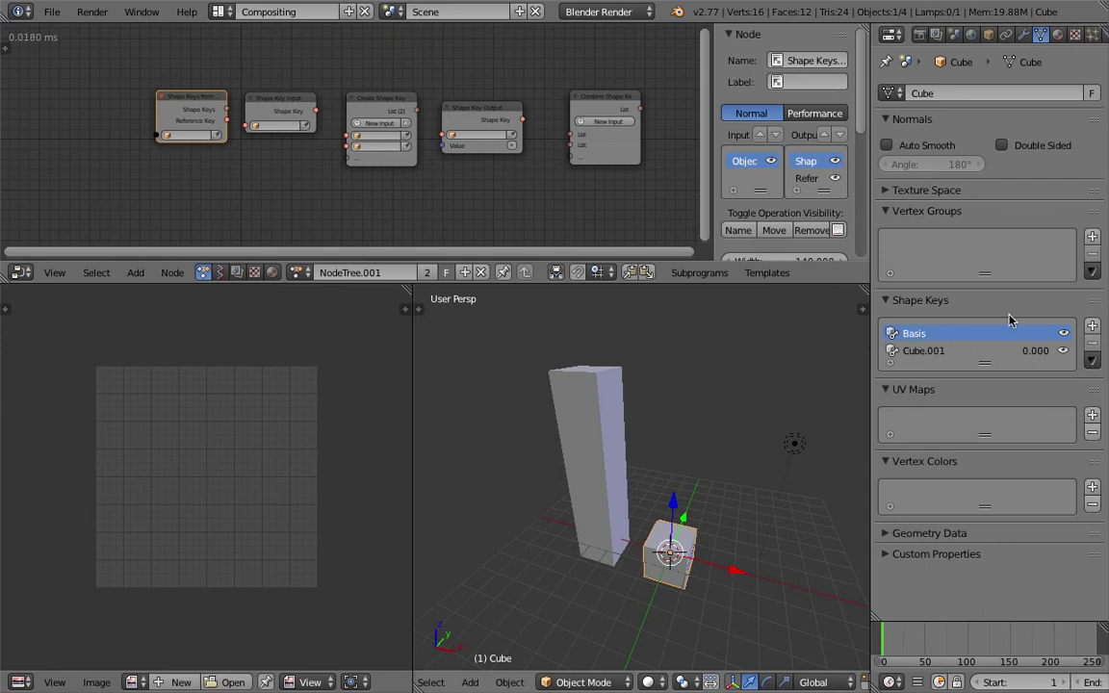
drag(1026, 350, 1105, 350)
middle_drag(625, 420, 674, 446)
scroll(619, 453, down, 1)
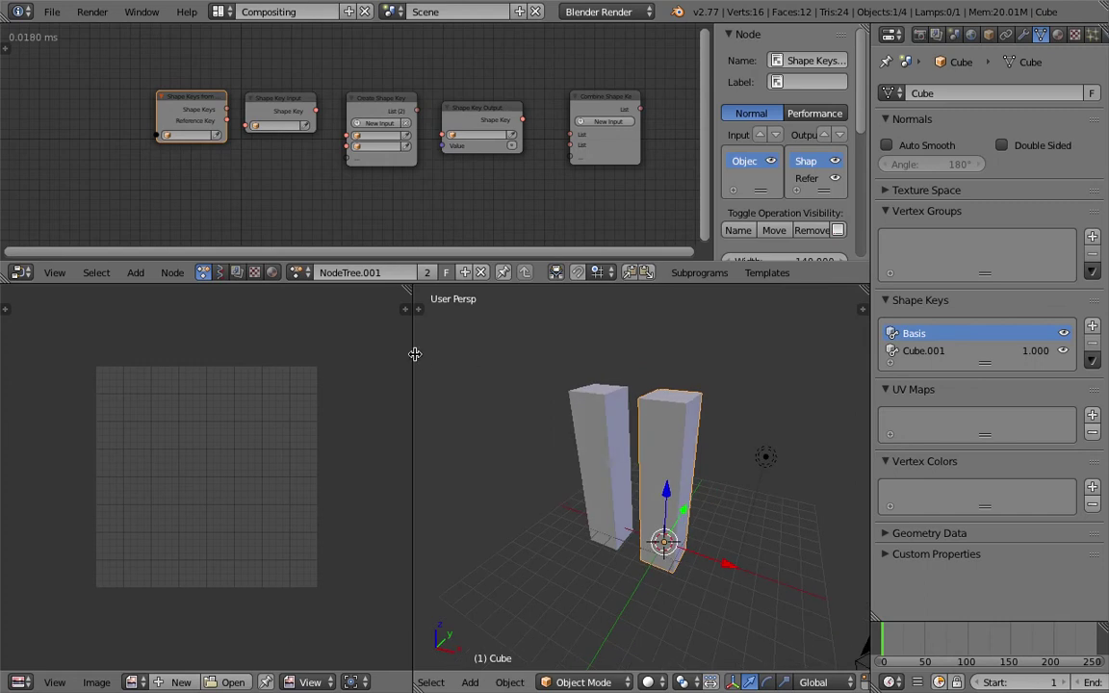
- Widen the 3D view at the image editor's expense, enlarge the node editor slightly and hide its node properties sidebar
drag(414, 355, 356, 364)
middle_drag(521, 415, 531, 412)
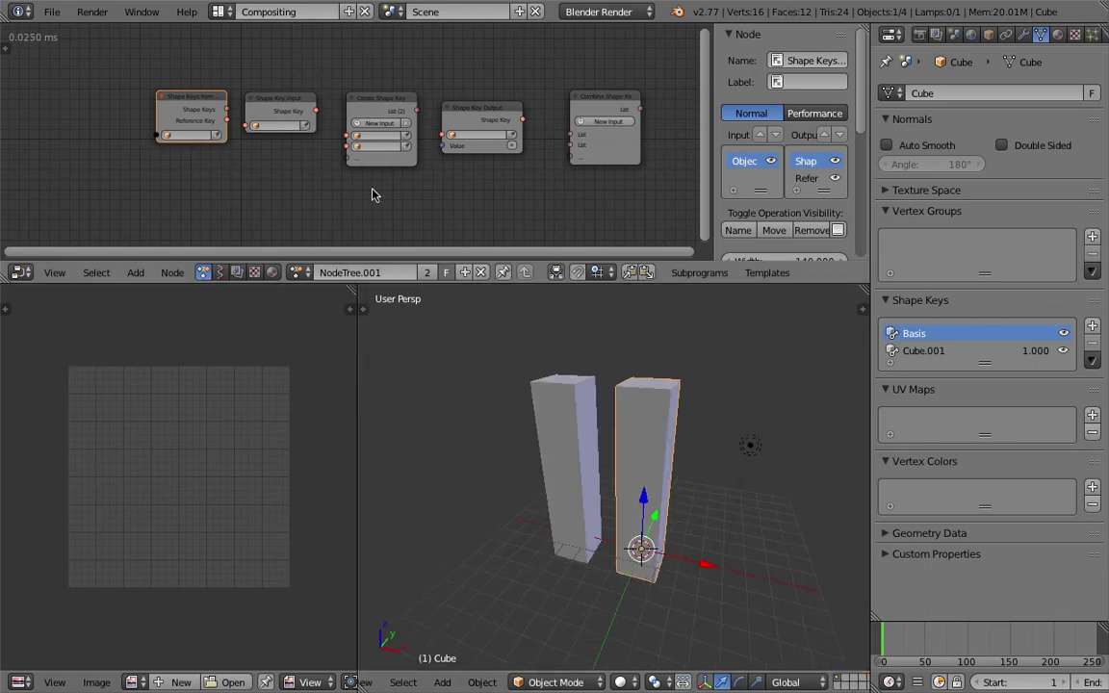
middle_drag(354, 193, 318, 187)
drag(468, 286, 695, 306)
drag(714, 128, 828, 130)
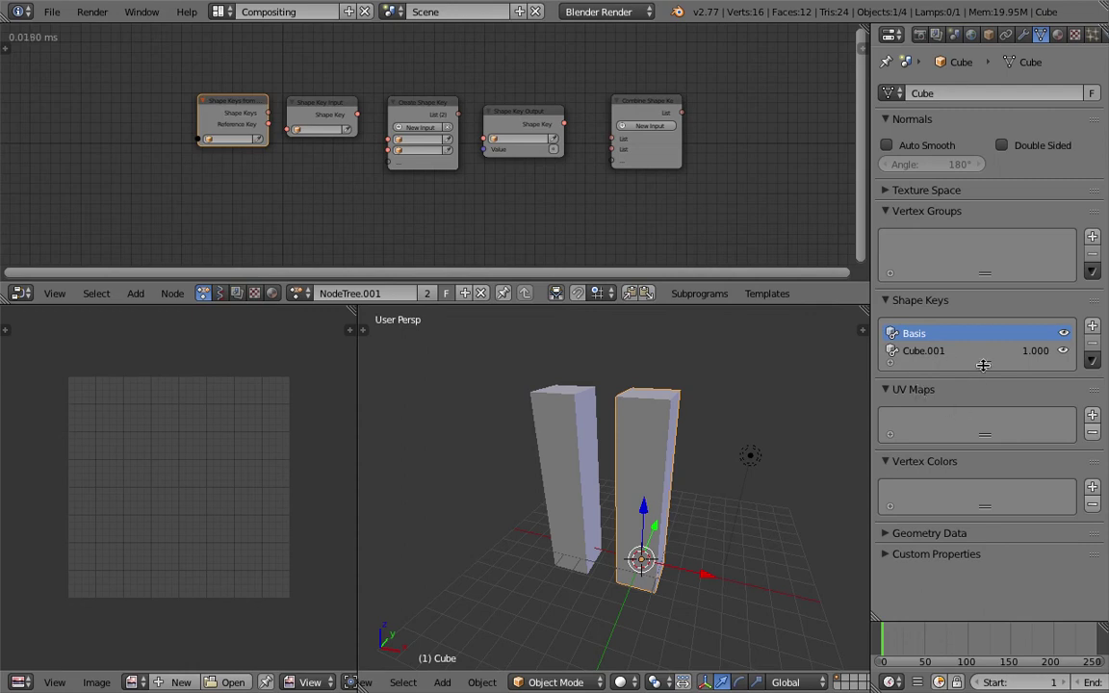
- Lengthen the Shape Keys list and extend the node editor downward over the 3D view
mouse_move(983, 378)
mouse_down()
mouse_move(983, 428)
mouse_move(984, 399)
mouse_up()
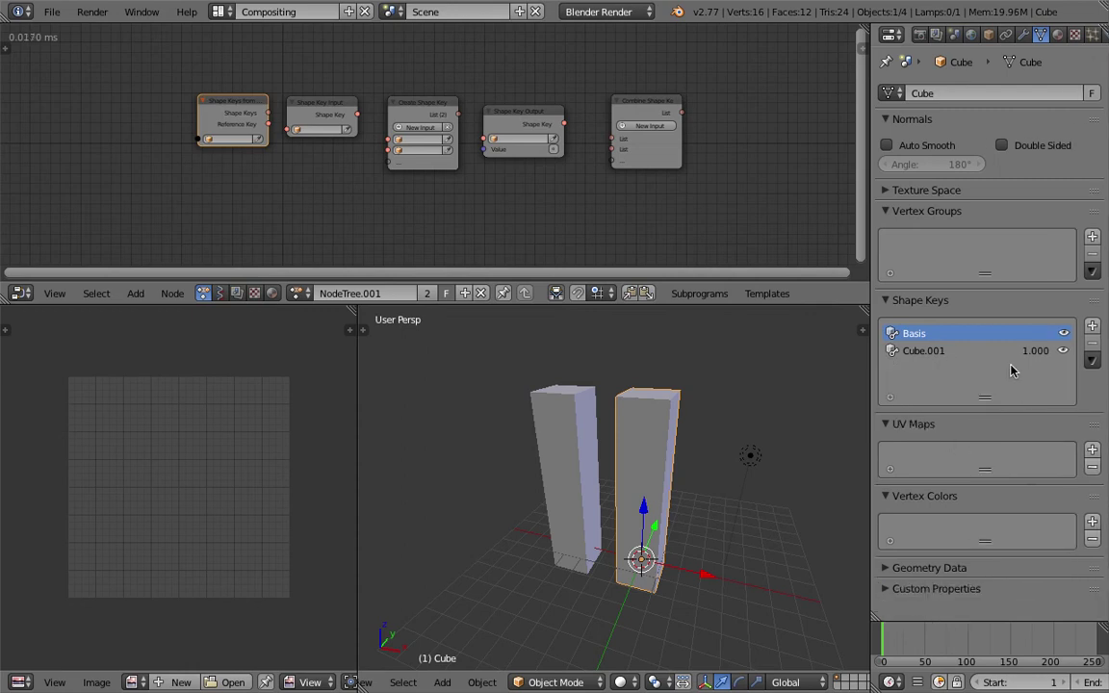
mouse_move(1037, 355)
mouse_down()
mouse_move(991, 355)
mouse_move(1037, 355)
mouse_up()
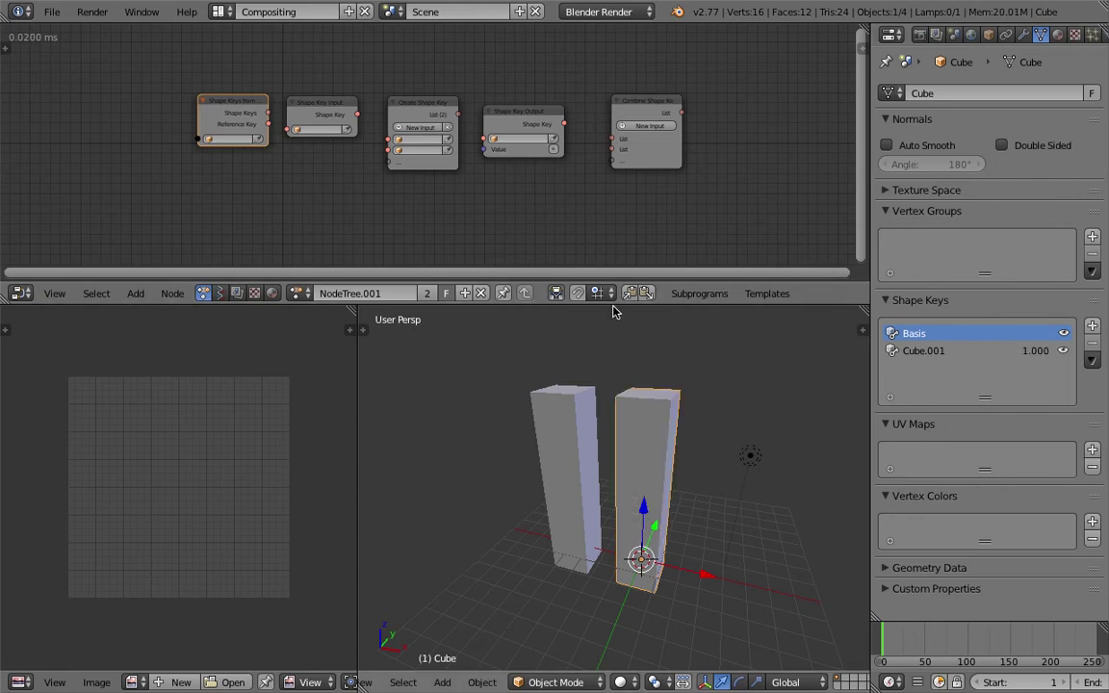
drag(613, 306, 616, 427)
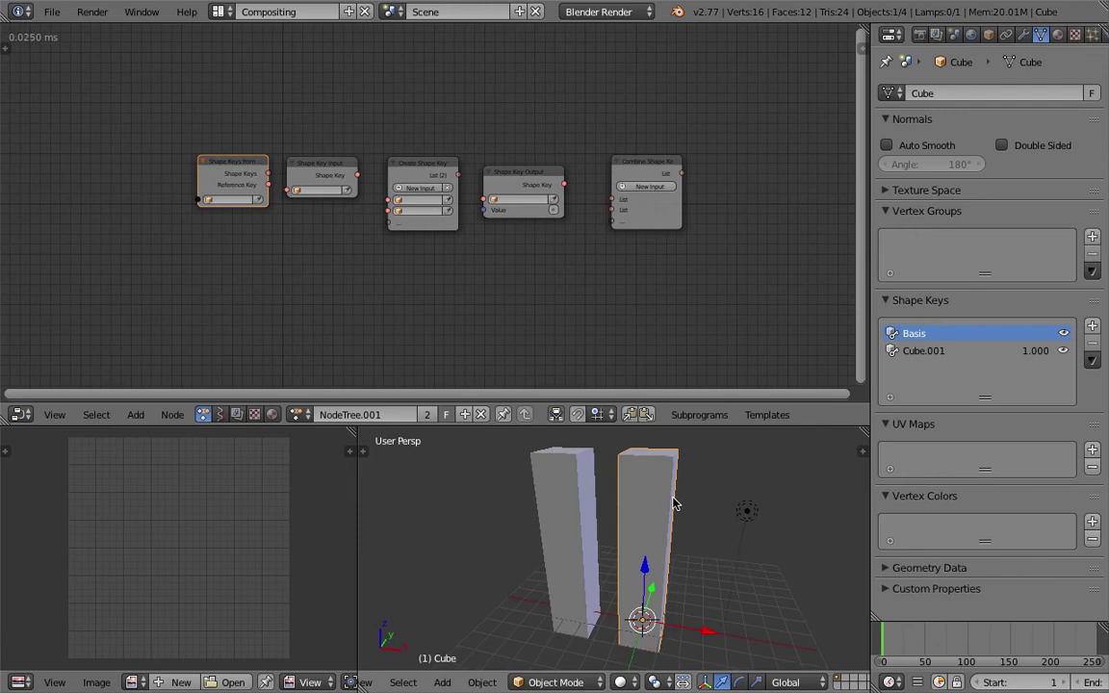
middle_drag(647, 549, 718, 585)
click(717, 581)
- Place the Combine Shape Key List and Create Shape Key List nodes side by side below the other nodes
middle_drag(485, 216, 451, 193)
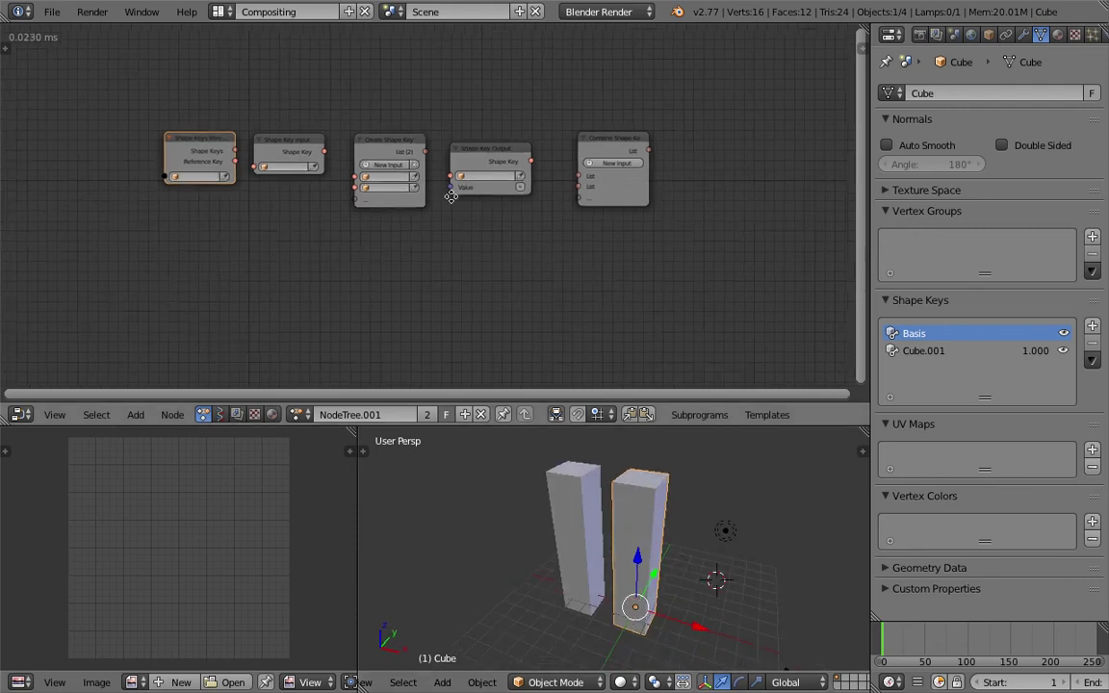
scroll(449, 192, up, 1)
drag(613, 140, 378, 241)
scroll(232, 200, up, 1)
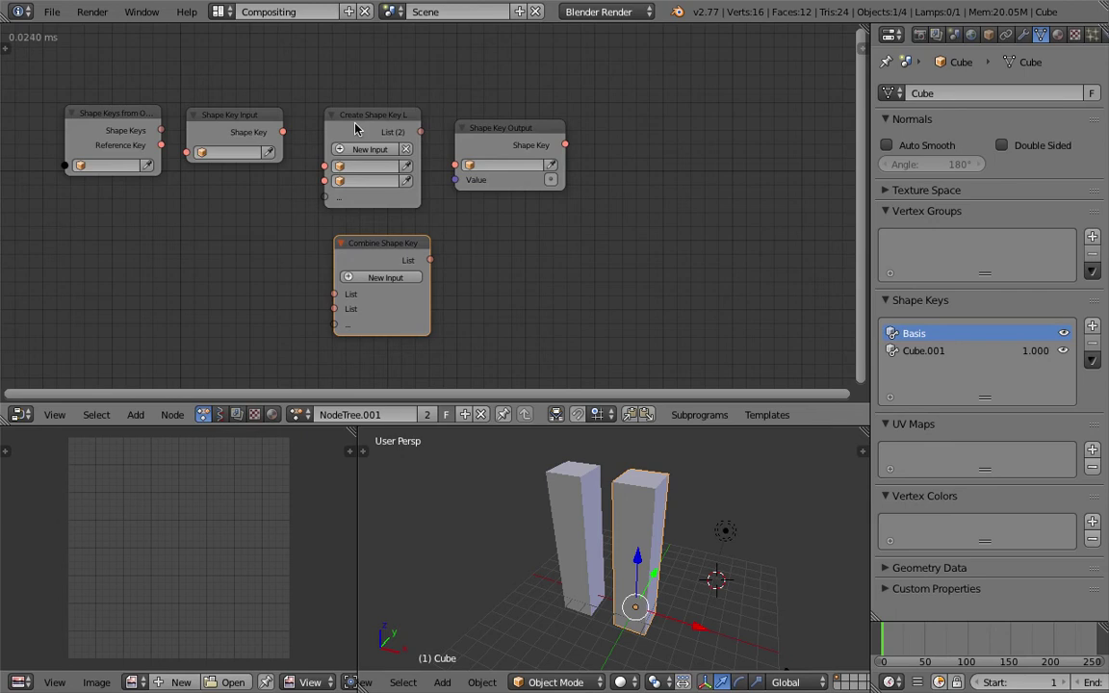
drag(417, 130, 223, 246)
- Spread the Shape Keys from Object, Shape Key Input and Shape Key Output nodes out along an upper row
drag(242, 125, 399, 90)
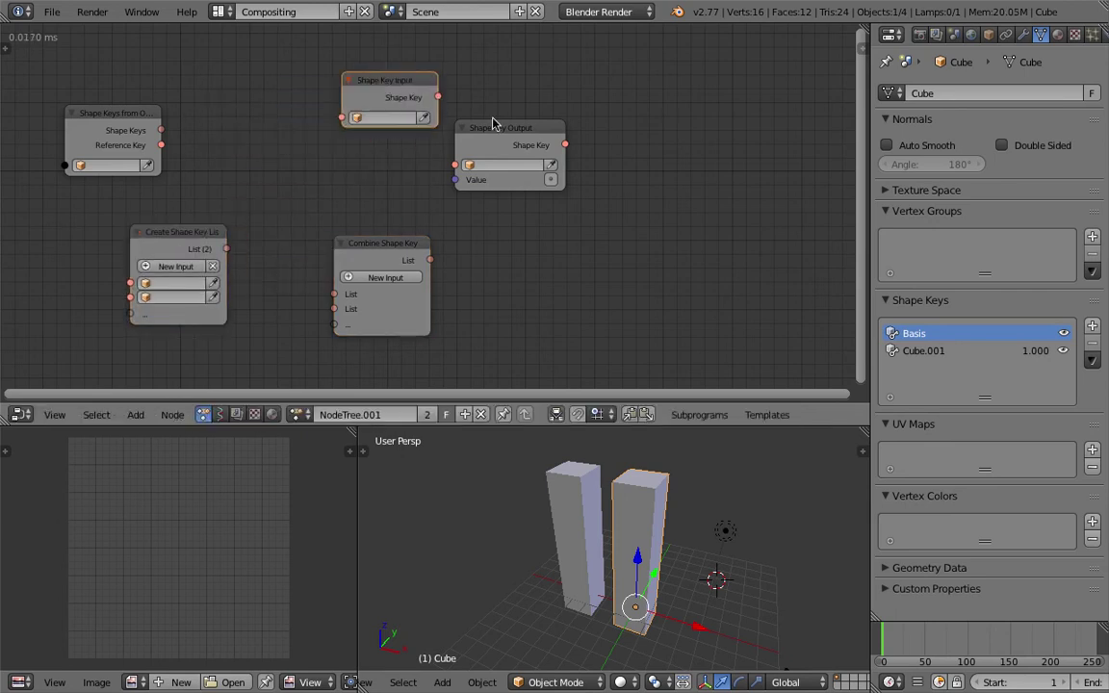
drag(515, 128, 644, 84)
drag(99, 123, 209, 86)
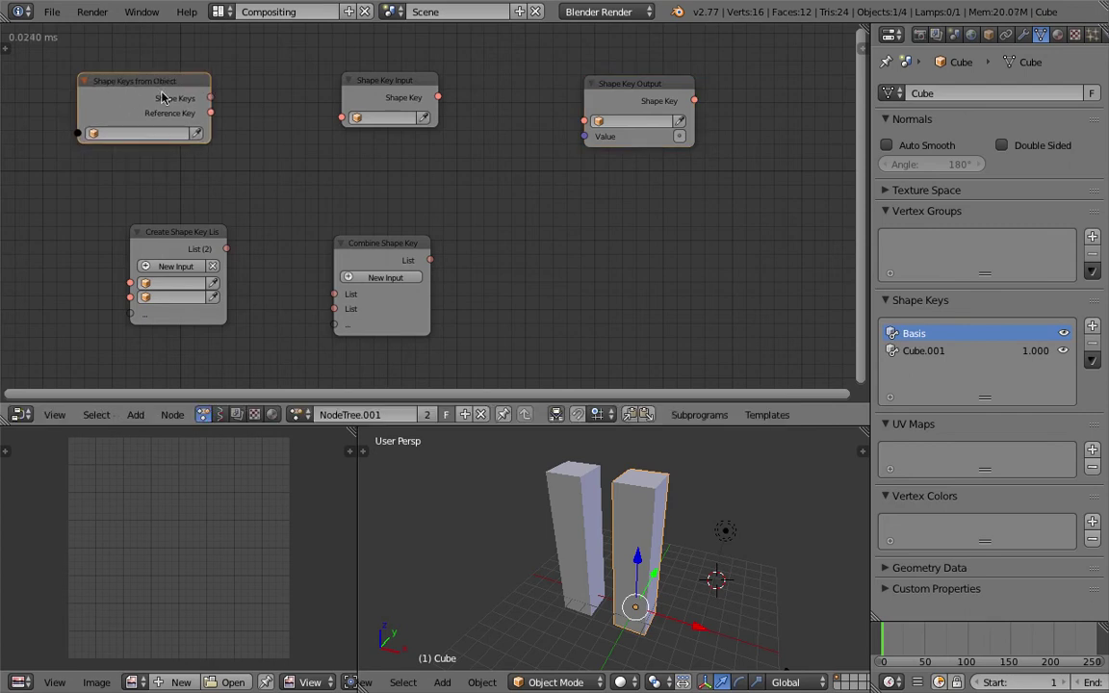
mouse_move(186, 111)
mouse_down()
mouse_move(149, 88)
mouse_move(167, 105)
mouse_up()
drag(394, 91, 433, 95)
- Place the Combine Shape Key List node left of the Create Shape Key List node with a small gap between them
drag(385, 245, 75, 240)
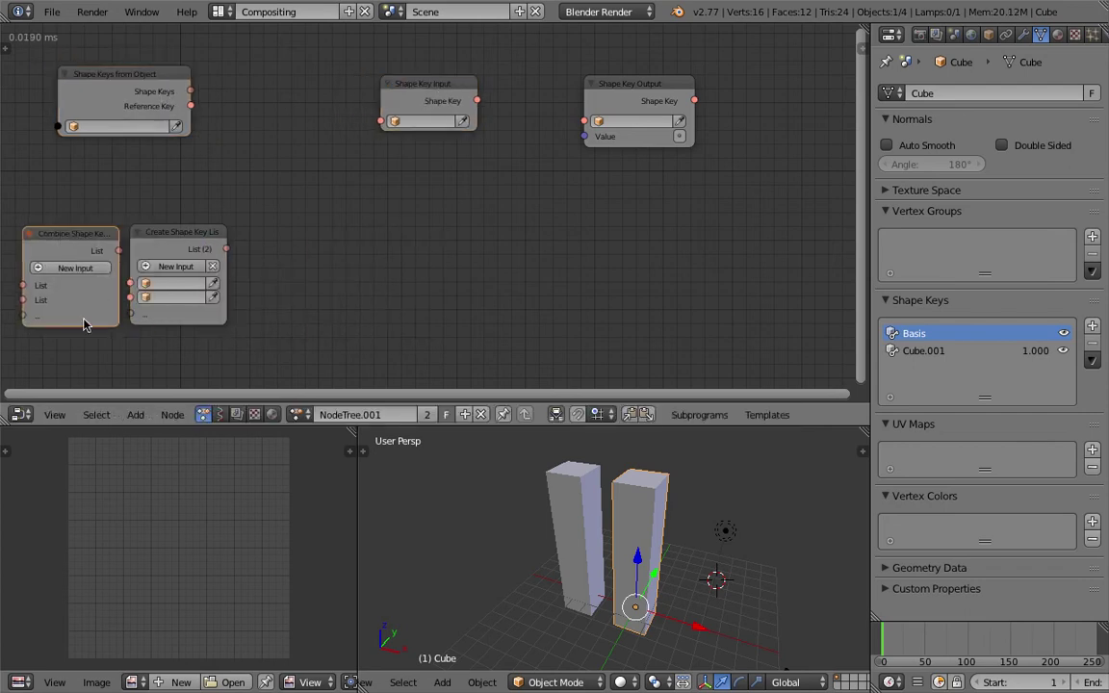
scroll(181, 228, down, 1)
scroll(181, 228, up, 1)
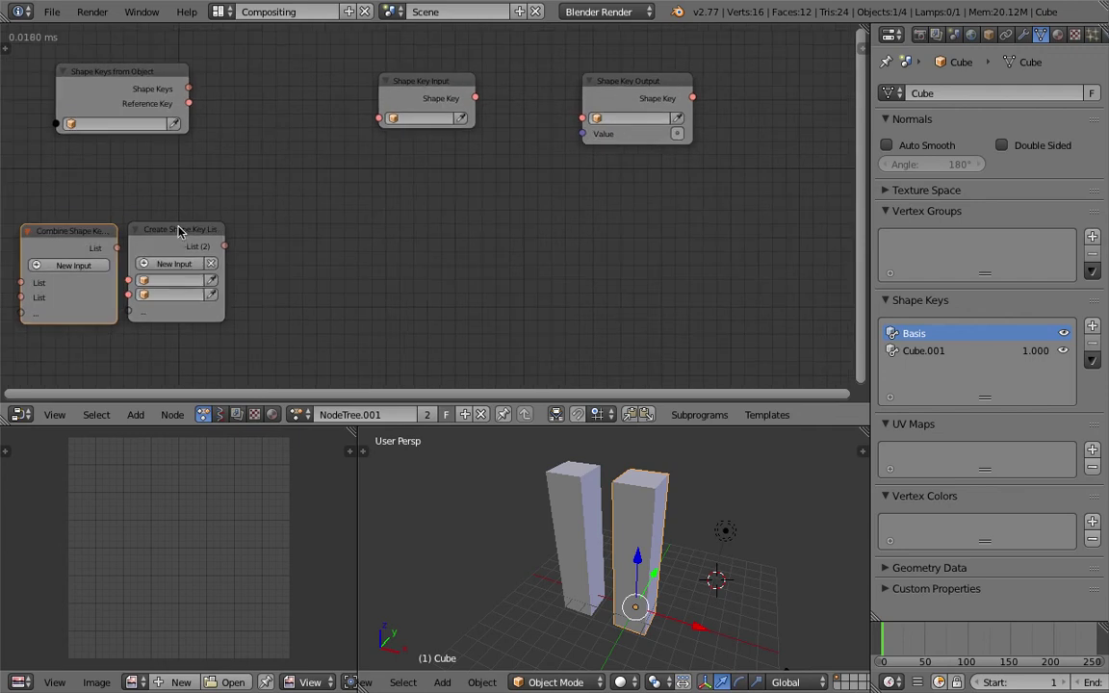
click(166, 229)
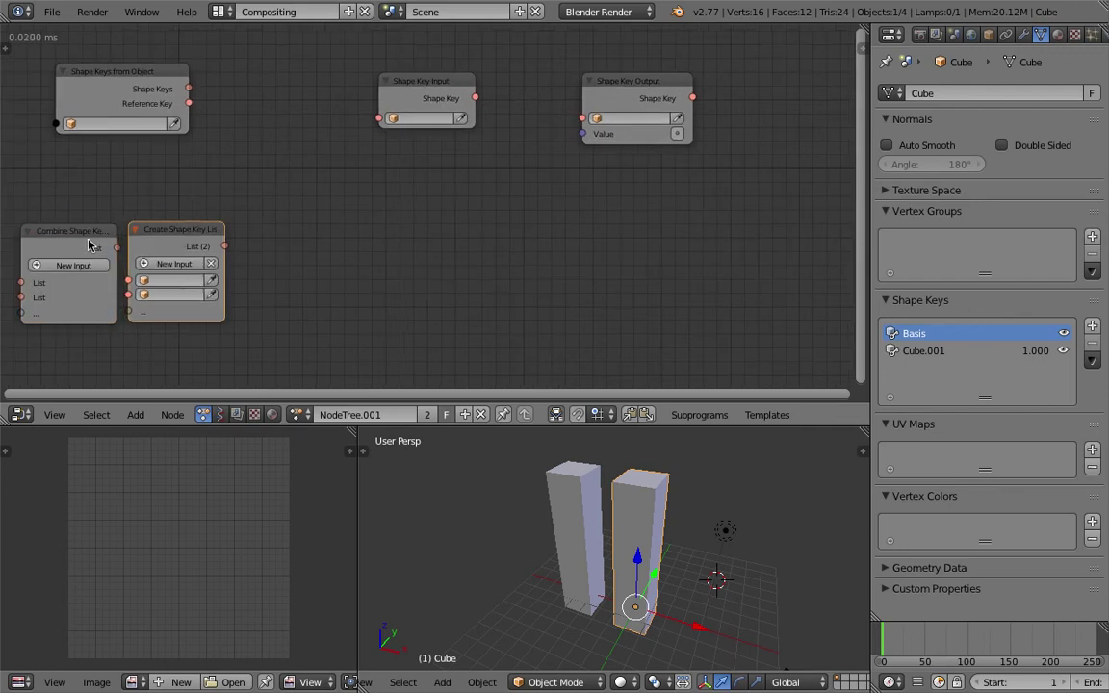
drag(84, 236, 166, 224)
middle_drag(98, 189, 107, 204)
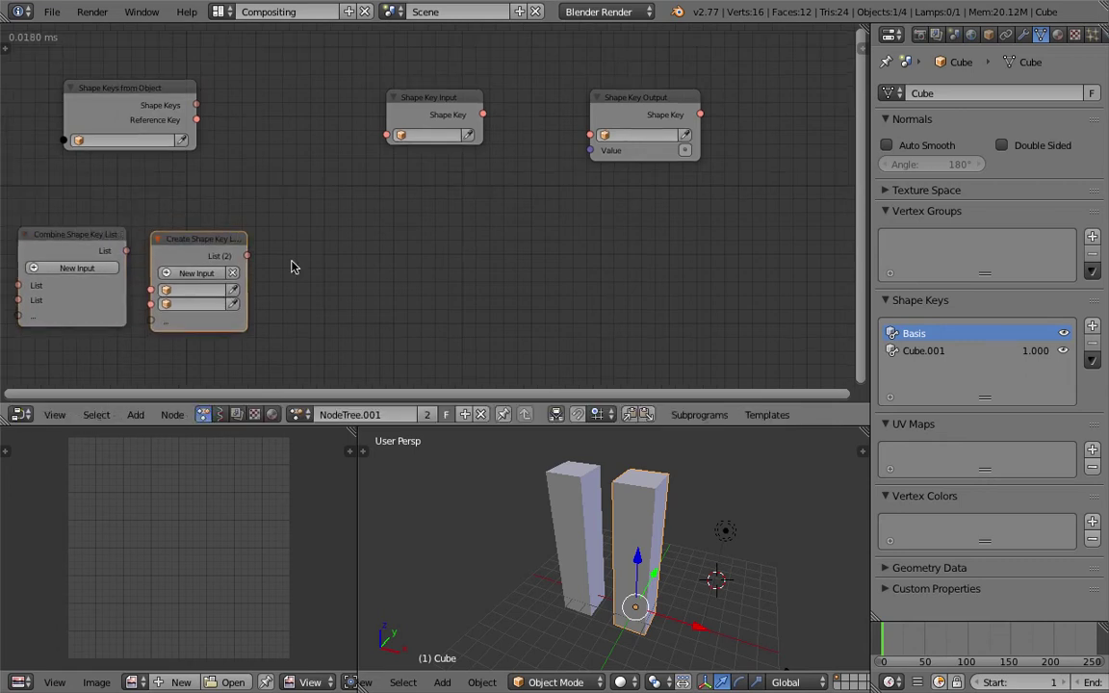
- Move the separate tall column Cube.001 well away from the original cube, and select the original cube again
middle_drag(584, 498, 561, 510)
middle_drag(487, 221, 471, 236)
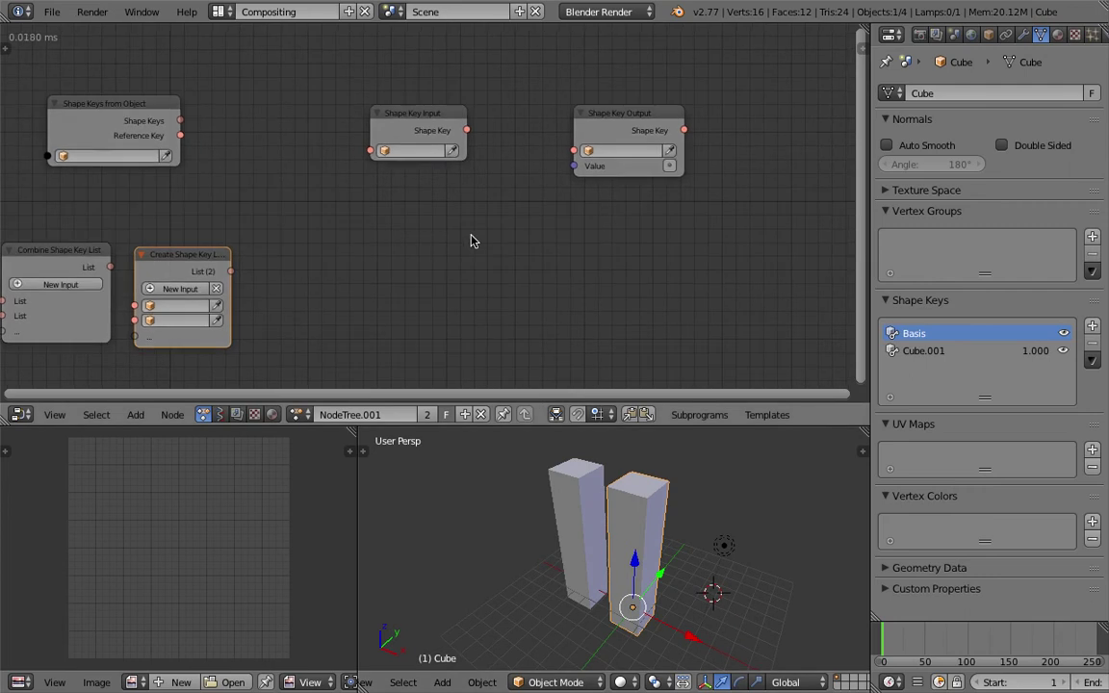
scroll(540, 269, up, 1)
middle_drag(575, 290, 478, 317)
right_click(570, 495)
scroll(576, 577, down, 1)
middle_drag(577, 577, 648, 557)
right_click(646, 553)
right_click(585, 537)
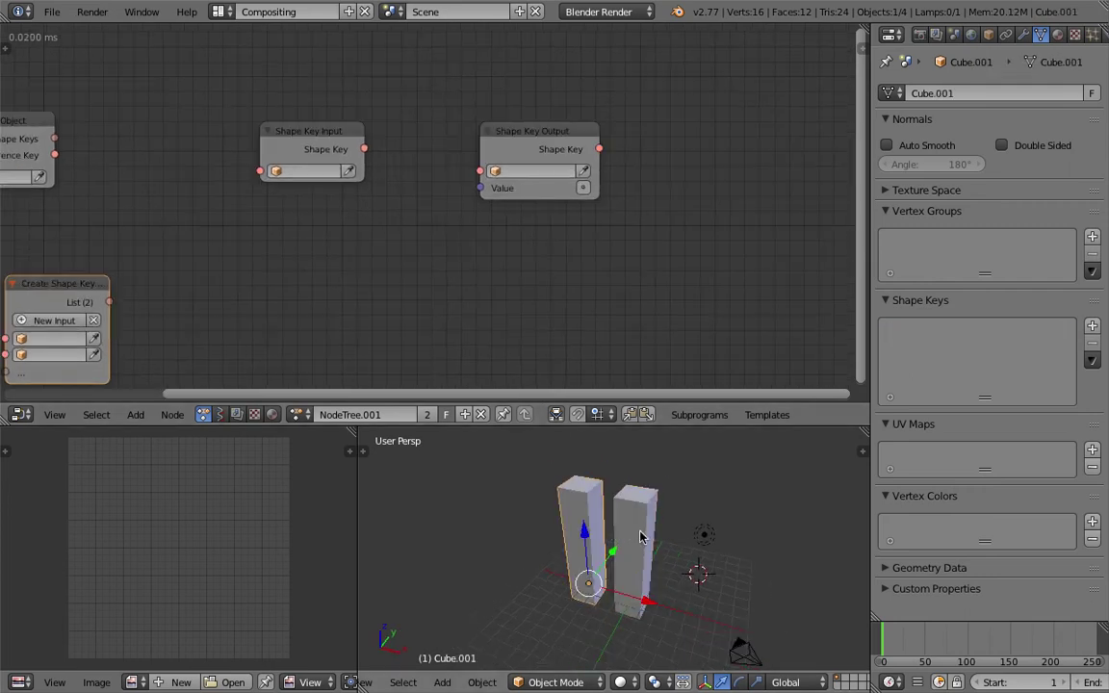
right_drag(600, 537, 402, 549)
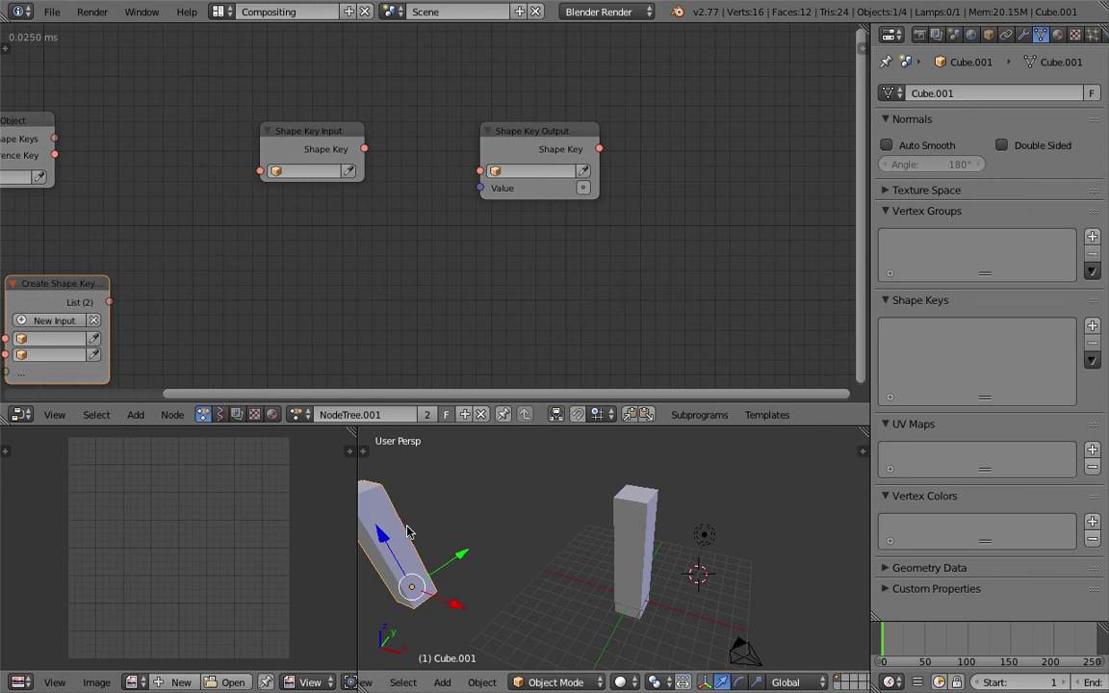
scroll(407, 531, down, 1)
right_click(644, 589)
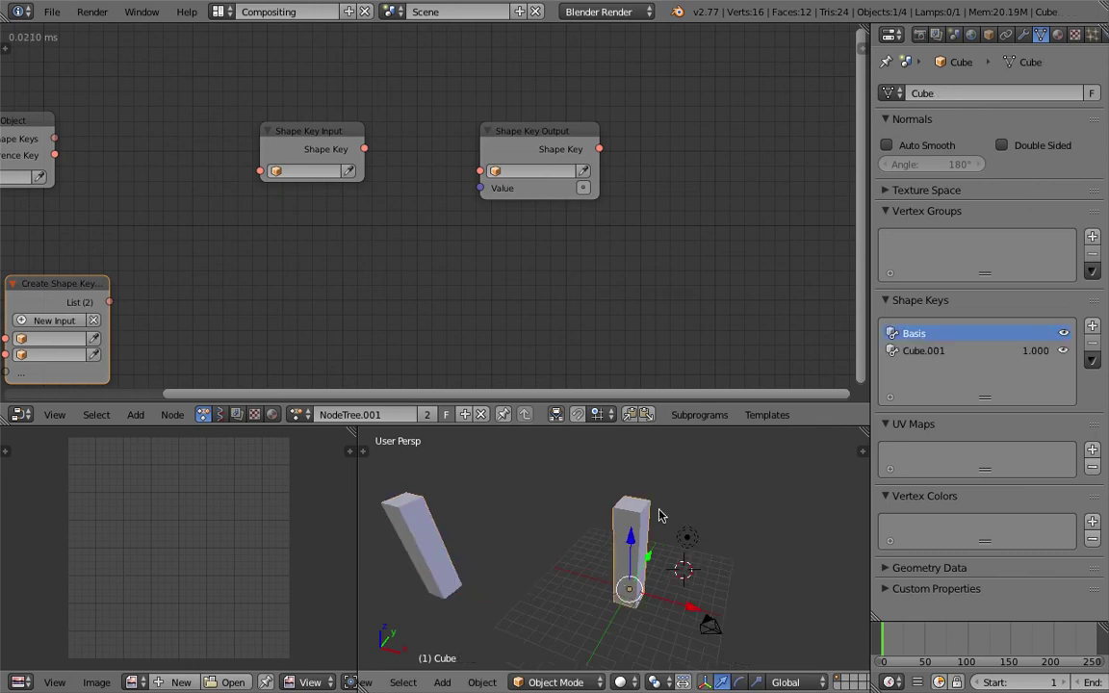
- Move the camera and the lamp to scene layer 2
middle_drag(648, 535, 641, 535)
right_click(681, 548)
right_click(692, 628)
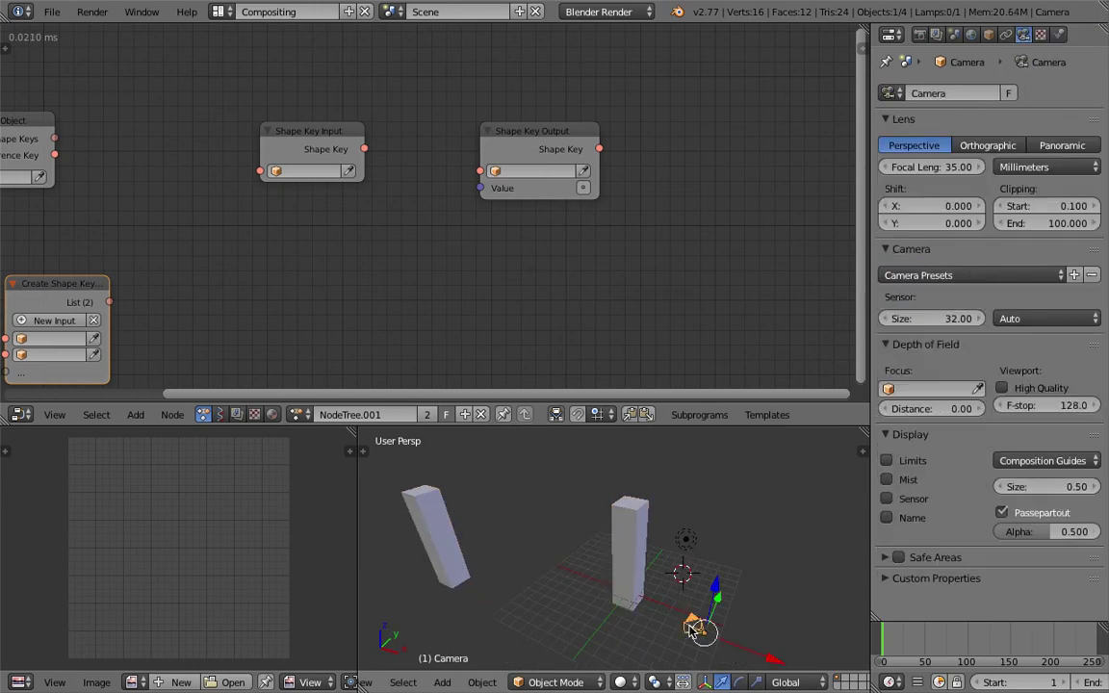
key(m)
key(2)
middle_drag(686, 570, 664, 559)
right_click(713, 539)
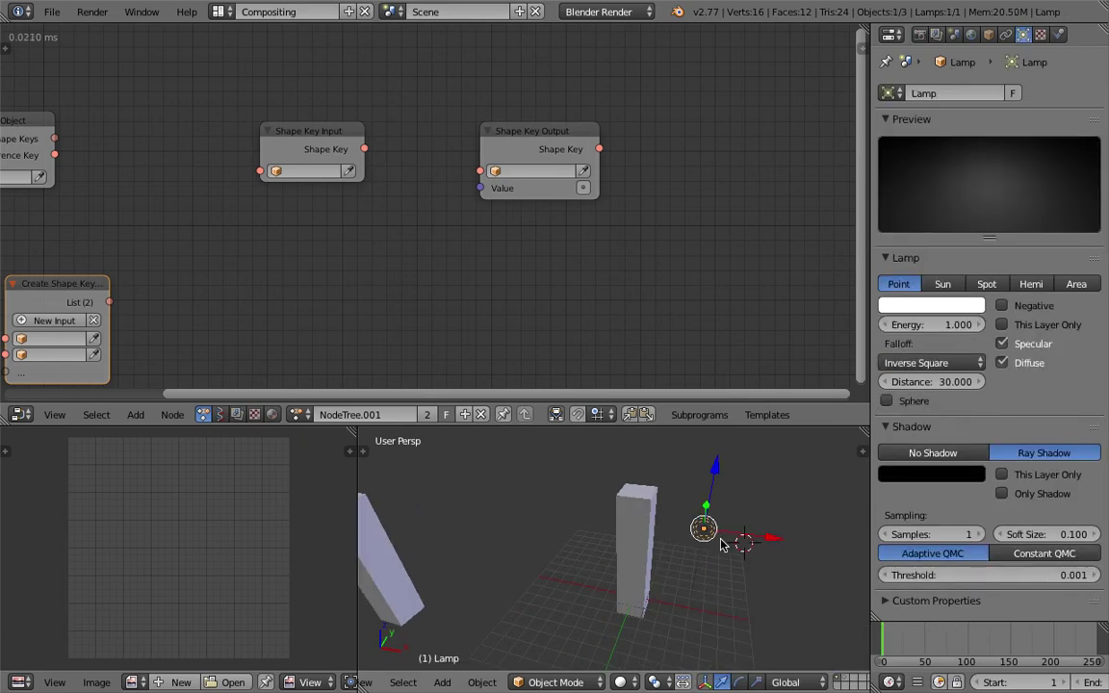
key(m)
key(2)
- Save the Blender file to the Desktop as AN_ShapeKeys_001
key(ctrl+s)
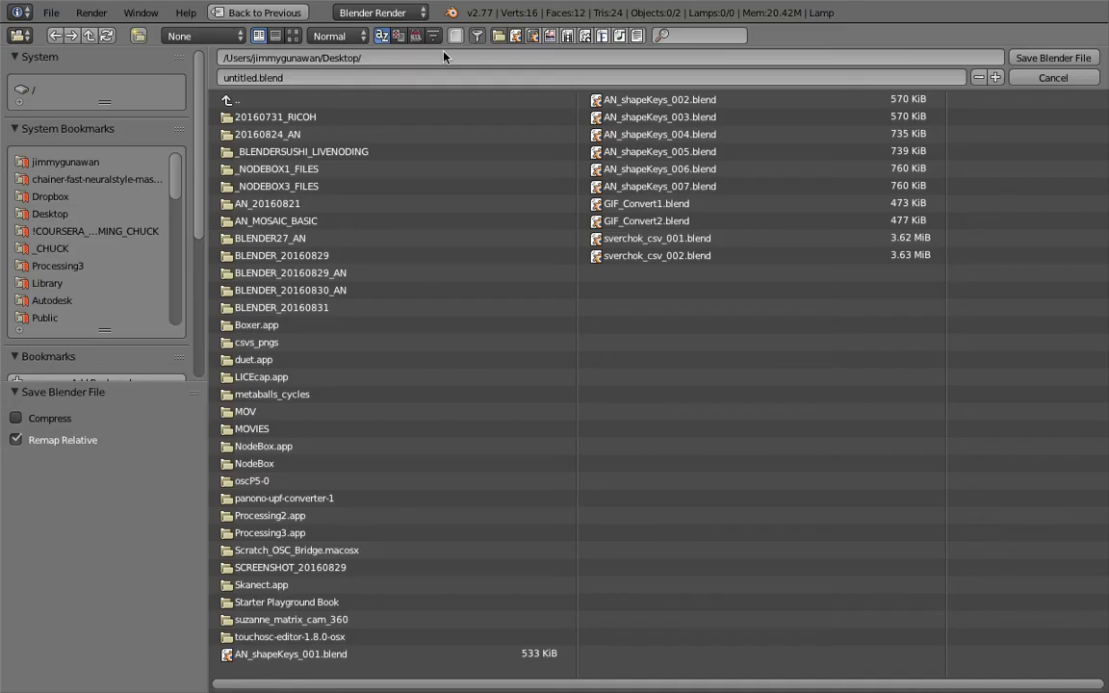
click(310, 77)
text(AN_Sh)
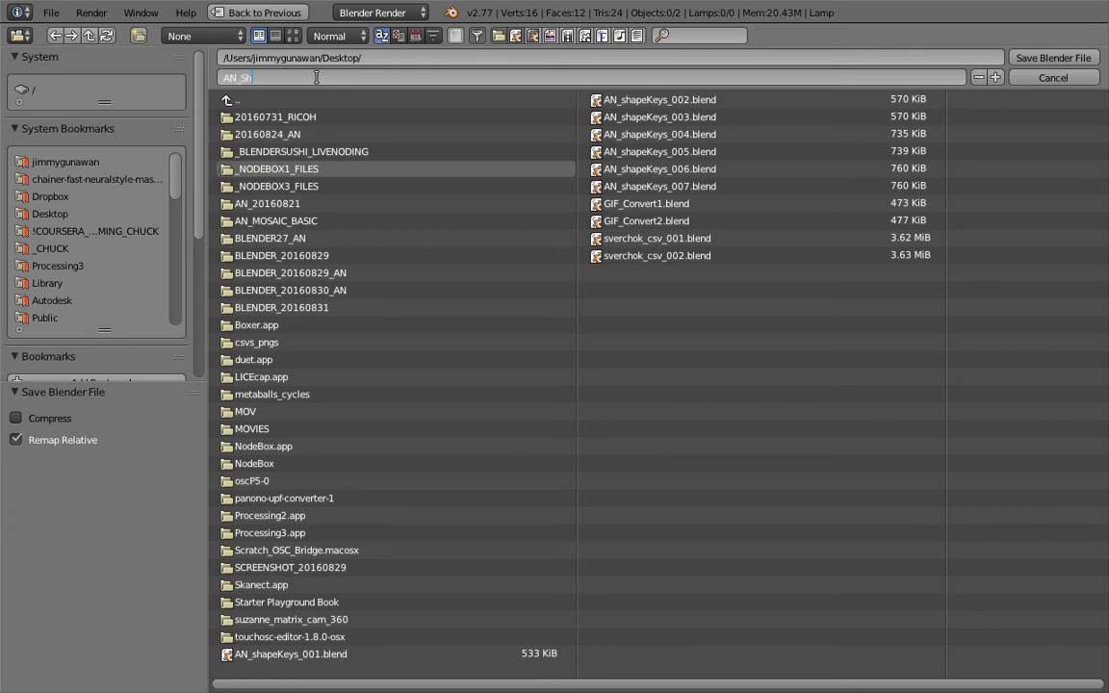
text(apeKeys_001)
key(Return)
click(1054, 58)
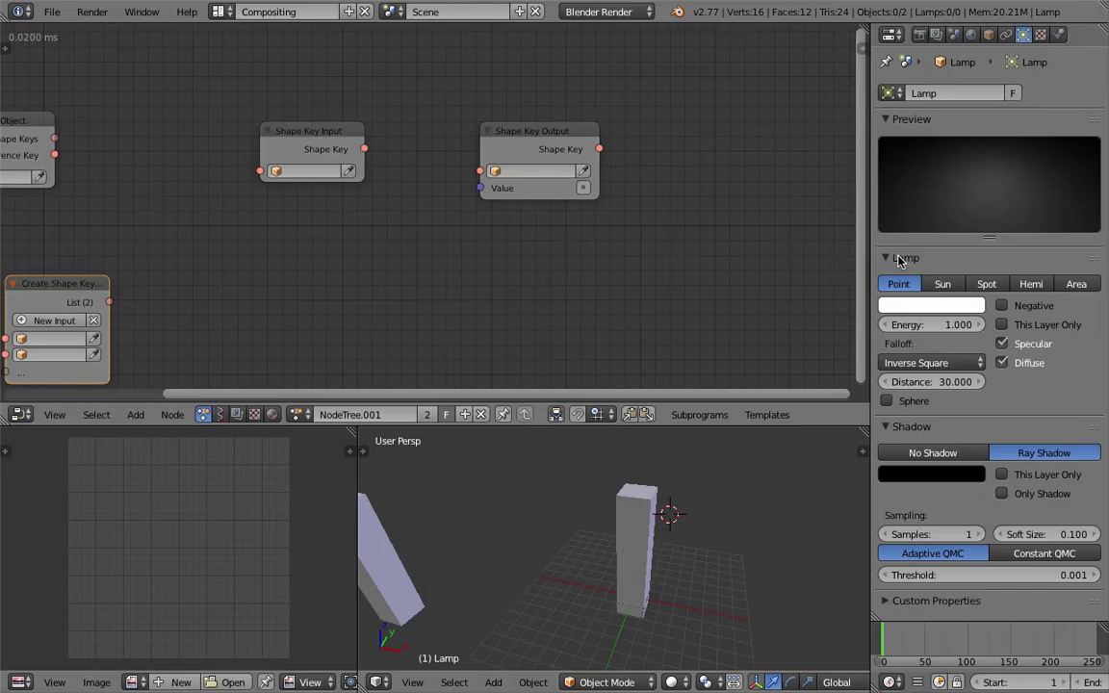
- Assign the original cube to the Shape Key Output node, enable its Value input and set it to 1.00
right_click(637, 539)
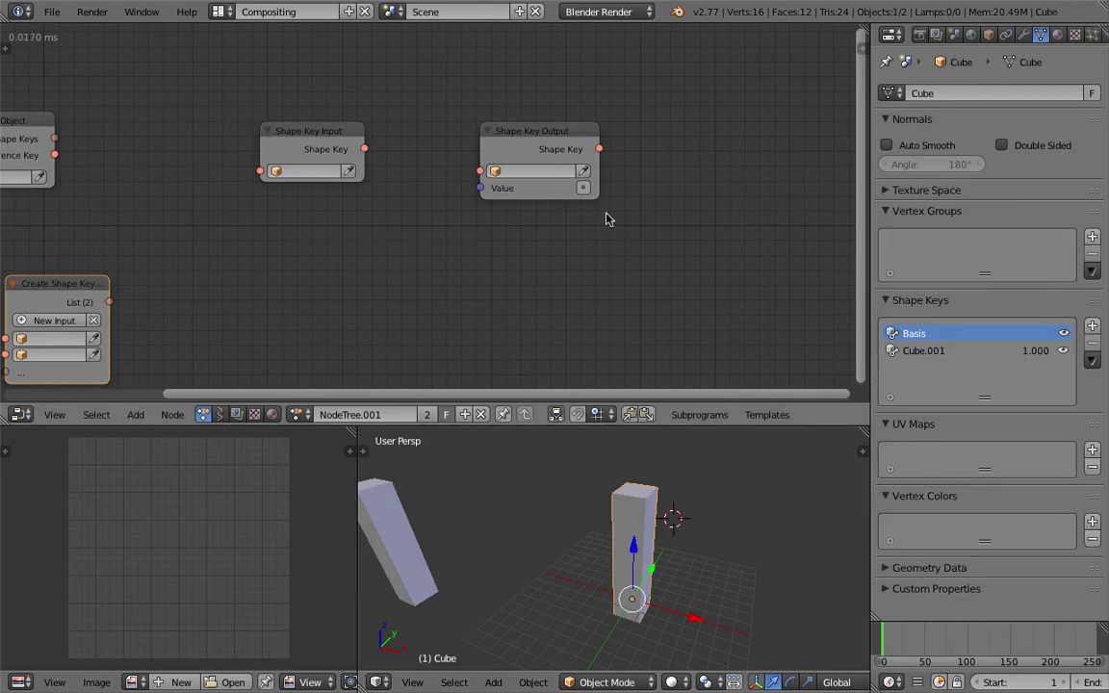
click(584, 171)
click(587, 190)
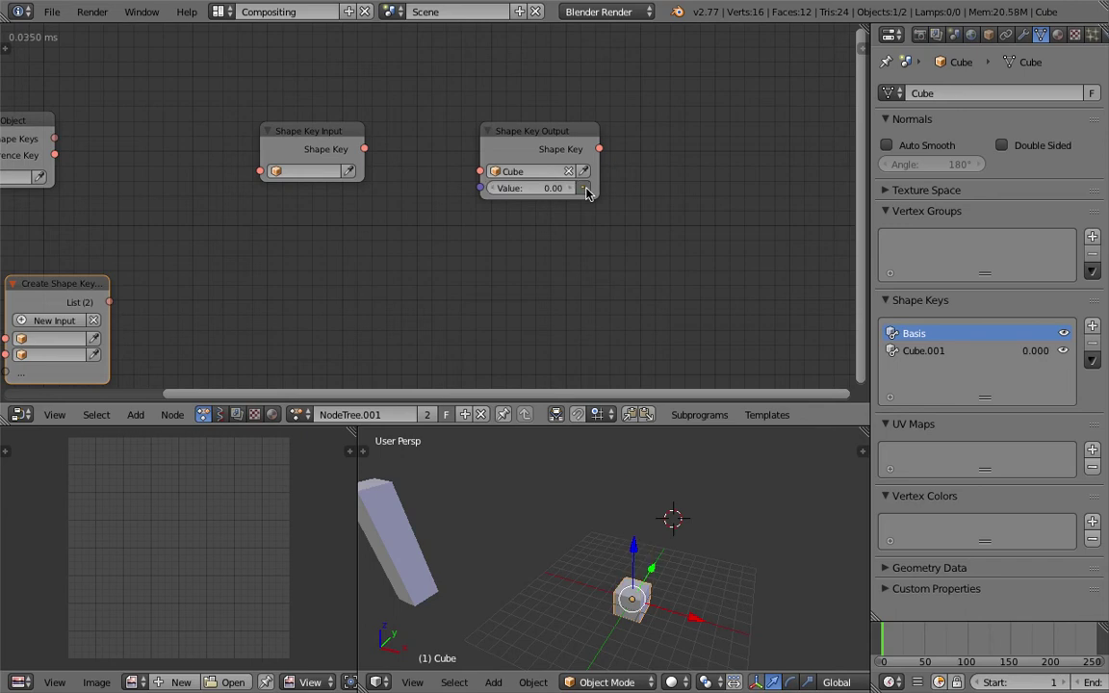
drag(546, 190, 597, 191)
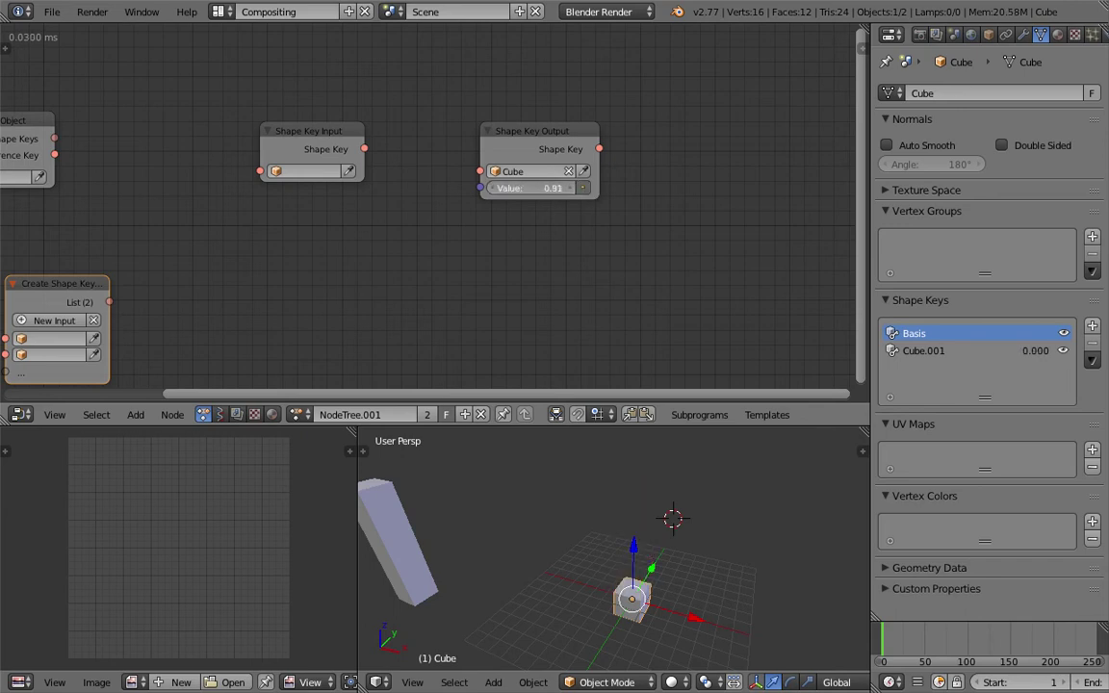
mouse_move(578, 190)
mouse_down()
mouse_move(532, 190)
mouse_move(565, 190)
mouse_up()
middle_drag(725, 525, 709, 521)
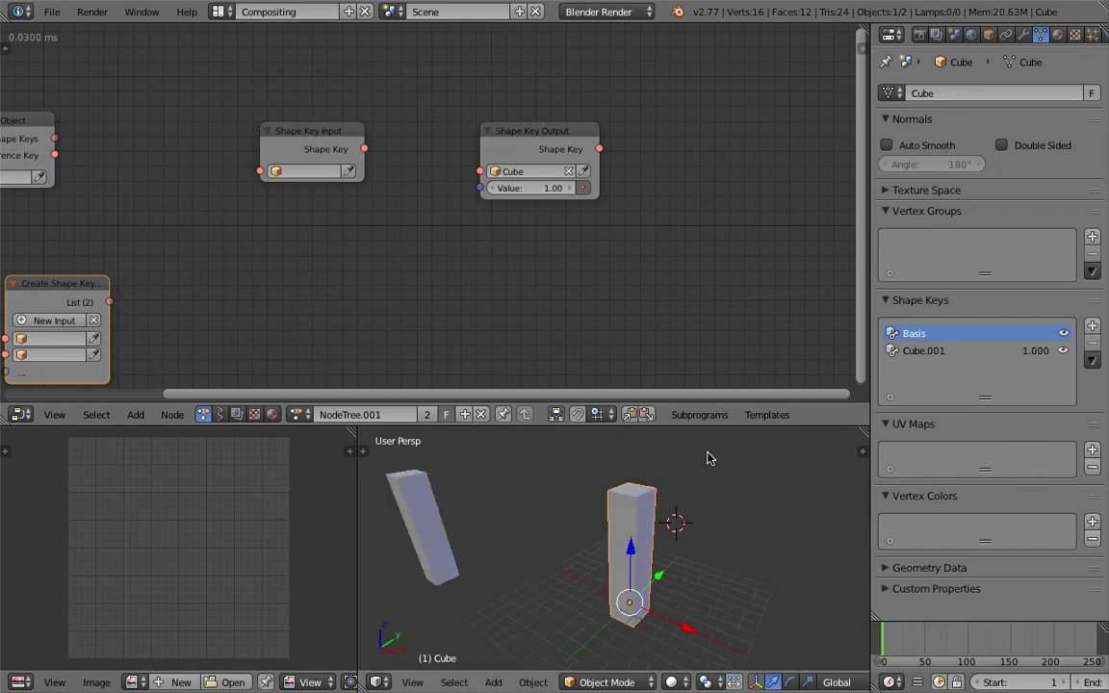
- Enlarge the 3D view area upward and shift the Shape Key Output node slightly toward the Shape Key Input node
drag(715, 426, 720, 404)
scroll(588, 541, down, 1)
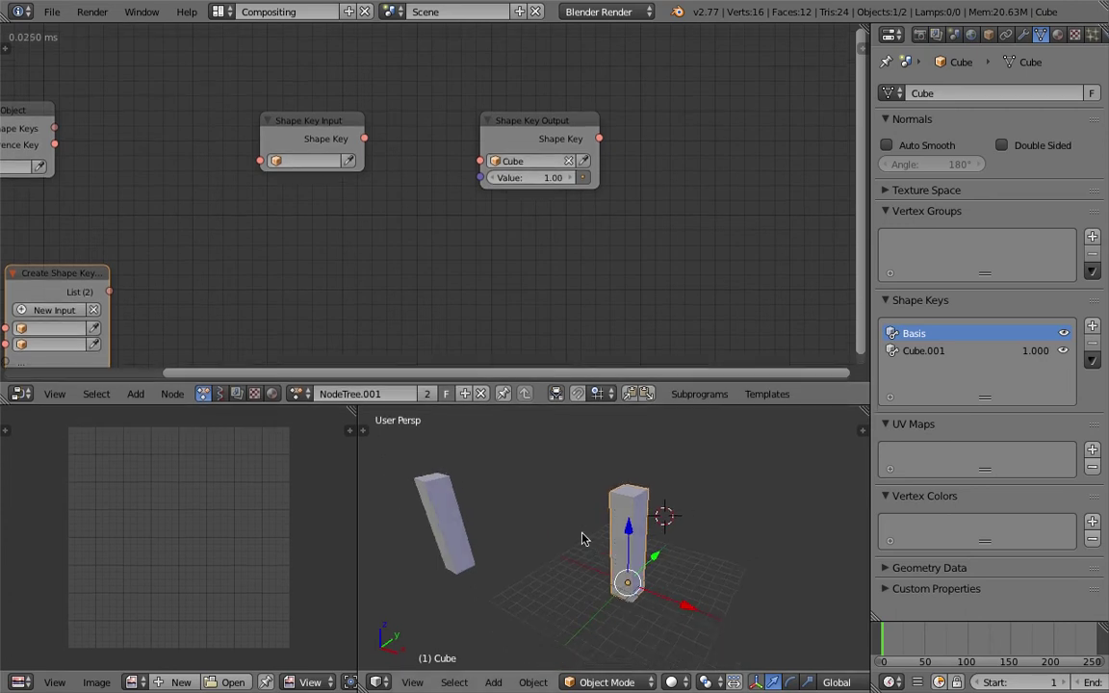
middle_drag(644, 230, 593, 237)
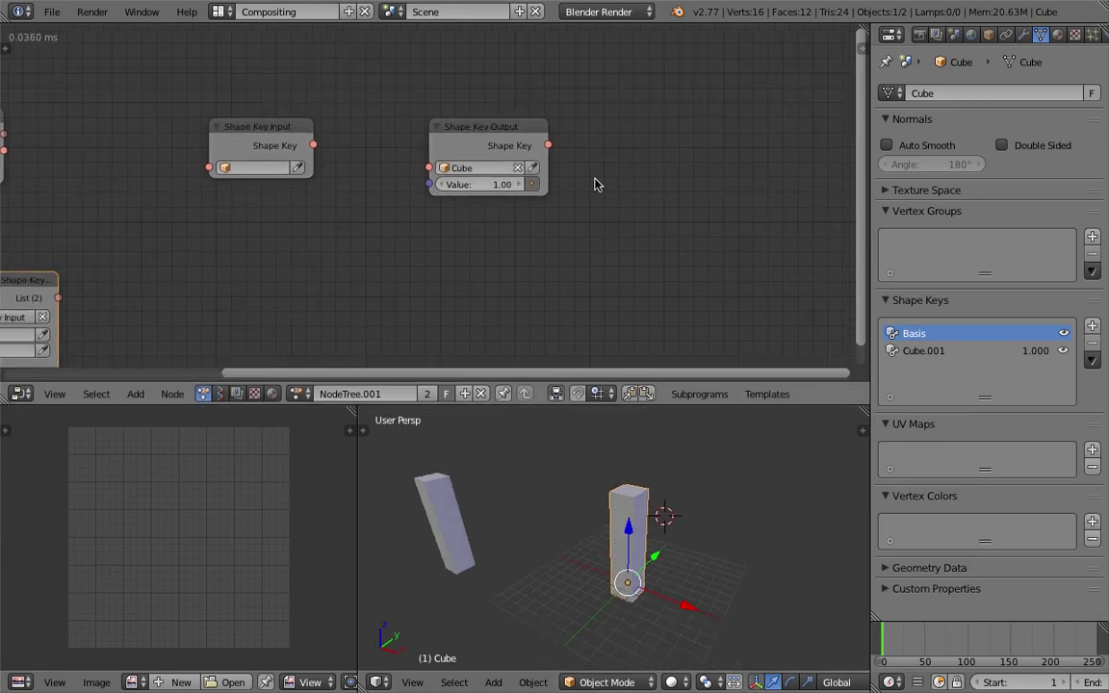
drag(511, 137, 492, 124)
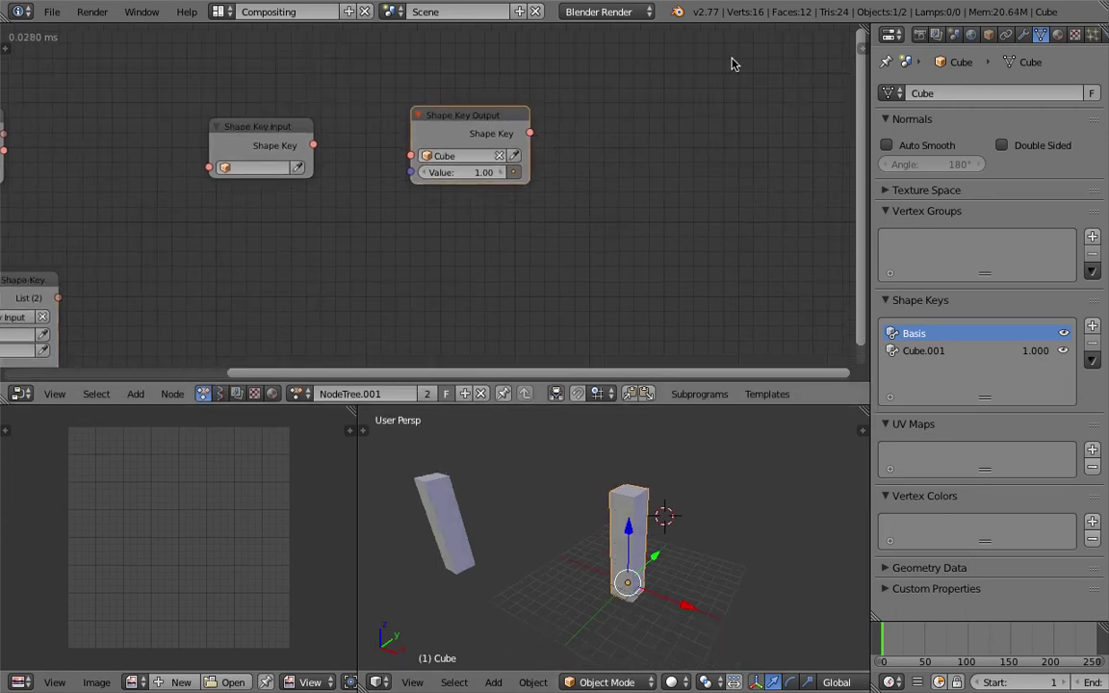
- Show the Shape Key Output node's properties and try out its optional Name input, switching it on and off again
click(862, 47)
drag(722, 139, 635, 135)
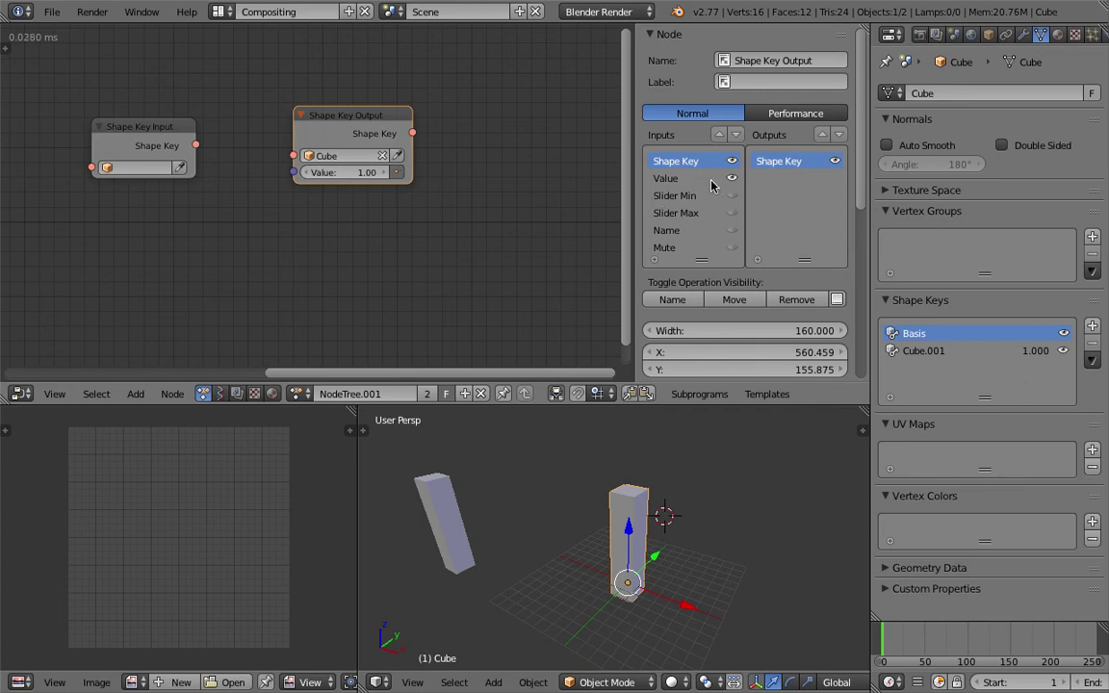
click(731, 232)
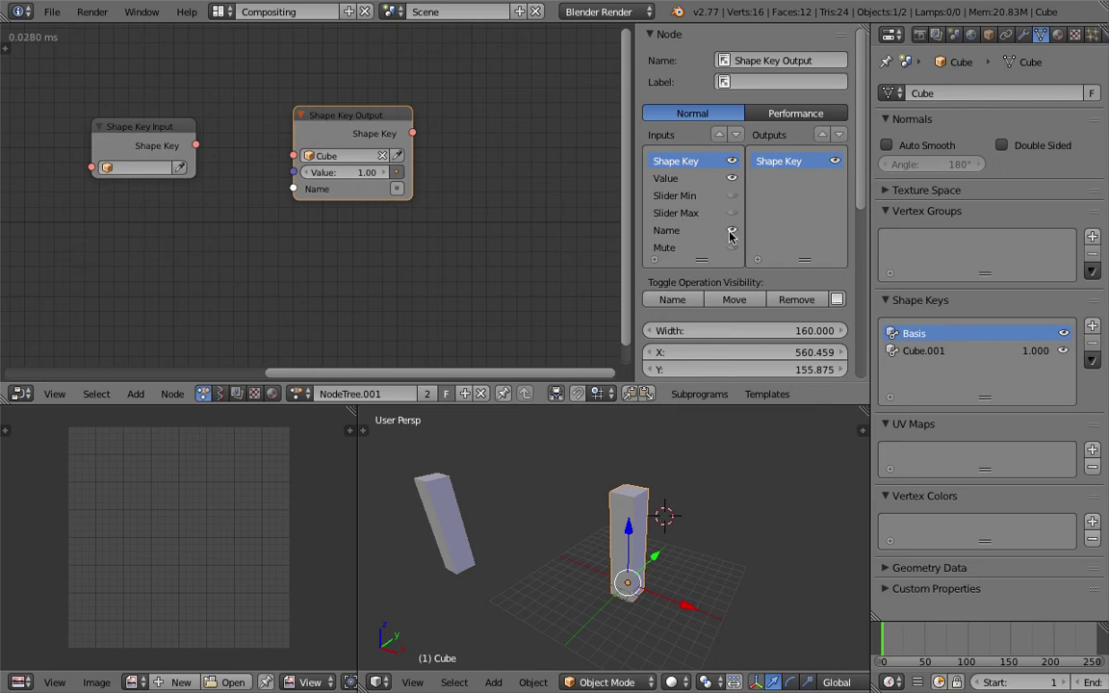
click(731, 233)
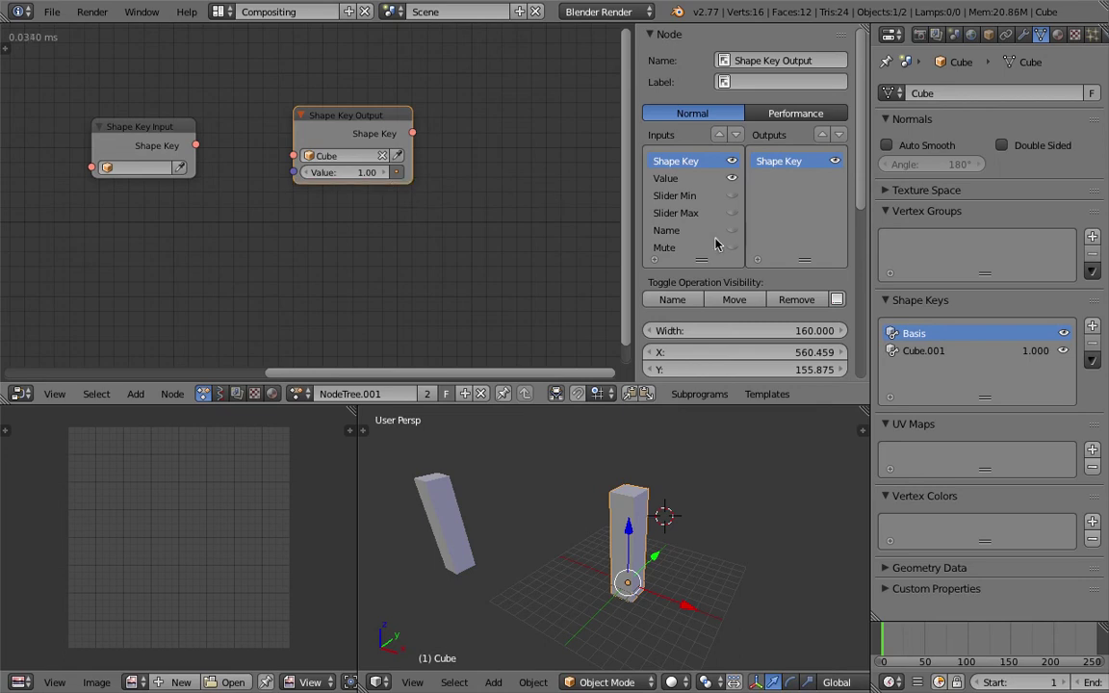
- Place the 3D cursor away from the original cube and collapse the mesh's Vertex Groups section
middle_drag(729, 512, 677, 538)
click(748, 510)
middle_drag(748, 510, 676, 552)
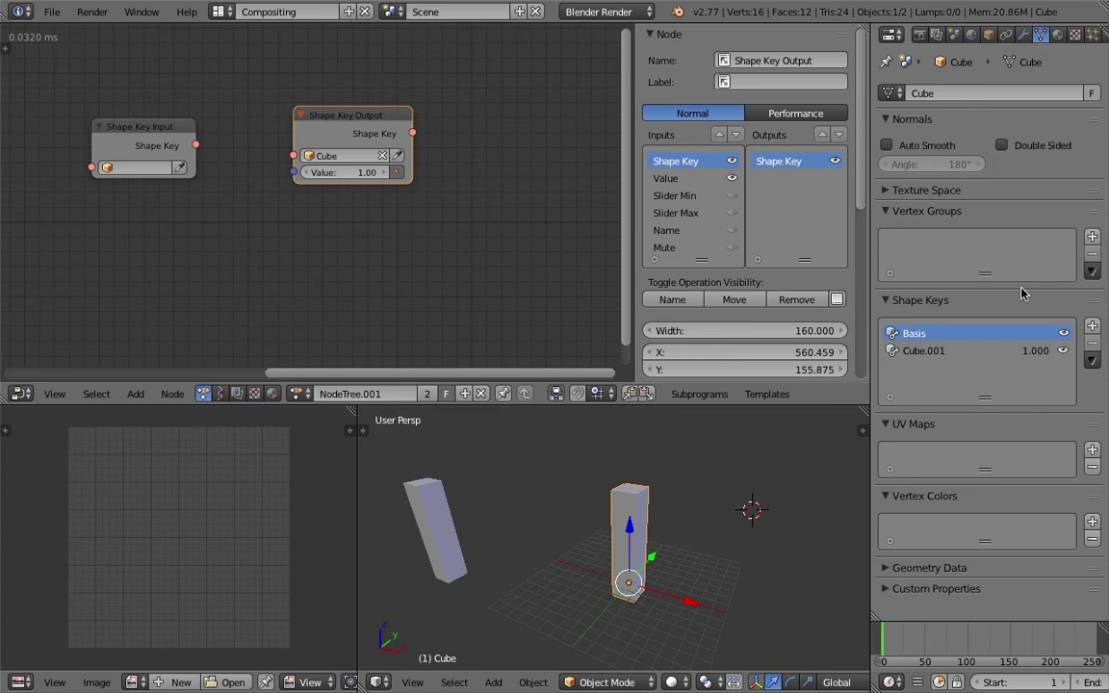
click(948, 211)
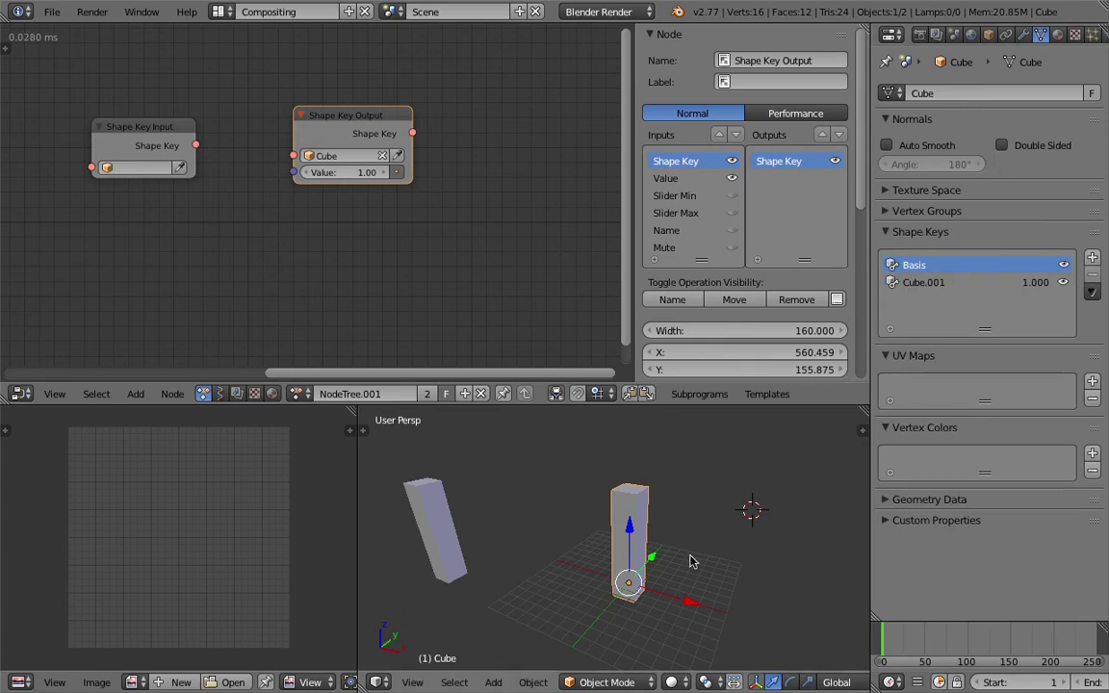
middle_drag(714, 554, 663, 552)
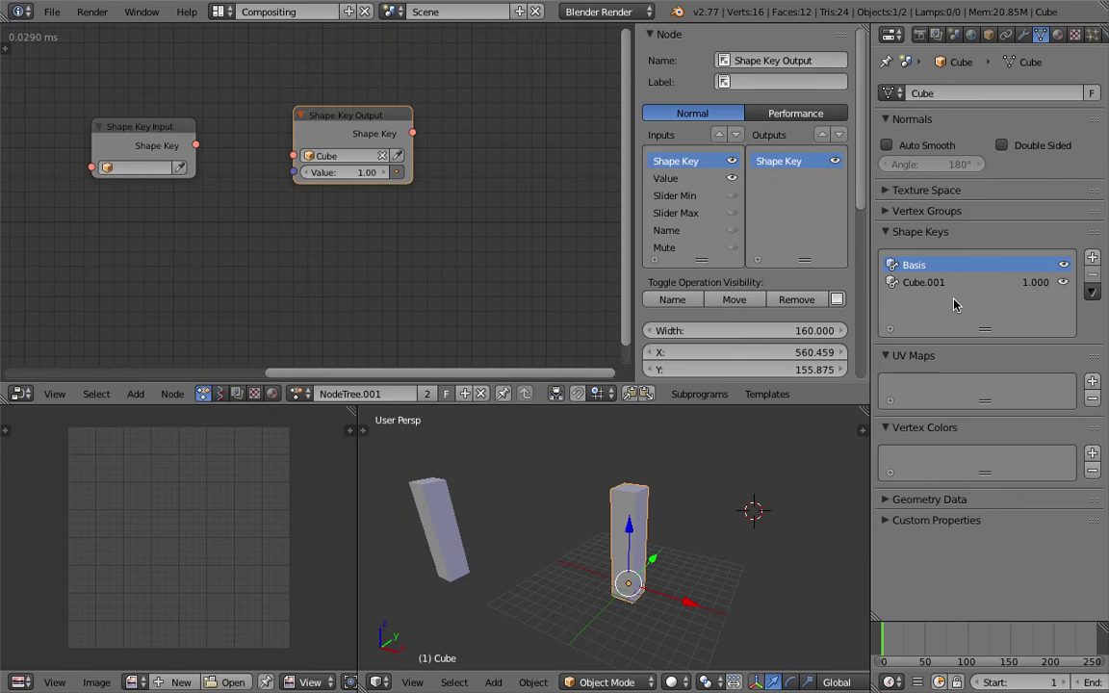
- Move Cube.001 farther from the original cube, widen the 3D view area and select the original cube again
middle_drag(739, 508, 555, 544)
right_click(489, 536)
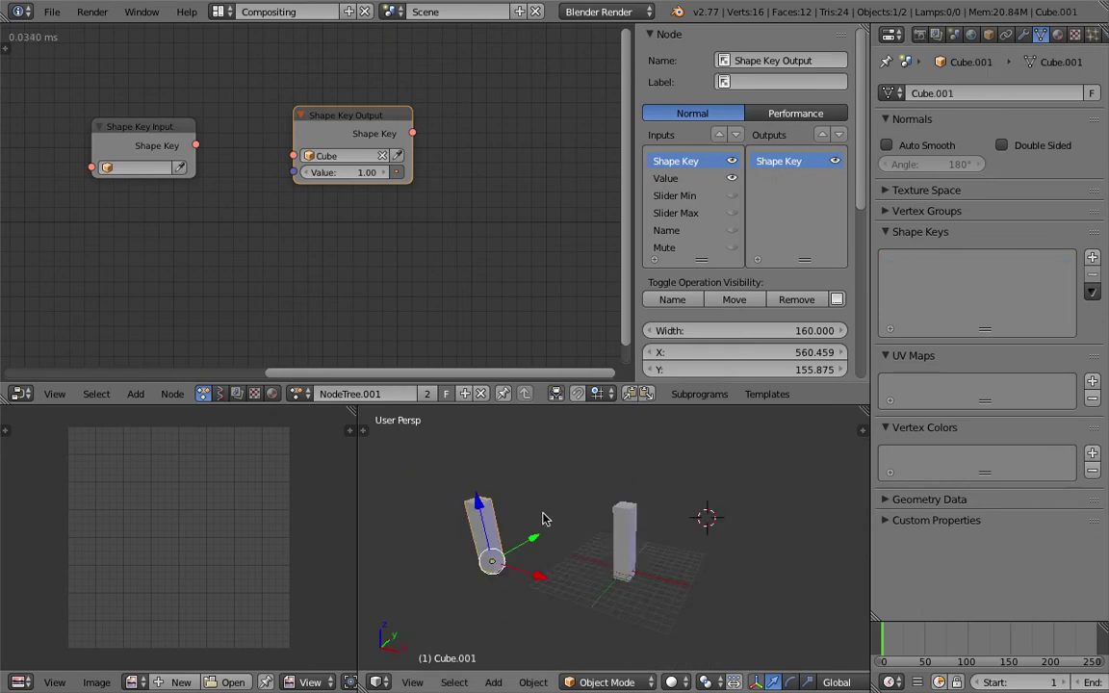
key(g)
click(493, 528)
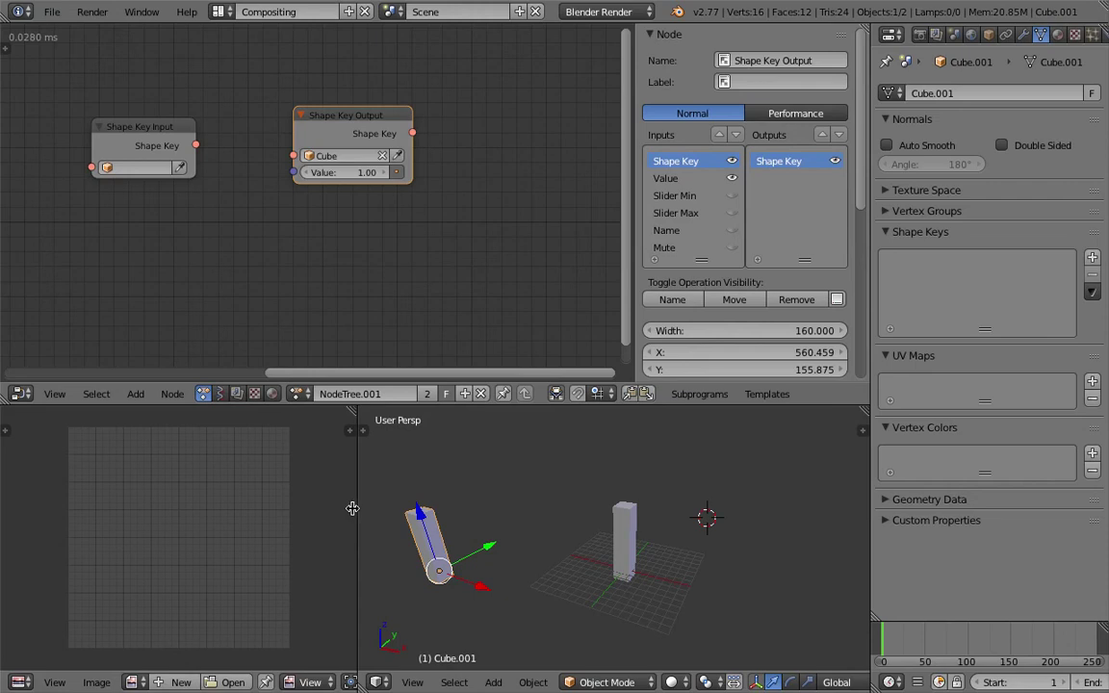
drag(356, 508, 281, 508)
right_click(584, 539)
middle_drag(537, 551, 515, 558)
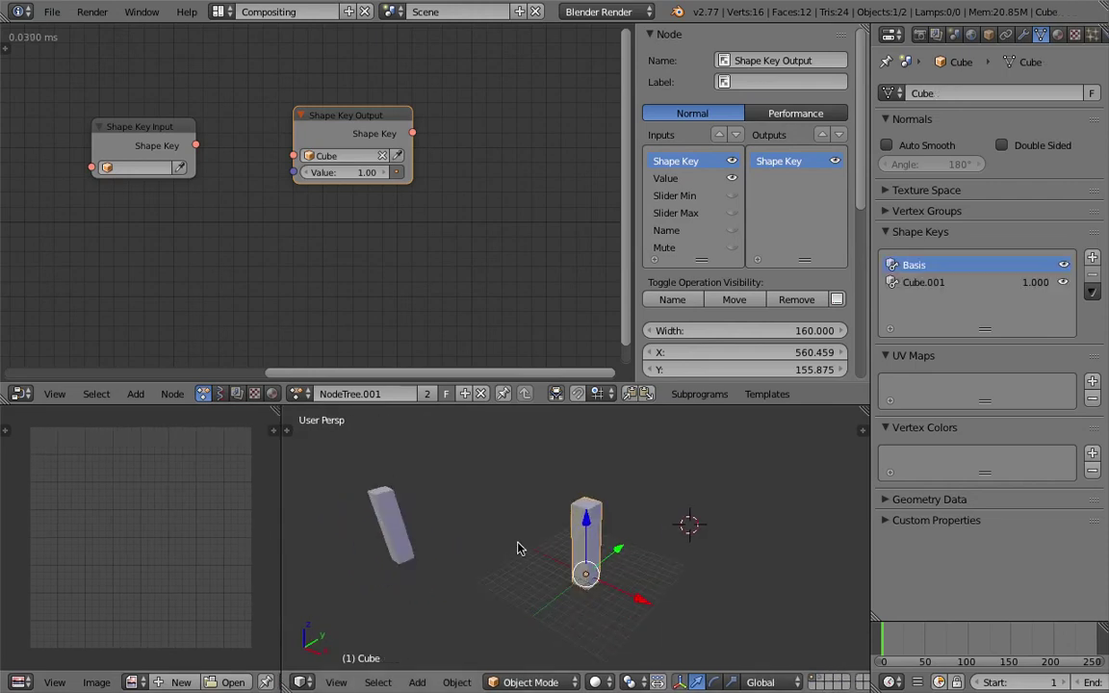
middle_drag(394, 284, 402, 293)
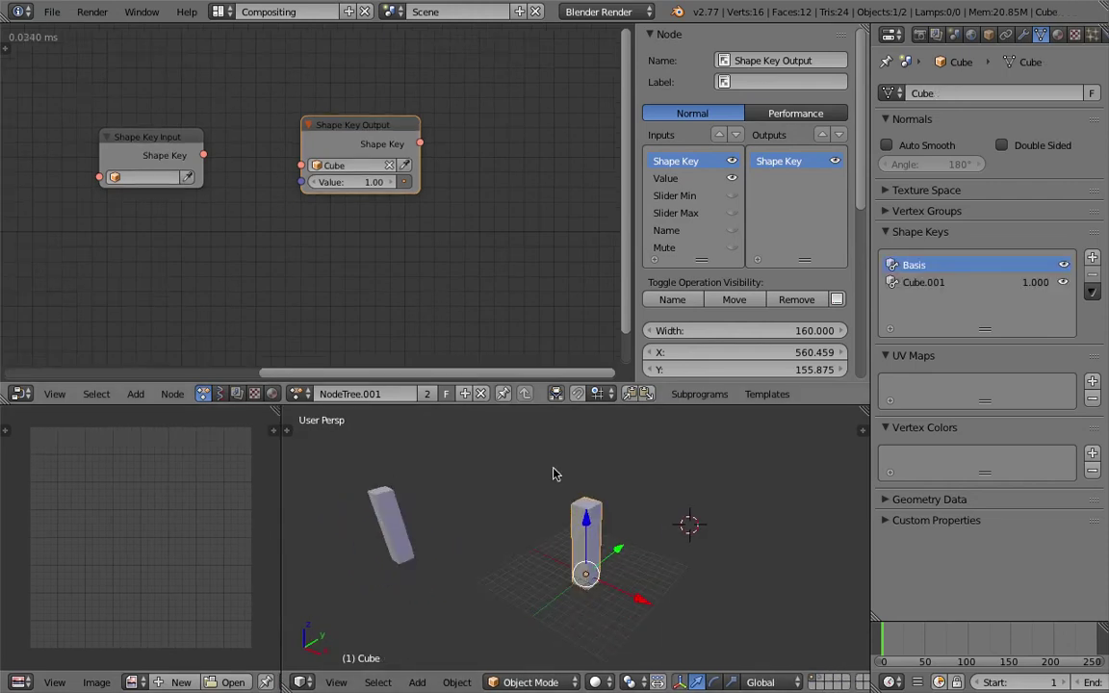
middle_drag(539, 465, 564, 484)
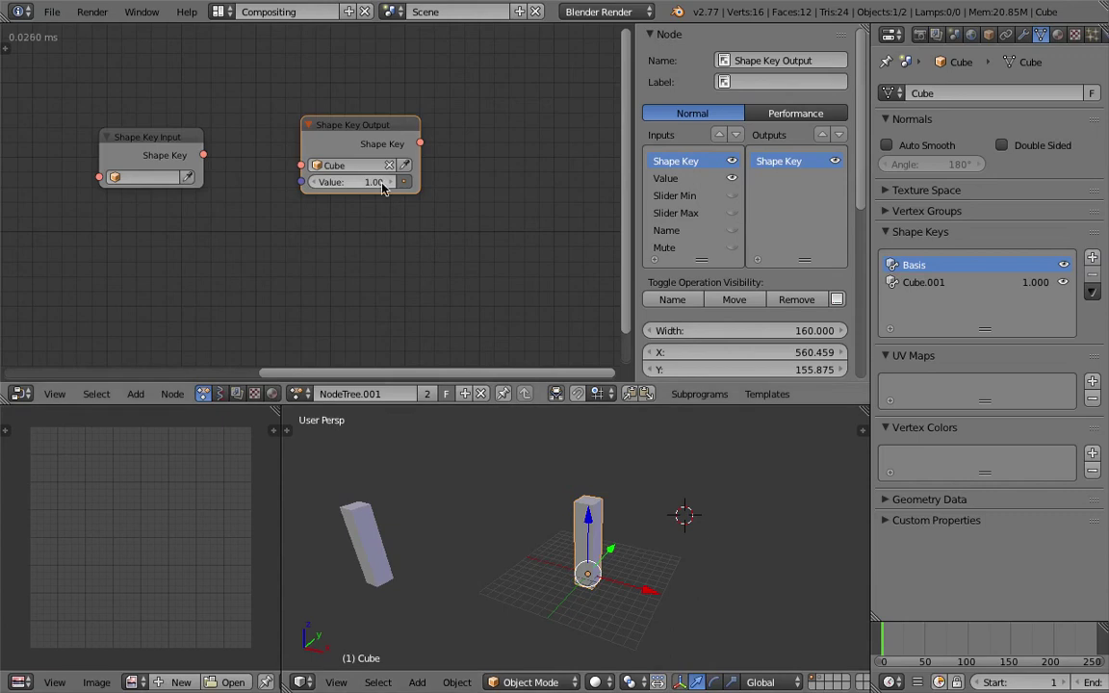
- Move the Shape Key Output node closer to the Shape Key Input node and hide the node properties
mouse_move(371, 182)
mouse_down()
mouse_move(327, 182)
mouse_move(393, 182)
mouse_move(231, 182)
mouse_move(370, 182)
mouse_up()
drag(635, 169, 661, 171)
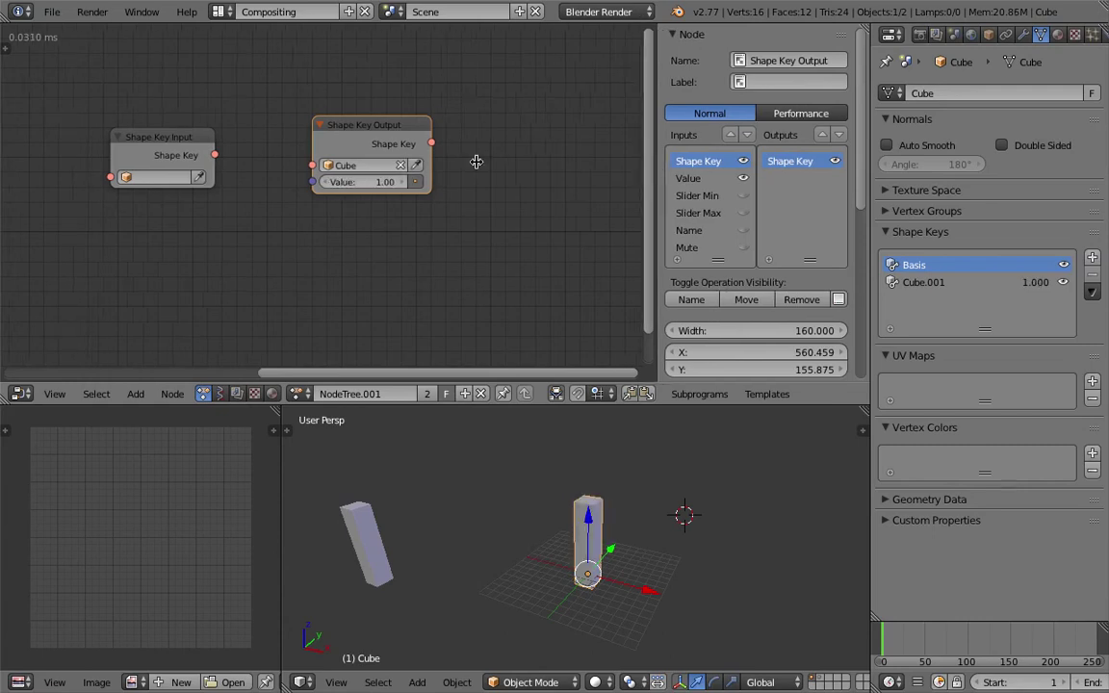
middle_drag(239, 129, 151, 129)
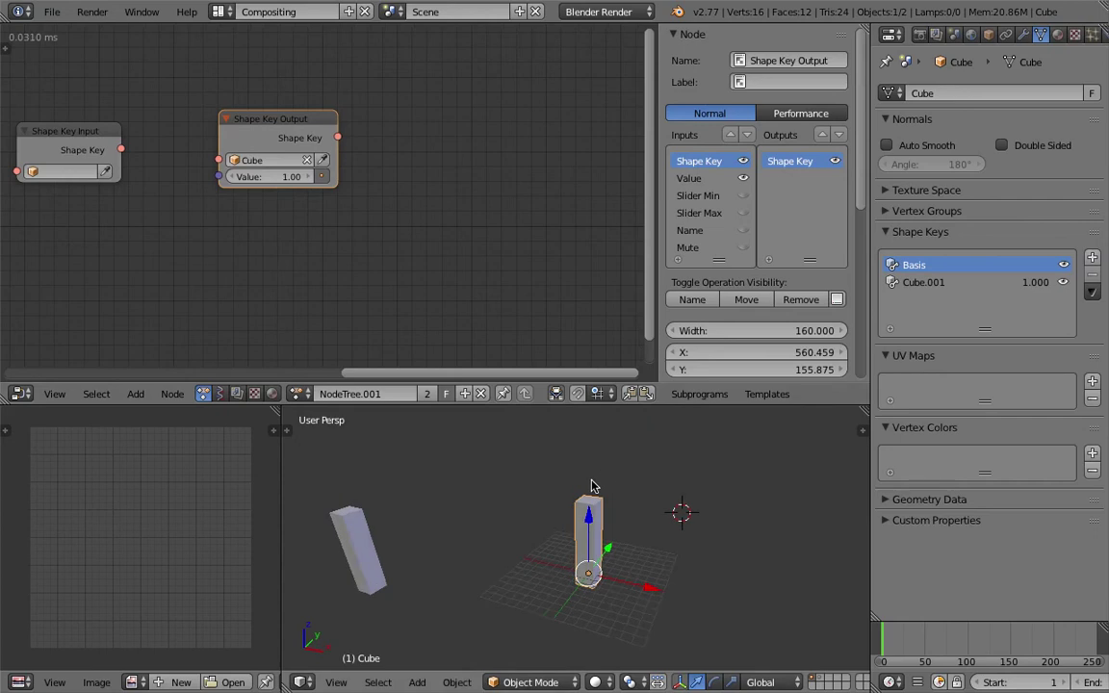
drag(333, 162, 293, 166)
scroll(244, 199, down, 1)
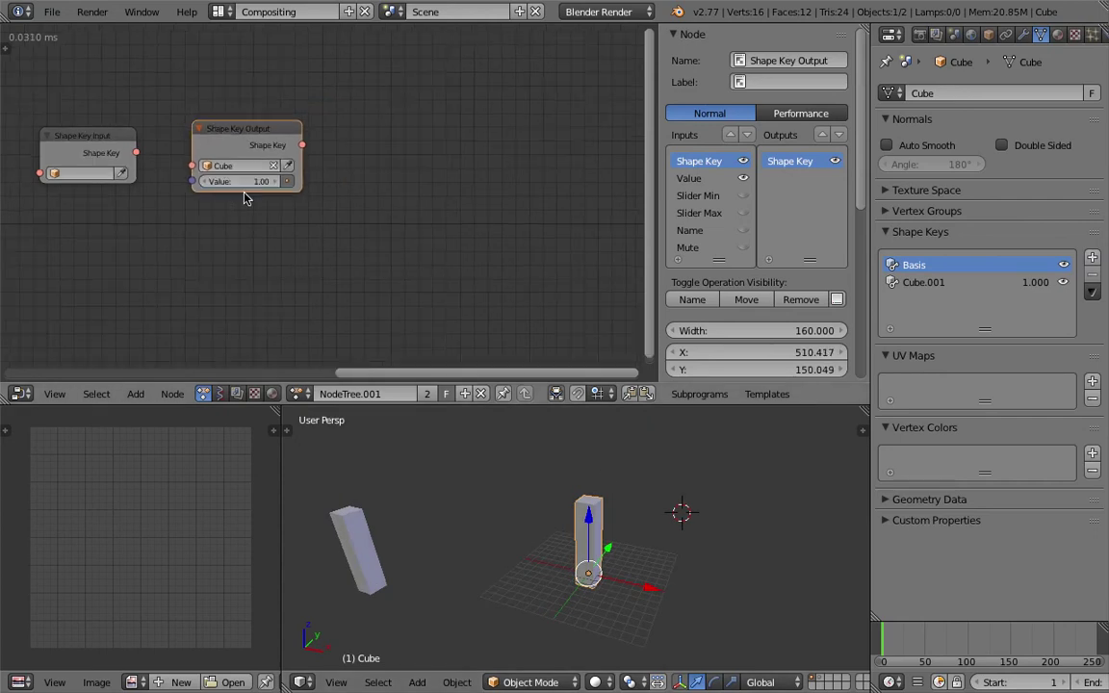
middle_drag(432, 252, 383, 242)
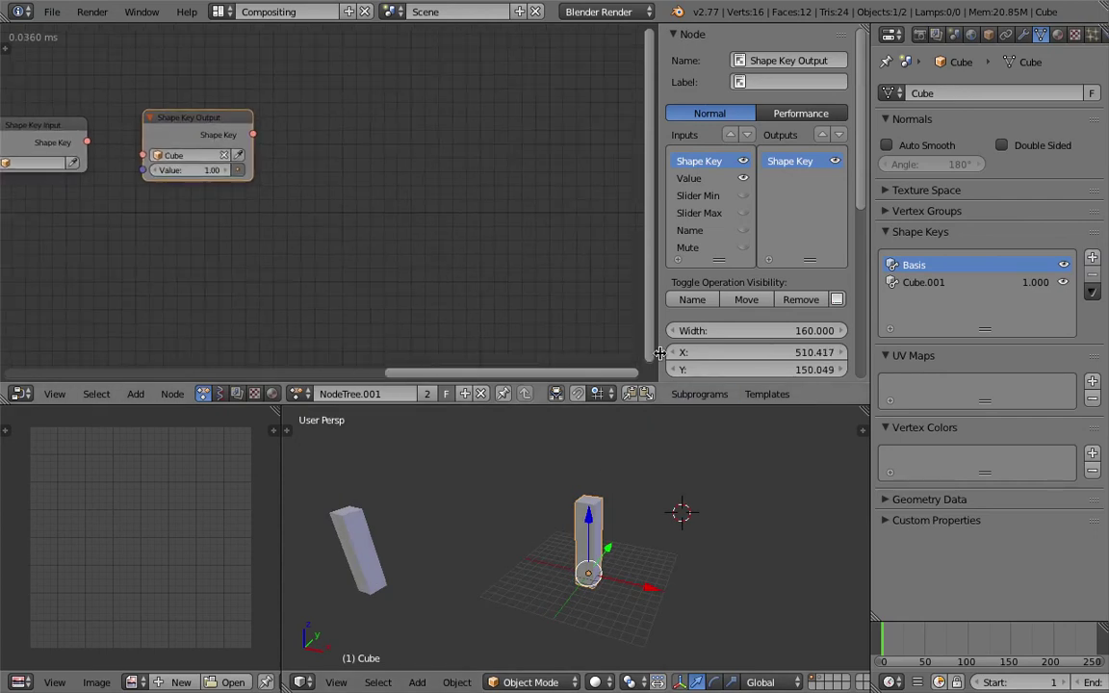
drag(678, 354, 855, 348)
middle_drag(471, 258, 419, 252)
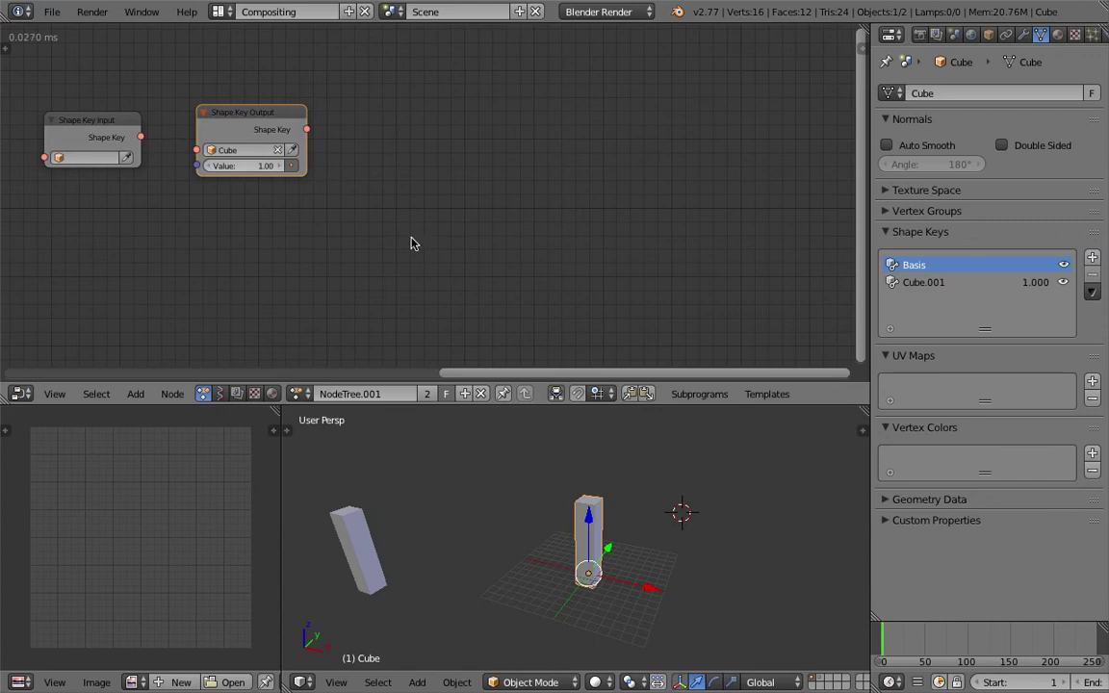
- Insert the Grid Arrange Objects node template beside the Shape Key Output node
click(765, 396)
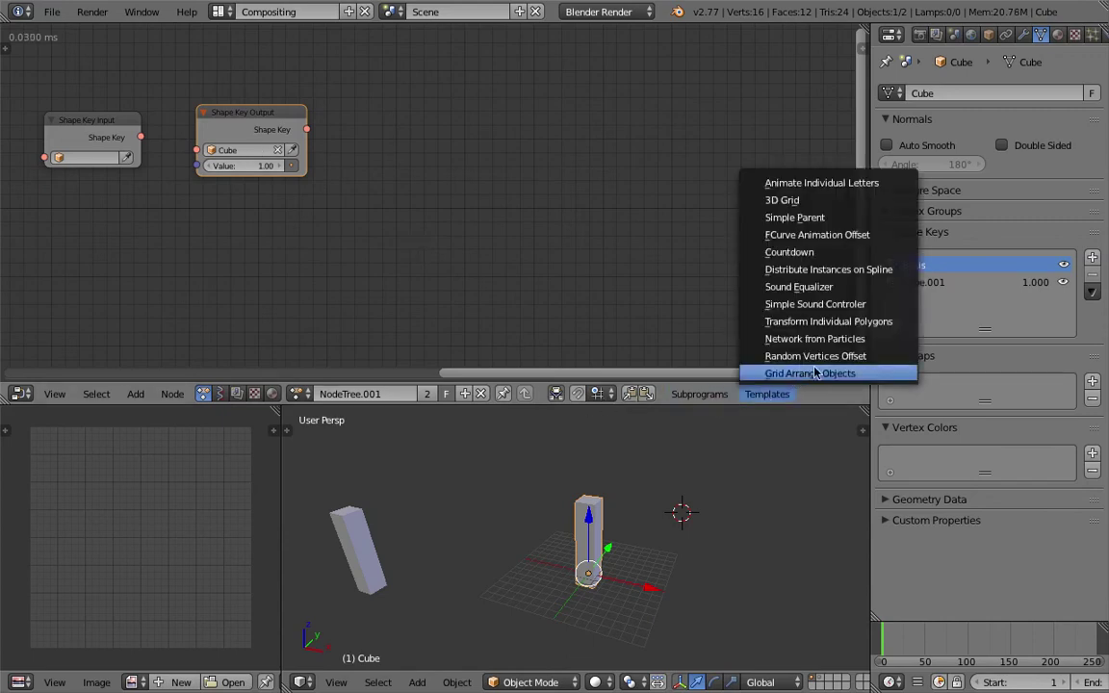
click(806, 376)
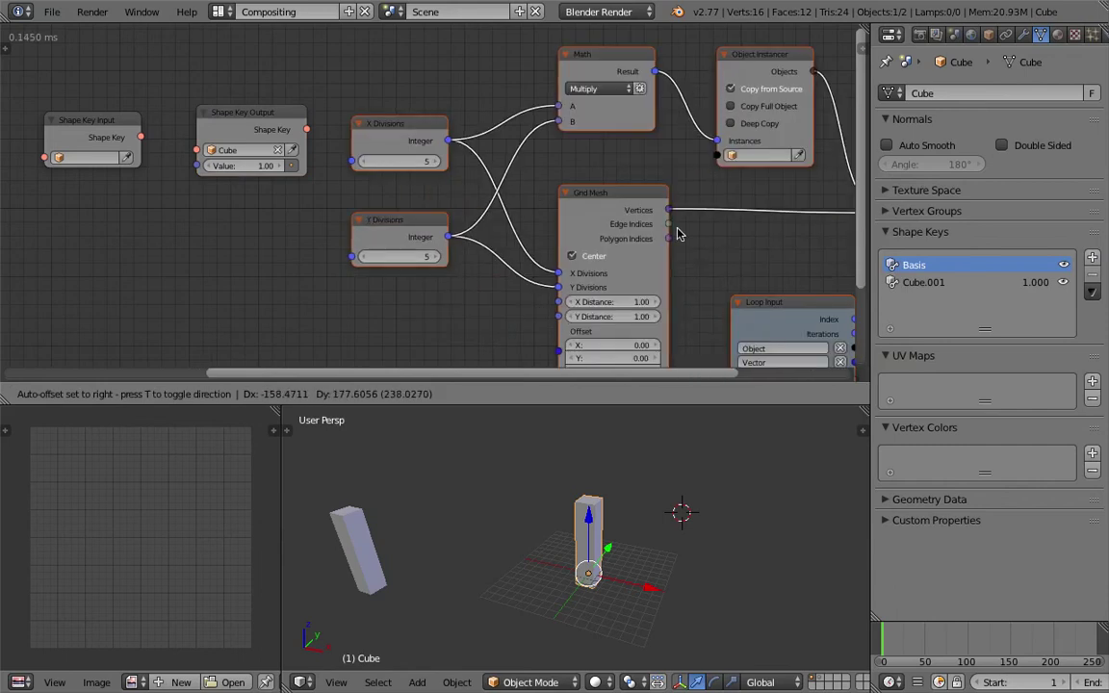
scroll(624, 226, down, 1)
scroll(606, 212, down, 1)
scroll(259, 158, down, 1)
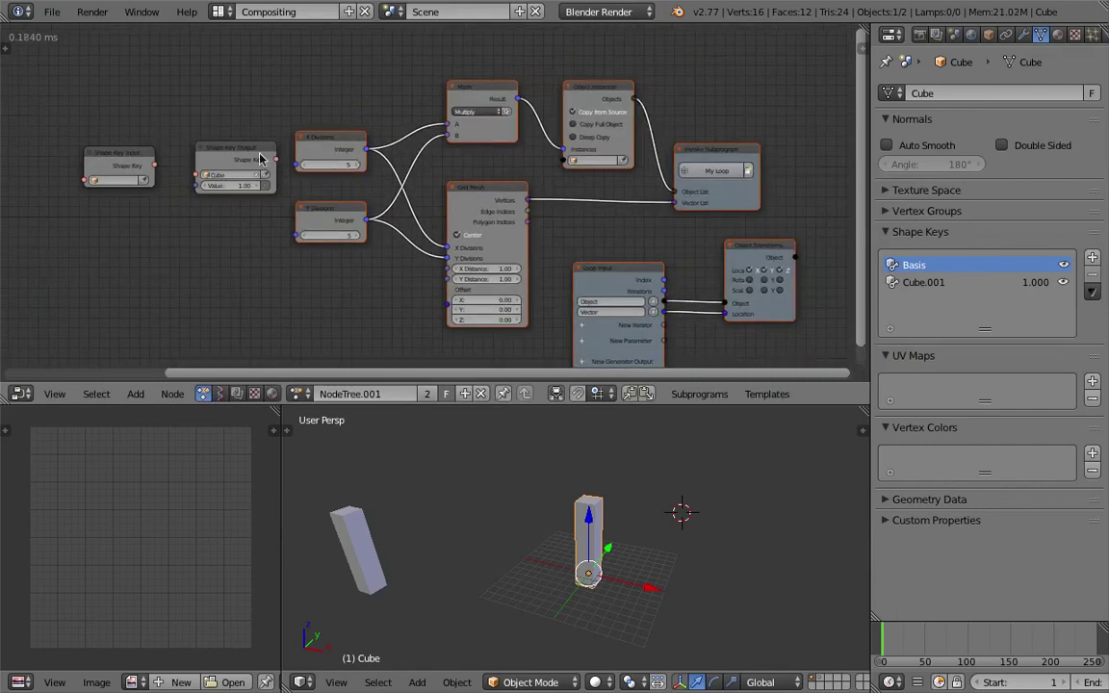
- Move the Shape Key Output and Shape Key Input nodes clear of the grid template's X and Y Divisions nodes
drag(234, 164, 217, 214)
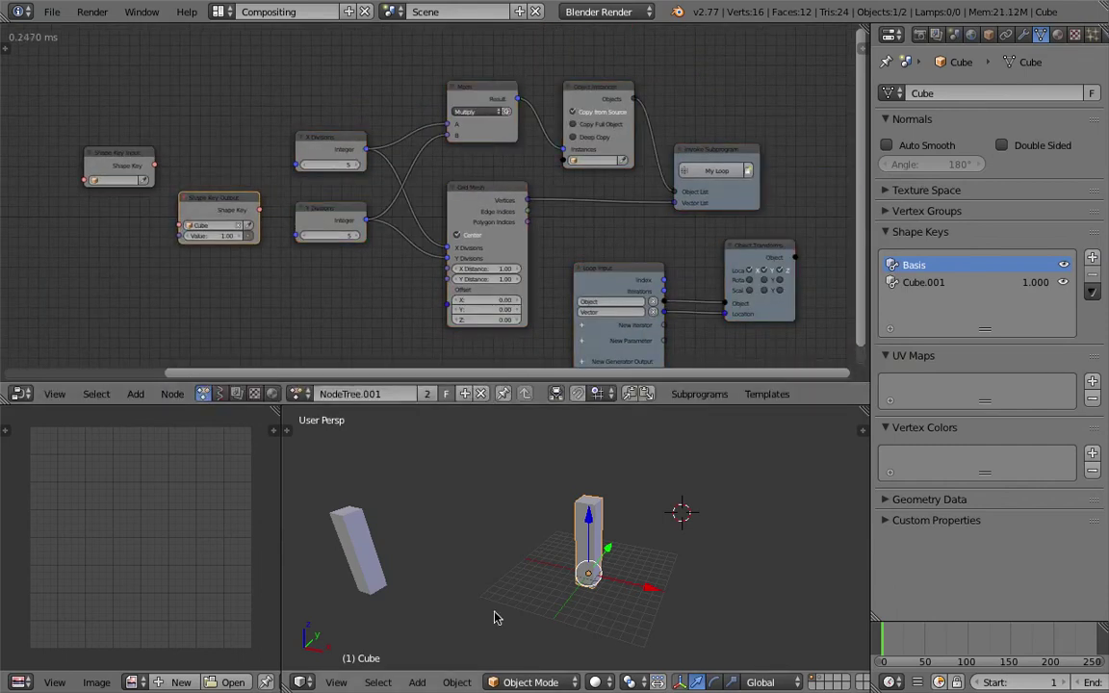
drag(125, 154, 56, 135)
scroll(152, 191, up, 1)
drag(190, 208, 168, 203)
scroll(175, 204, up, 1)
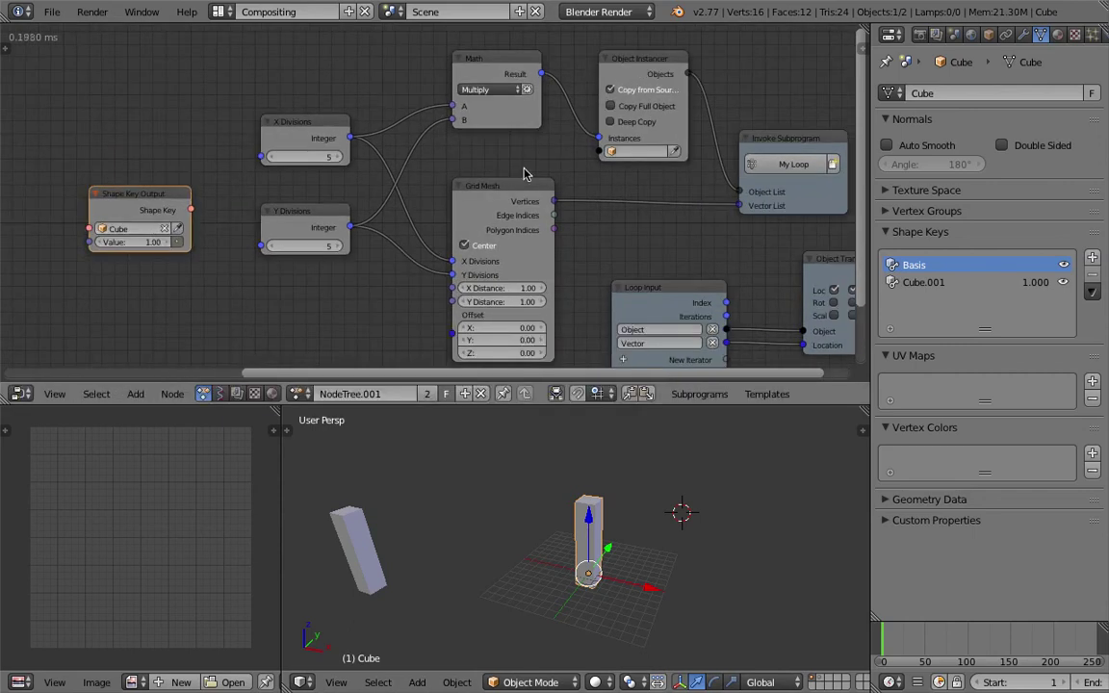
- Place the Shape Key Output node beside the Loop Input node, below Object Transforms Output, shifting the latter away to make room
middle_drag(545, 183, 509, 145)
scroll(288, 246, down, 2)
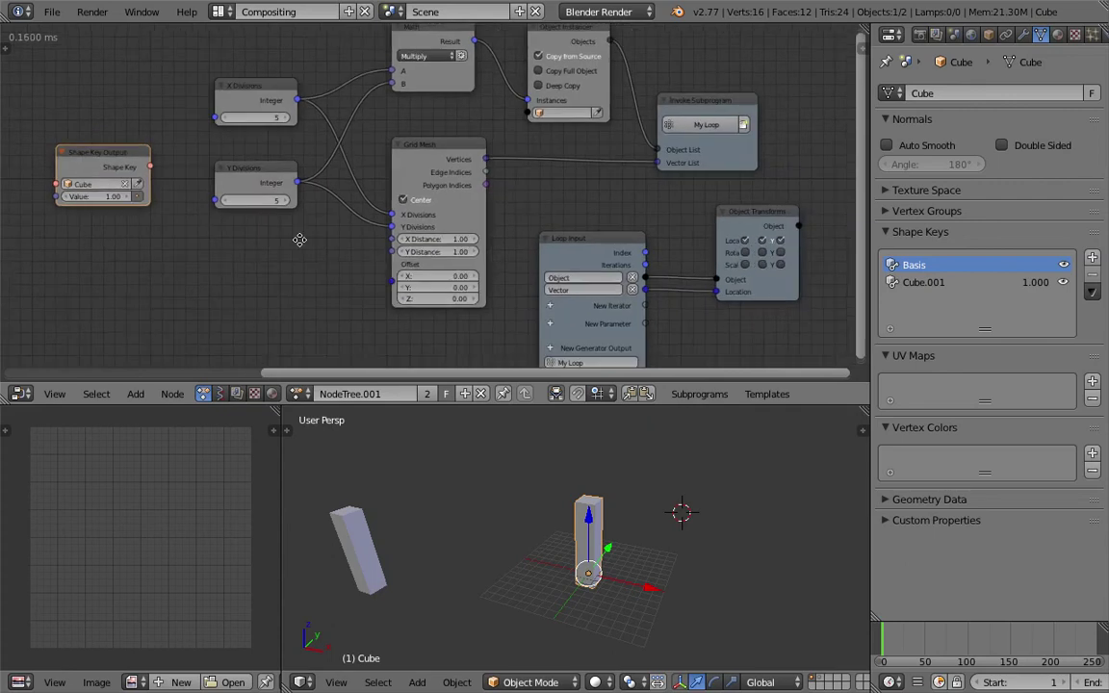
scroll(405, 178, down, 2)
middle_drag(405, 178, 345, 190)
scroll(343, 190, up, 1)
drag(80, 167, 669, 312)
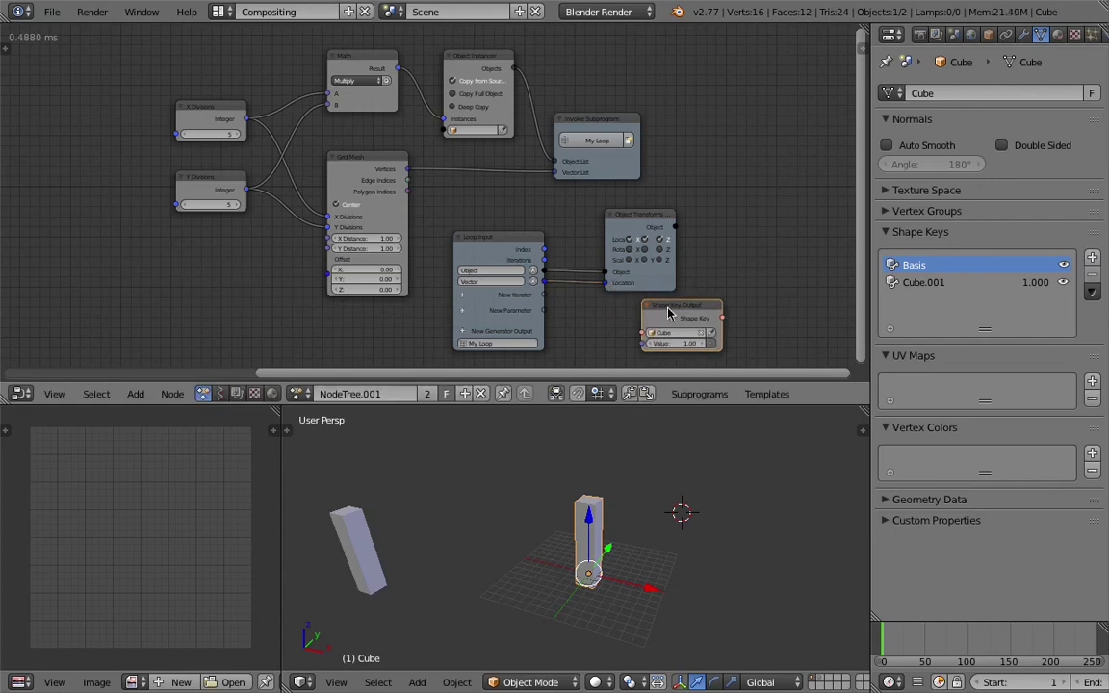
drag(652, 220, 711, 208)
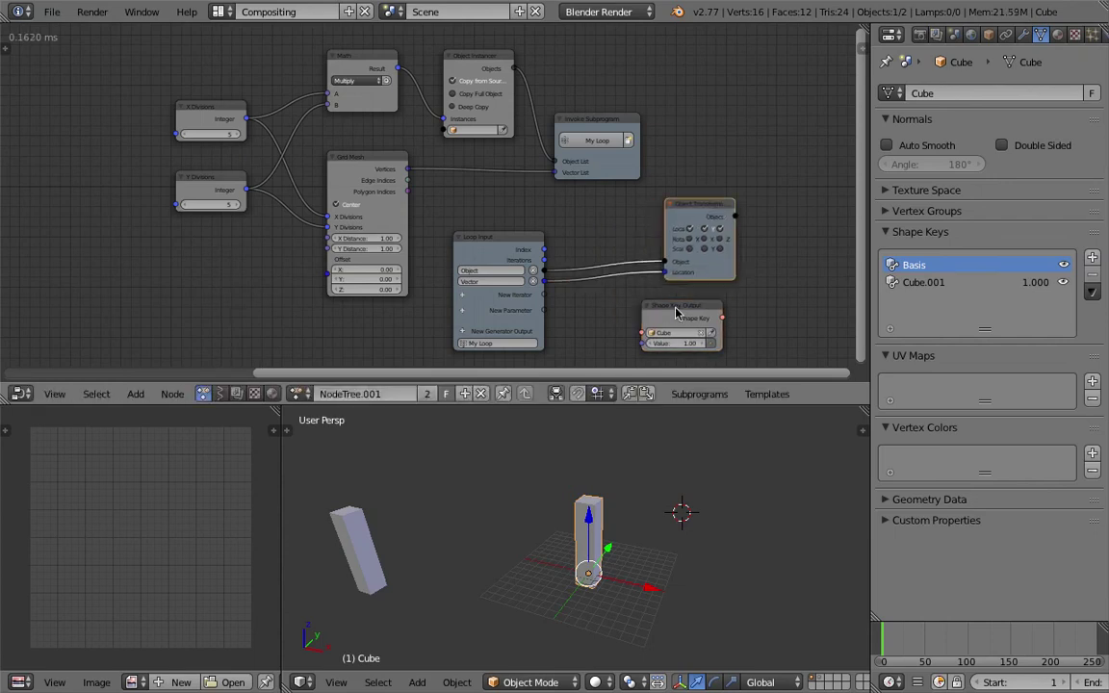
middle_drag(679, 298, 619, 268)
scroll(460, 190, up, 1)
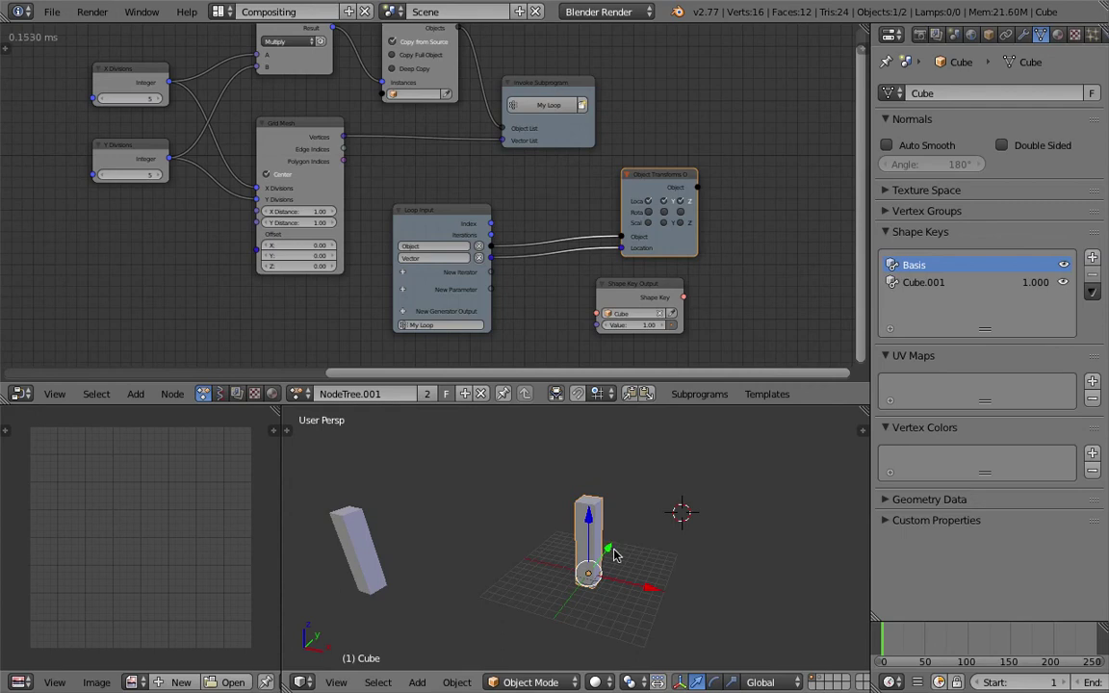
- Move the original cube away from the grid's centre and assign it as the Object Instancer's source object
key(g)
click(503, 532)
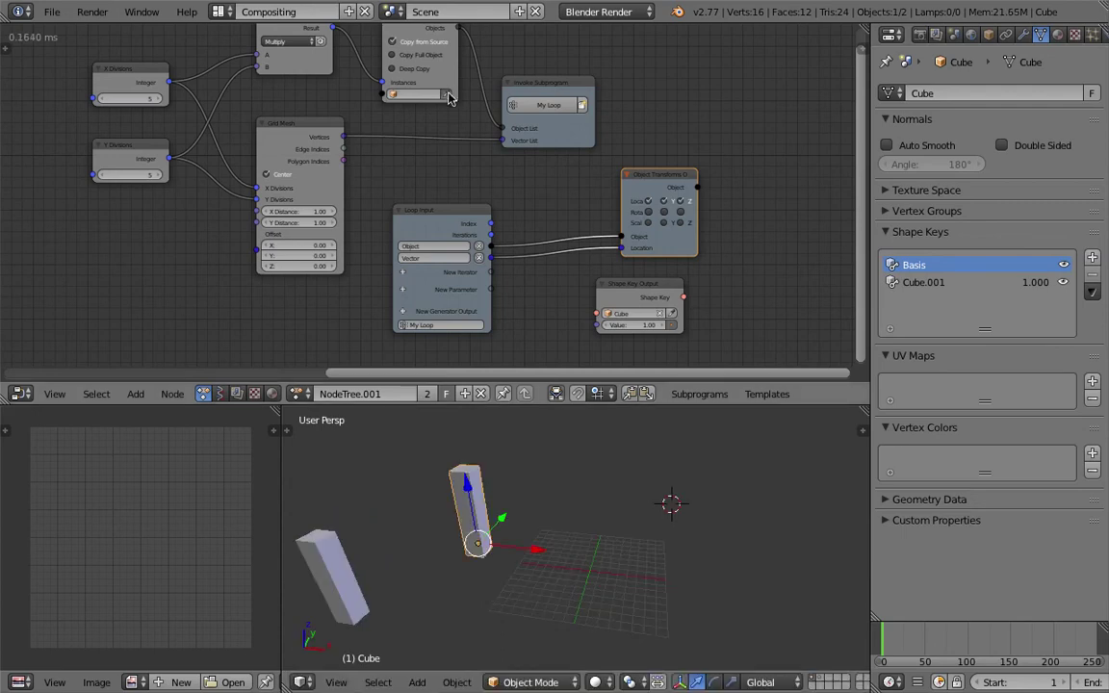
click(448, 97)
middle_drag(685, 560, 635, 574)
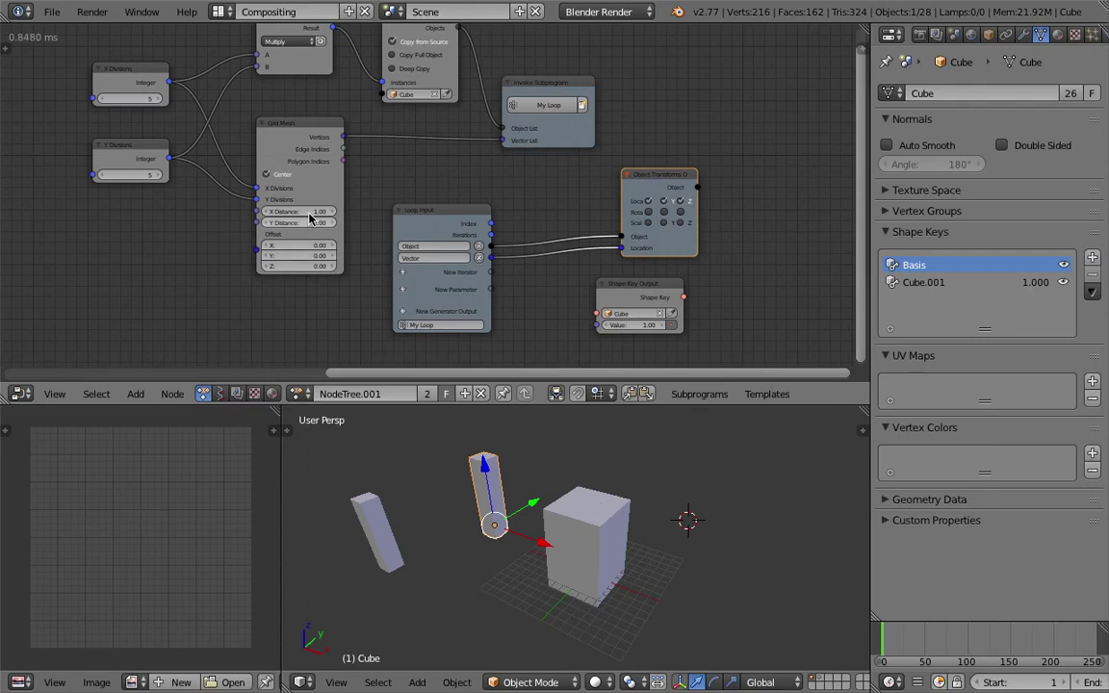
- Set the Grid Mesh X and Y distances to 2.53 and move the source cube farther from the instanced grid
drag(309, 218, 398, 229)
middle_drag(524, 589, 621, 581)
key(g)
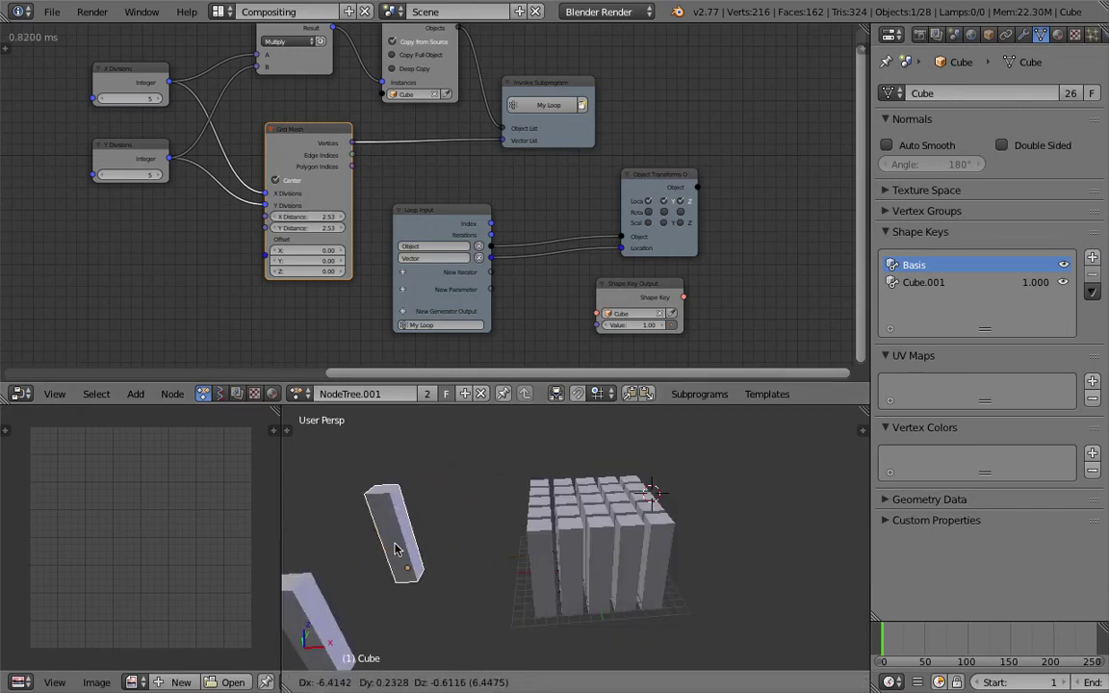
click(400, 547)
- Move Cube.001 to scene layer 2 and select the source cube again
right_click(314, 611)
key(m)
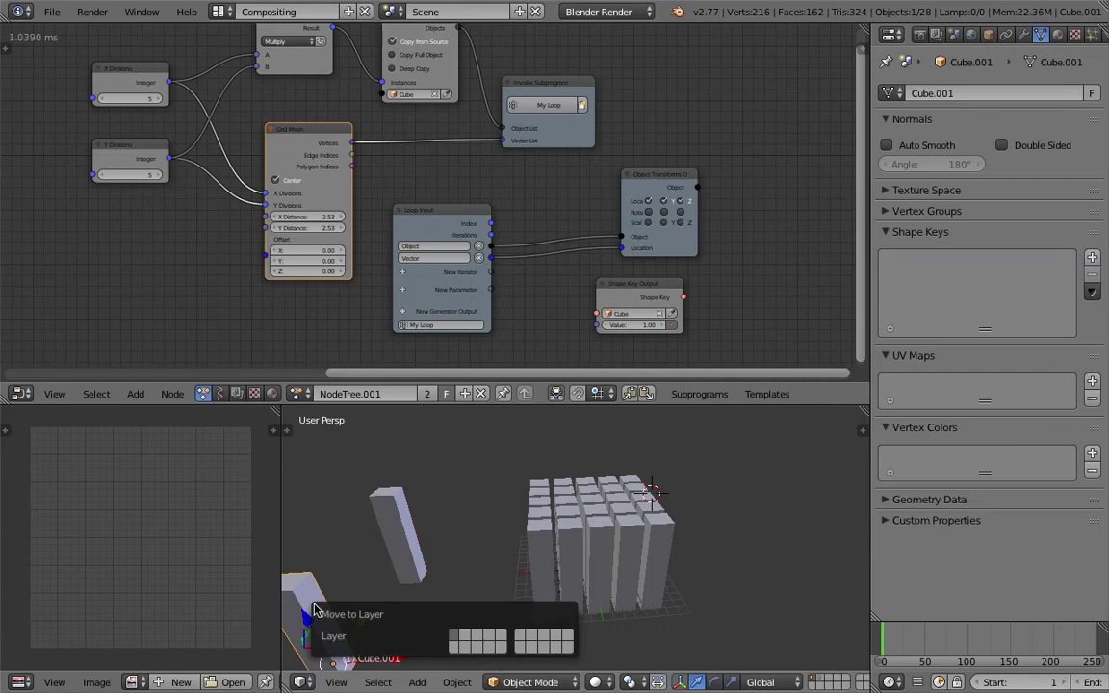
key(2)
right_click(408, 535)
middle_drag(409, 535, 526, 456)
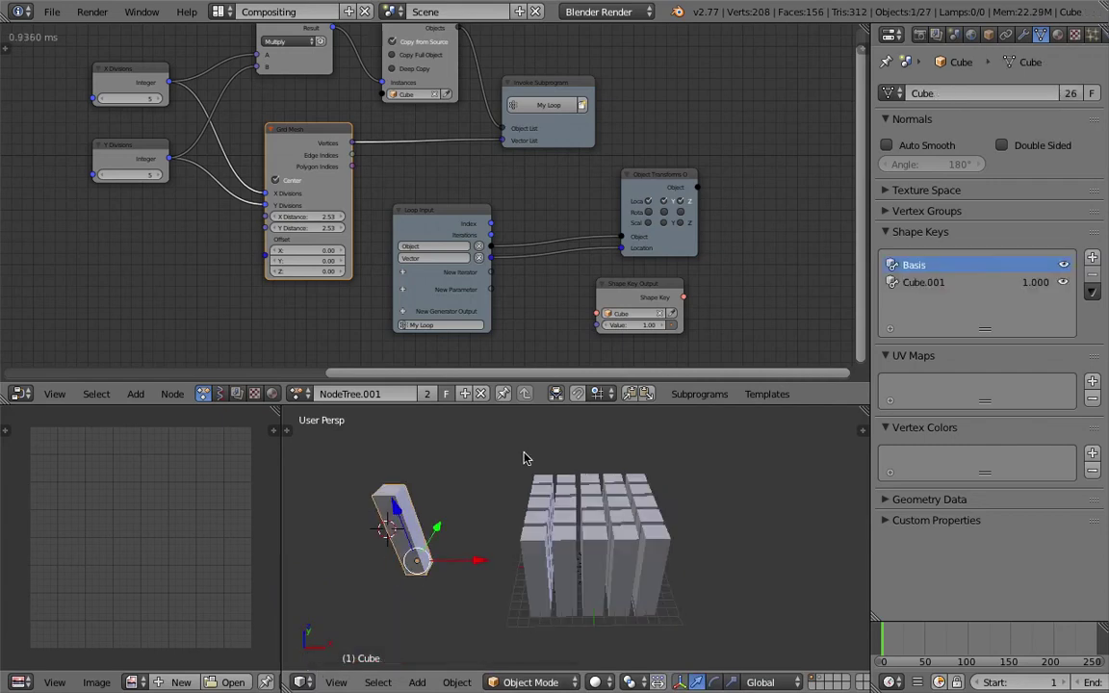
- Link the Loop Input's Object to the Shape Key Output and spread the inserted nodes and Object Transforms Output apart
drag(491, 246, 594, 314)
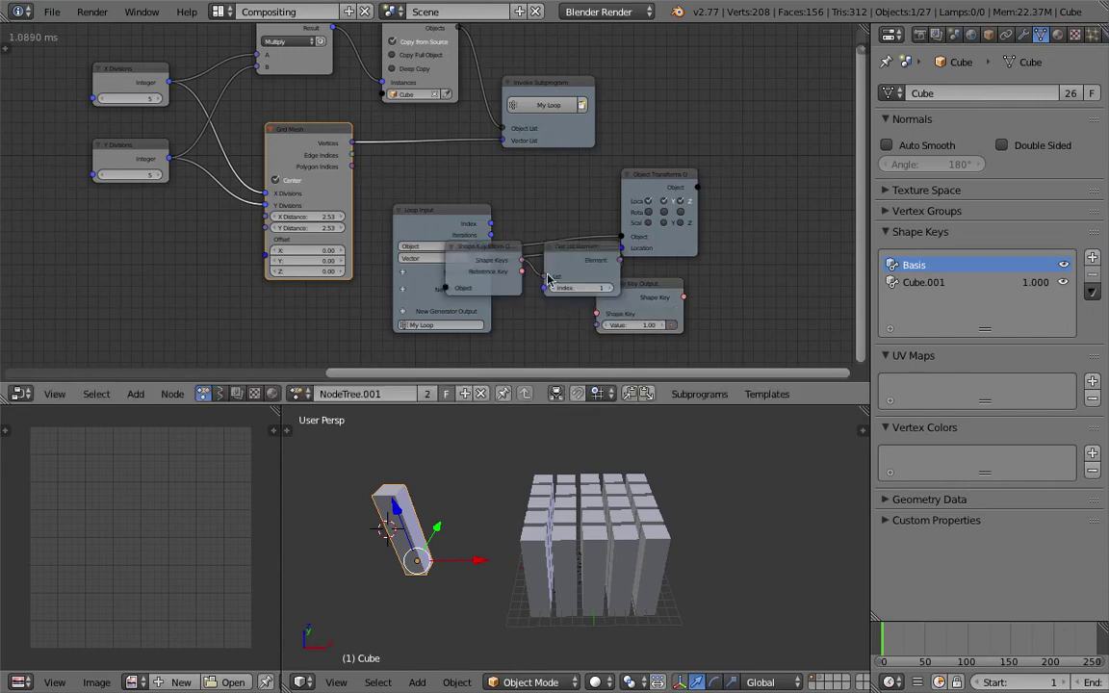
drag(683, 287, 784, 287)
click(695, 174)
drag(664, 175, 747, 145)
drag(597, 252, 669, 257)
drag(717, 289, 759, 286)
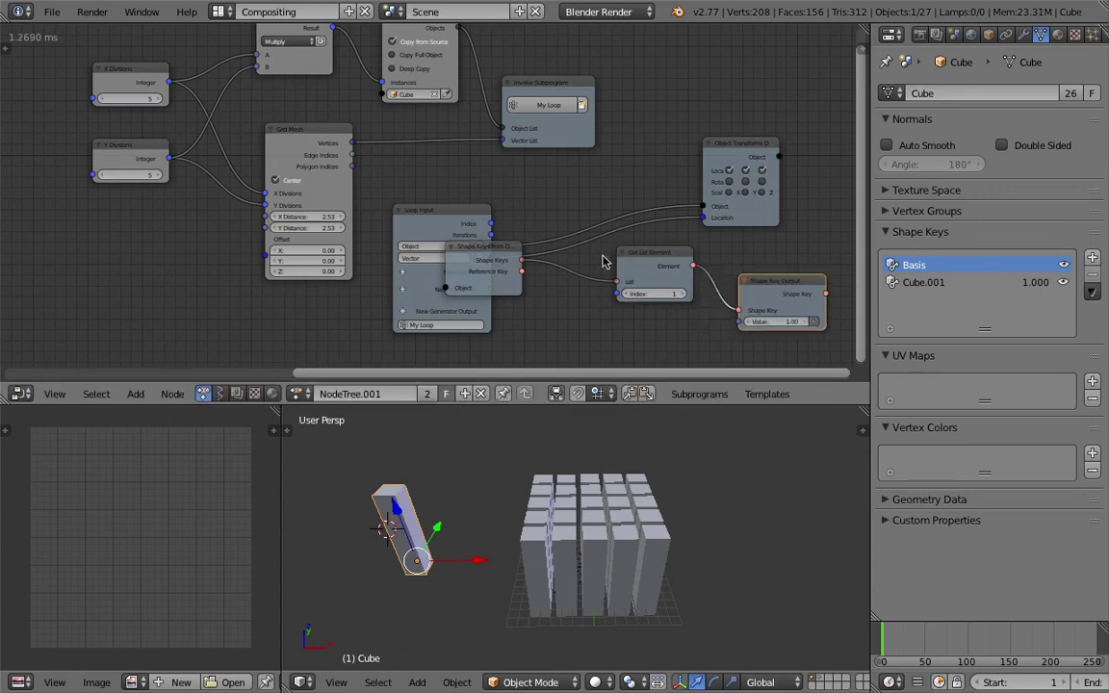
- Place the Shape Keys from Object node between Loop Input and Get List Element, and nudge Shape Key Output aside
drag(497, 252, 581, 283)
middle_drag(520, 223, 431, 205)
scroll(456, 207, up, 1)
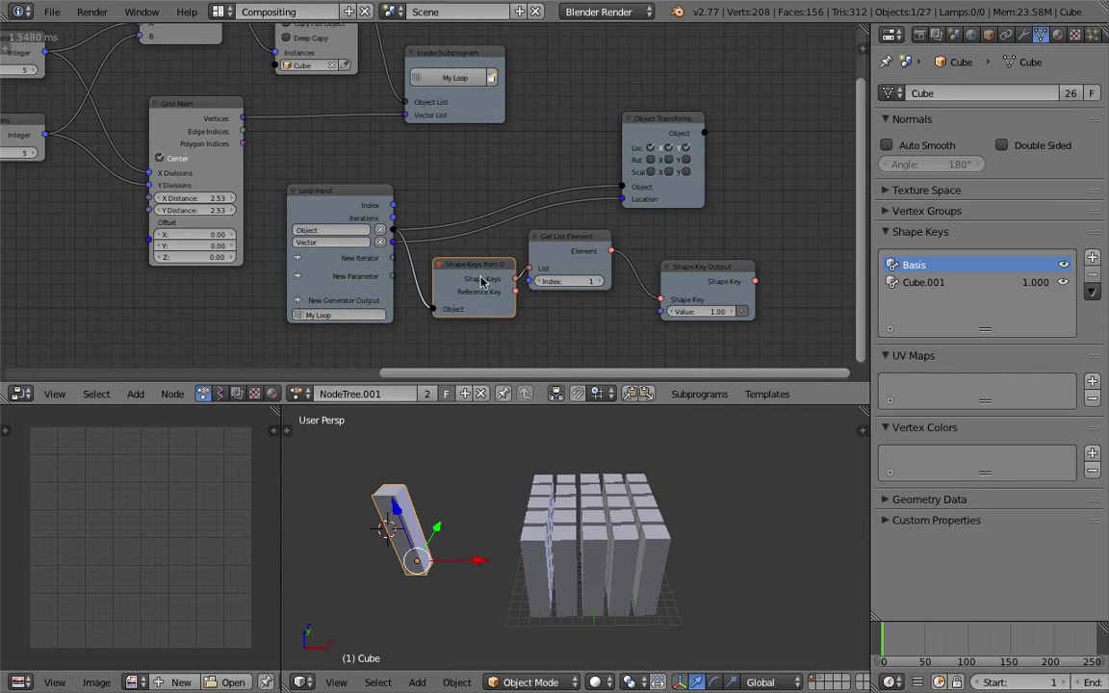
drag(476, 275, 468, 275)
middle_drag(597, 559, 553, 553)
mouse_move(700, 317)
mouse_down()
mouse_move(645, 317)
mouse_move(712, 318)
mouse_move(616, 314)
mouse_move(711, 314)
mouse_up()
middle_drag(658, 451, 617, 501)
scroll(621, 335, down, 1)
middle_drag(638, 332, 650, 334)
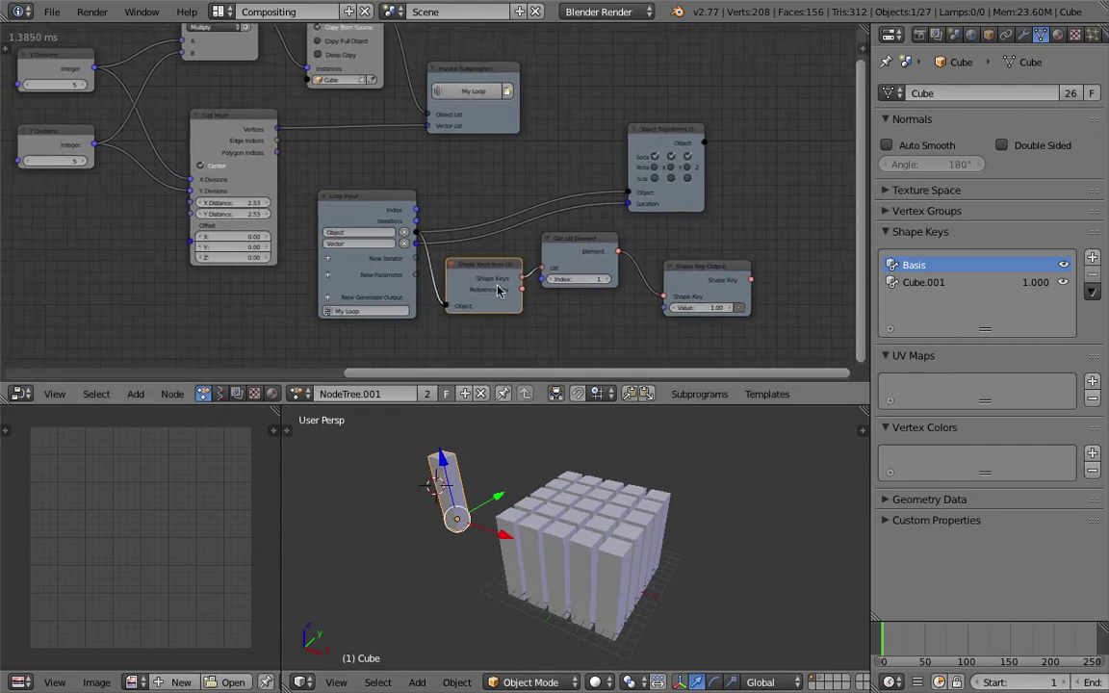
- Position Get List Element beside Shape Keys from Object and move Shape Key Output farther away and lower to leave room
drag(575, 252, 736, 264)
click(496, 272)
middle_drag(518, 260, 477, 248)
scroll(477, 249, up, 2)
drag(485, 260, 587, 252)
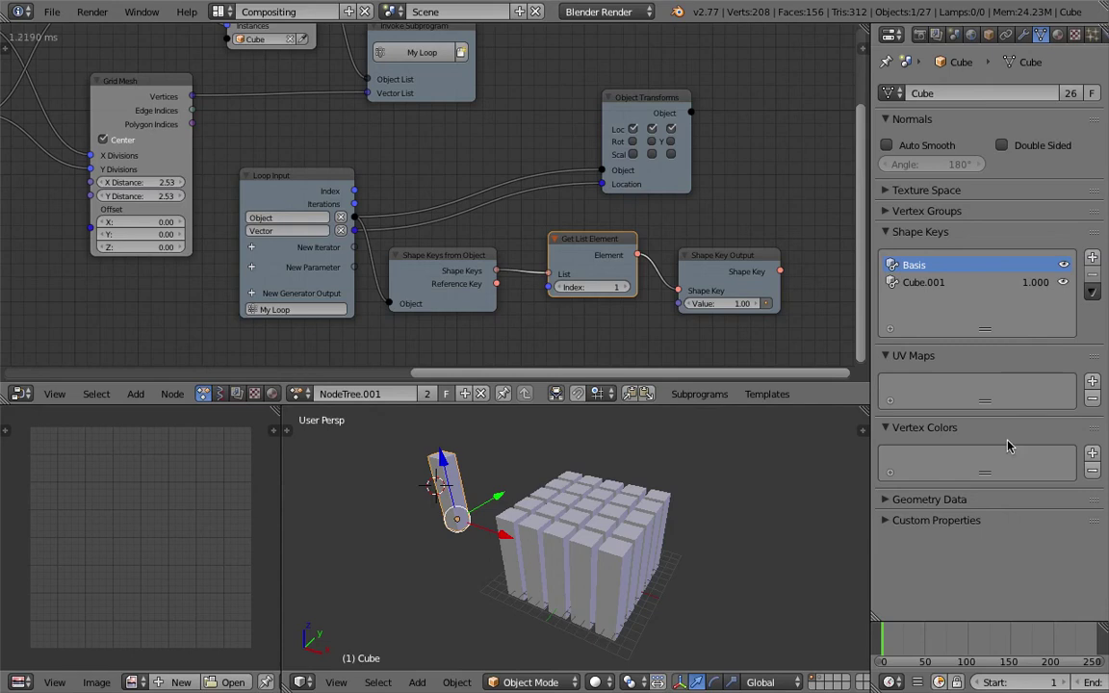
scroll(613, 249, down, 2)
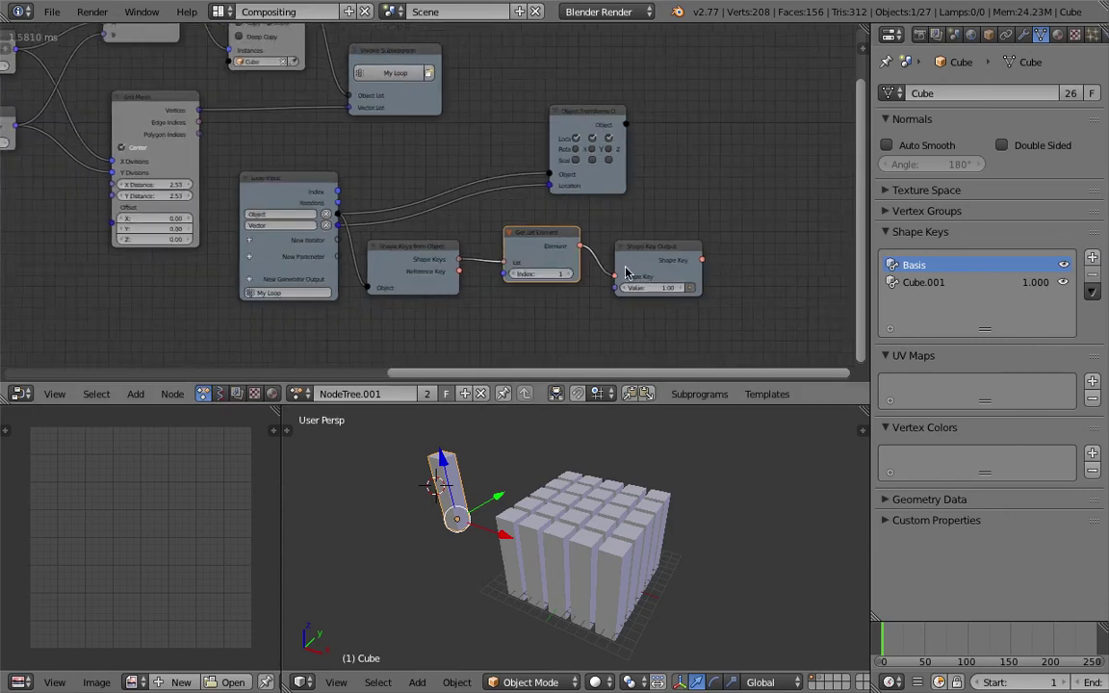
drag(655, 258, 667, 254)
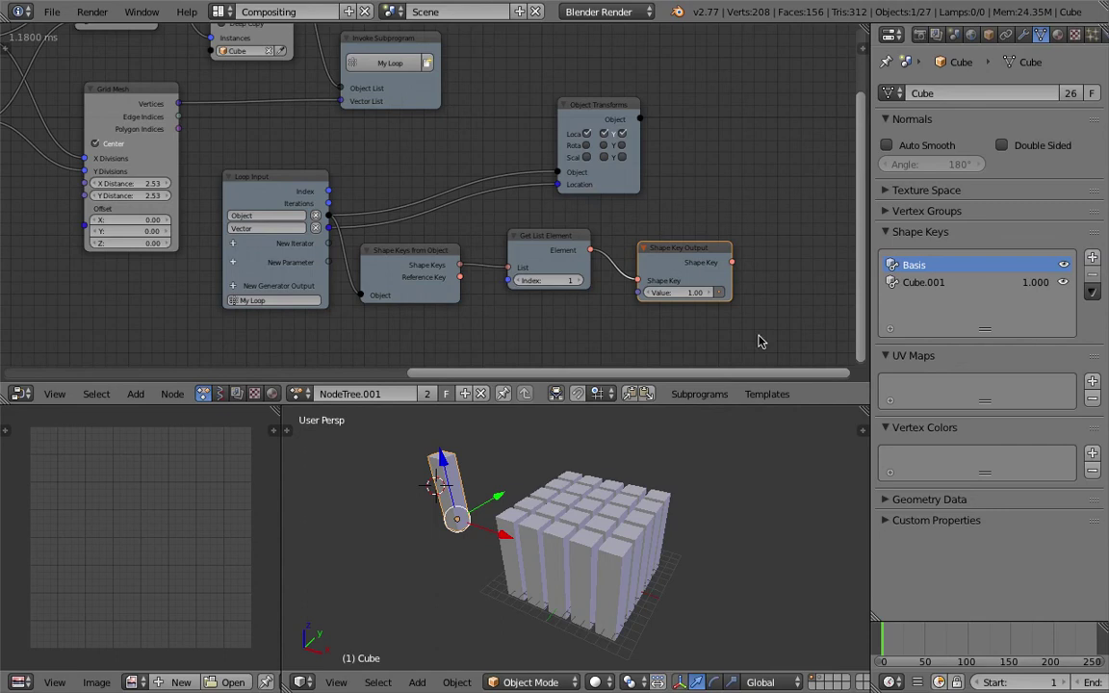
drag(684, 256, 699, 261)
scroll(611, 242, down, 1)
middle_drag(606, 242, 582, 193)
drag(660, 225, 700, 259)
middle_drag(487, 302, 493, 280)
key(ctrl+s)
click(490, 286)
key(shift+a)
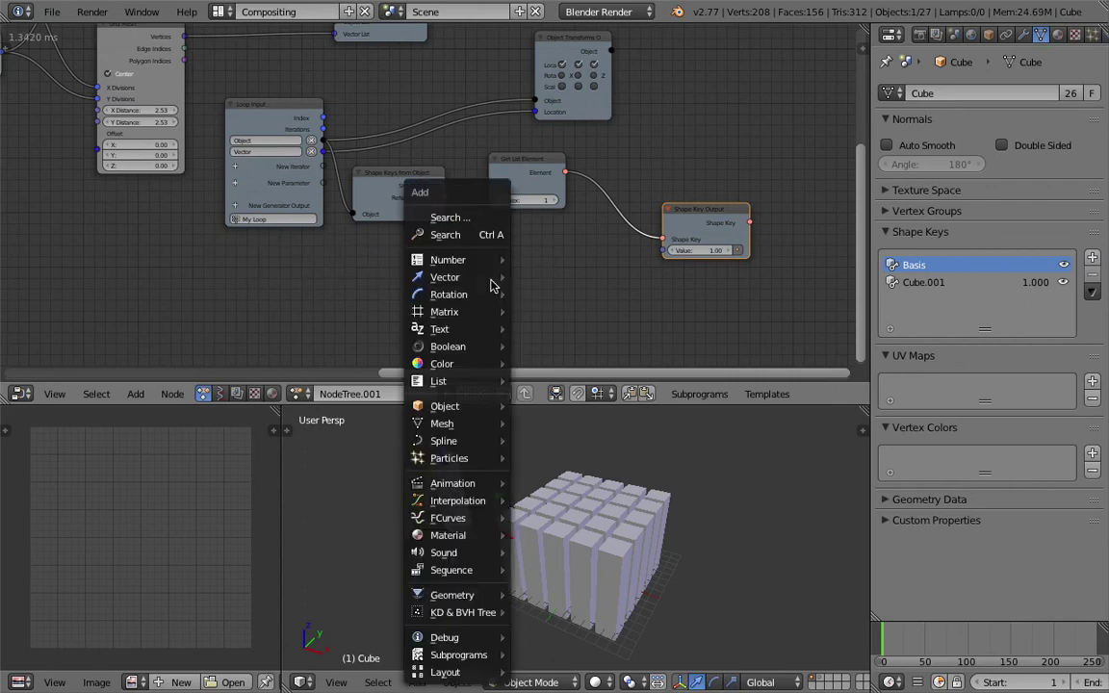
key(Escape)
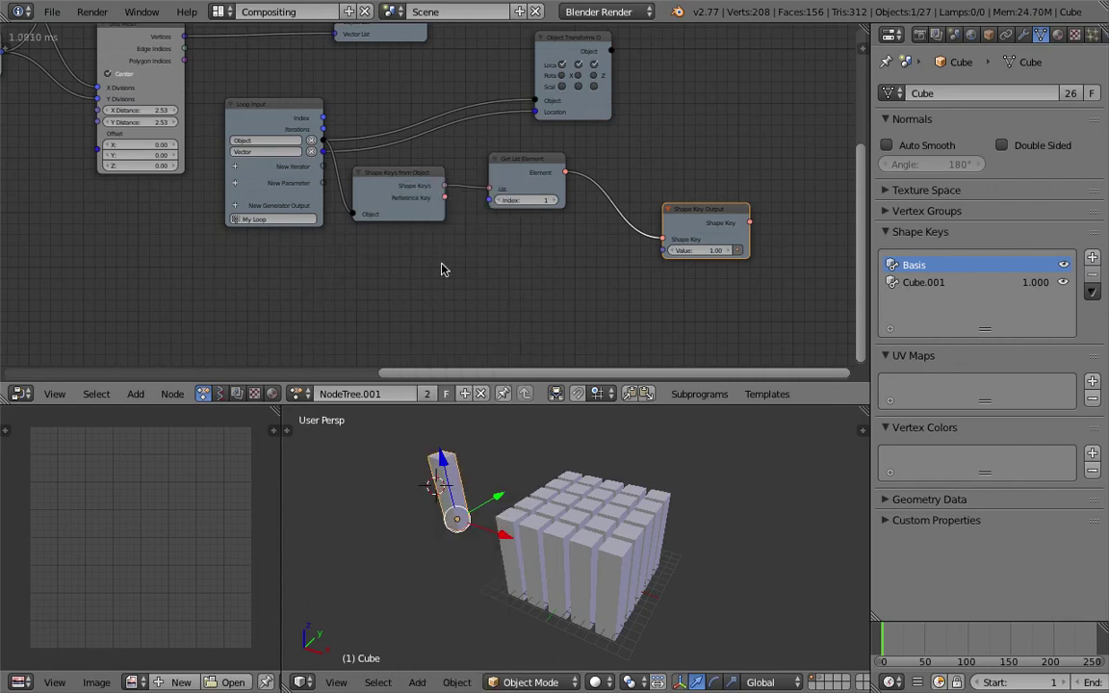
key(shift+a)
- Select several grid instances to inspect their mesh data, and enable Deep Copy on the Object Instancer
right_click(626, 505)
right_click(599, 570)
right_click(540, 550)
right_click(503, 539)
middle_drag(431, 271, 574, 364)
middle_drag(310, 241, 287, 251)
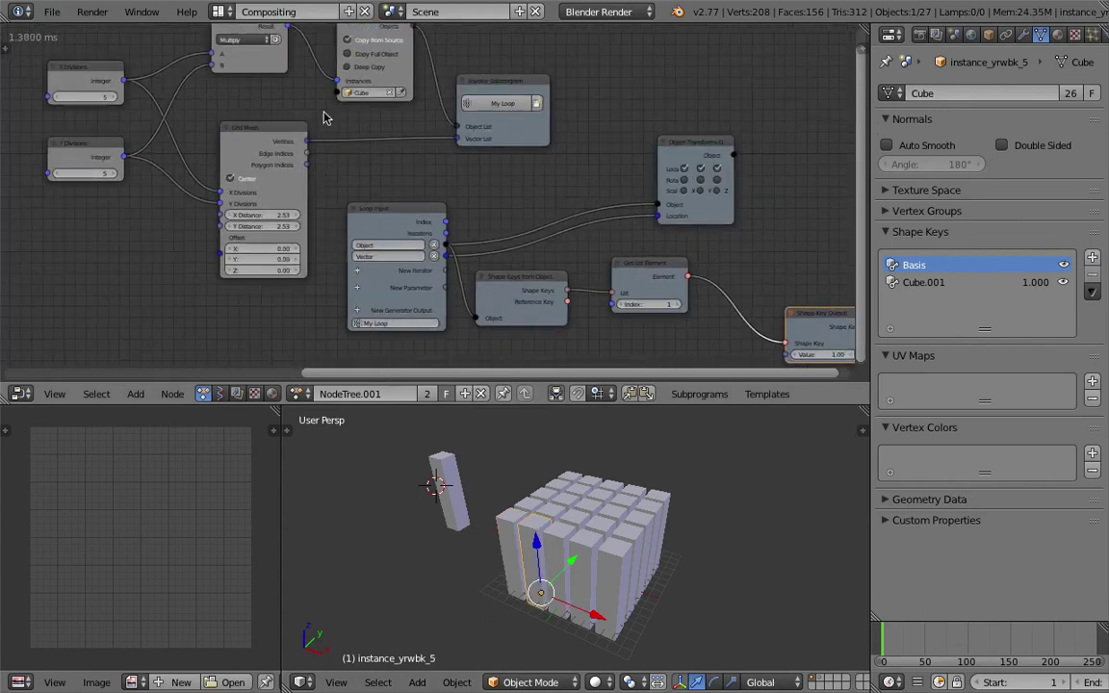
click(368, 68)
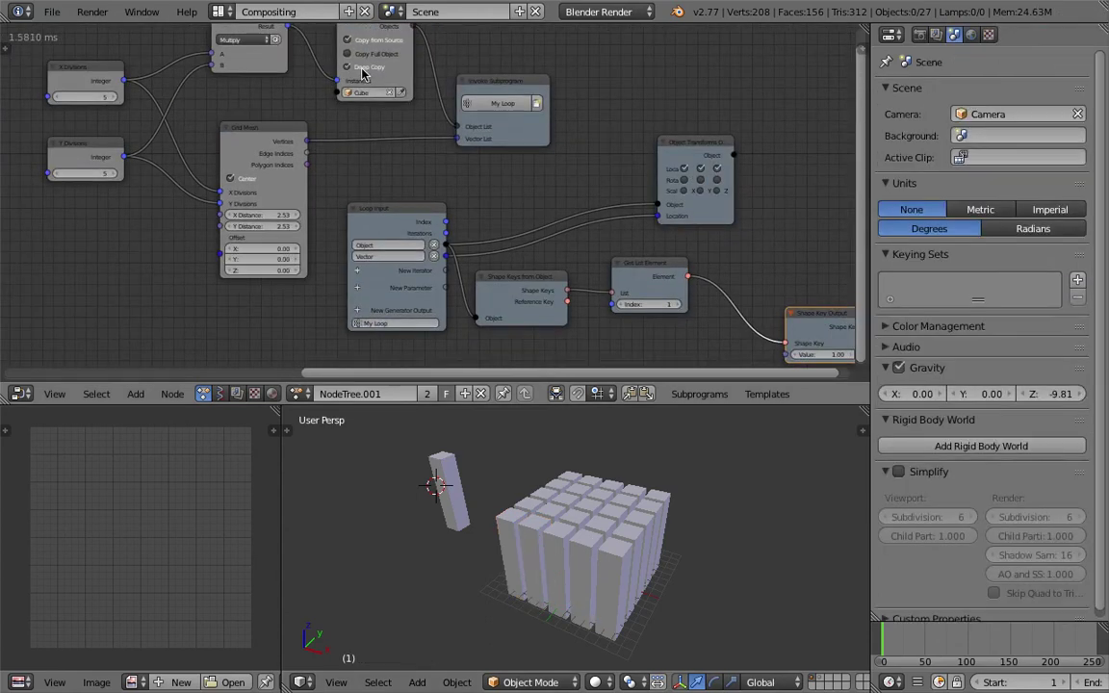
- Select two instances at the front of the grid and examine each one's own mesh data and shape key value
right_click(583, 537)
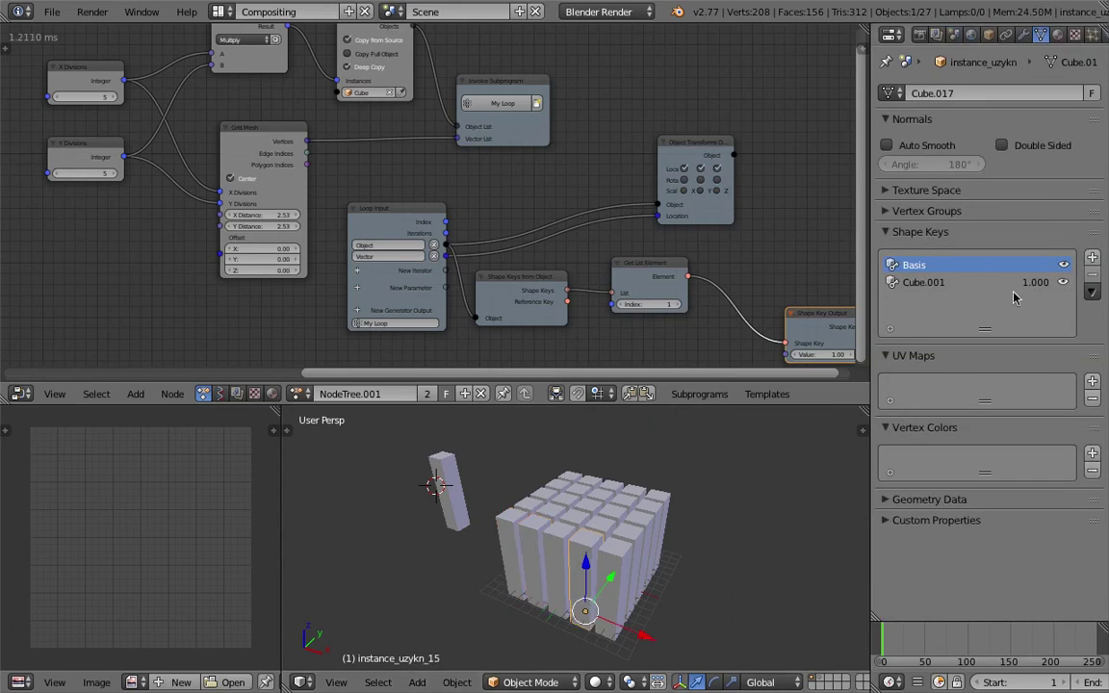
mouse_move(1037, 282)
mouse_down()
mouse_move(1023, 282)
mouse_move(1037, 282)
mouse_up()
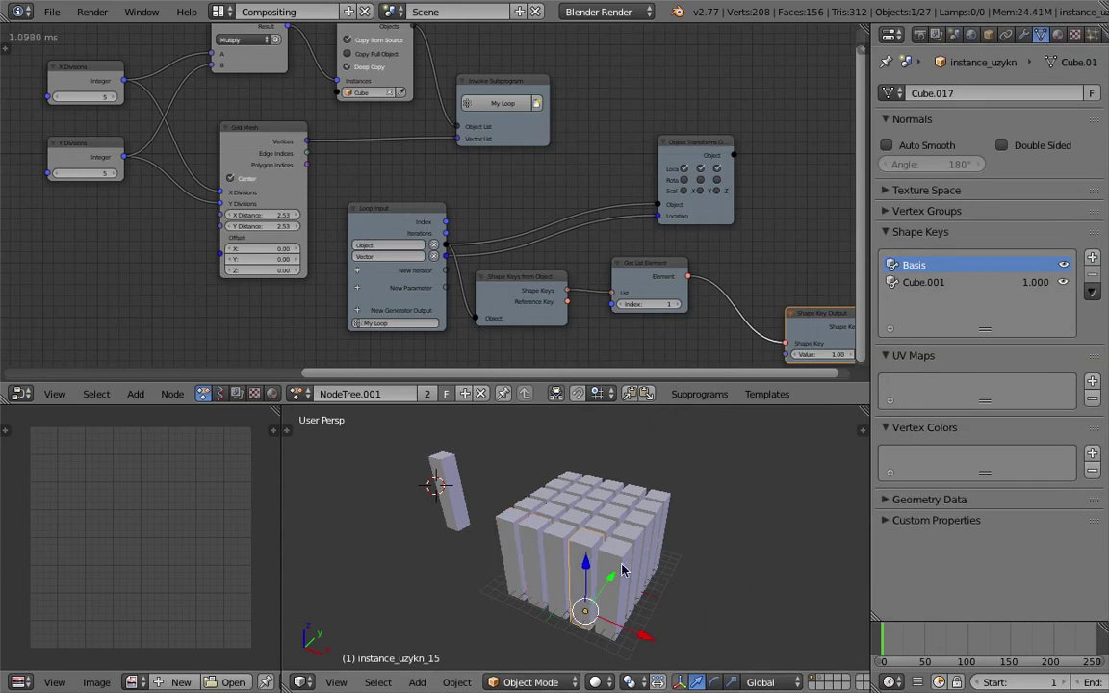
middle_drag(622, 566, 628, 557)
right_click(646, 544)
middle_drag(701, 502, 676, 523)
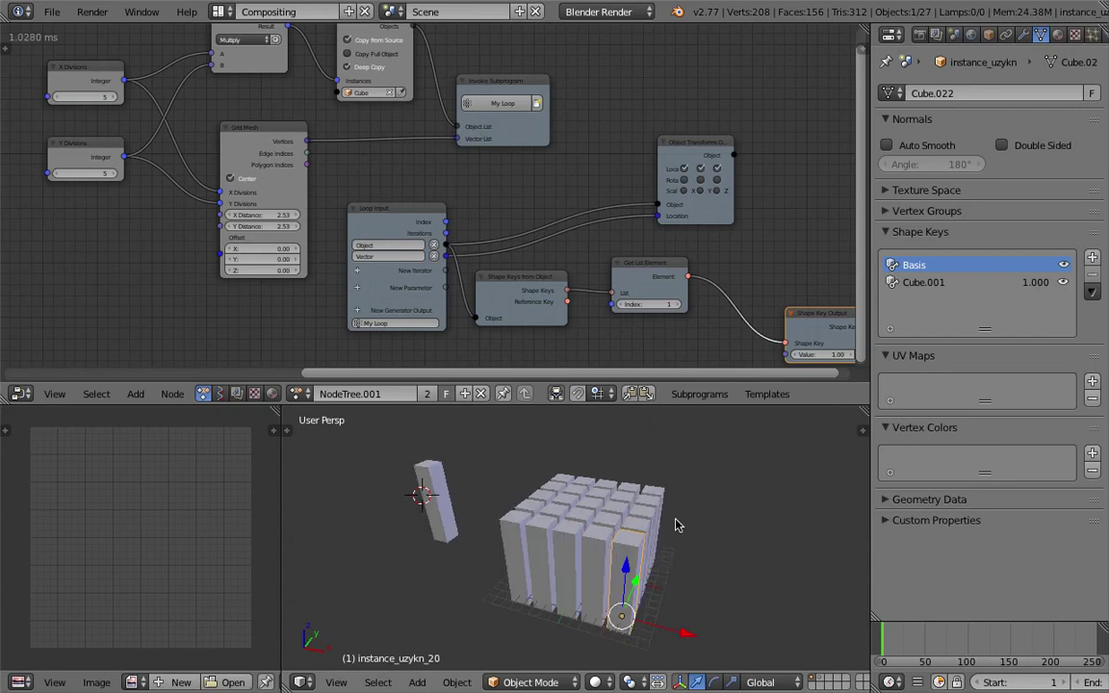
scroll(675, 523, down, 1)
middle_drag(579, 319, 482, 268)
middle_drag(621, 296, 612, 286)
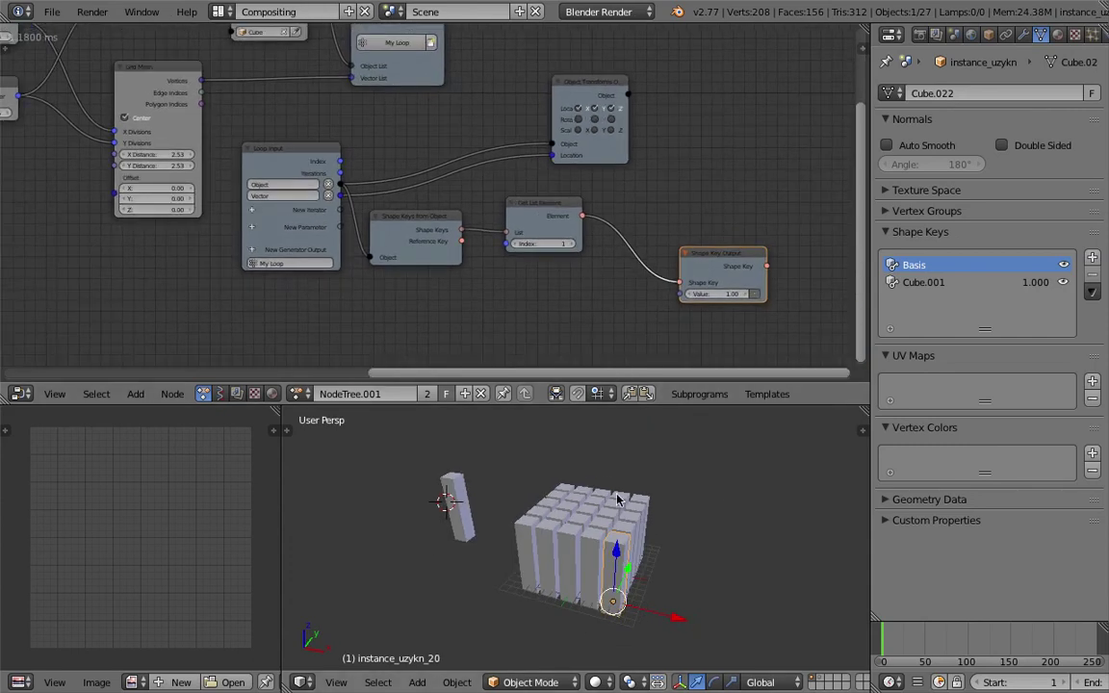
middle_drag(587, 532, 568, 528)
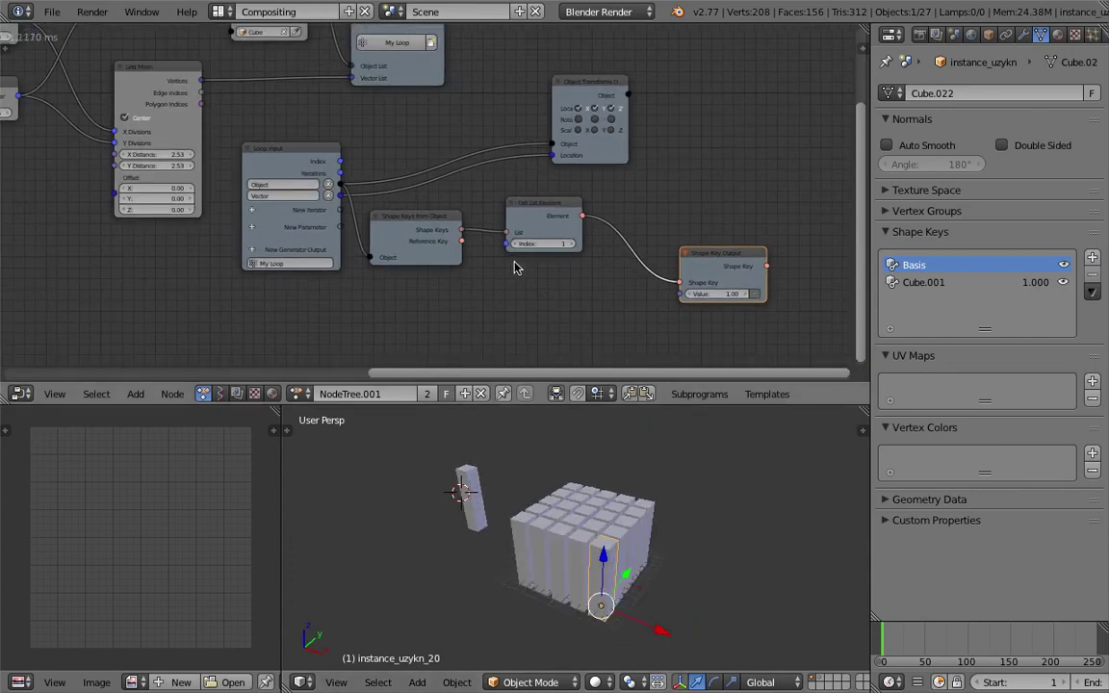
- Add a Delay Time node and place it below Get List Element, narrowing the properties area slightly
key(shift+a)
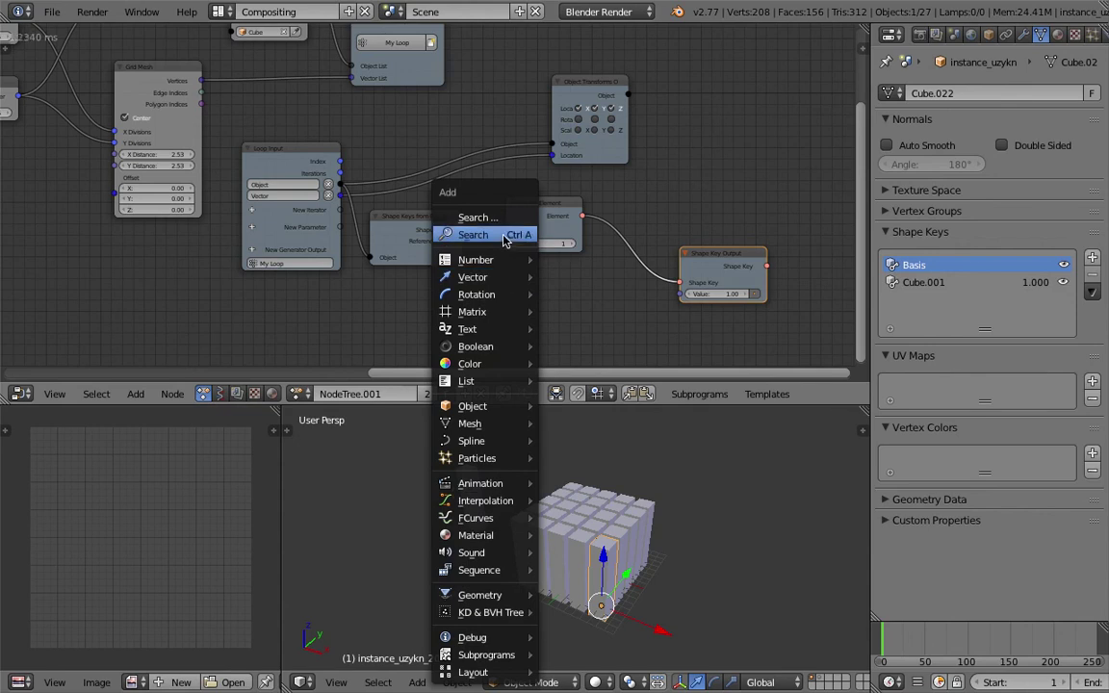
click(504, 235)
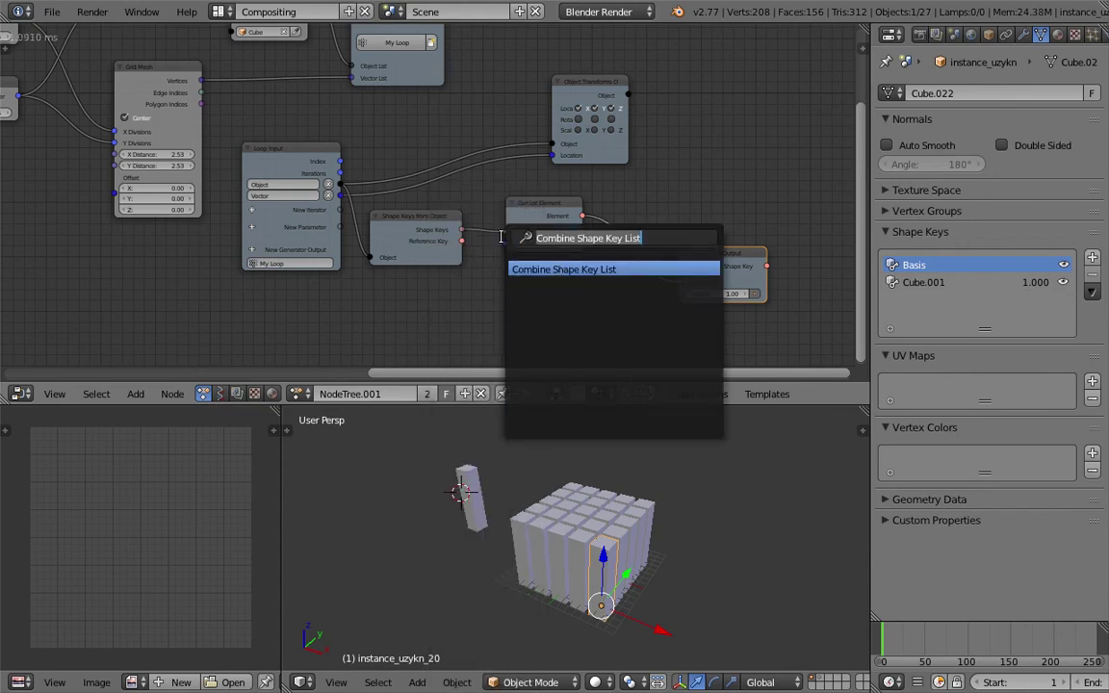
text(delay)
key(Return)
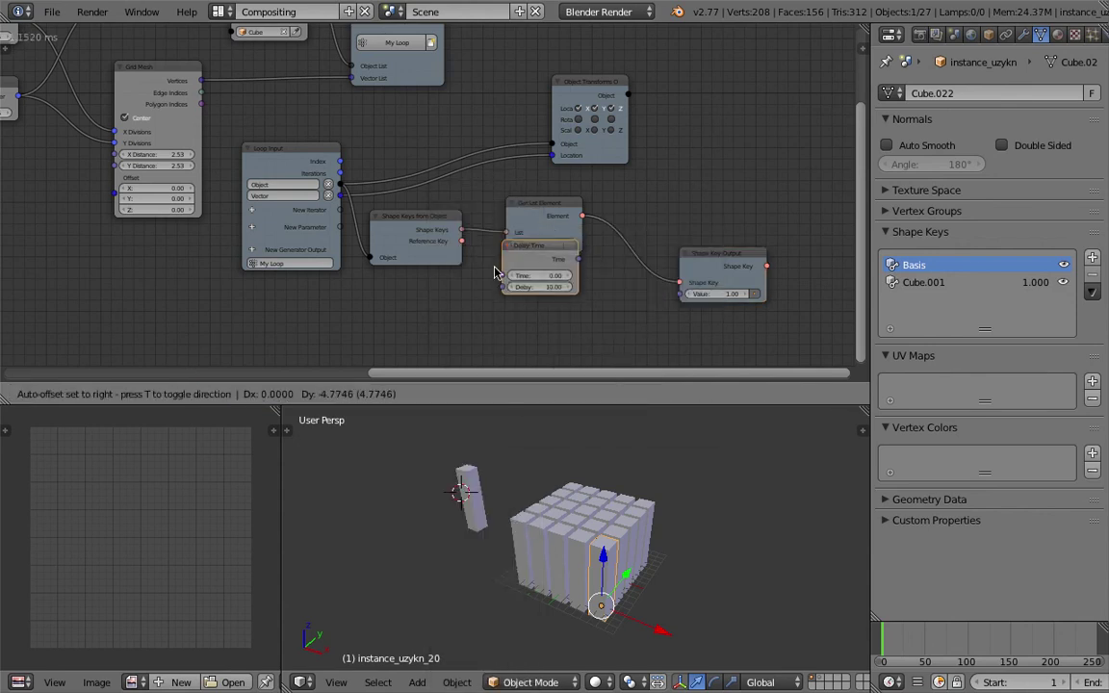
click(496, 322)
scroll(553, 336, up, 2)
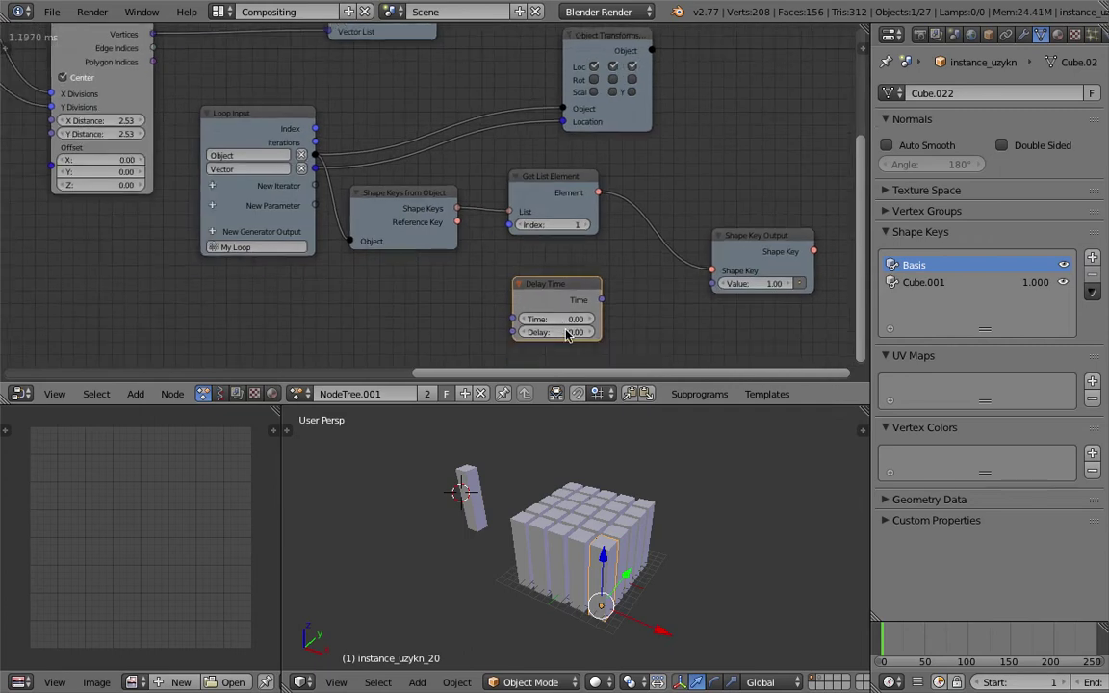
drag(581, 286, 599, 282)
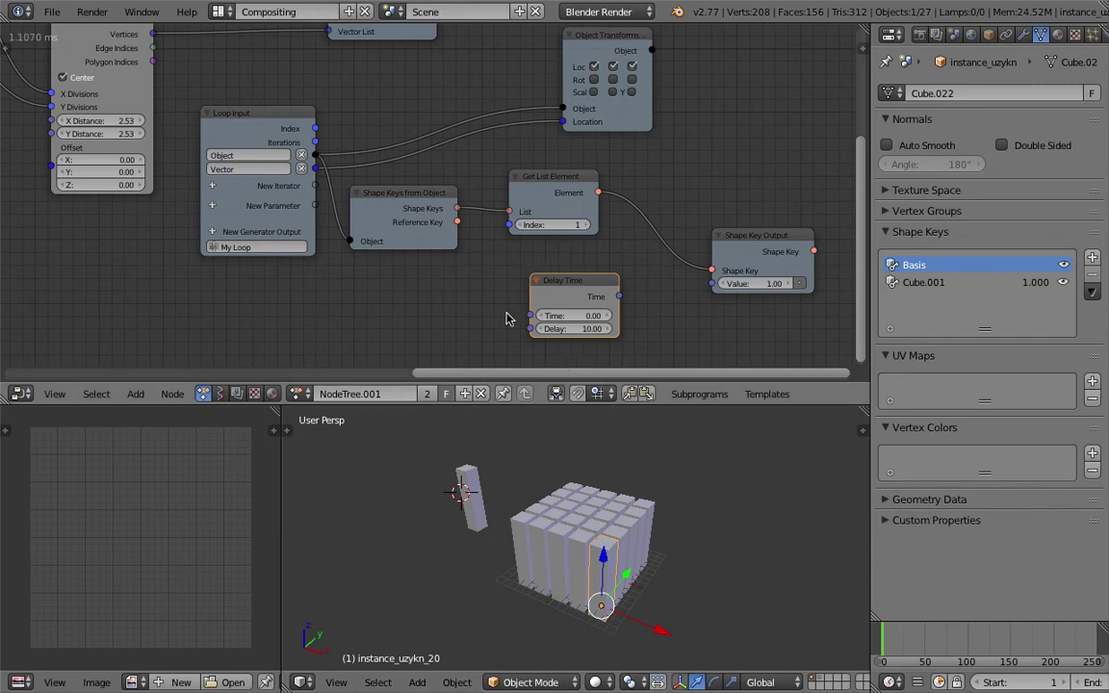
drag(870, 257, 877, 257)
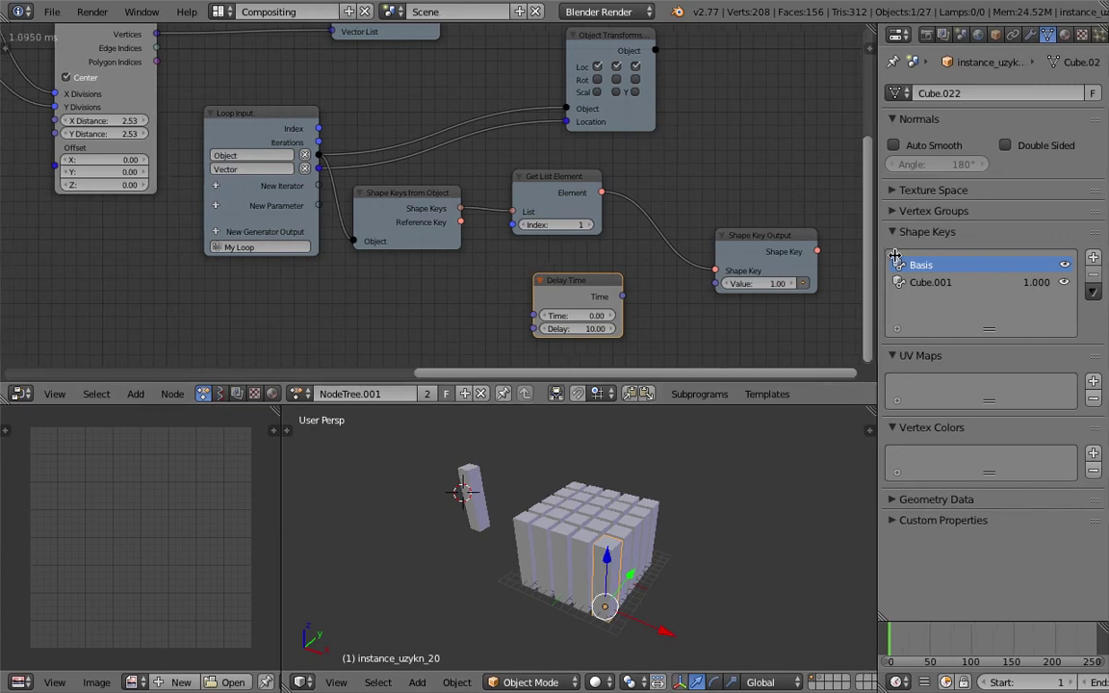
drag(568, 281, 549, 276)
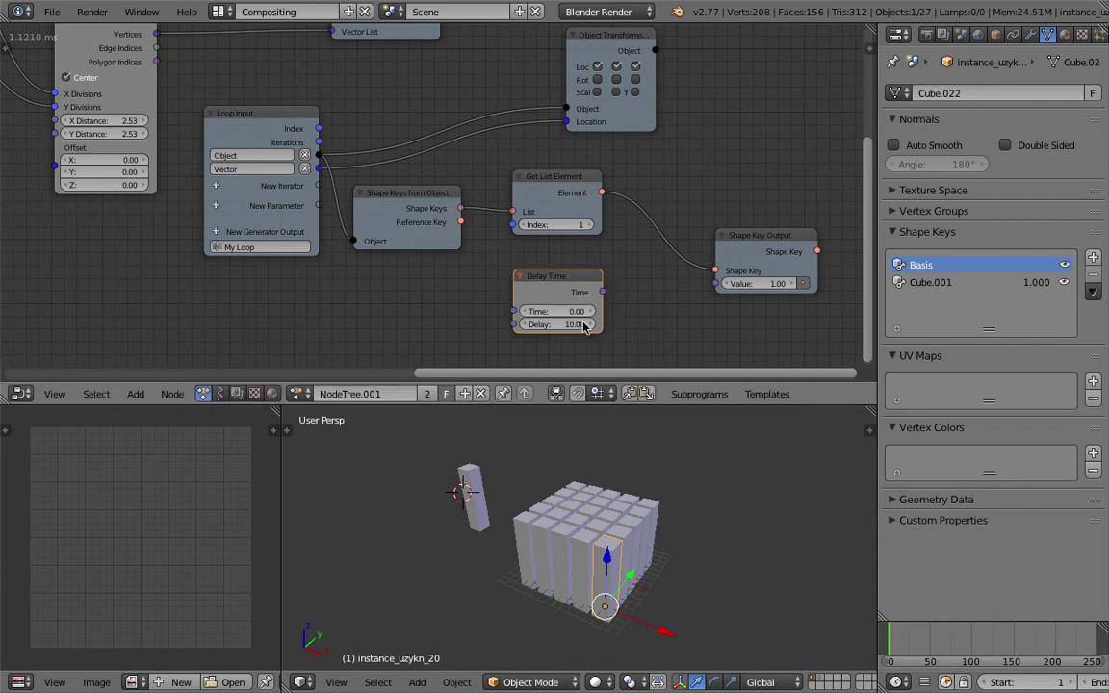
- Link the Loop Input's Index to Delay Time's Delay and its Time output to the Shape Key Output's Value
drag(325, 137, 513, 325)
drag(602, 292, 715, 284)
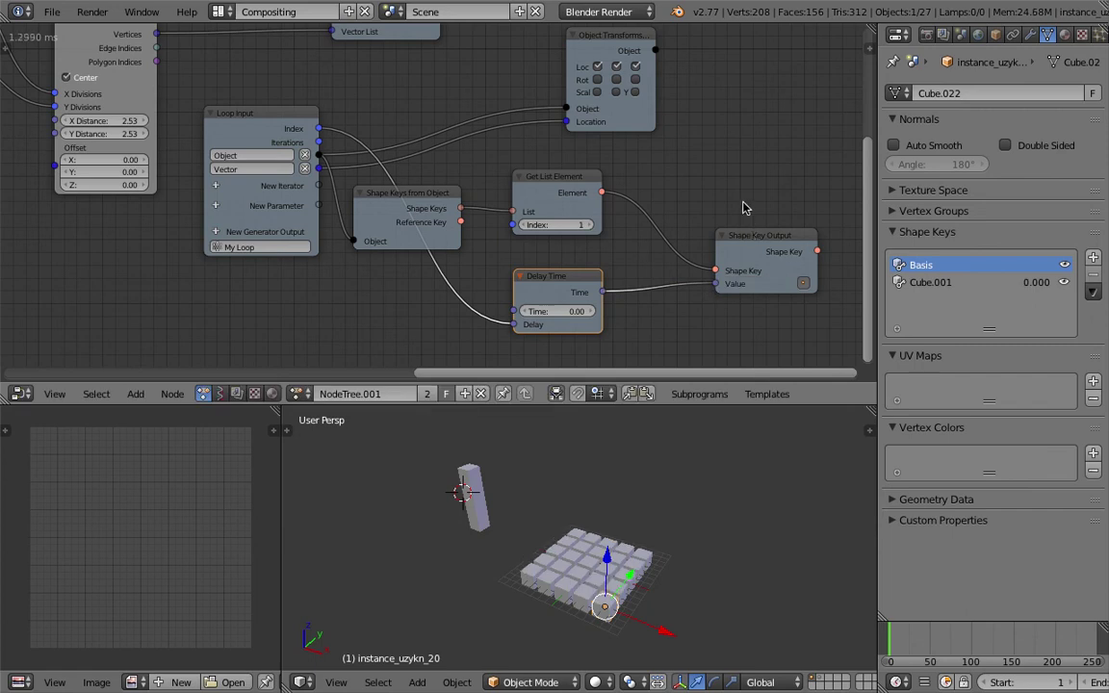
key(g)
click(710, 238)
drag(559, 262, 572, 290)
middle_drag(583, 260, 568, 245)
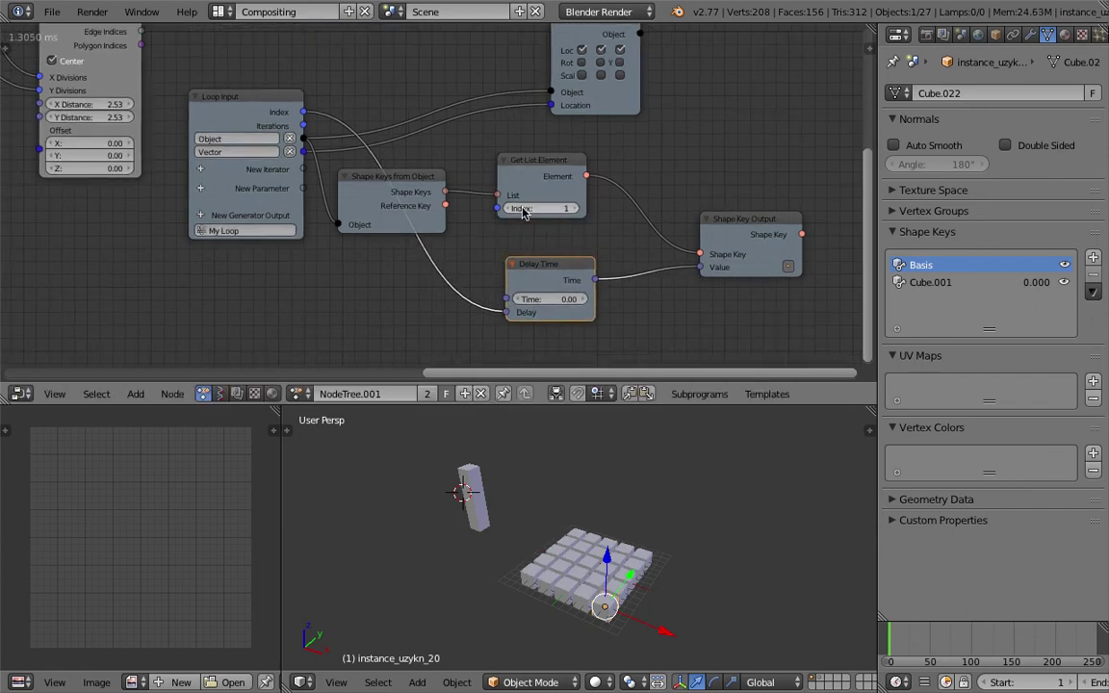
- Vary the Delay Time node's Time through 21.00 and 20.01 up to 28.35 while observing the grid from several angles
drag(554, 299, 686, 299)
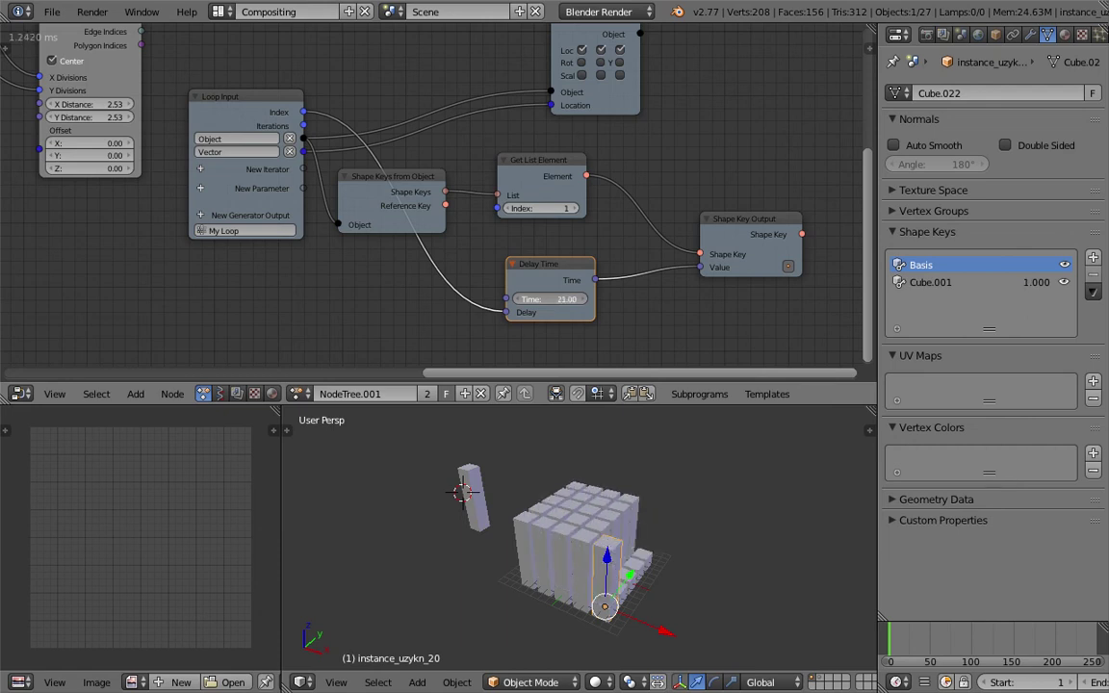
middle_drag(630, 521, 540, 532)
mouse_move(554, 299)
mouse_down()
mouse_move(500, 299)
mouse_move(539, 299)
mouse_up()
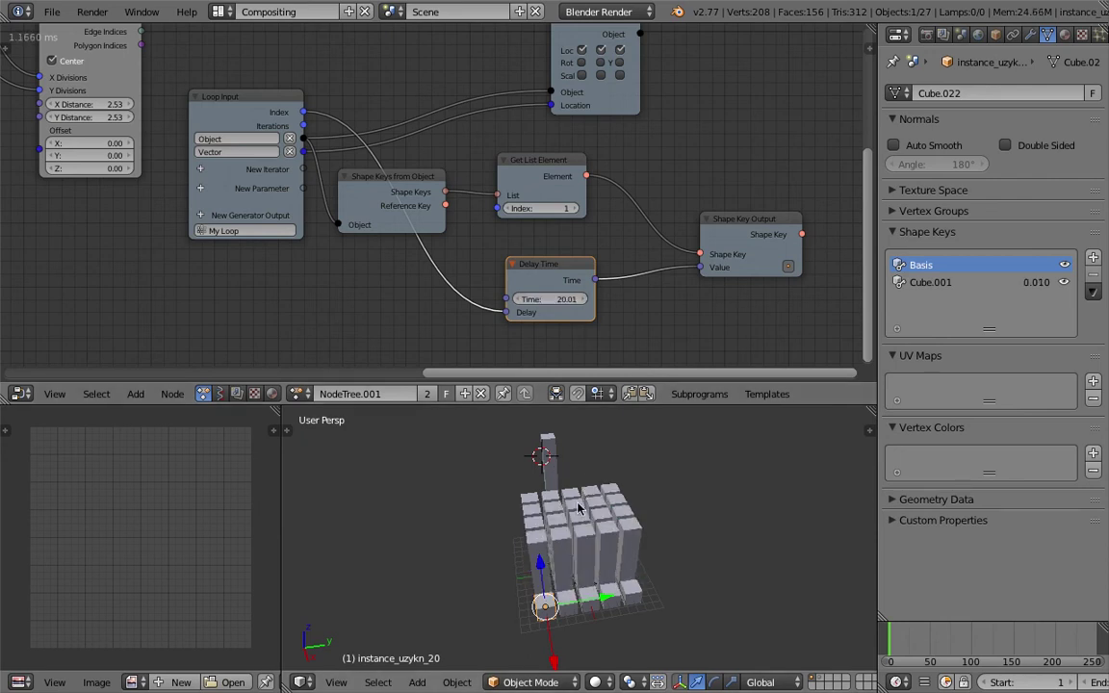
middle_drag(582, 504, 691, 502)
drag(556, 300, 583, 299)
middle_drag(555, 300, 524, 311)
scroll(581, 456, down, 2)
middle_drag(601, 520, 575, 524)
scroll(574, 522, up, 2)
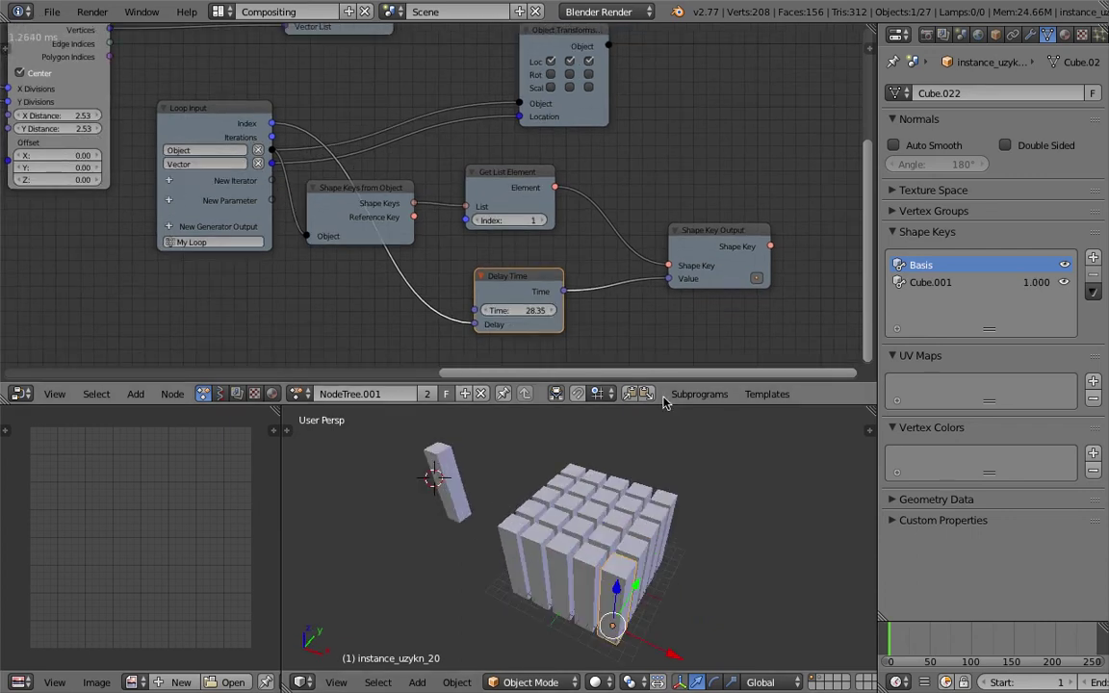
- Enlarge the 3D viewport and lower the Delay Time node's Time to 14.55
drag(672, 404, 674, 366)
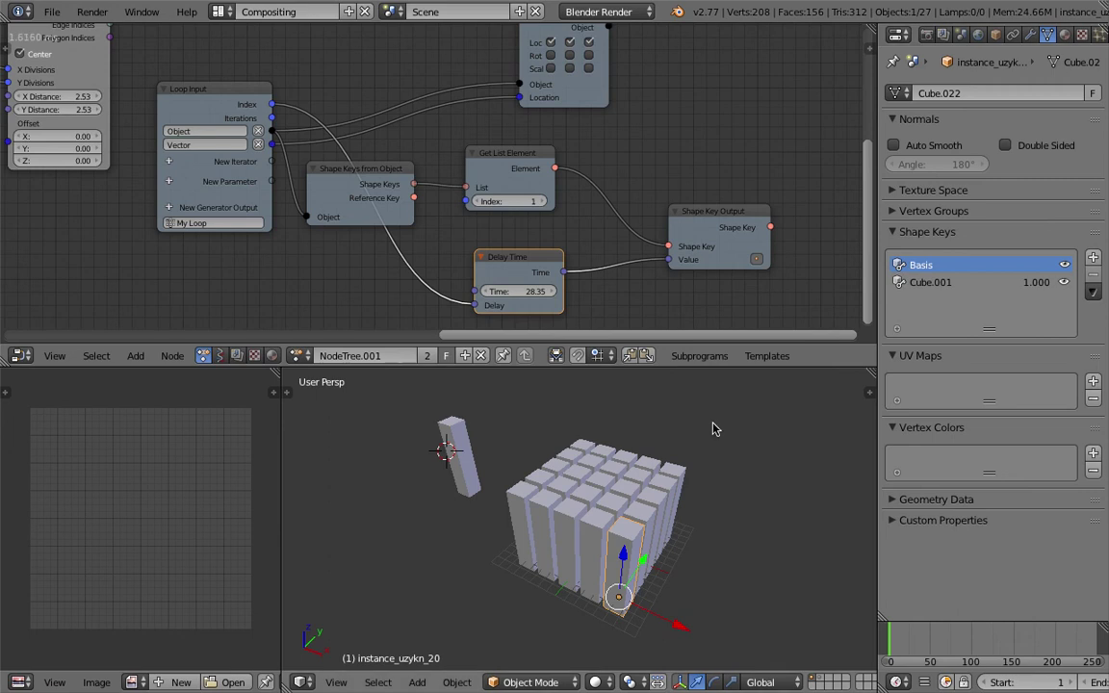
middle_drag(713, 426, 541, 600)
drag(527, 291, 402, 291)
- Shift Shape Key Output, Get List Element and Delay Time away from Loop Input to make room for another node
scroll(677, 235, down, 2)
drag(695, 206, 758, 201)
drag(493, 157, 539, 144)
drag(508, 250, 596, 239)
- Add a Random Number node below Shape Keys from Object and link the Loop Input's Index to its Seed
key(shift+a)
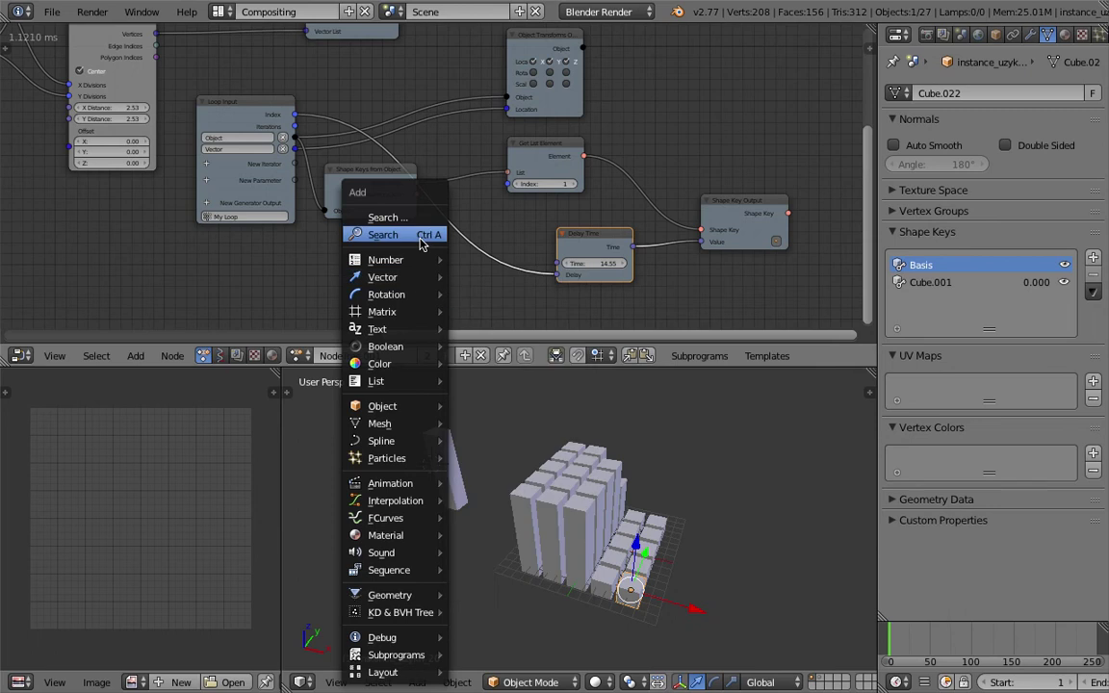
click(421, 236)
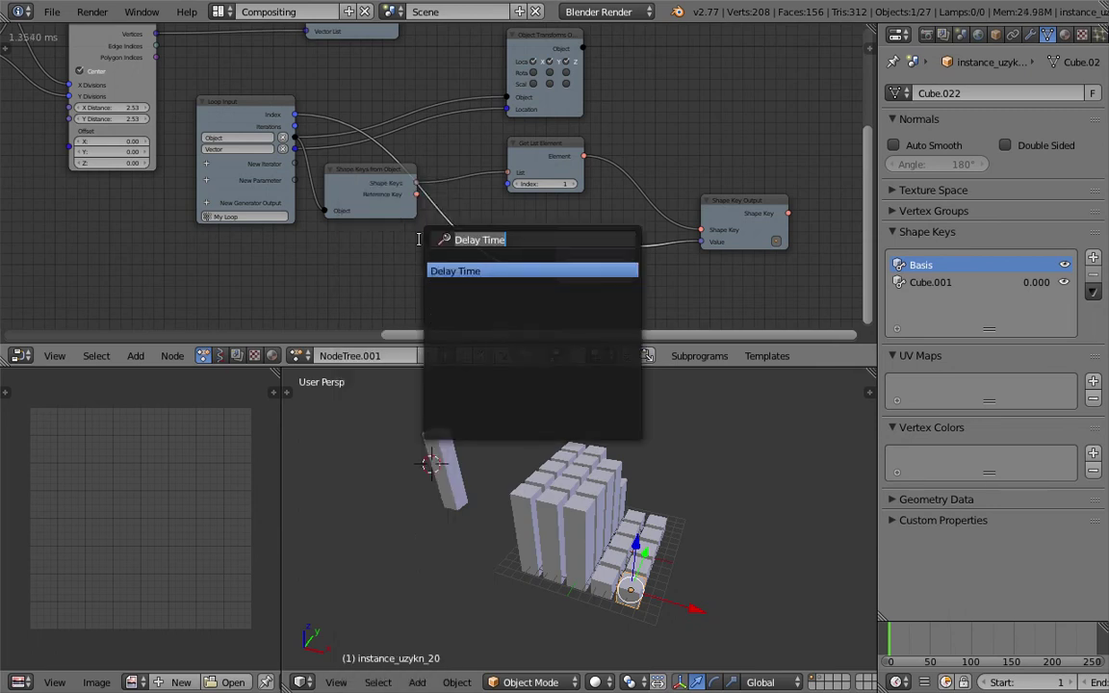
text(random)
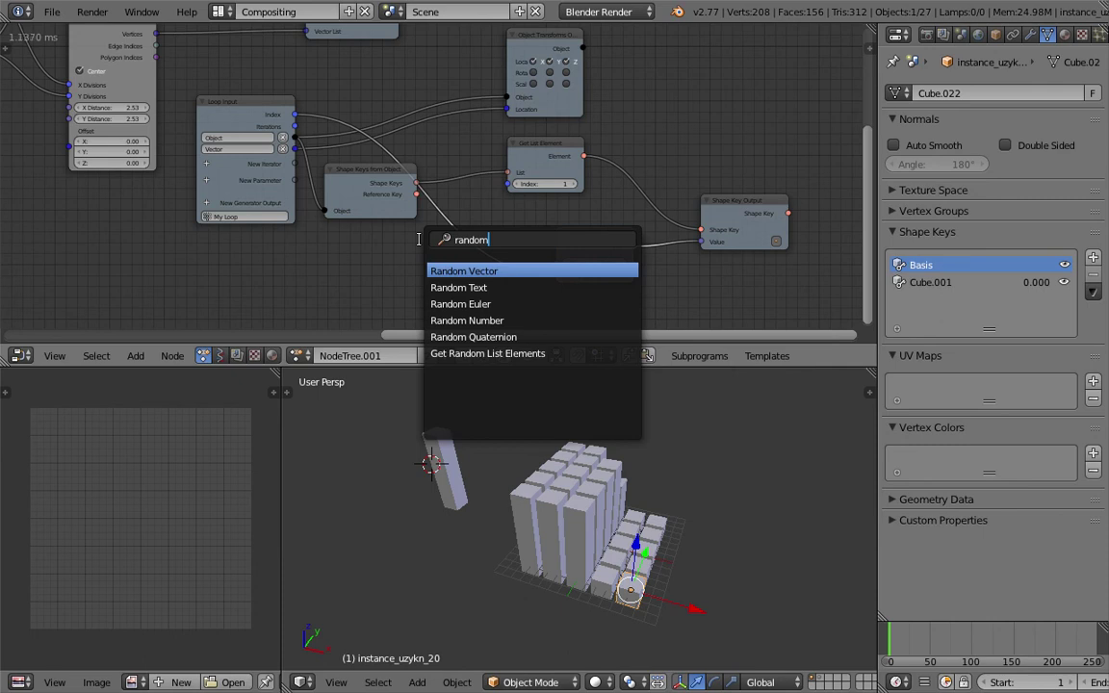
key(Down)
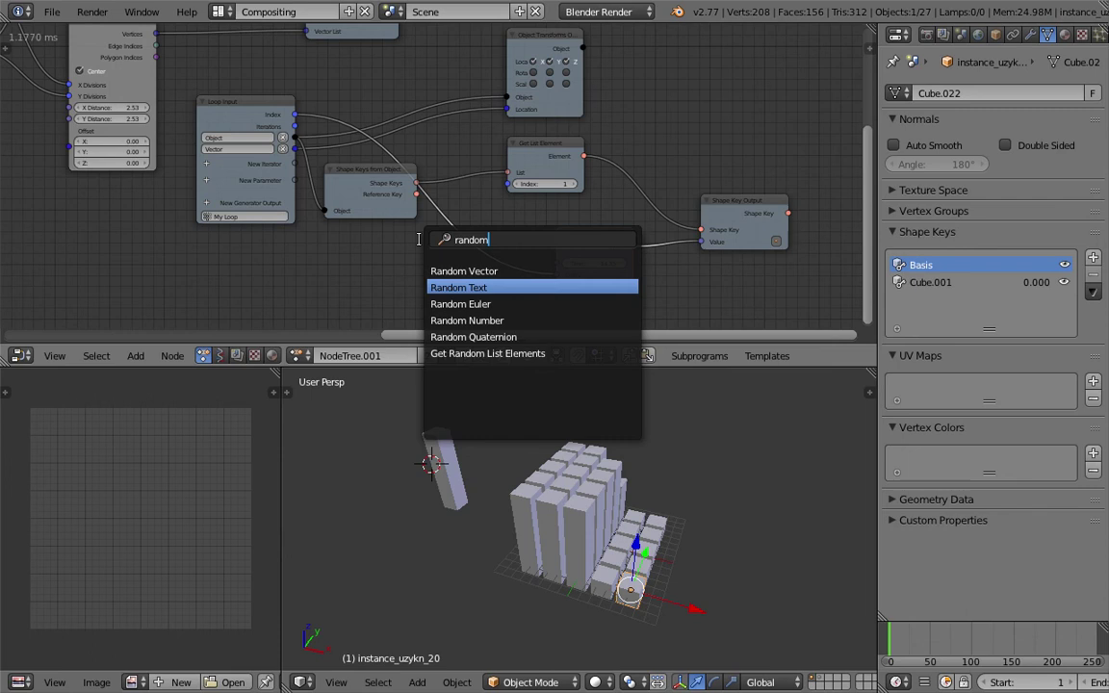
key(Down)
key(Down)
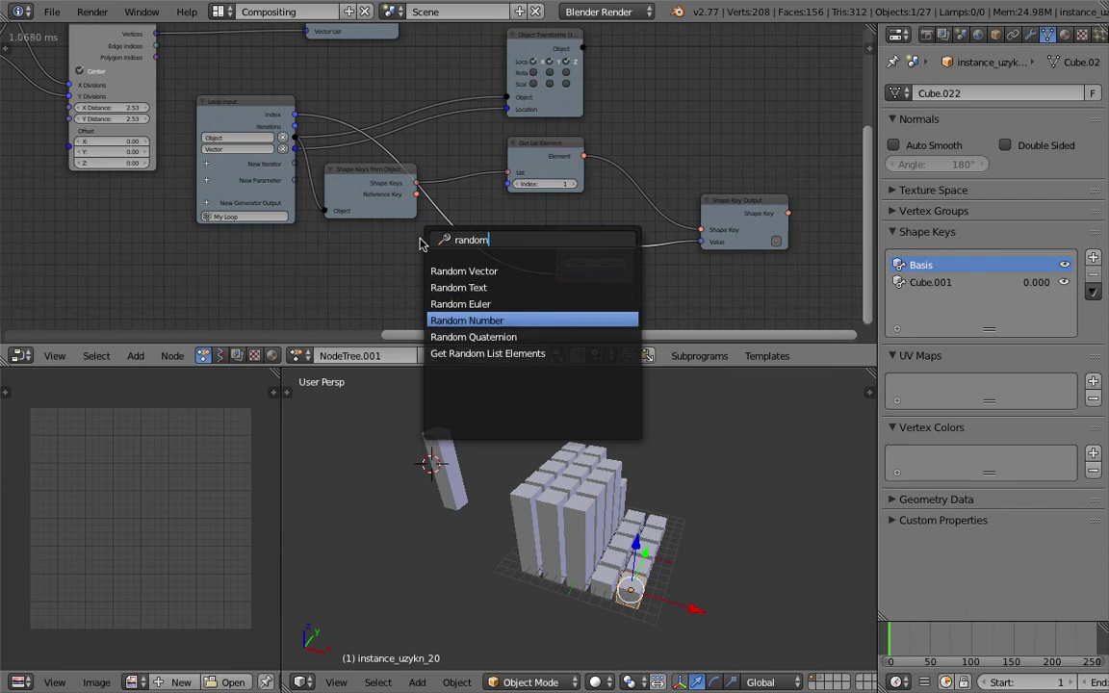
key(Return)
click(368, 258)
middle_drag(396, 220, 411, 198)
drag(274, 89, 386, 276)
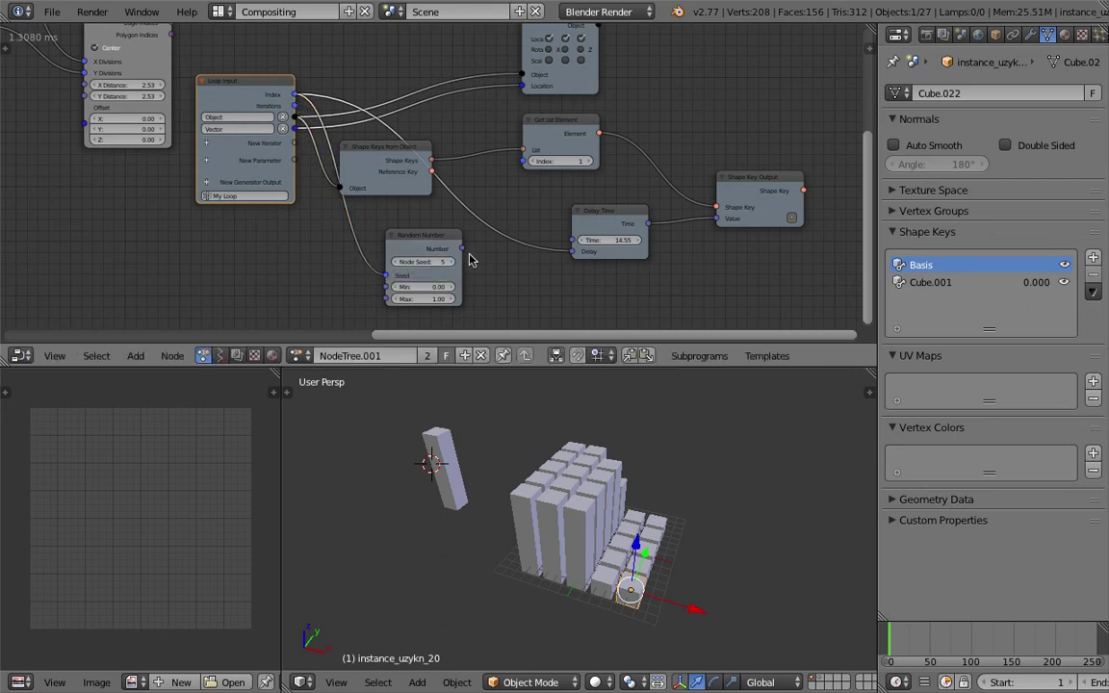
- Link the Random Number node's output to the Delay Time node's Delay input and move Random Number closer to it
drag(461, 248, 488, 253)
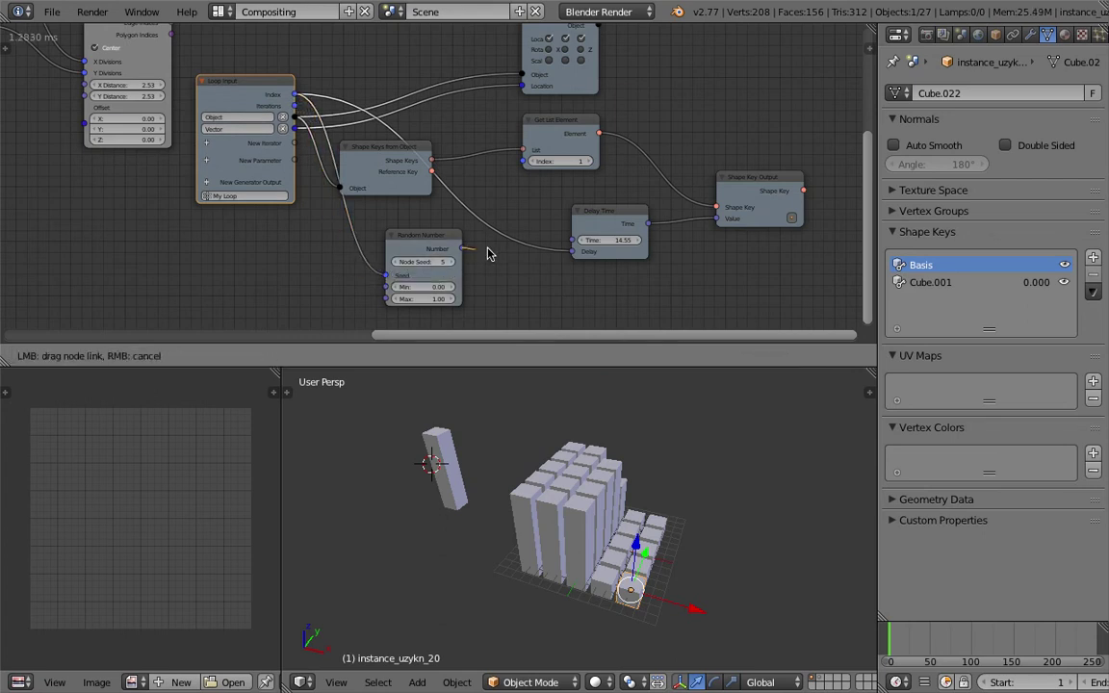
drag(556, 253, 569, 254)
drag(429, 245, 483, 234)
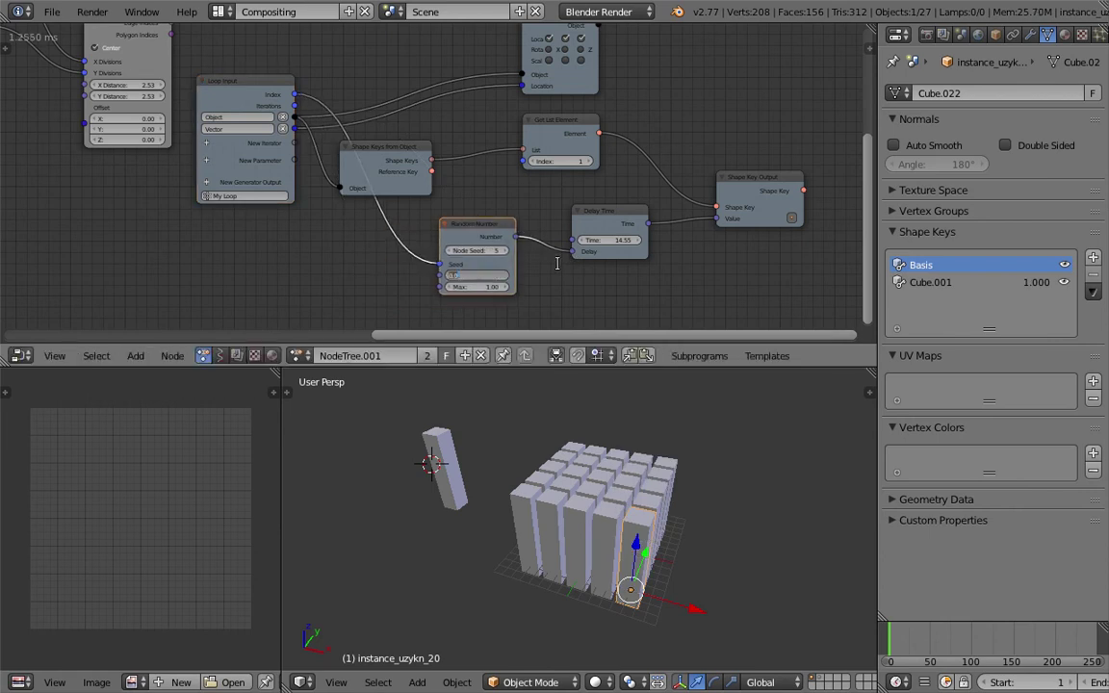
- Set the Random Number node's Min to -10 and Max to 10
scroll(544, 283, up, 2)
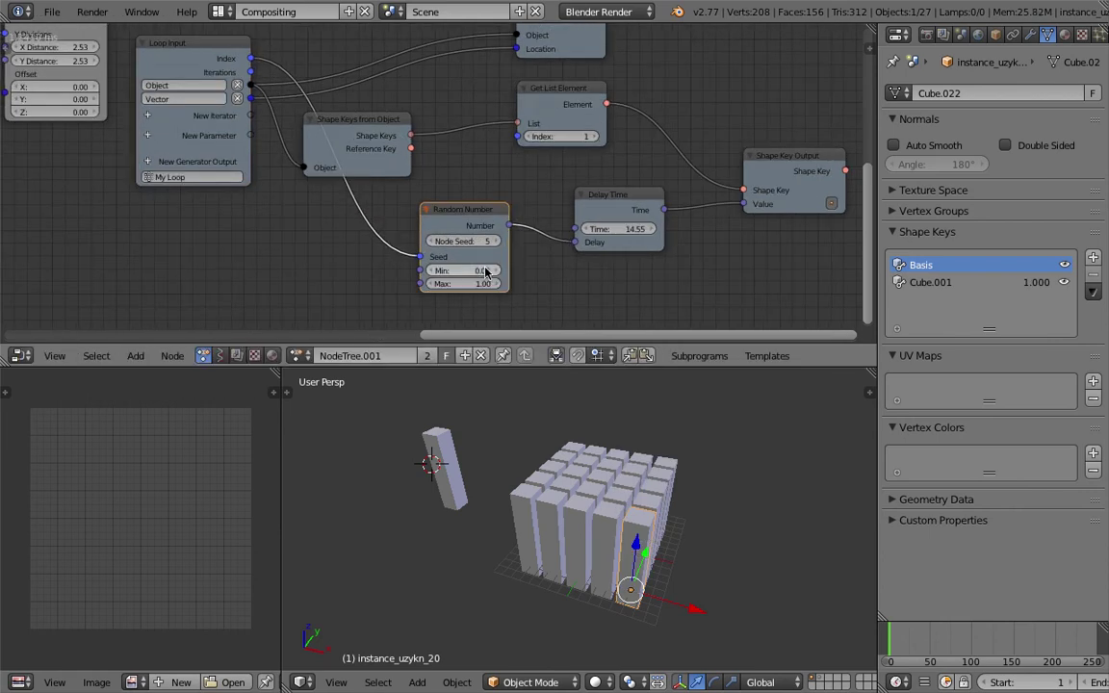
click(466, 271)
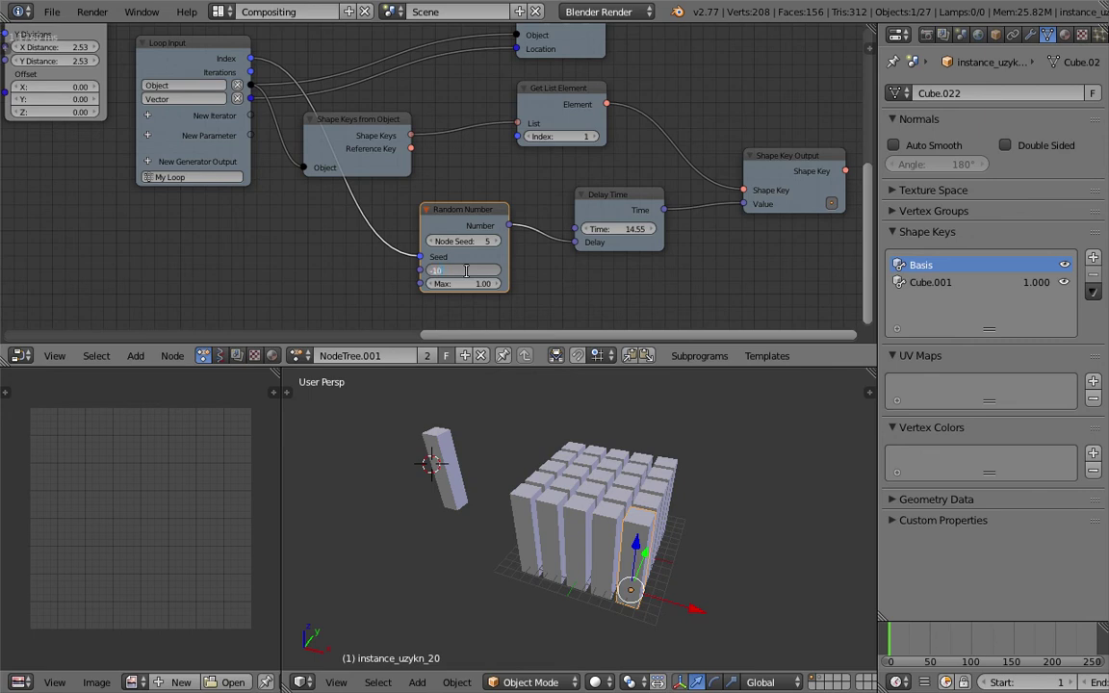
text(-10)
key(Return)
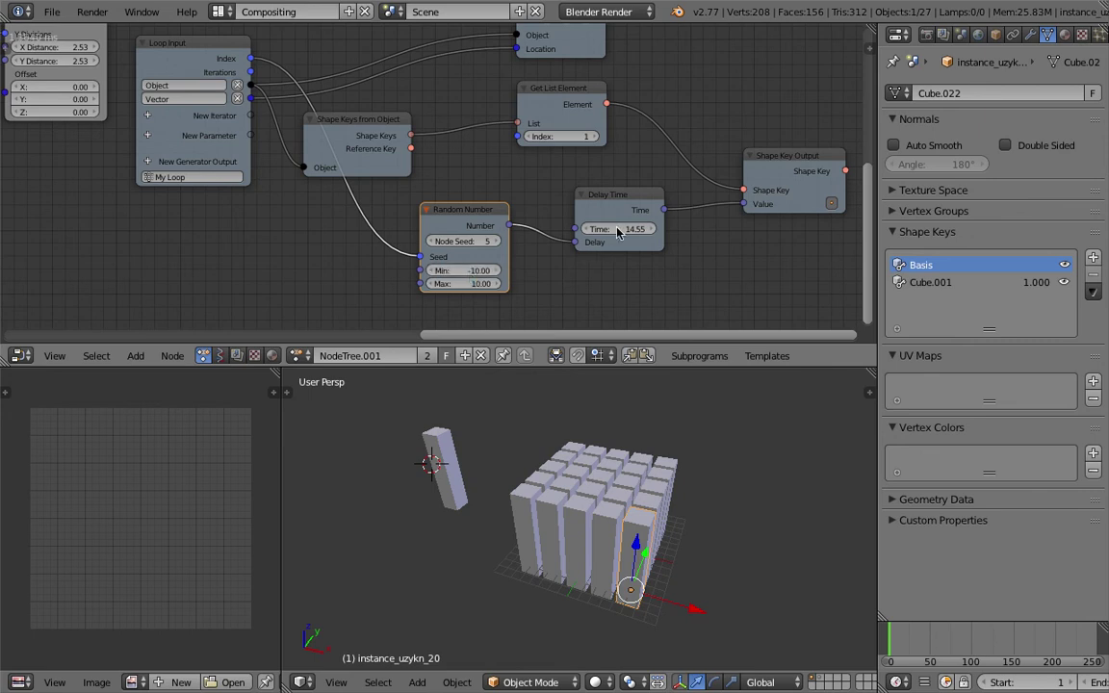
- Lower the Delay Time node's Time to 3.12 and view the grid from another angle
drag(619, 229, 420, 272)
middle_drag(659, 529, 616, 552)
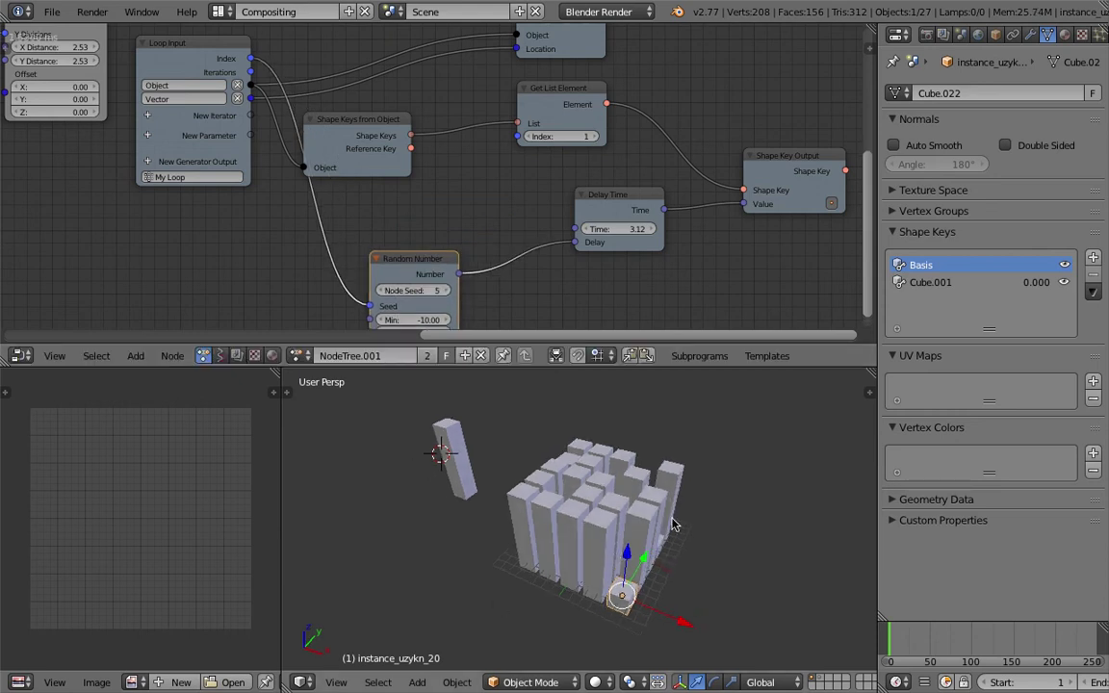
key(ctrl+z)
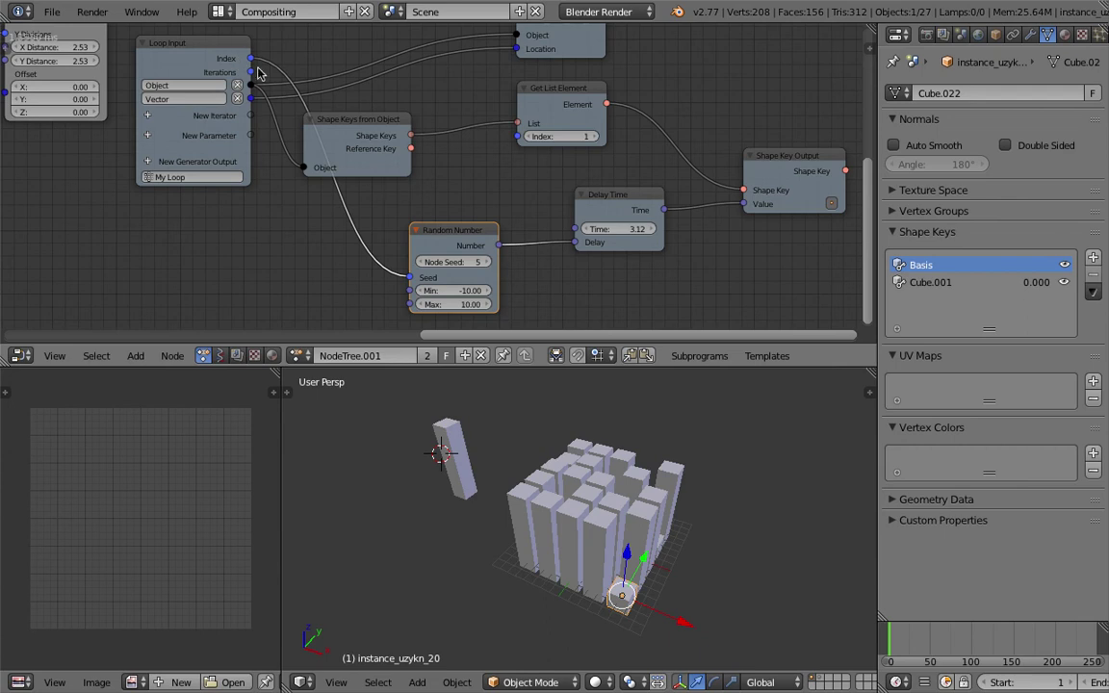
- Change the Random Number node's Node Seed to 460 and set its Min to 0
drag(453, 262, 636, 262)
drag(463, 229, 452, 219)
click(448, 279)
text(0)
key(Return)
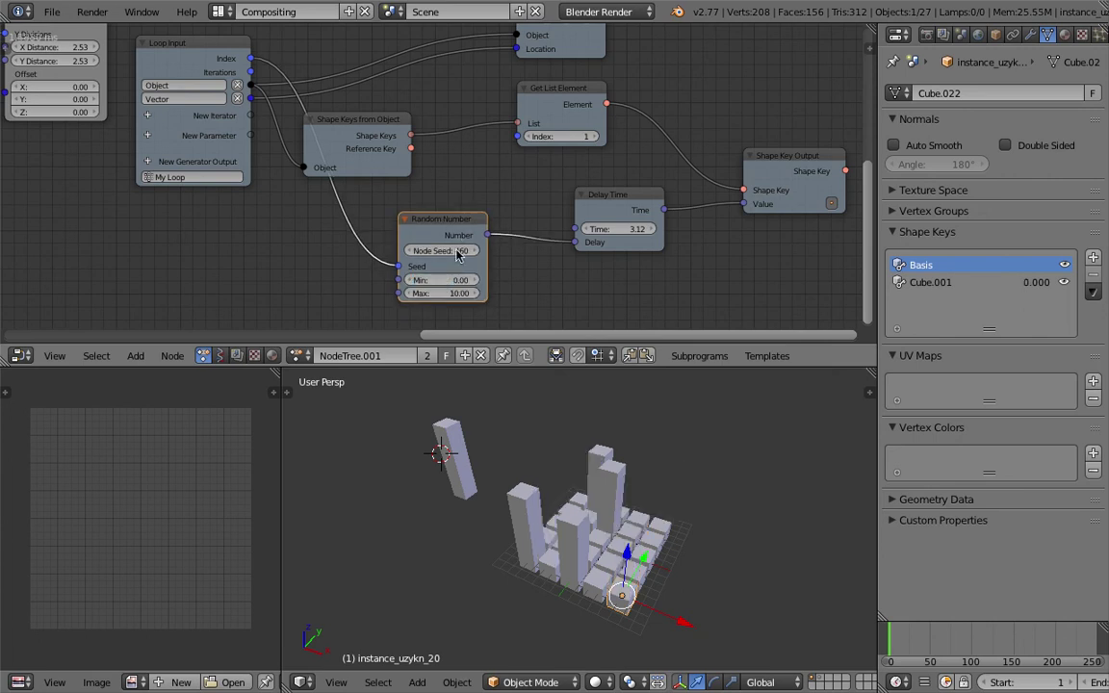
- Raise the Delay Time node's Time to 12.96 while observing the grid from several angles
drag(621, 230, 732, 230)
middle_drag(647, 481, 541, 490)
drag(621, 229, 645, 229)
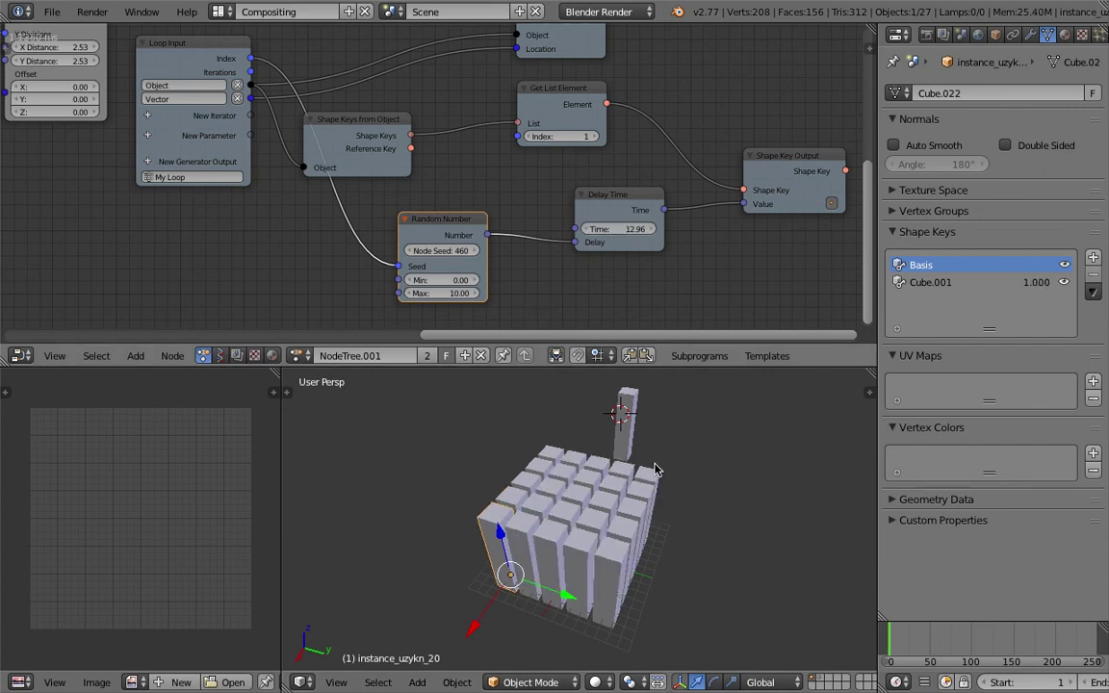
middle_drag(723, 495, 616, 441)
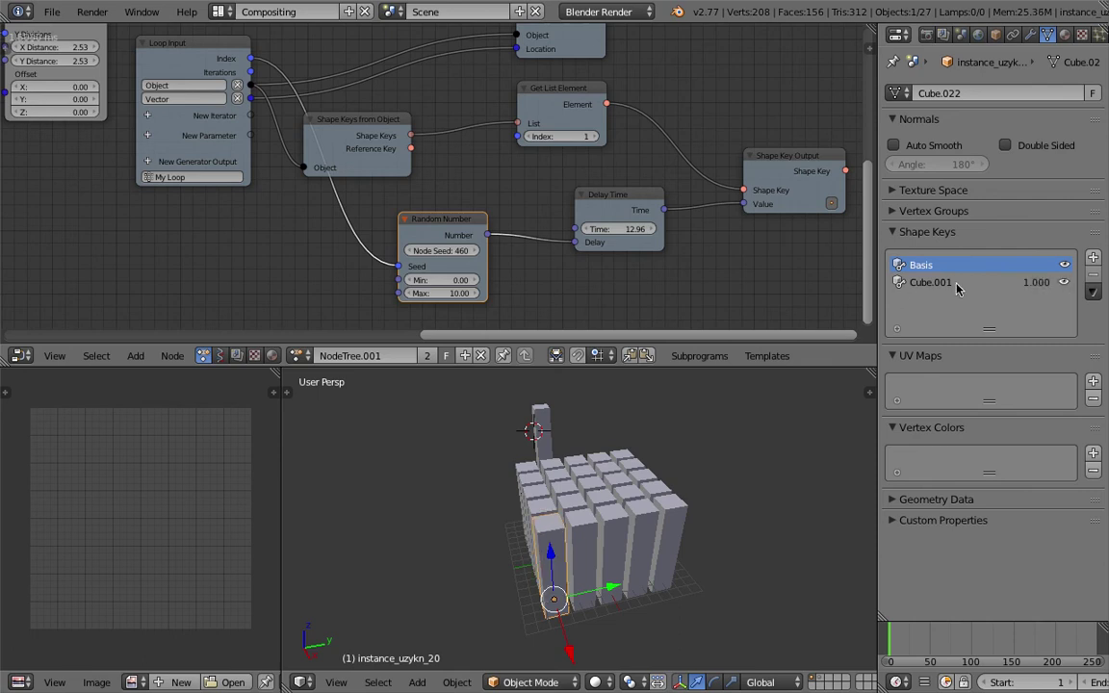
middle_drag(694, 495, 923, 387)
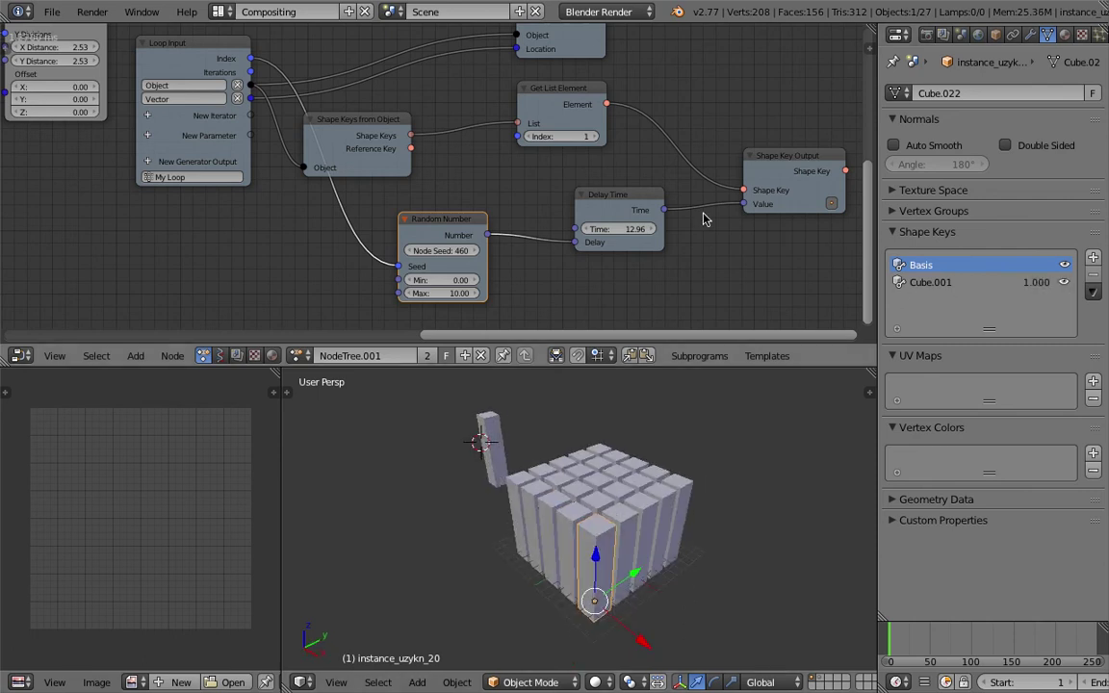
scroll(655, 171, down, 1)
middle_drag(685, 242, 666, 242)
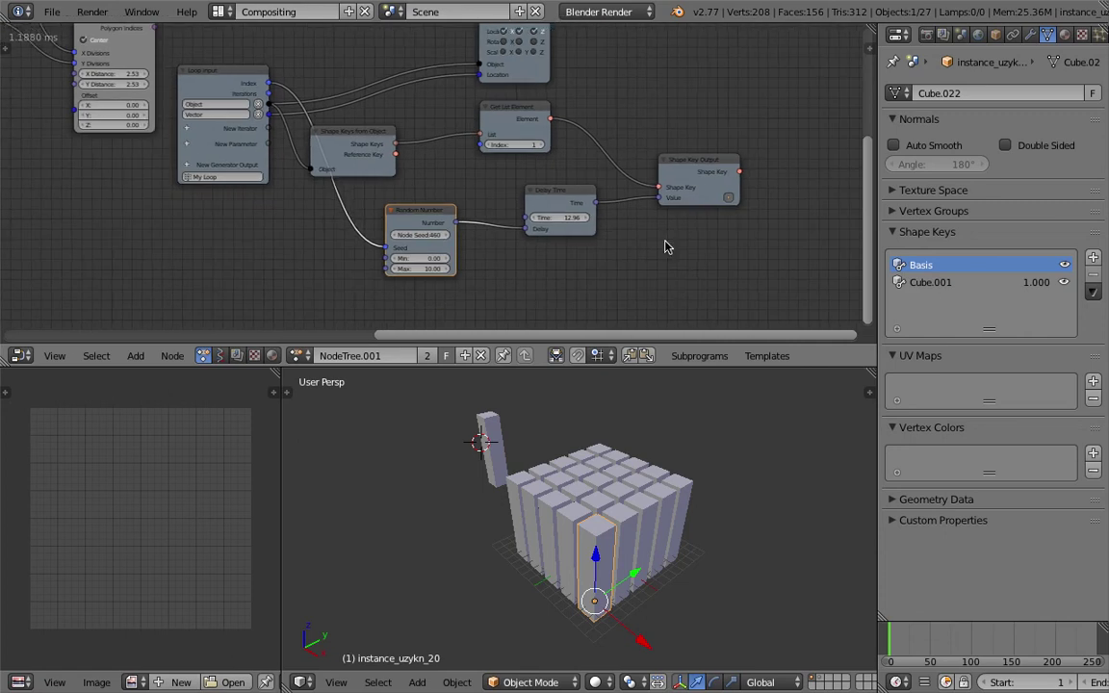
- Save the current file and start a new one by reloading the start-up file
click(52, 11)
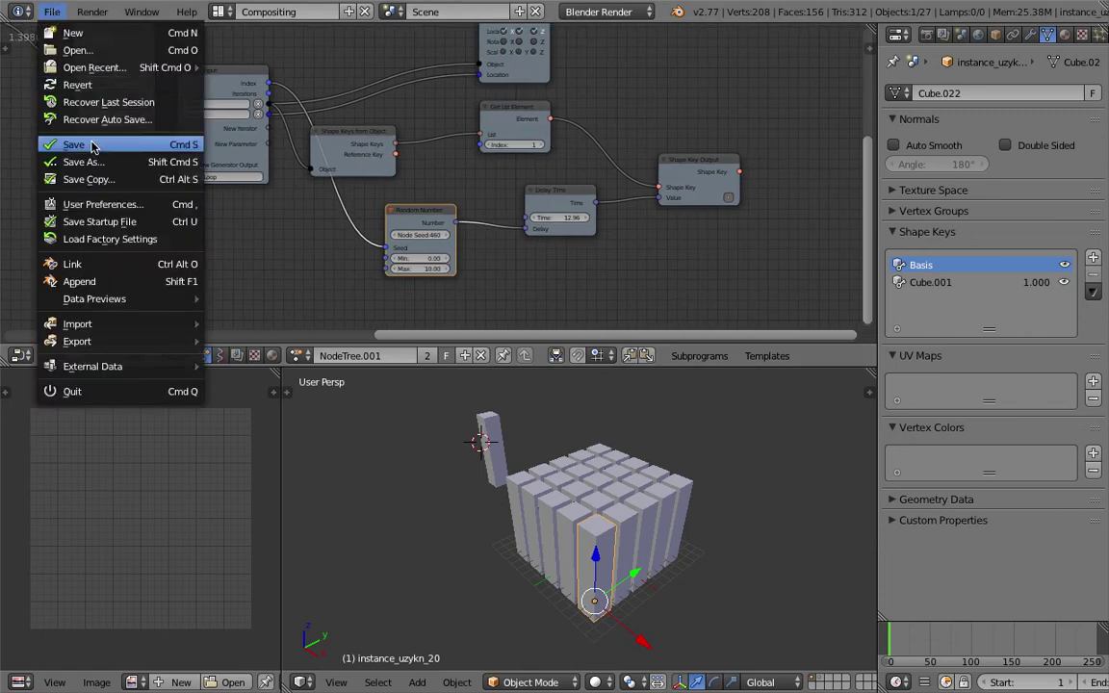
click(92, 144)
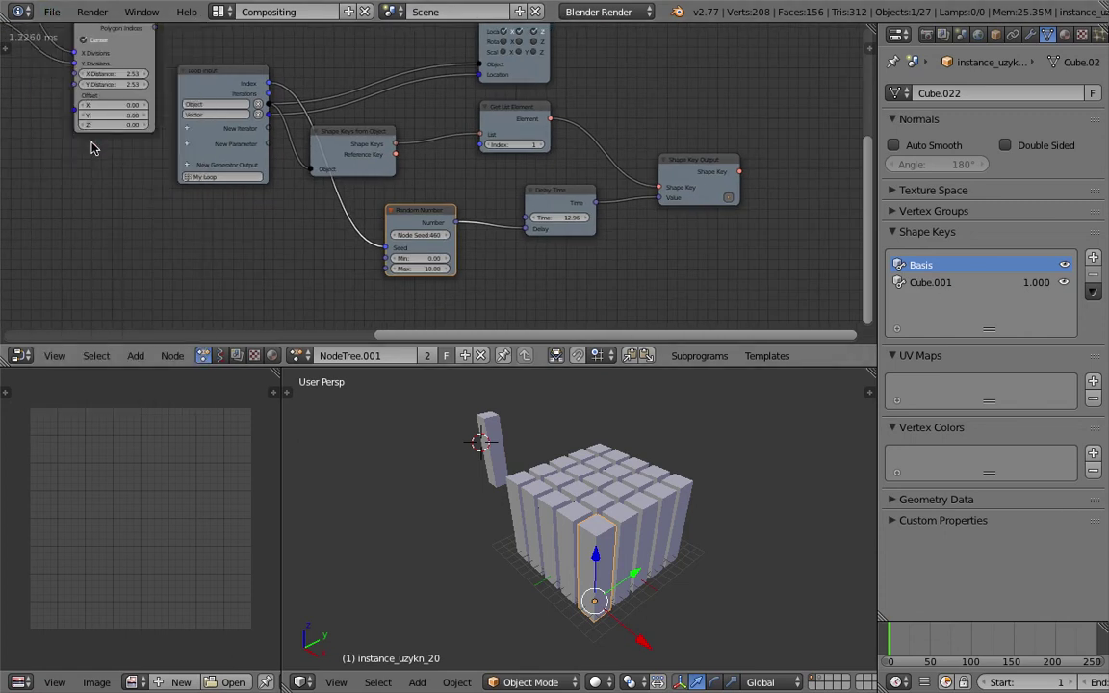
click(52, 13)
click(58, 32)
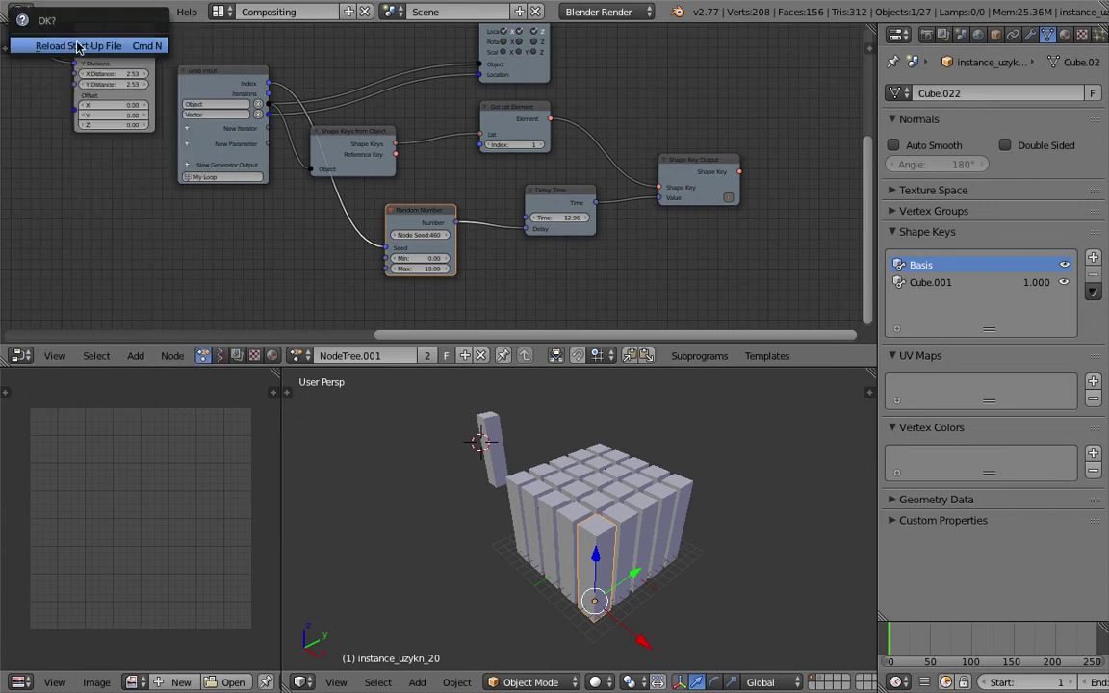
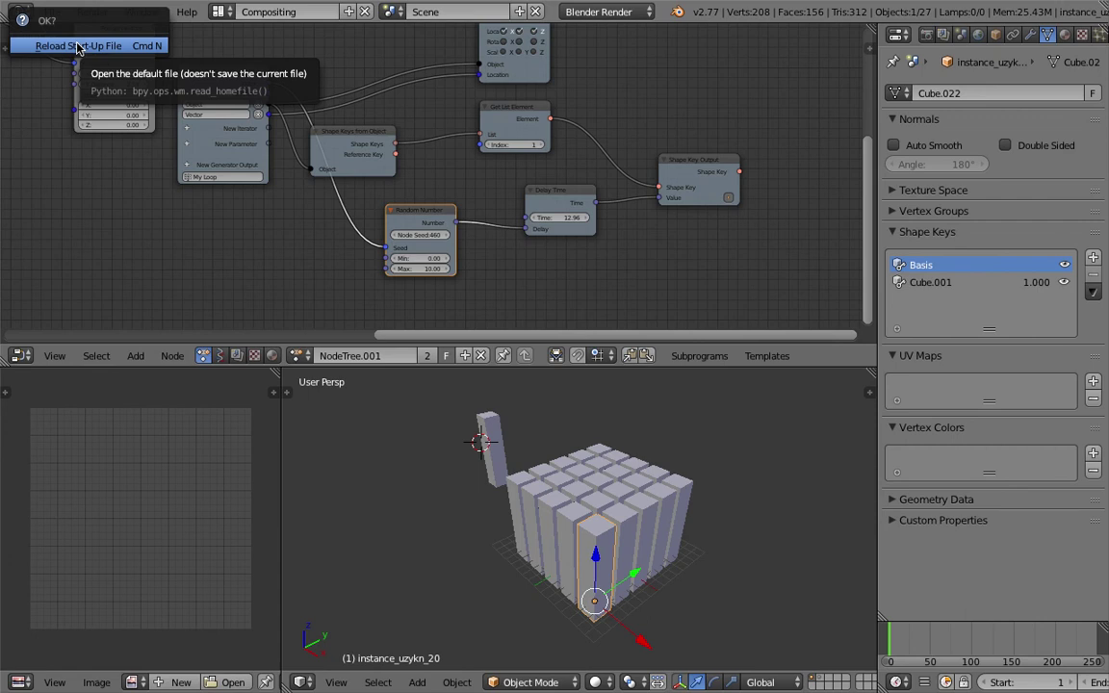
click(77, 46)
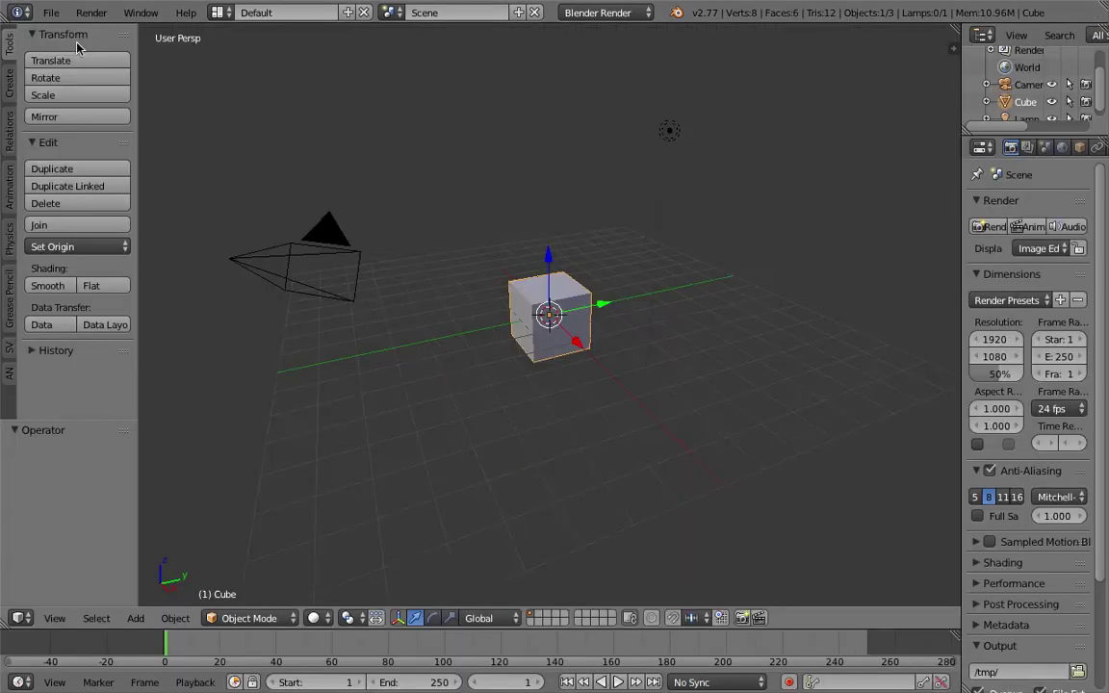
- Switch to the Compositing screen layout, make the 3D viewport taller and leave the camera view
click(220, 11)
click(234, 72)
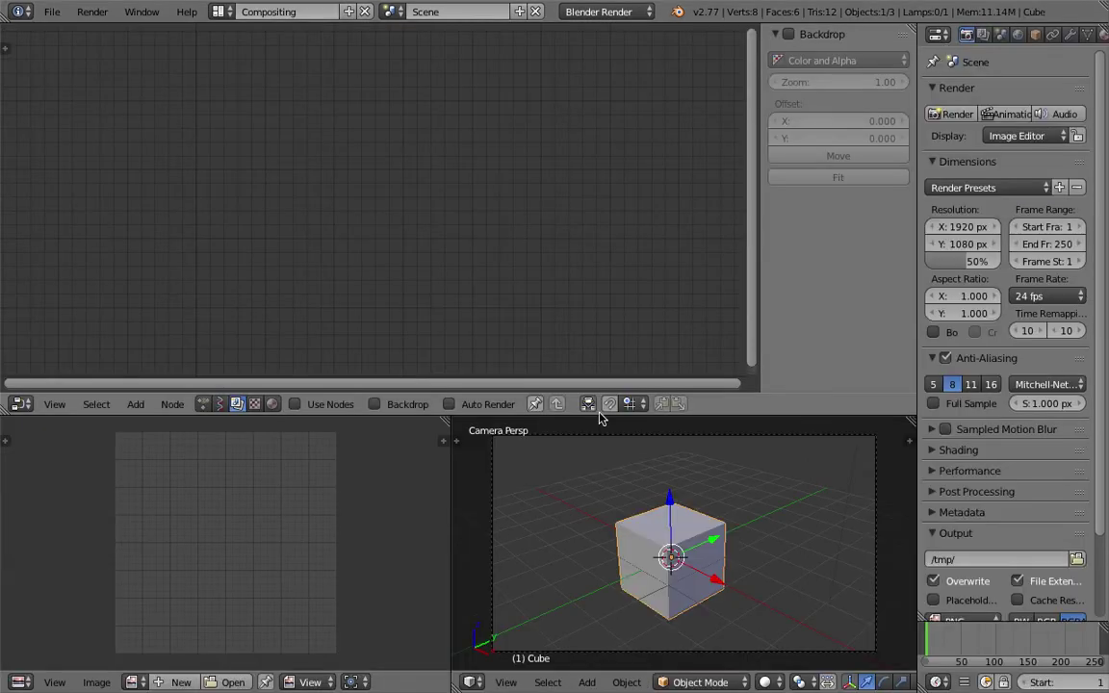
drag(600, 417, 600, 348)
key(KP_0)
- Duplicate the default cube three times along the X axis to form a row of four cubes
middle_drag(634, 482, 684, 539)
key(shift+d)
key(x)
click(654, 515)
key(shift+d)
key(x)
click(621, 515)
shift+middle_drag(623, 496, 689, 489)
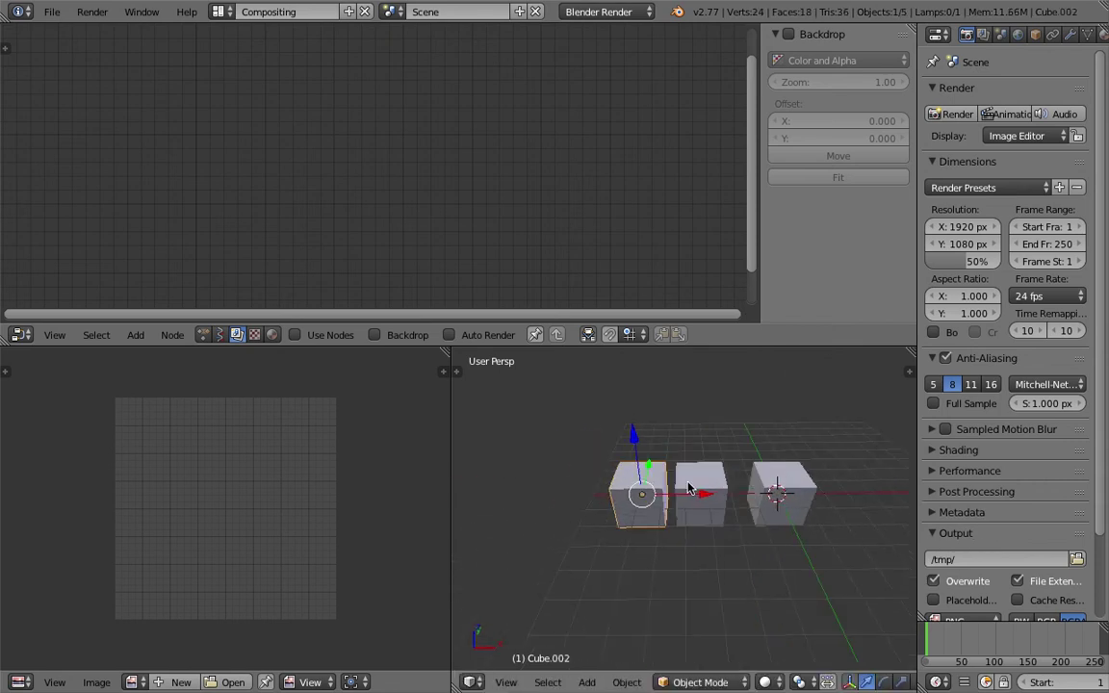
key(shift+d)
key(x)
click(619, 510)
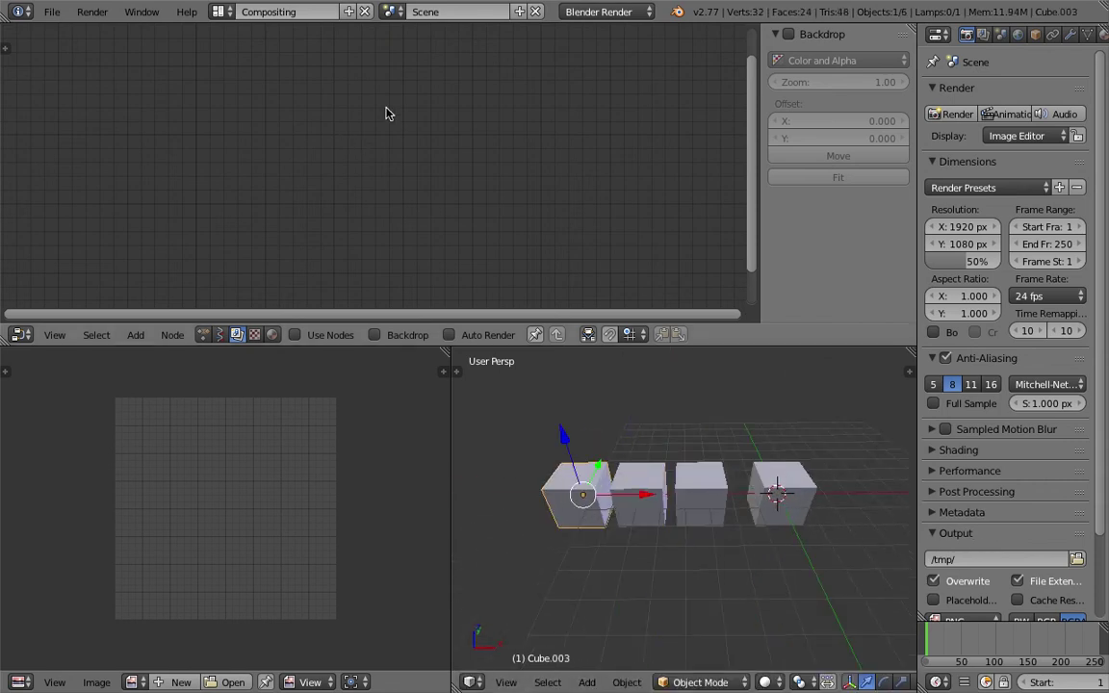
- Deform the duplicate nearest the original cube into an irregular pointed shape by moving its vertices individually in Edit Mode
middle_drag(703, 449, 730, 506)
right_click(714, 504)
scroll(751, 509, up, 1)
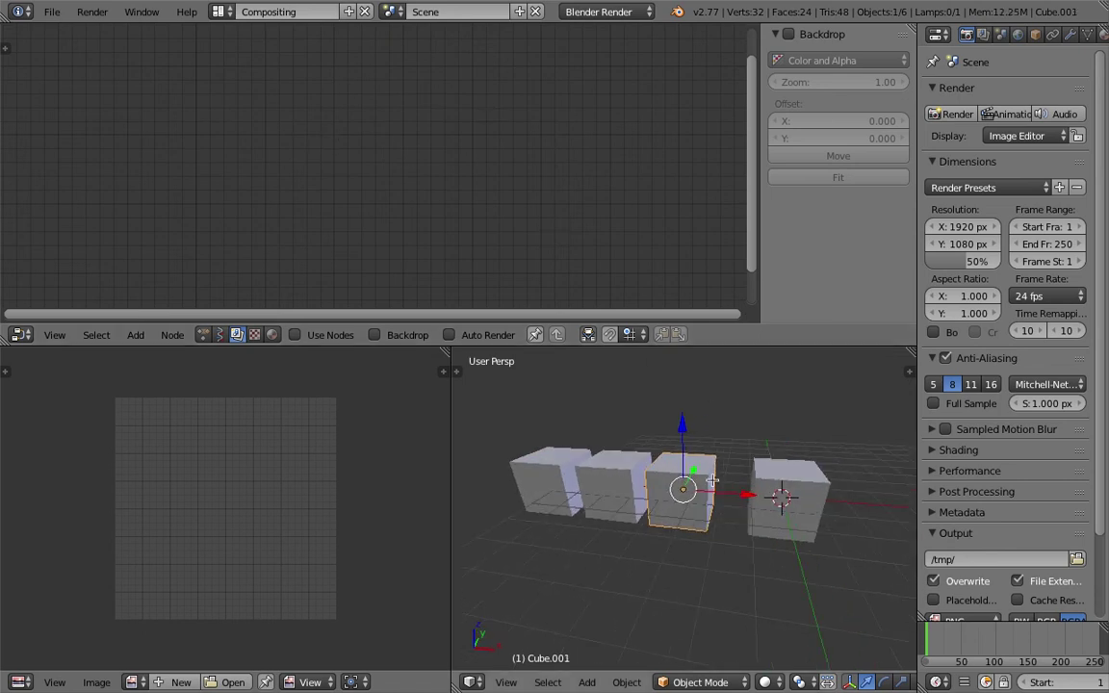
key(Tab)
right_click(728, 458)
key(g)
click(720, 471)
right_click(665, 453)
key(g)
click(671, 439)
right_click(647, 470)
middle_drag(651, 470, 760, 507)
key(g)
click(736, 489)
right_click(711, 484)
key(g)
click(680, 498)
right_click(704, 534)
key(g)
click(685, 557)
right_click(731, 503)
key(g)
click(736, 514)
right_click(638, 523)
key(g)
click(631, 529)
key(Tab)
- Nudge the second duplicate cube and reshape it into a smaller, narrower block by moving its vertices
right_click(608, 496)
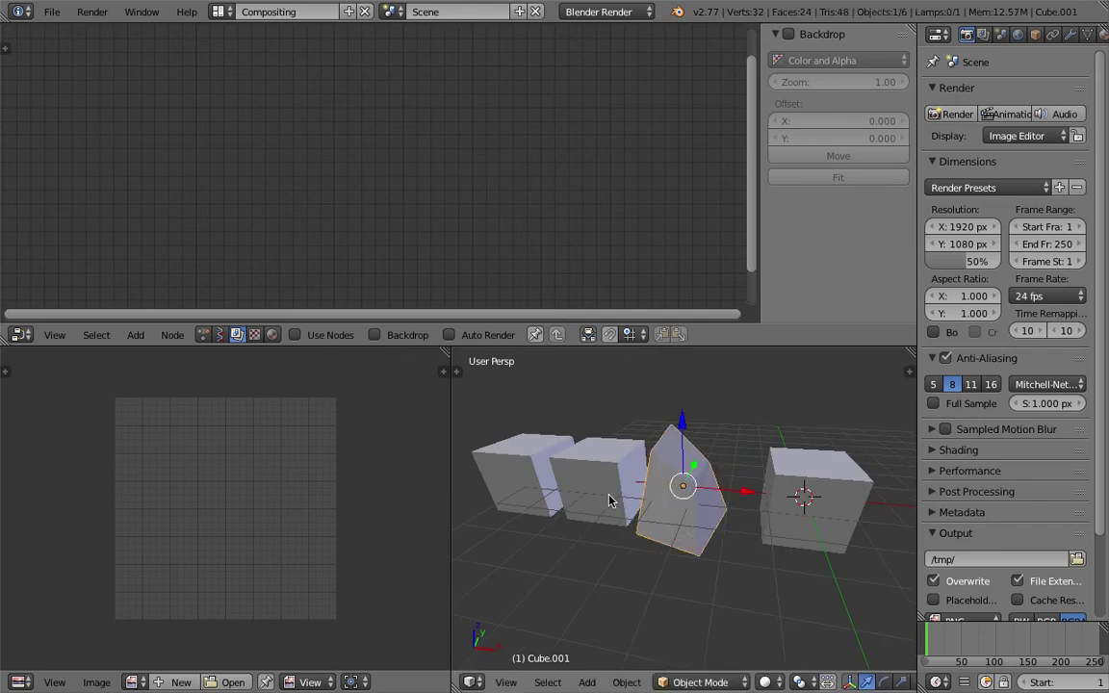
key(g)
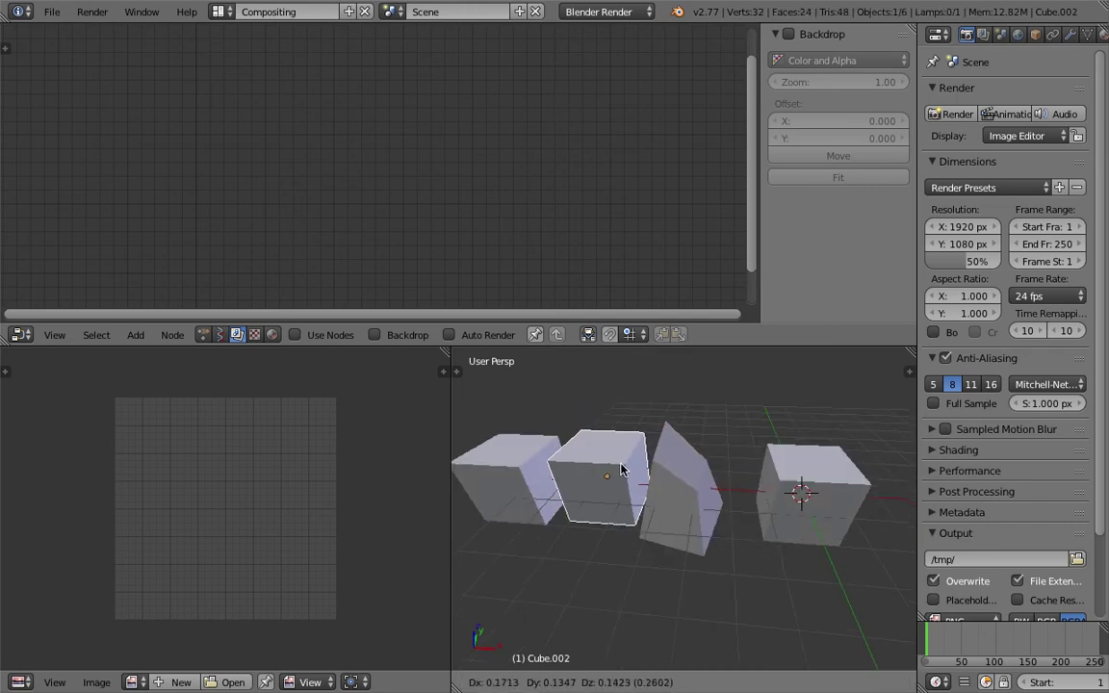
click(621, 470)
key(Tab)
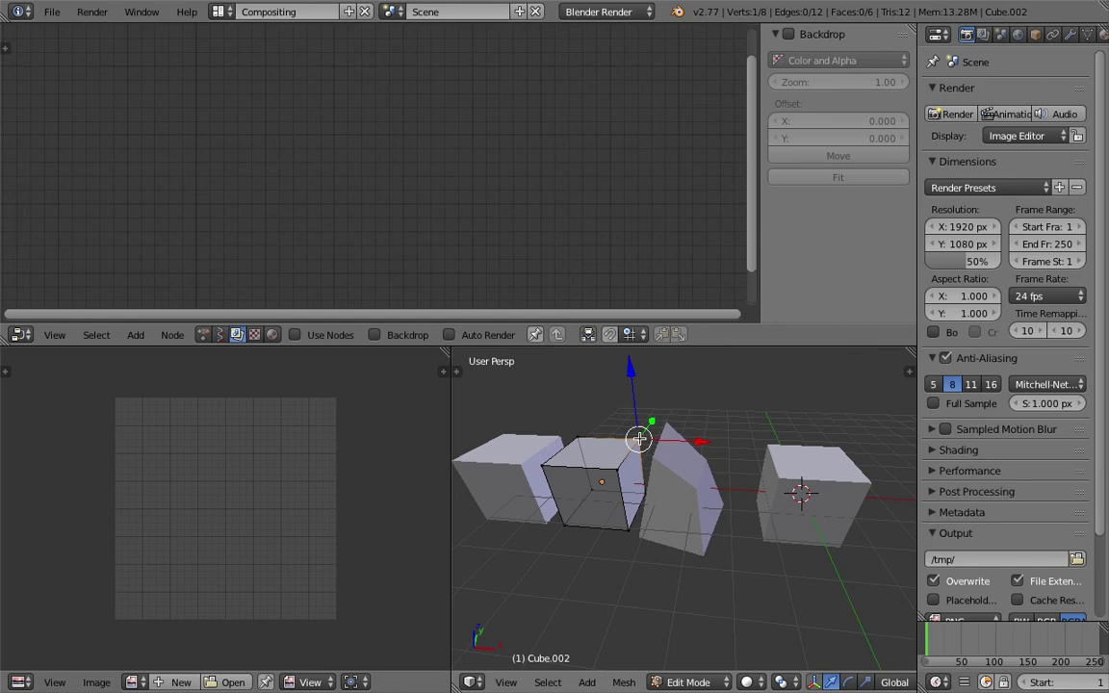
right_click(613, 441)
key(g)
click(544, 440)
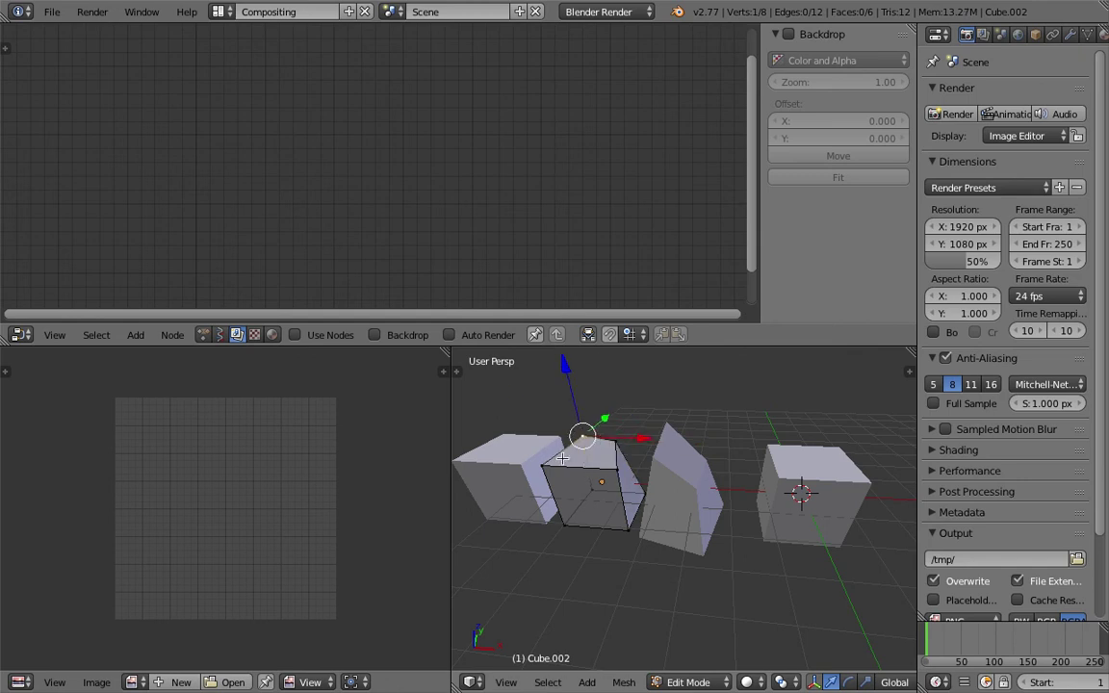
key(g)
click(617, 463)
key(g)
click(571, 512)
key(g)
click(598, 509)
key(g)
click(609, 520)
key(g)
click(641, 495)
right_click(646, 492)
key(g)
click(627, 495)
key(Tab)
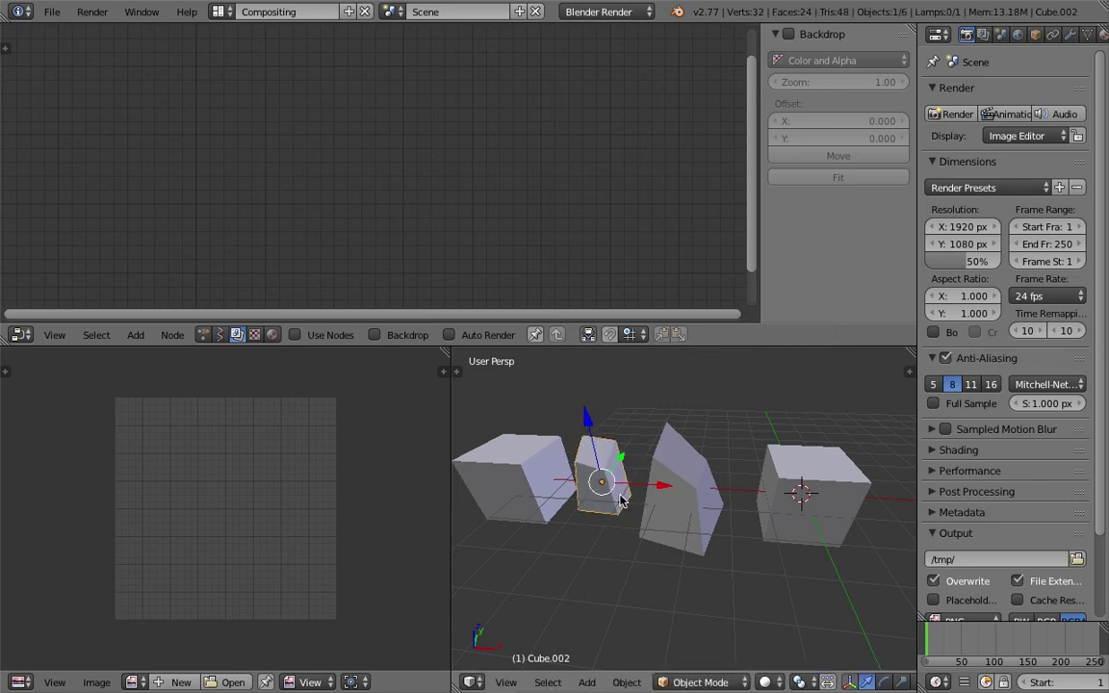
- Deform the duplicate farthest from the original cube into a larger irregular block by moving its vertices outward and downward
shift+middle_drag(535, 480, 575, 479)
right_click(570, 473)
key(Tab)
scroll(567, 470, down, 2)
right_click(623, 457)
key(g)
click(626, 439)
right_click(583, 449)
key(g)
click(569, 435)
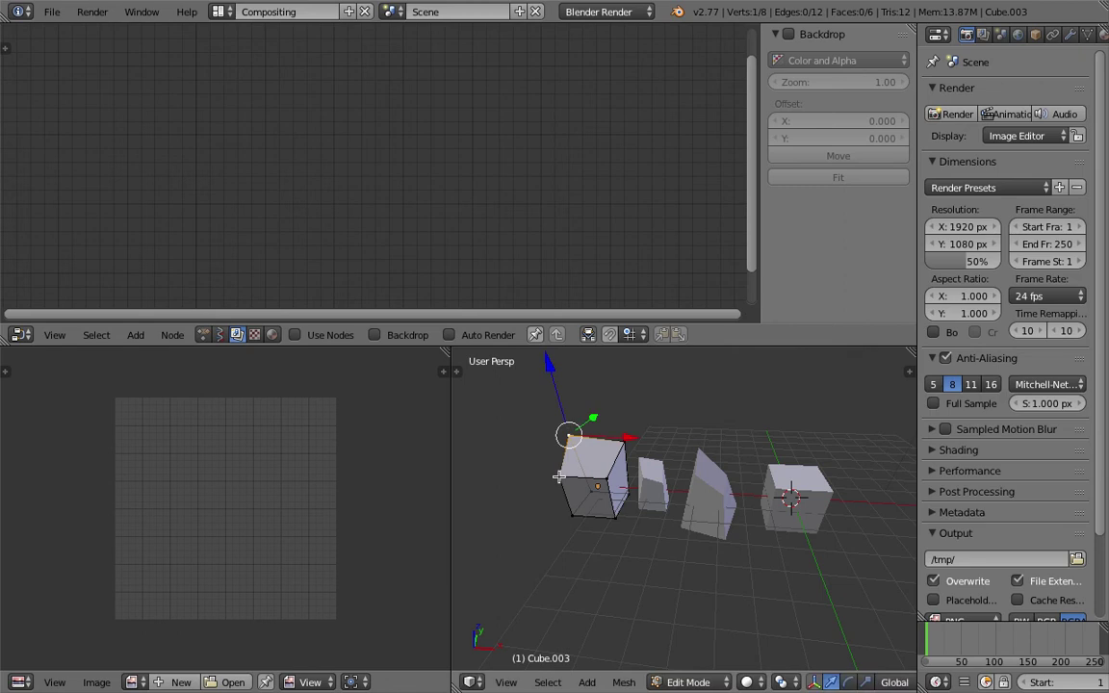
right_click(560, 476)
key(g)
click(541, 482)
right_click(607, 483)
key(g)
click(585, 499)
right_click(573, 517)
key(g)
click(558, 534)
right_click(624, 518)
key(g)
click(627, 570)
middle_drag(640, 503, 703, 520)
right_click(642, 489)
key(g)
click(650, 517)
right_click(612, 478)
key(g)
click(615, 498)
- Select all vertices of the farthest deformed cube, scale them down and return to Object Mode
scroll(669, 480, up, 2)
key(Tab)
key(Tab)
key(s)
click(717, 524)
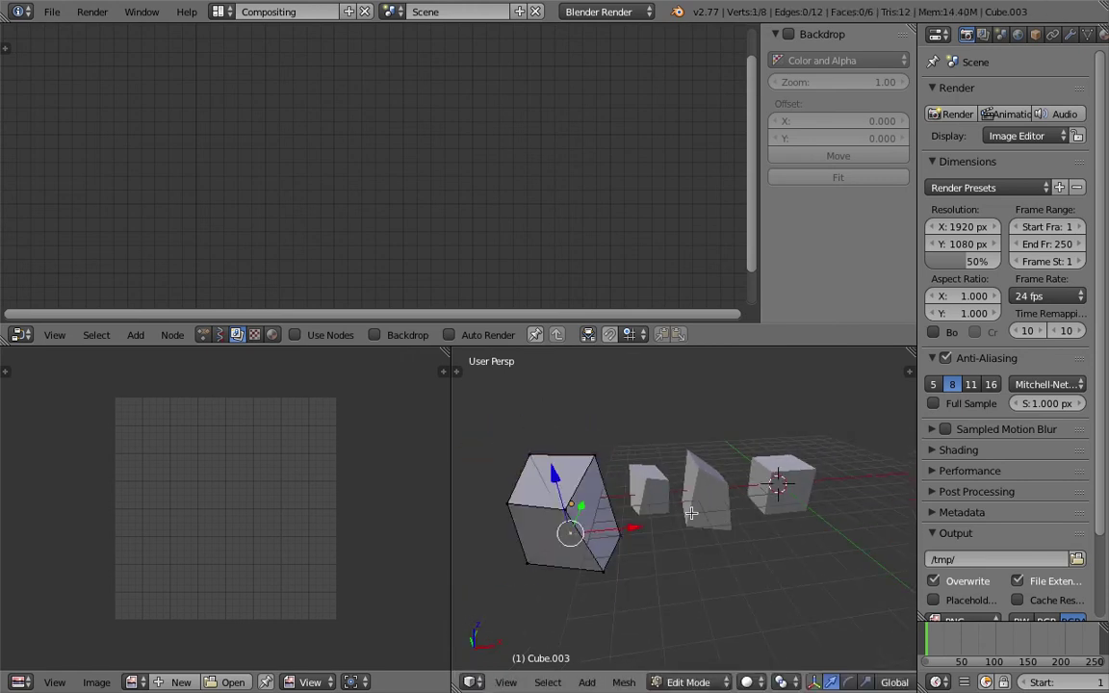
key(a)
key(a)
key(s)
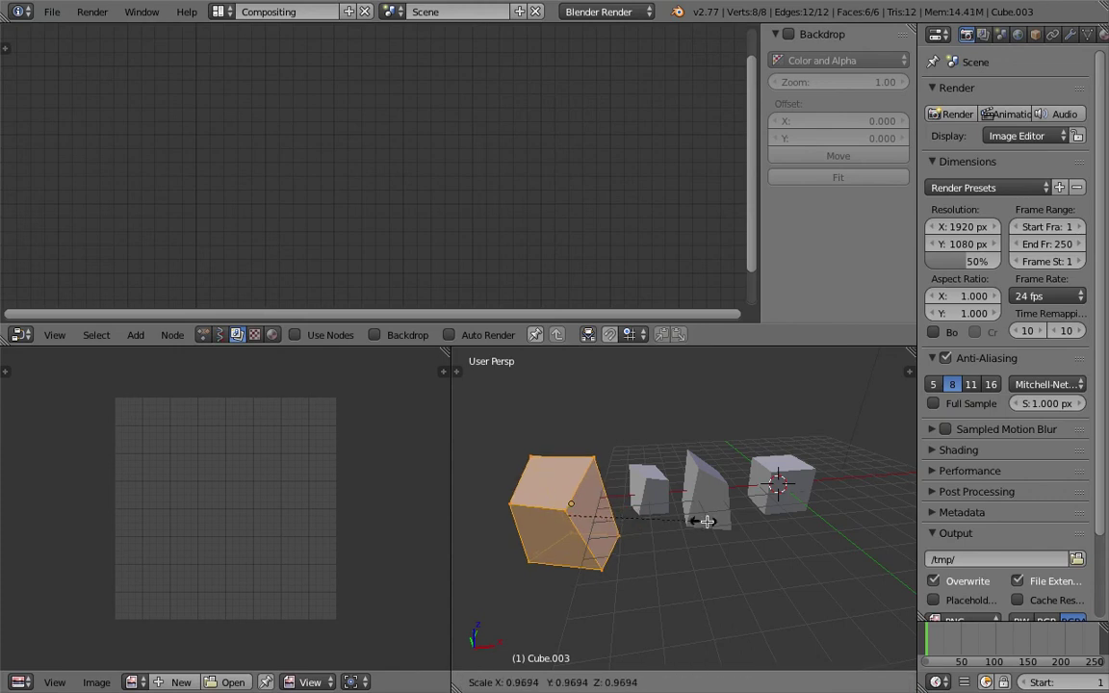
click(636, 517)
key(Tab)
- Inspect the deformed cubes and the original from several angles, then widen the Properties editor
right_click(655, 487)
right_click(711, 481)
middle_drag(713, 481, 592, 436)
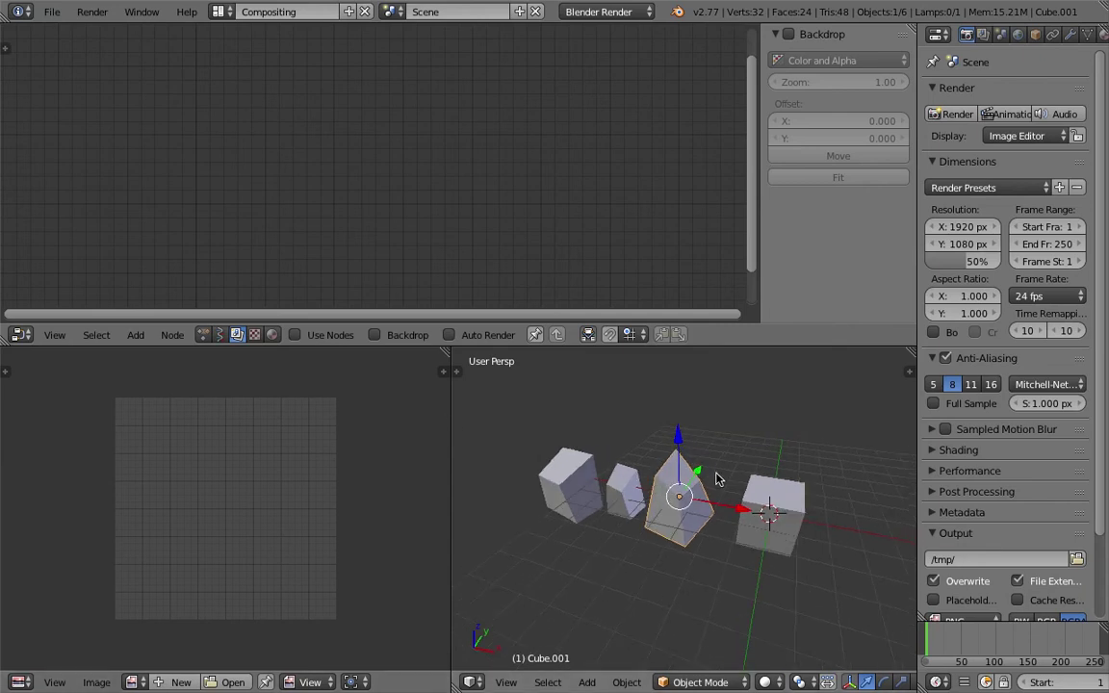
scroll(716, 468, up, 1)
middle_drag(717, 468, 778, 507)
scroll(712, 470, down, 1)
scroll(718, 494, up, 1)
right_click(736, 500)
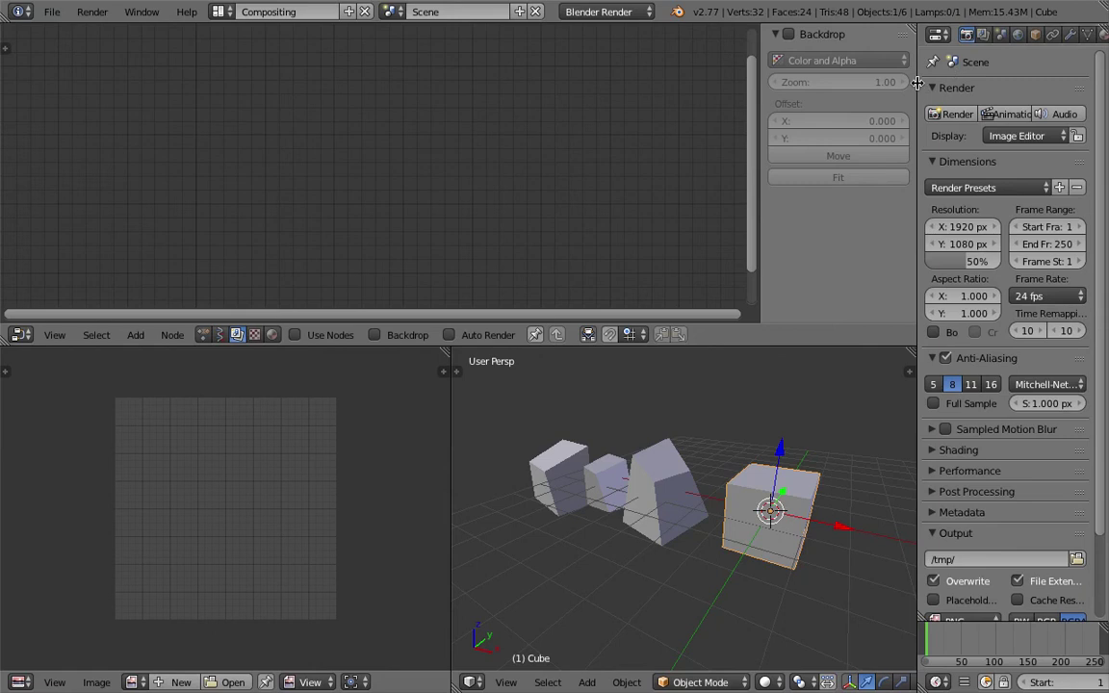
drag(920, 86, 890, 90)
- Select the three deformed cubes and the original cube as the active object, and join them as shapes
middle_drag(669, 504, 626, 491)
right_click(550, 469)
shift+right_click(624, 487)
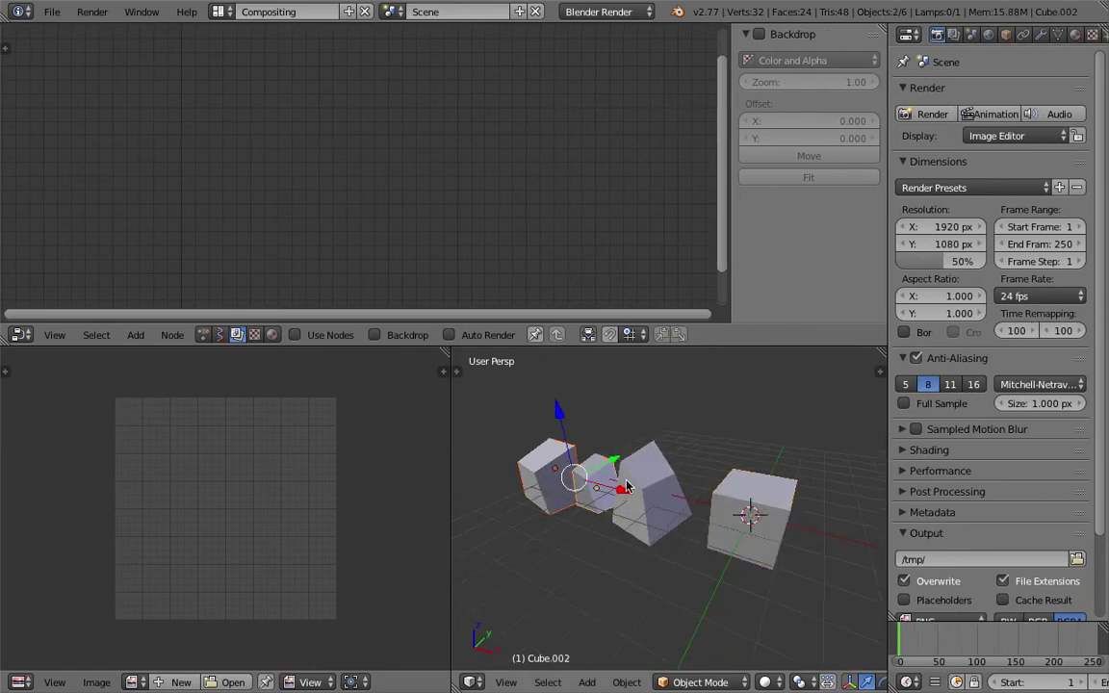
shift+right_click(621, 460)
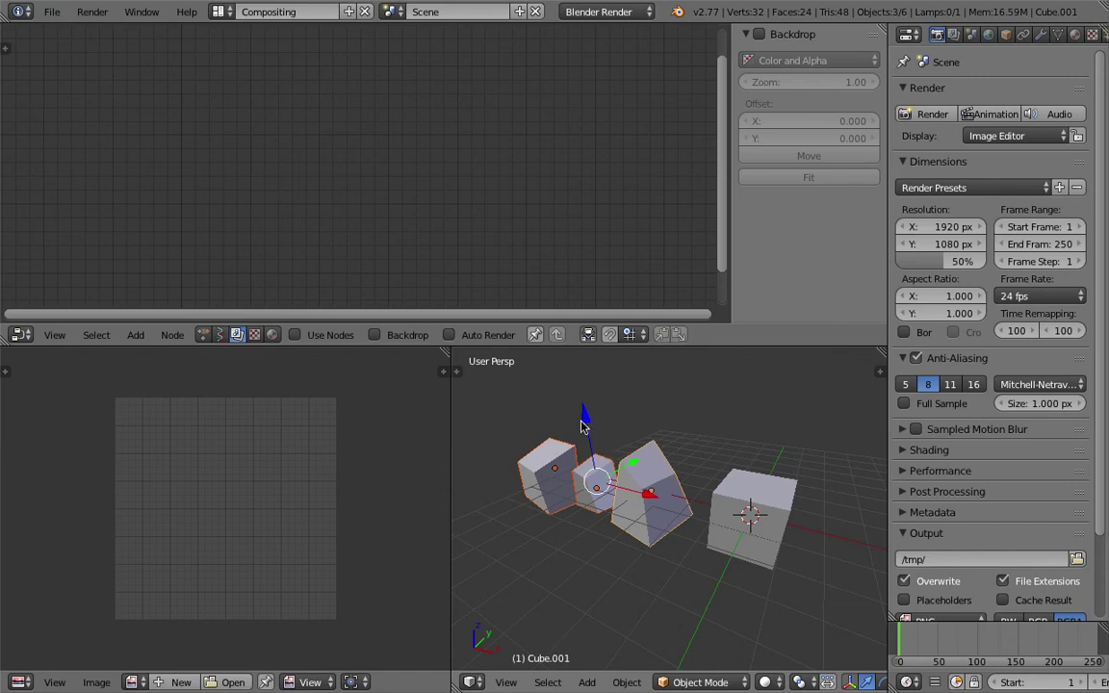
key(ctrl+z)
key(ctrl+z)
key(ctrl+z)
key(ctrl+shift+z)
key(ctrl+shift+z)
key(ctrl+shift+z)
shift+right_click(734, 510)
middle_drag(774, 504, 756, 468)
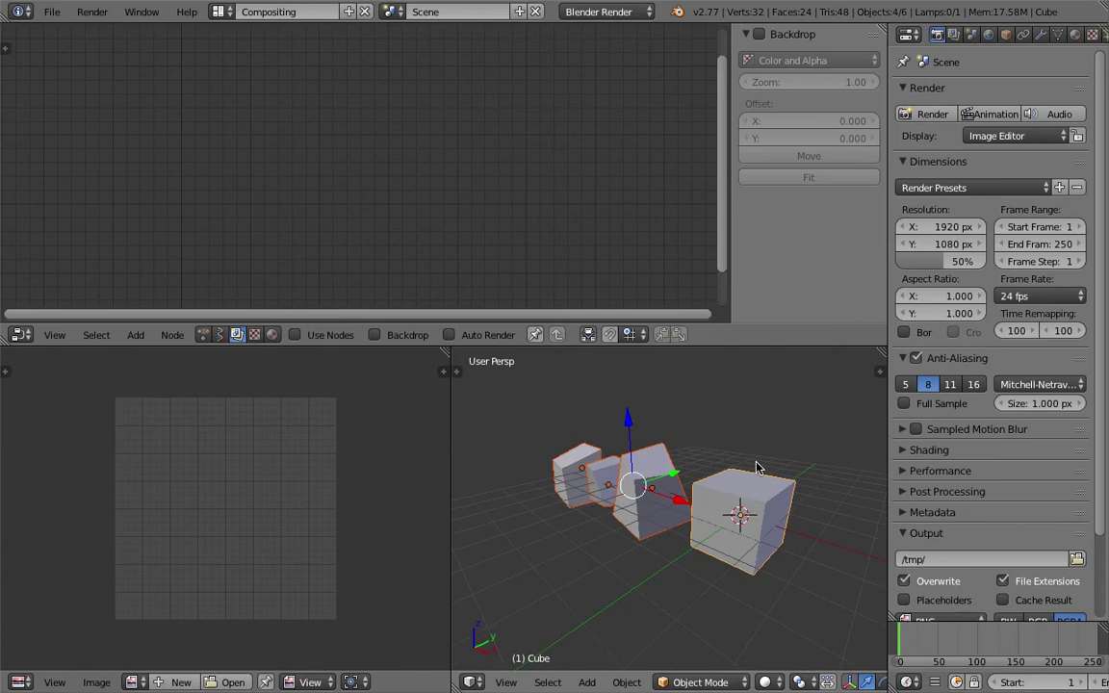
key(space)
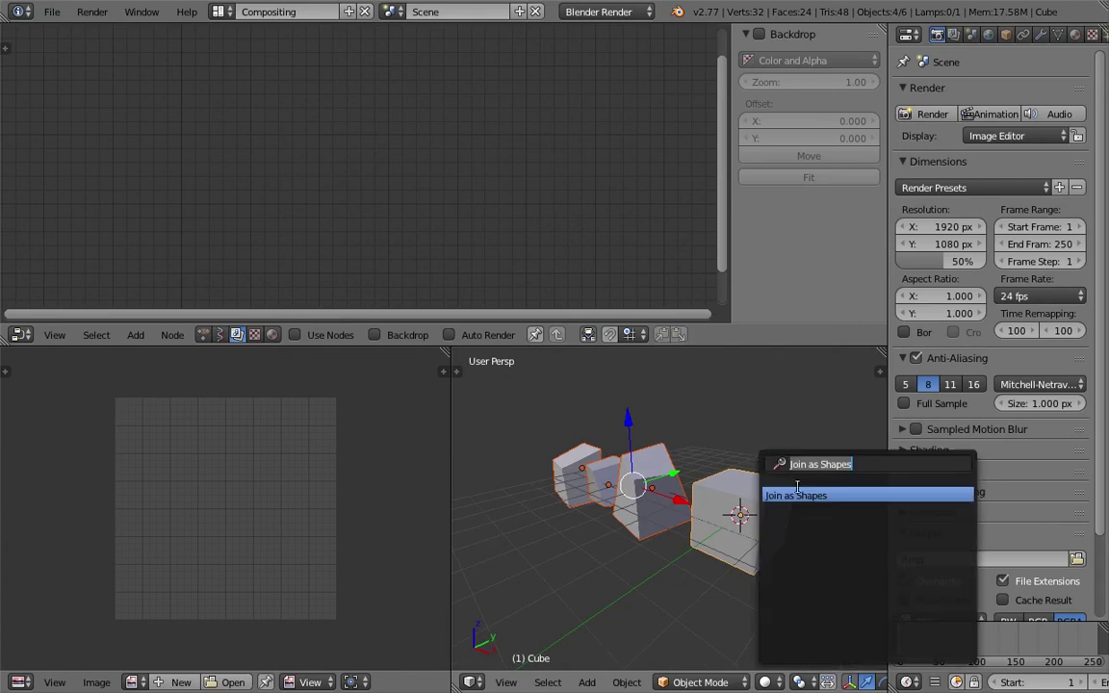
key(Return)
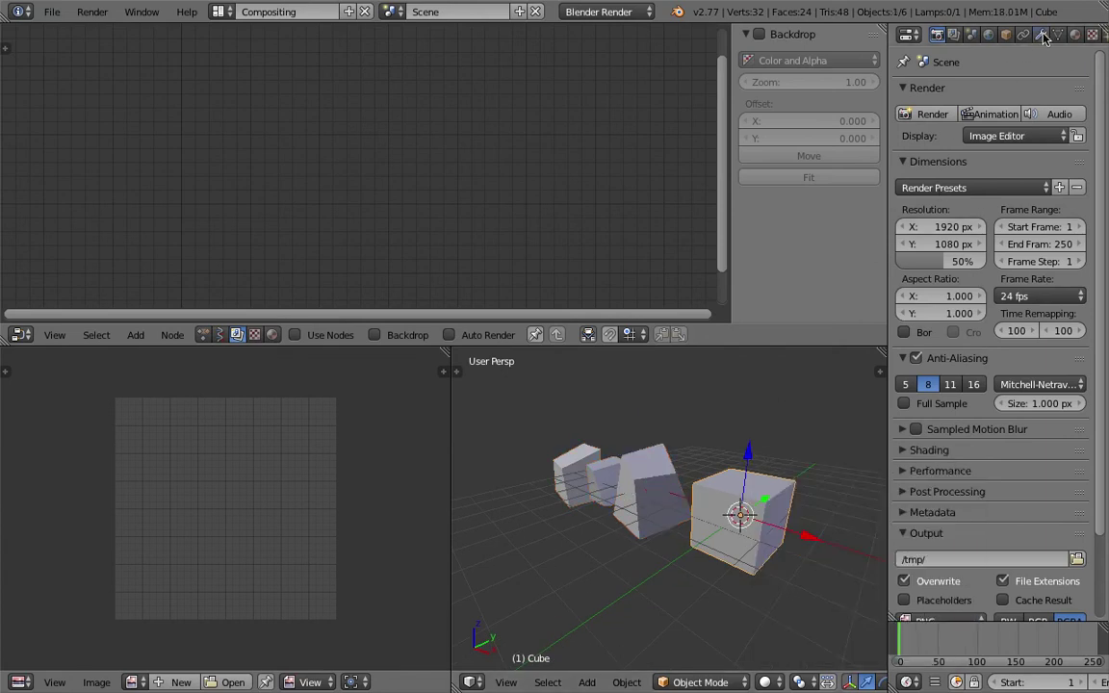
- Show the cube's mesh data properties and preview the deformations by varying the Cube.001, Cube.002 and Cube.003 shape key values
click(1043, 35)
click(1058, 34)
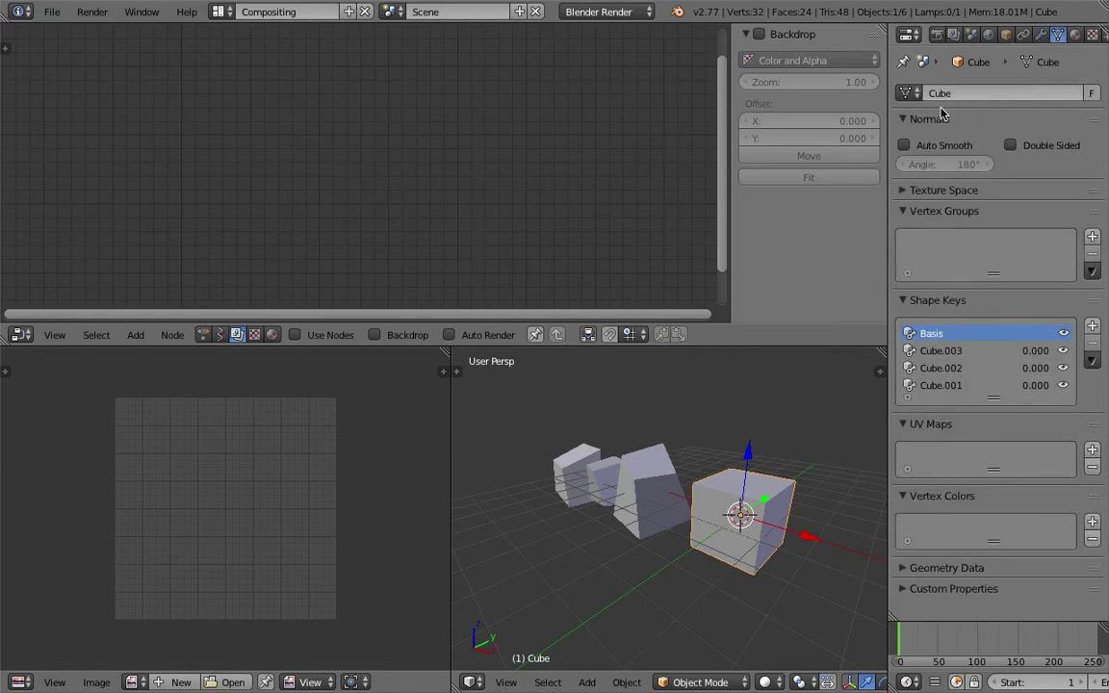
drag(1037, 354, 1095, 386)
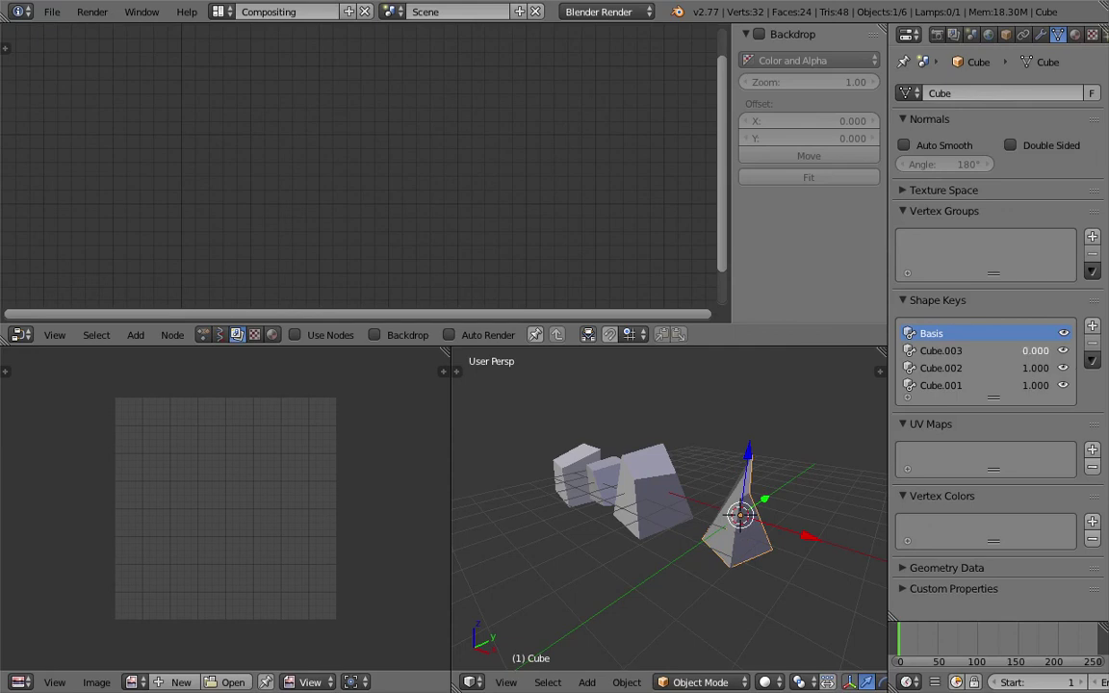
mouse_move(1038, 351)
mouse_down()
mouse_move(1084, 351)
mouse_move(986, 367)
mouse_move(1046, 353)
mouse_up()
drag(1044, 367, 1023, 388)
middle_drag(674, 460, 995, 390)
drag(1026, 356, 948, 351)
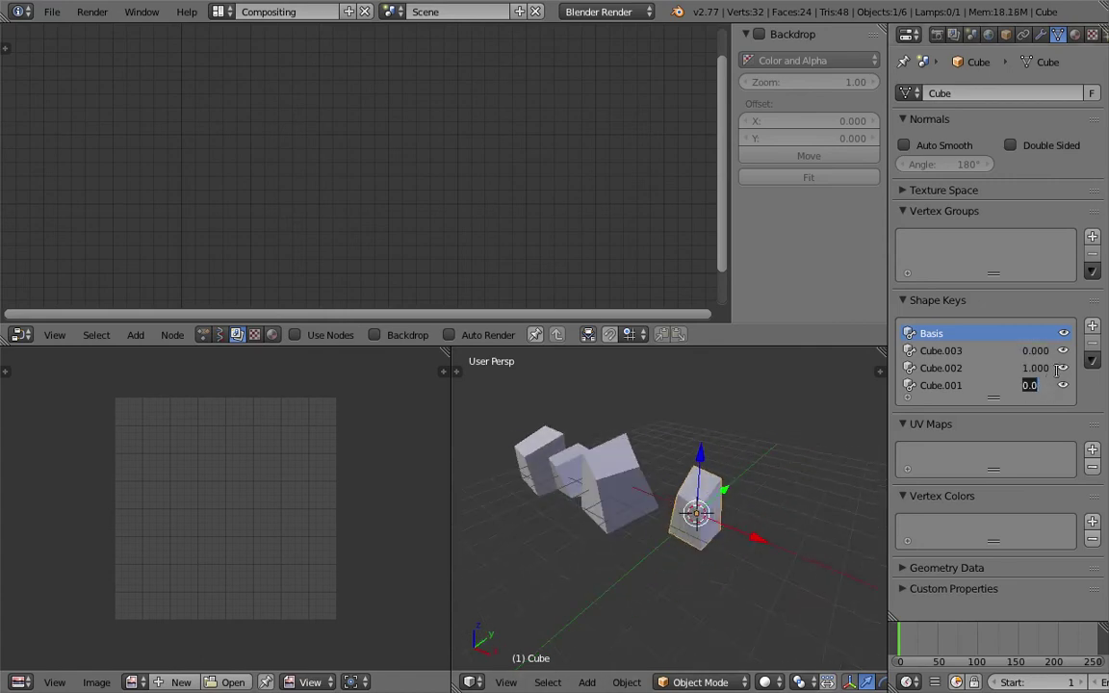
- Move the three deformed duplicate cubes to layer 2
right_click(604, 466)
shift+right_click(568, 461)
shift+right_click(541, 438)
key(m)
key(2)
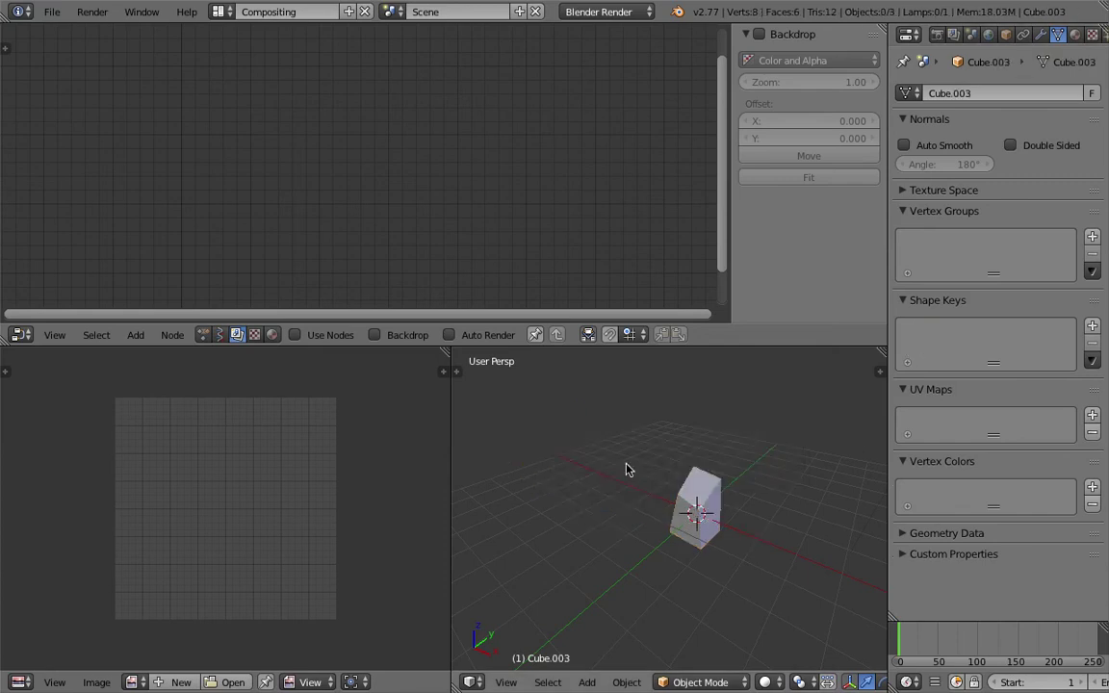
- Select the original cube and reset its Cube.002 shape key value to 0
right_click(700, 505)
middle_drag(700, 506, 602, 438)
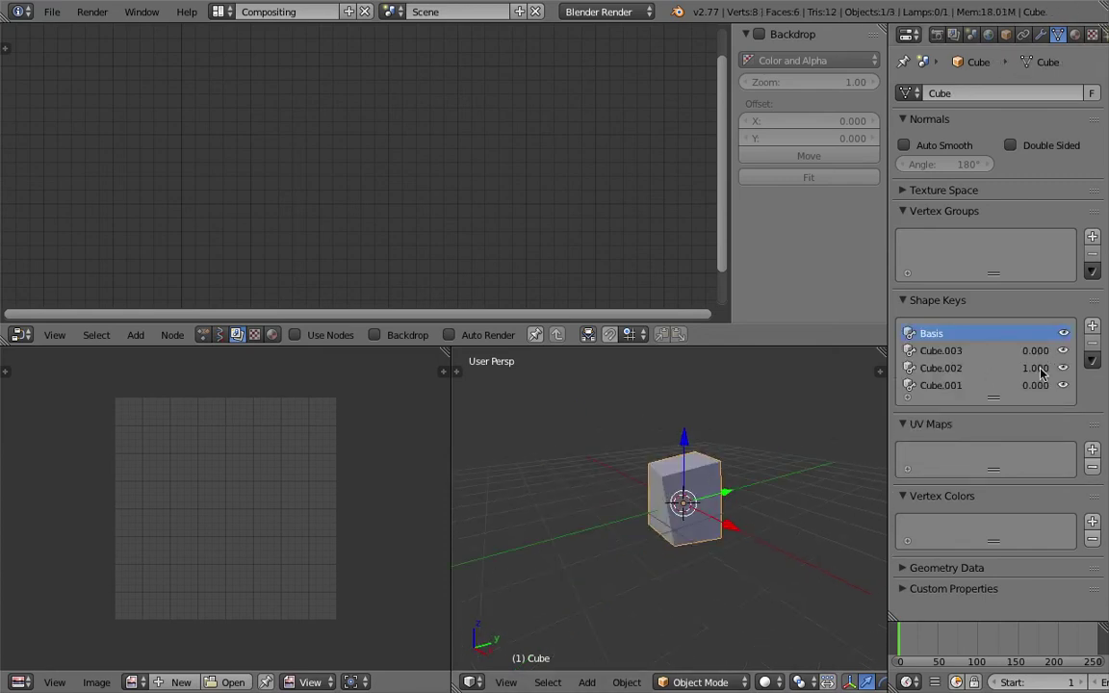
drag(1040, 370, 936, 339)
middle_drag(634, 489, 685, 493)
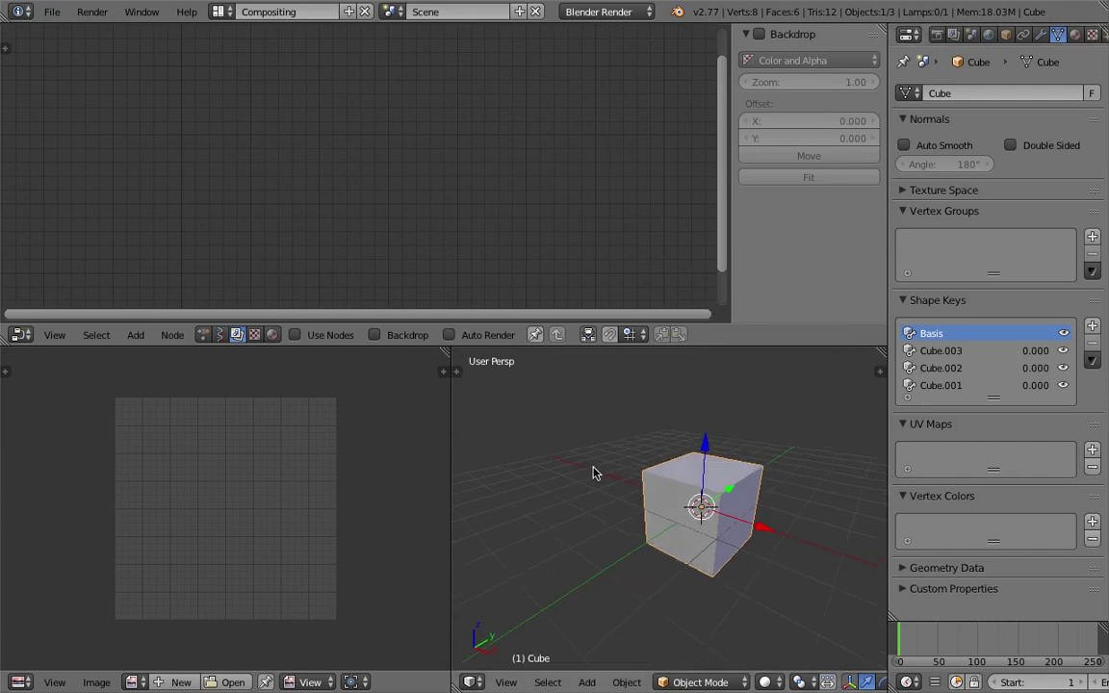
middle_drag(595, 471, 525, 391)
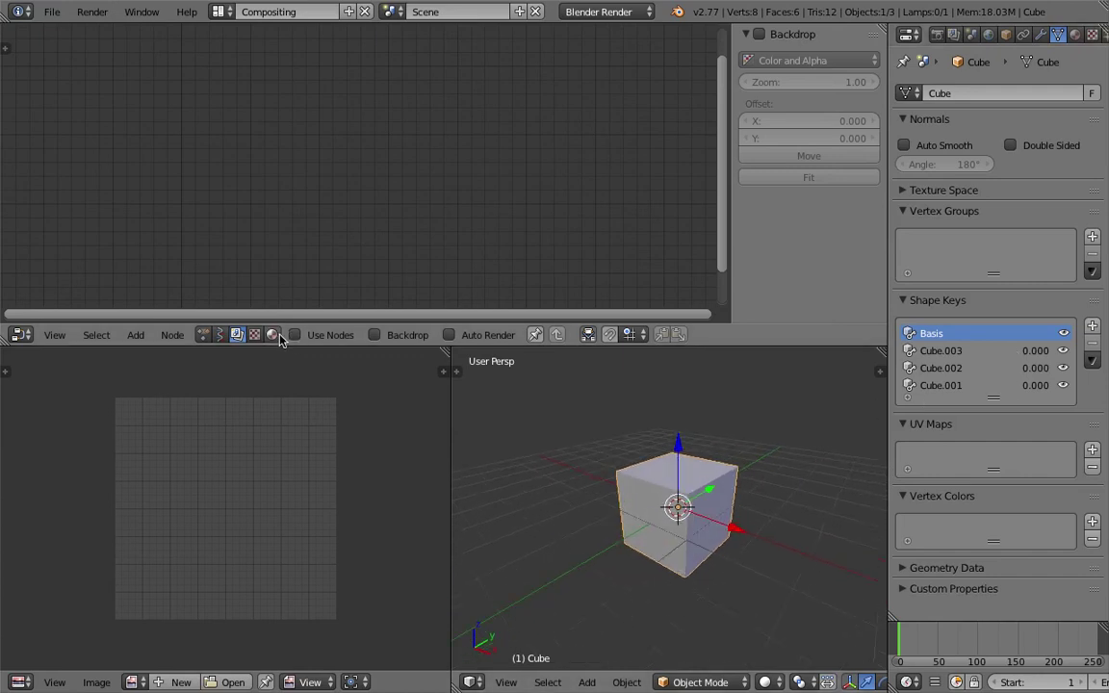
- Widen the 3D view and create a new Animation Nodes tree in the node editor
drag(327, 346, 328, 343)
middle_drag(502, 412, 485, 415)
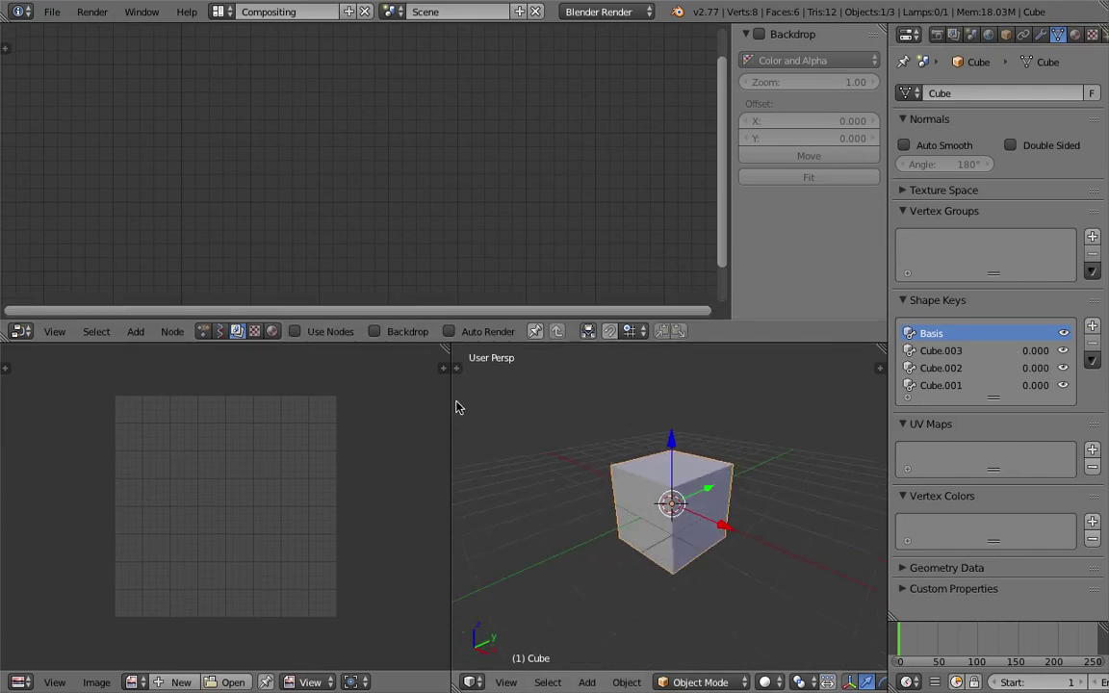
drag(451, 399, 379, 414)
middle_drag(609, 477, 632, 490)
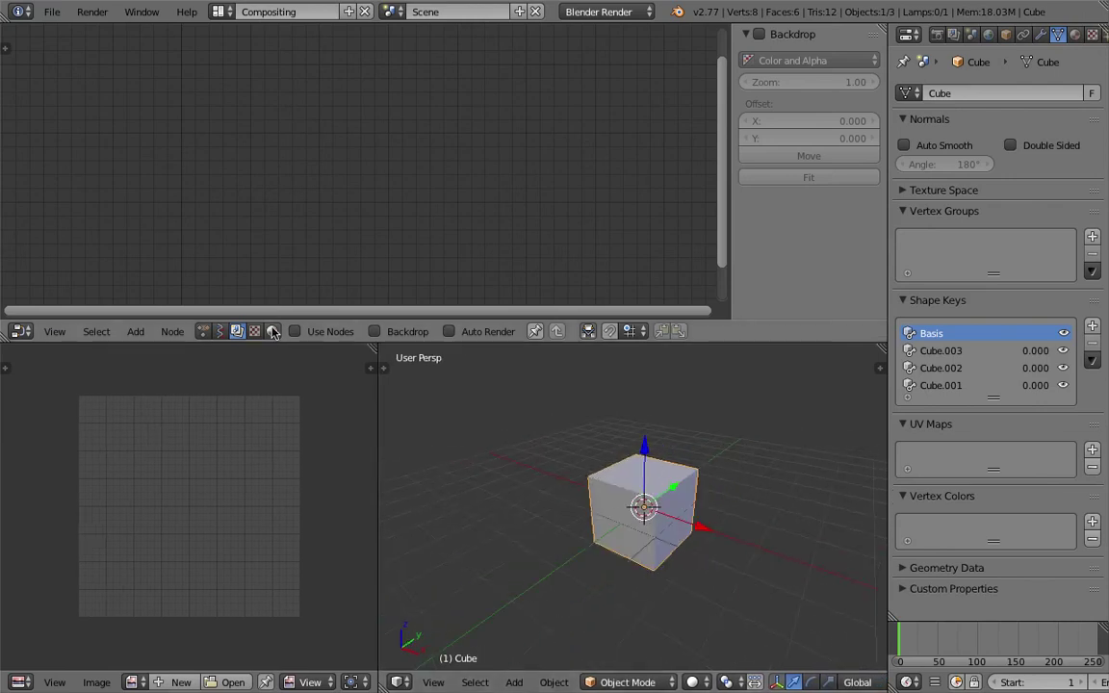
click(203, 331)
click(334, 332)
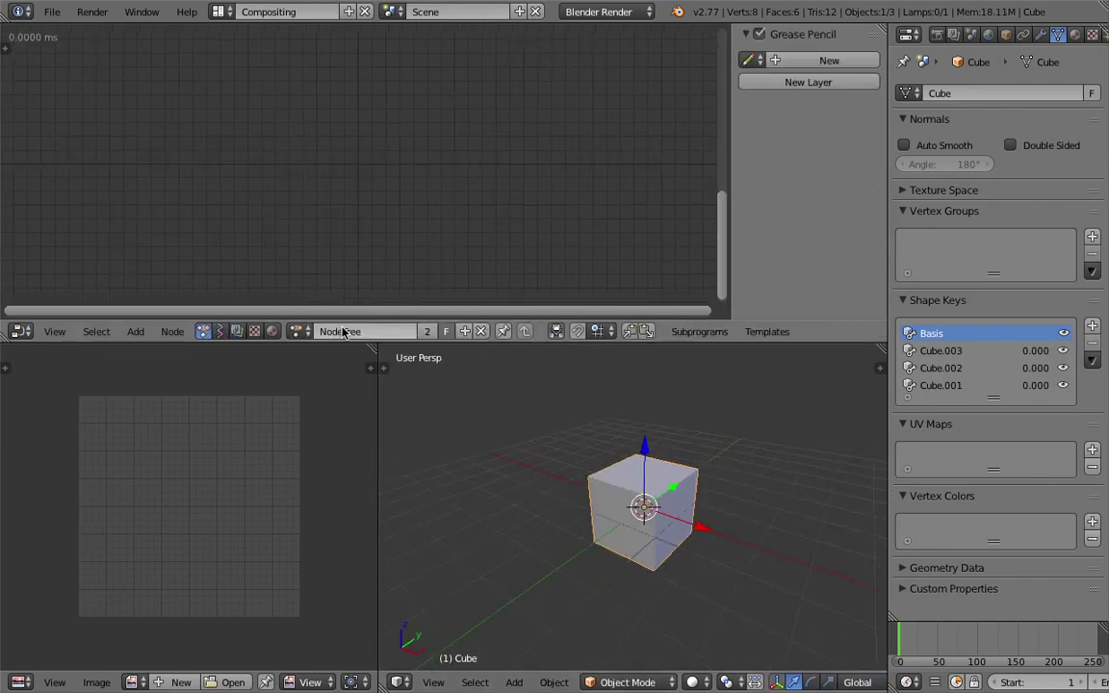
- Add a Shape Key Output node to the node tree
key(shift+a)
click(262, 127)
text(shape)
key(Down)
key(Down)
key(Down)
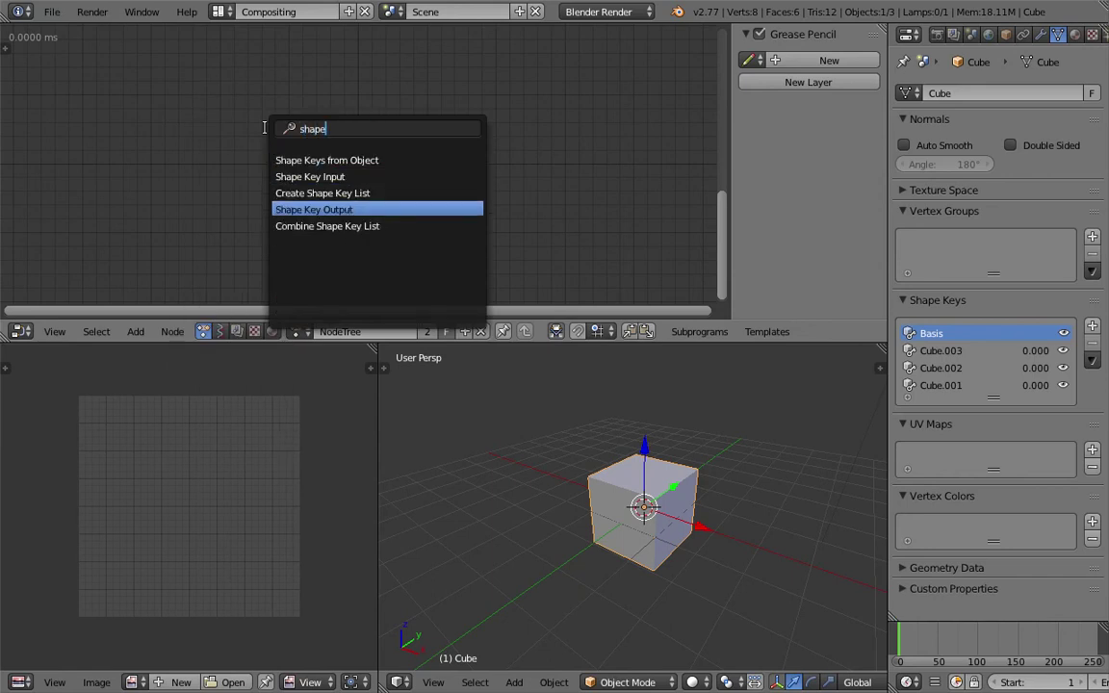
key(Return)
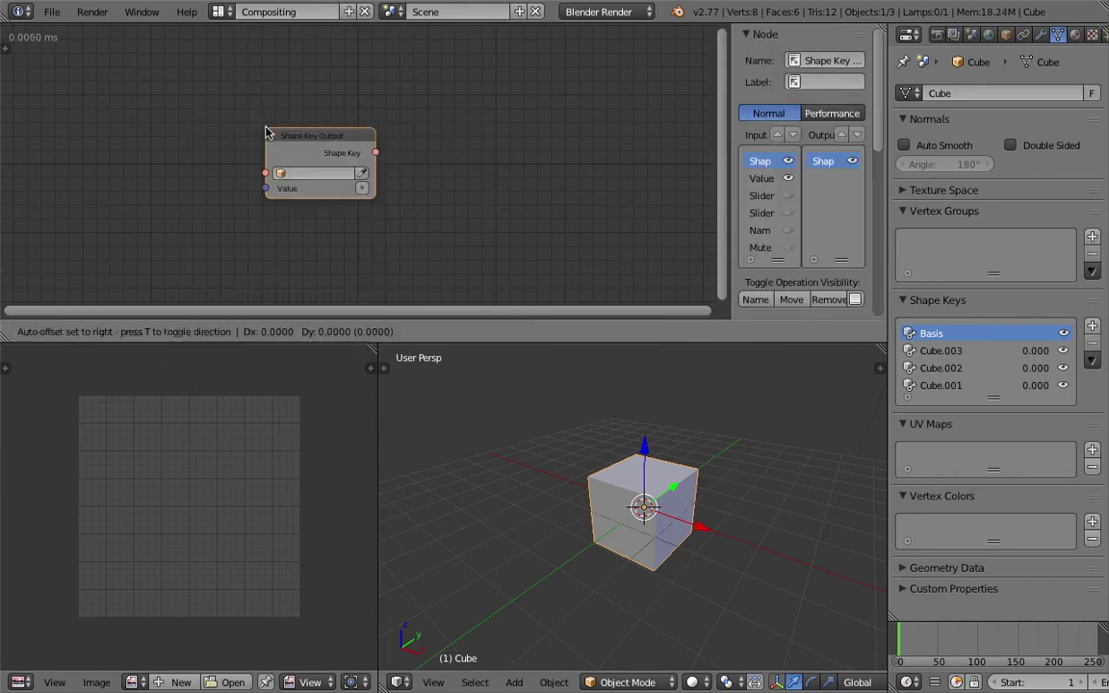
click(446, 125)
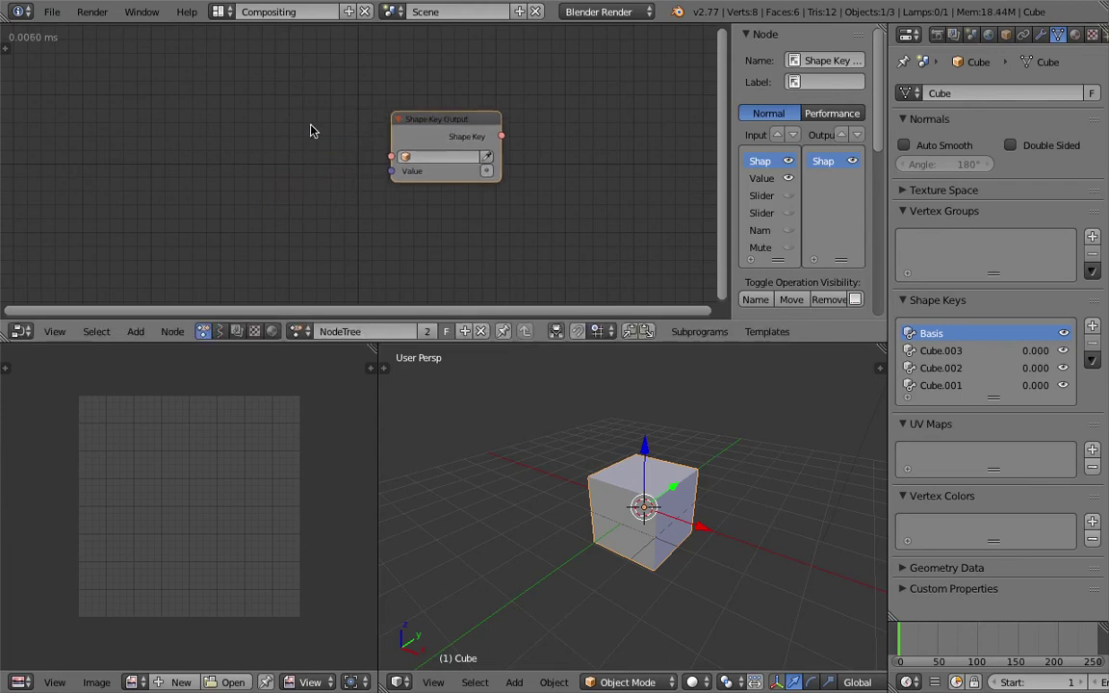
- Add a Shape Keys from Object node in front of the Shape Key Output node
key(shift+a)
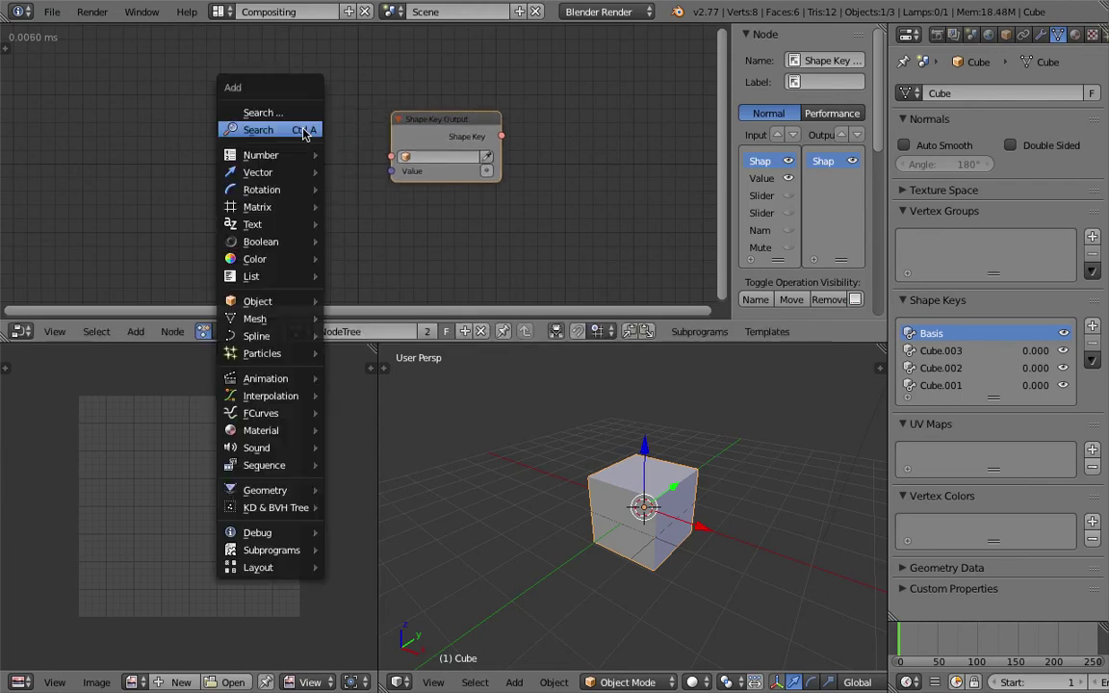
click(300, 134)
text(shape ke)
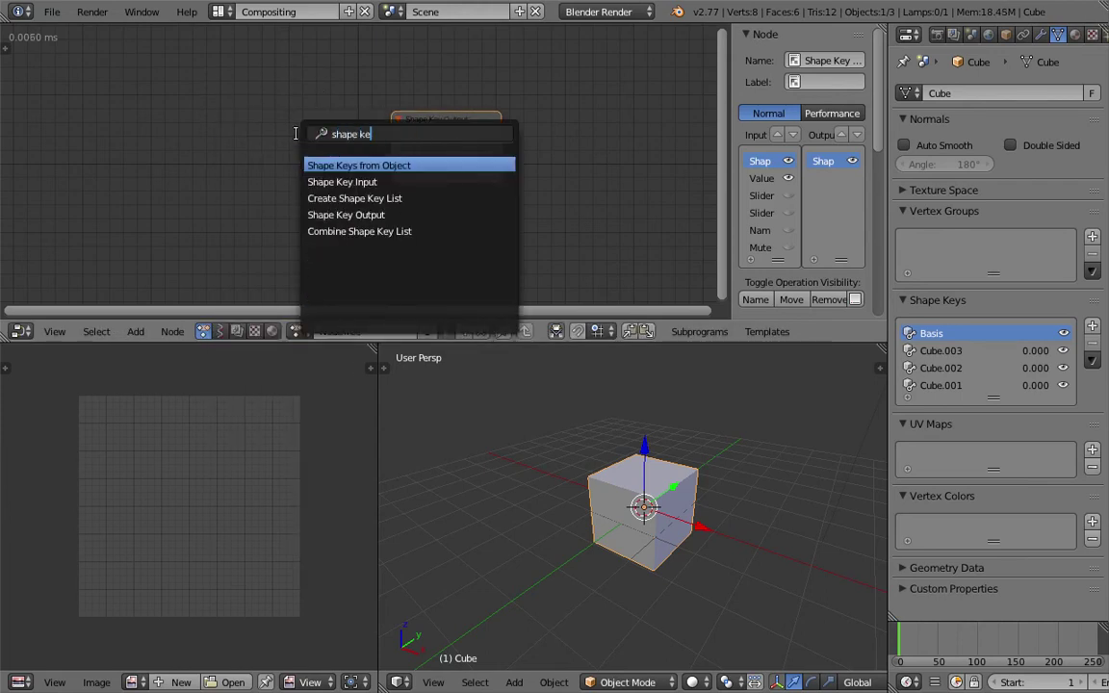
key(Return)
click(217, 154)
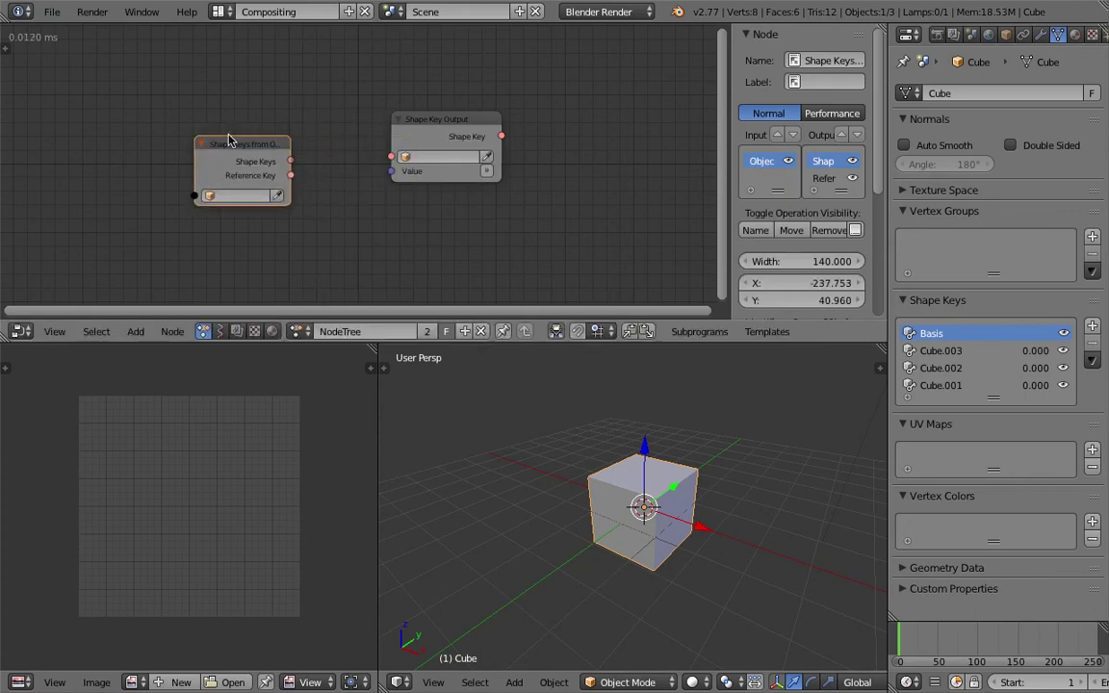
- Spread the two shape key nodes farther apart and hide the node editor's sidebar
click(518, 136)
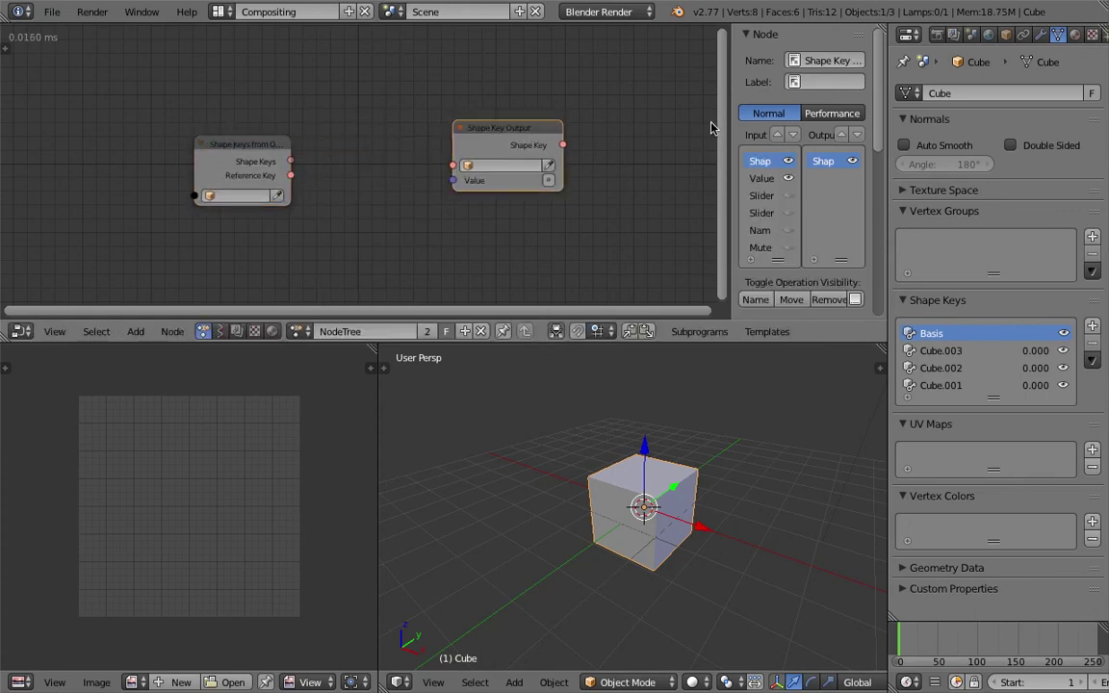
drag(731, 121, 876, 133)
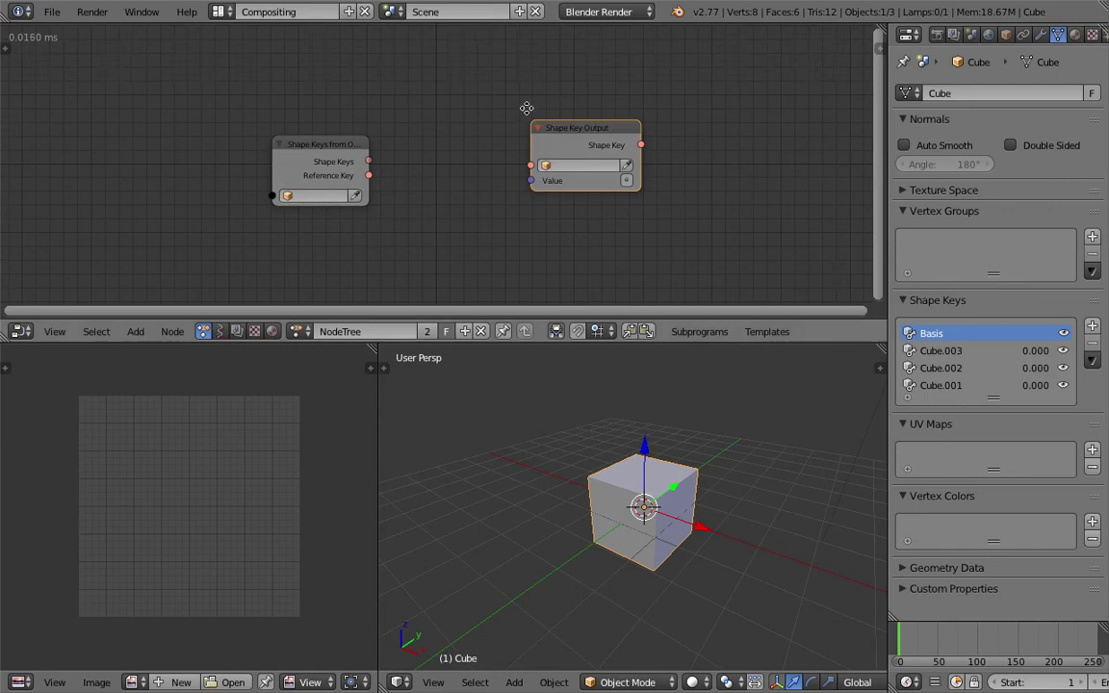
middle_drag(324, 168, 276, 159)
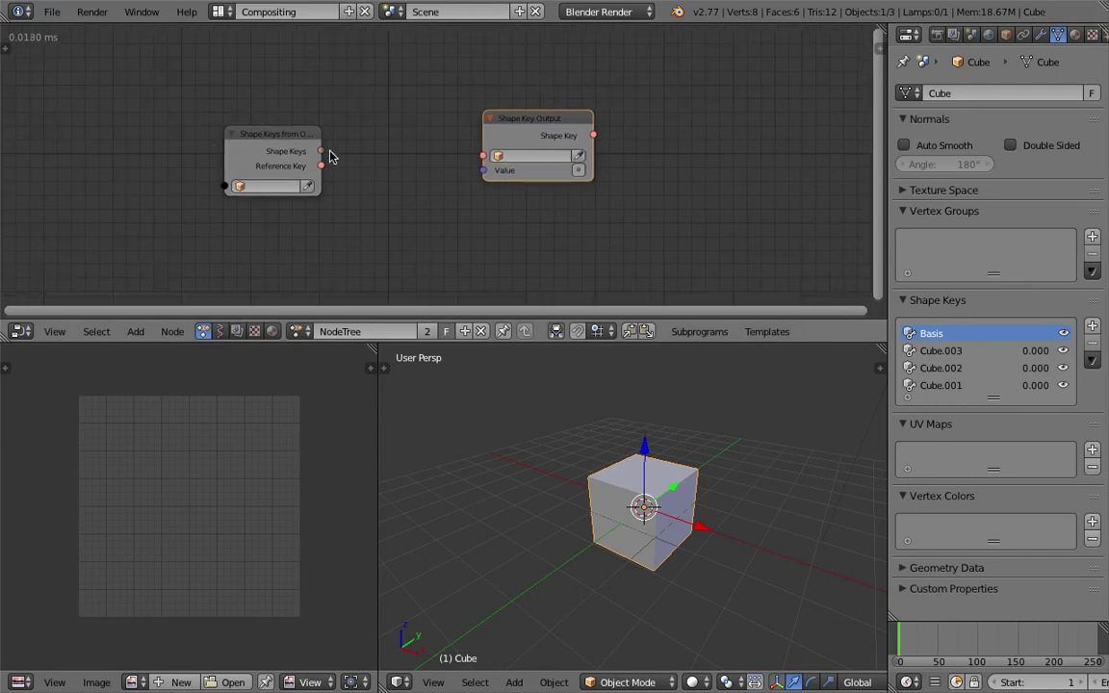
scroll(308, 154, up, 2)
scroll(286, 156, down, 1)
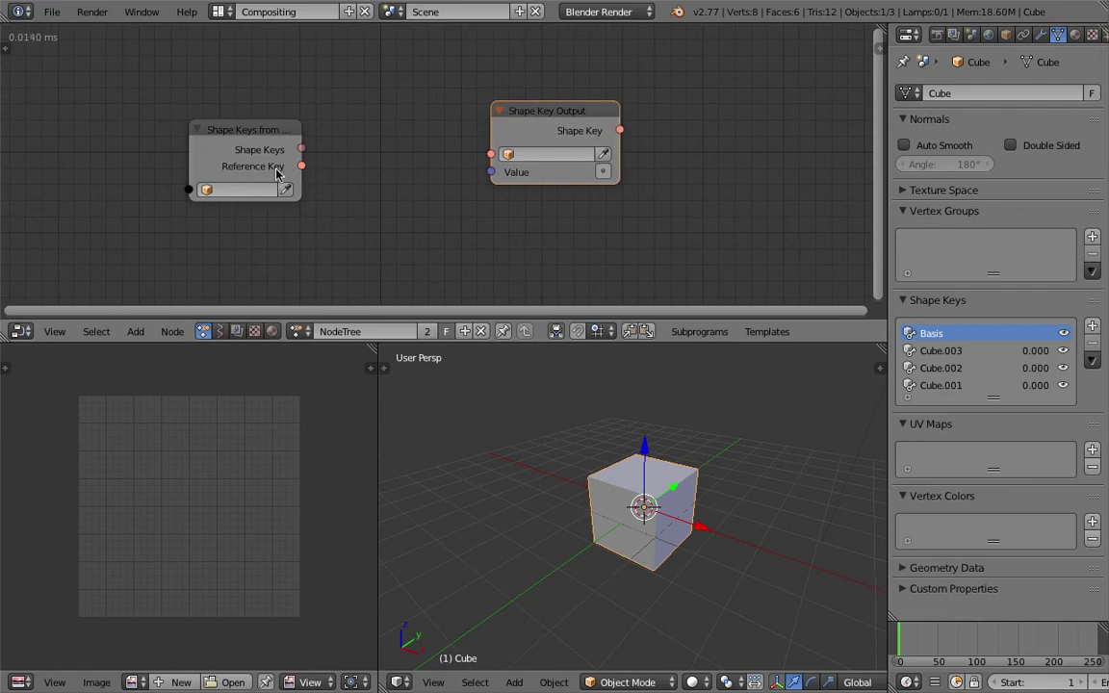
click(278, 147)
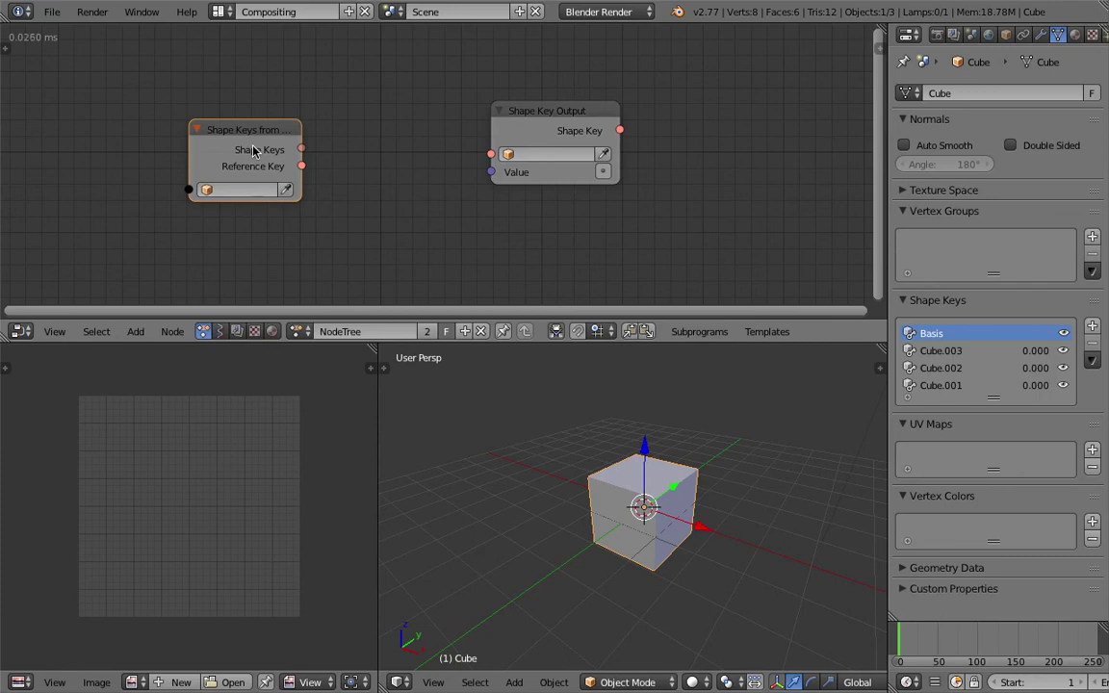
scroll(258, 154, down, 1)
drag(299, 142, 226, 128)
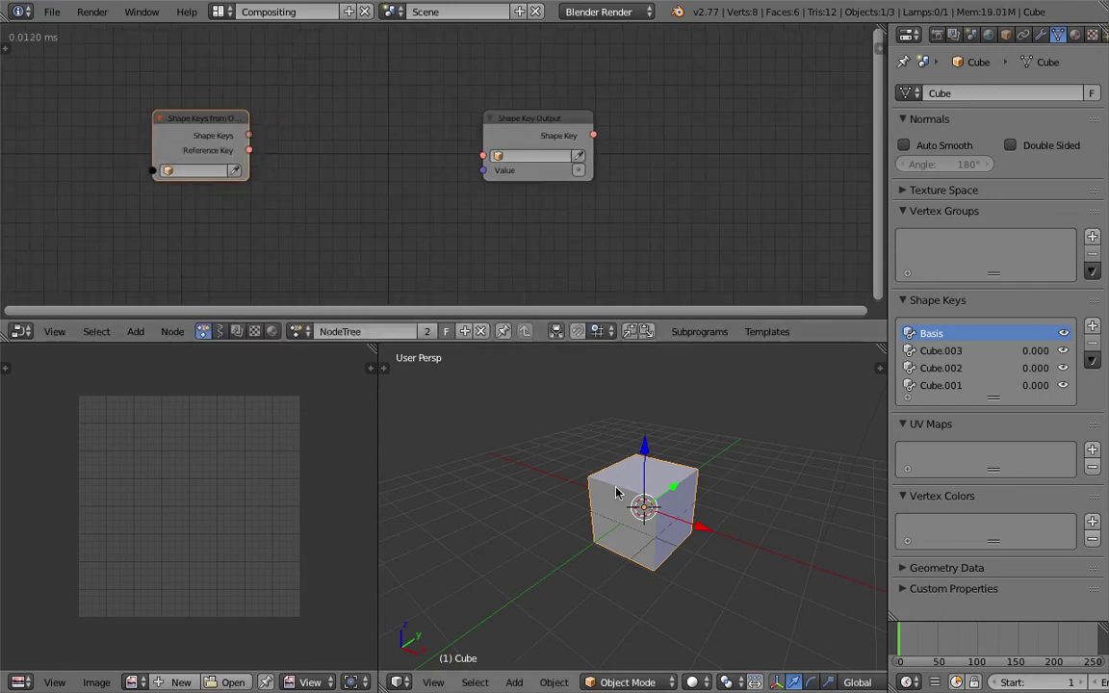
- Assign the cube as the source of the Shape Keys from Object node and reposition both nodes
click(233, 173)
scroll(620, 516, down, 1)
middle_drag(645, 516, 649, 478)
drag(548, 122, 625, 127)
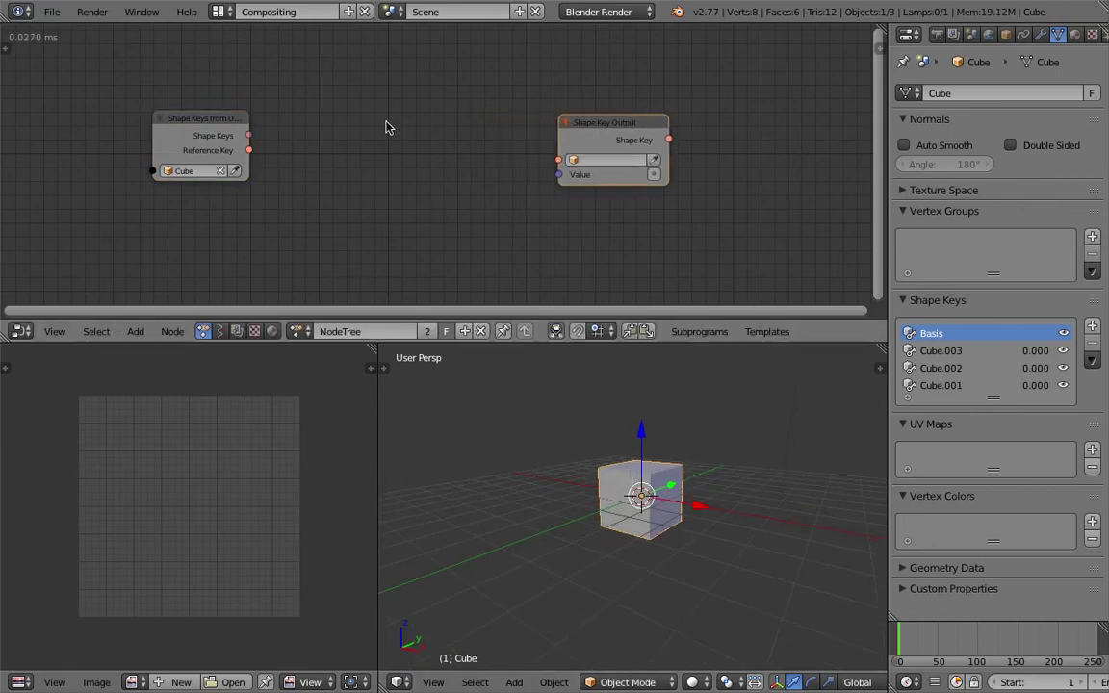
middle_drag(366, 123, 361, 127)
drag(177, 124, 202, 127)
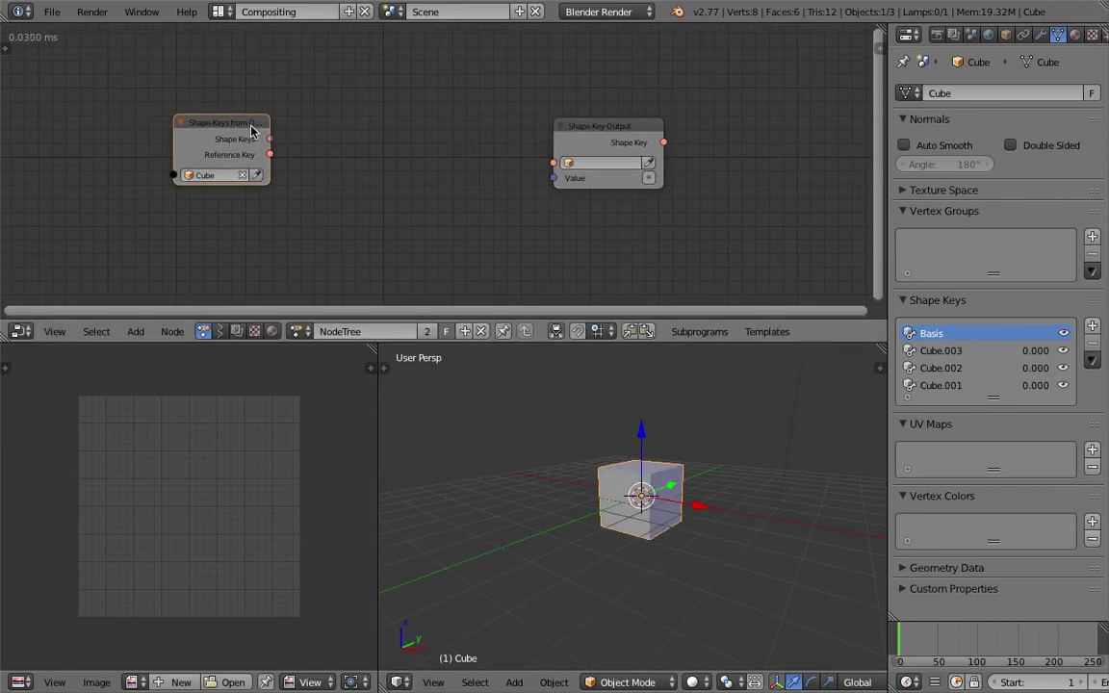
- Create a loop through the object's shape keys and arrange its Invoke Subprogram and Loop Input nodes between the existing nodes
key(w)
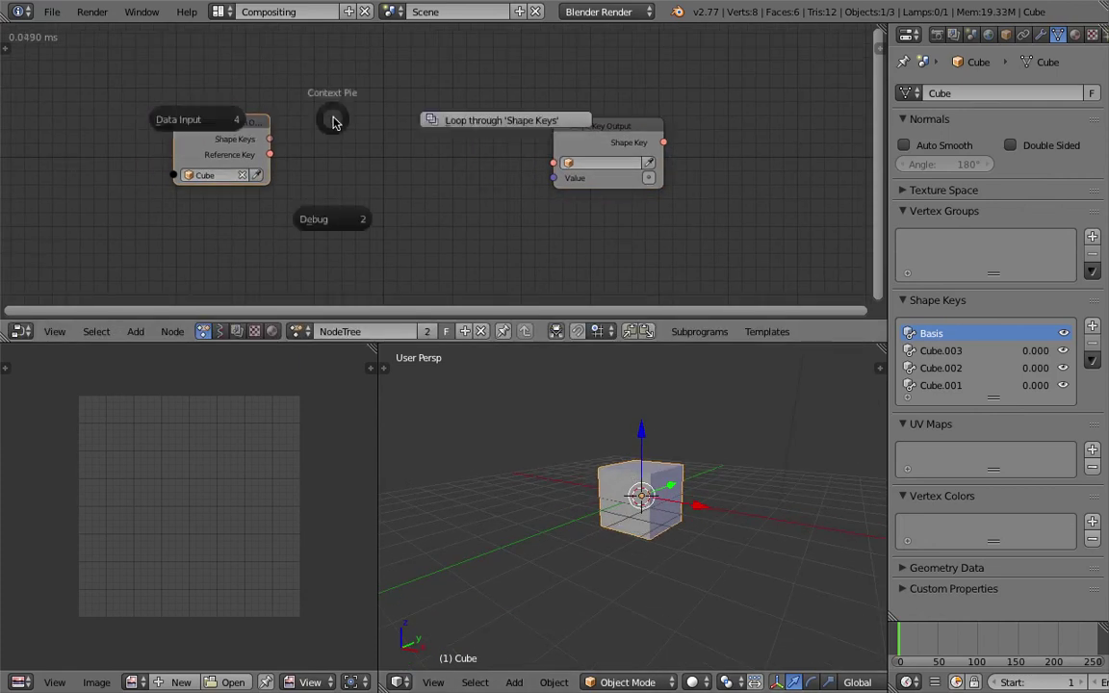
click(445, 120)
click(482, 103)
drag(423, 118, 382, 123)
drag(643, 128, 807, 116)
middle_drag(807, 117, 708, 114)
drag(433, 108, 419, 104)
drag(232, 133, 220, 124)
middle_drag(578, 442, 563, 446)
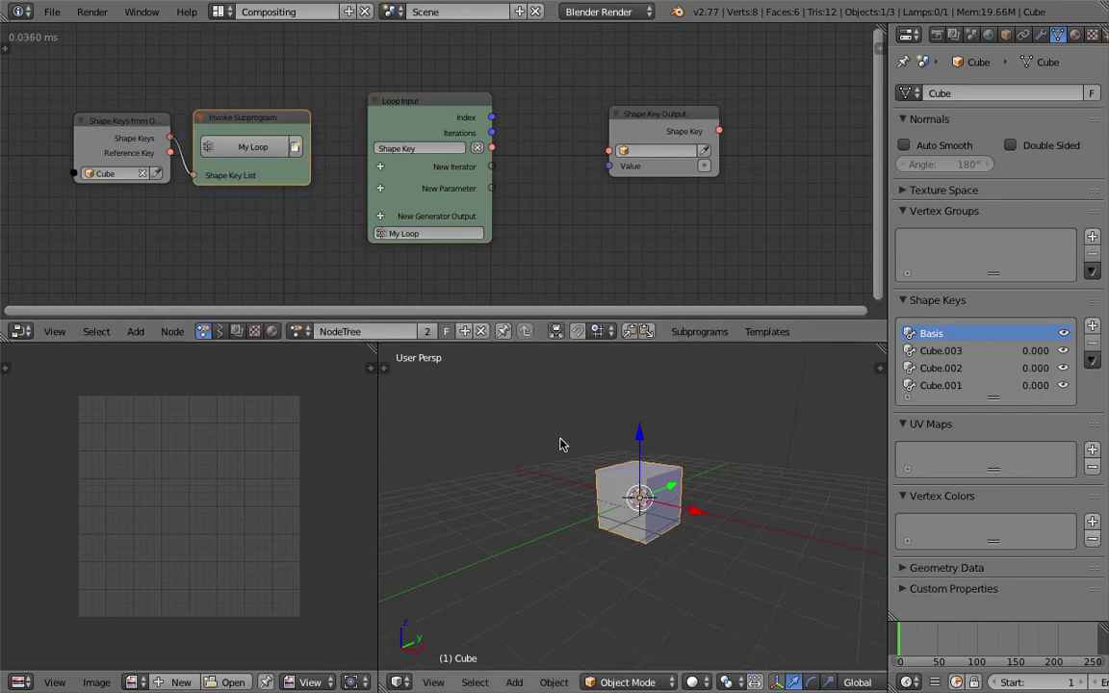
drag(616, 116, 679, 117)
middle_drag(639, 473, 578, 443)
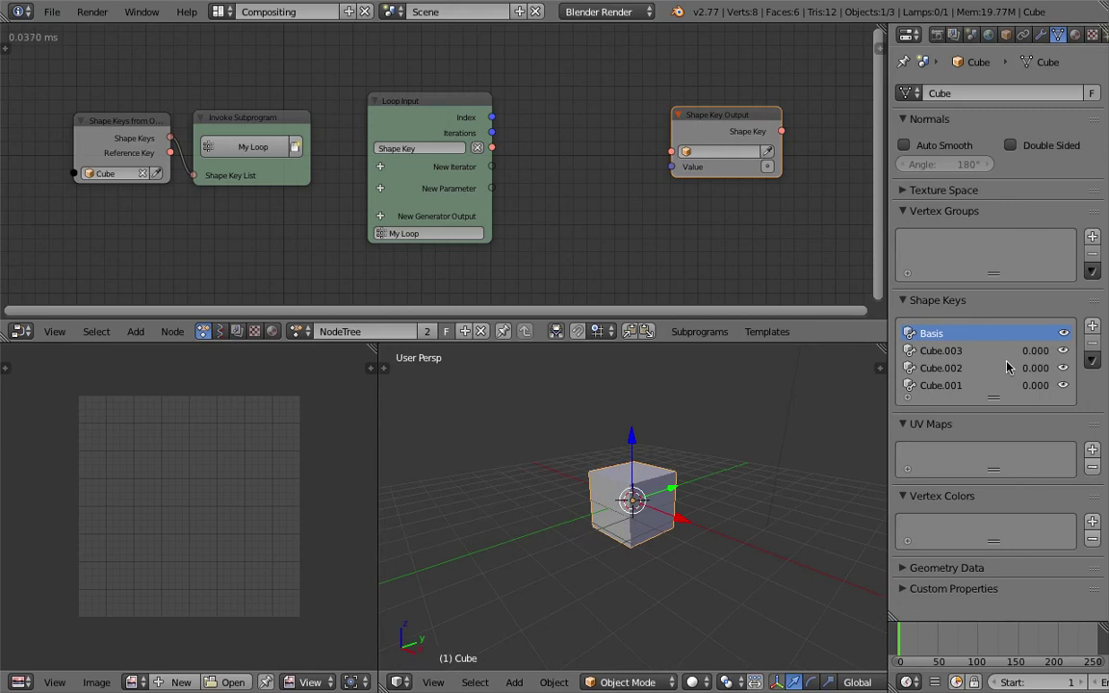
- Connect the Loop Input's Shape Key to the Shape Key Output node, enable its Value input and set it to 0.78
drag(494, 152, 663, 153)
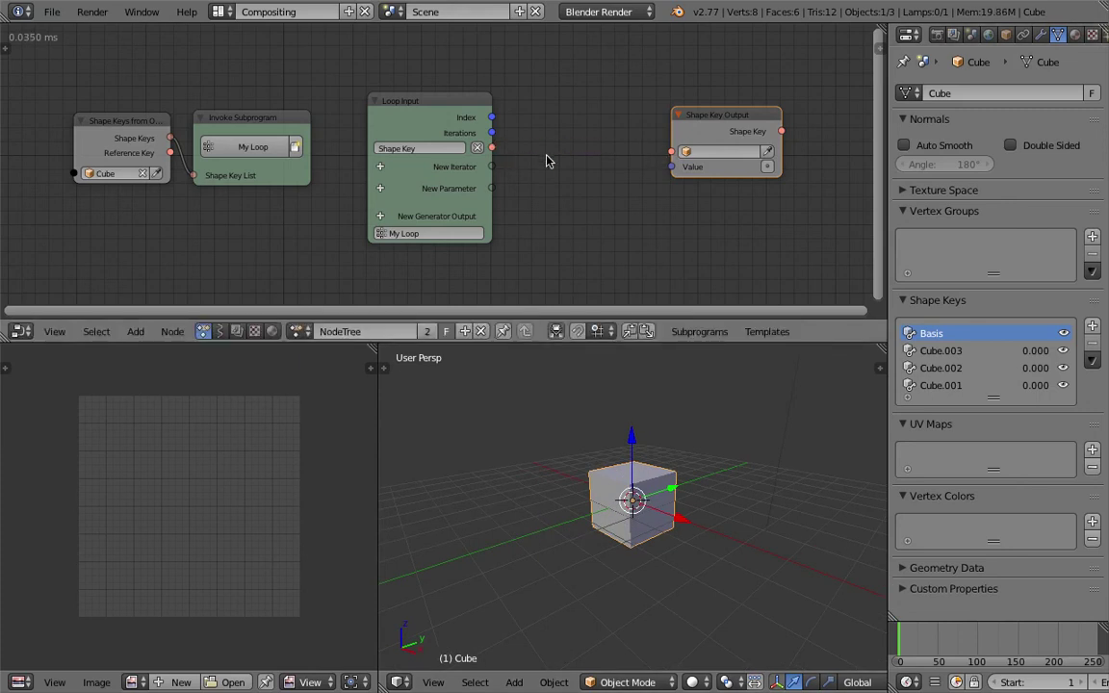
drag(494, 152, 672, 154)
middle_drag(587, 201, 546, 204)
click(727, 168)
drag(693, 167, 686, 127)
- Add a Get List Element node and place it between the Loop Input and Shape Key Output nodes
key(shift+a)
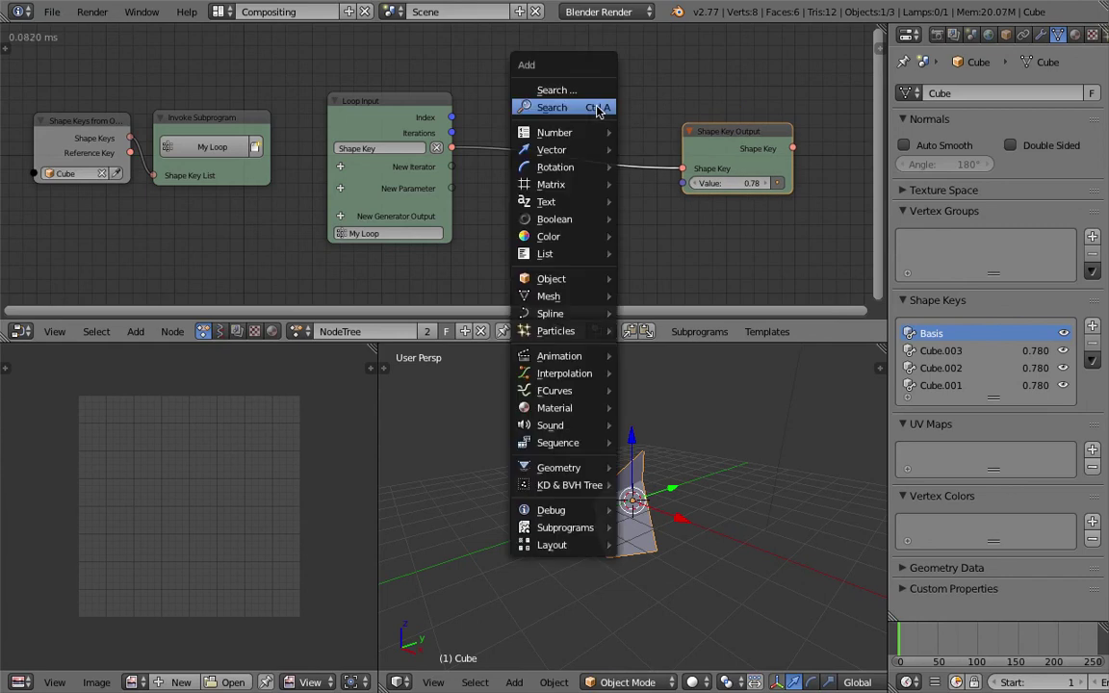
click(597, 109)
text(get e)
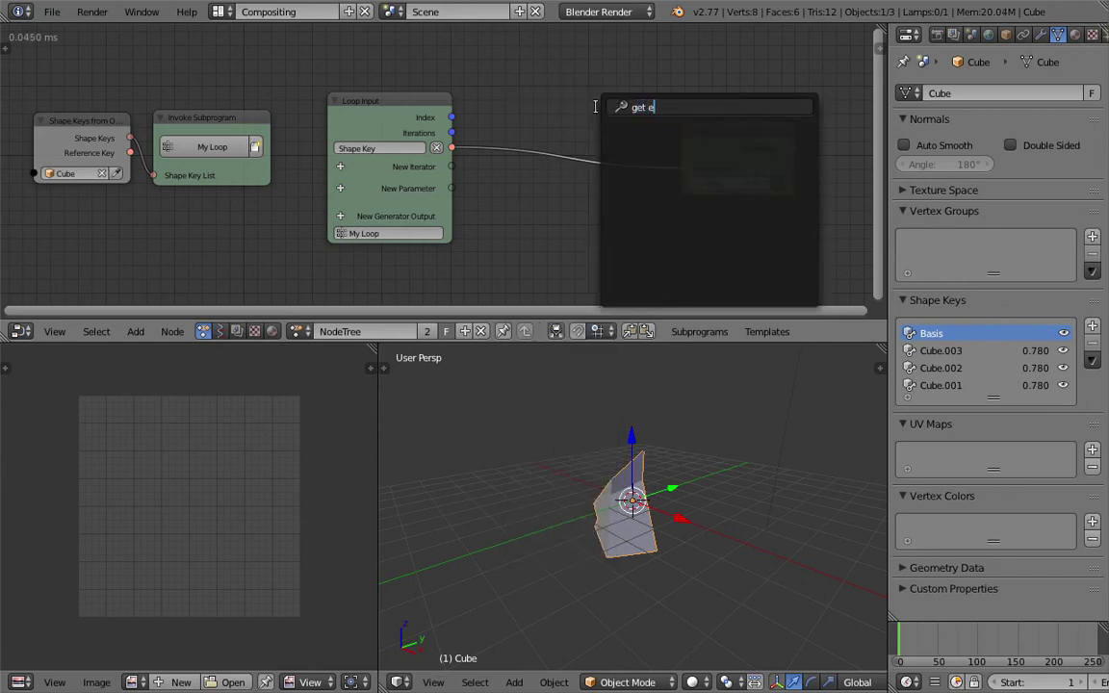
key(BackSpace)
key(BackSpace)
key(BackSpace)
key(BackSpace)
key(BackSpace)
text(eleme)
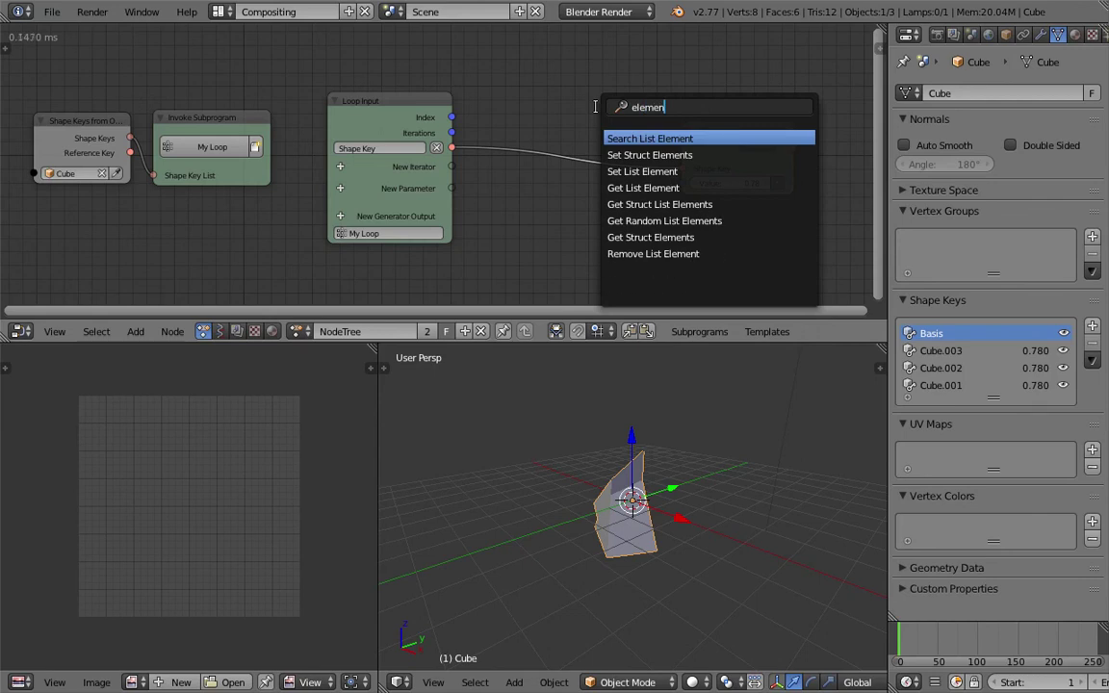
text(n)
key(Down)
key(Down)
key(Down)
key(Return)
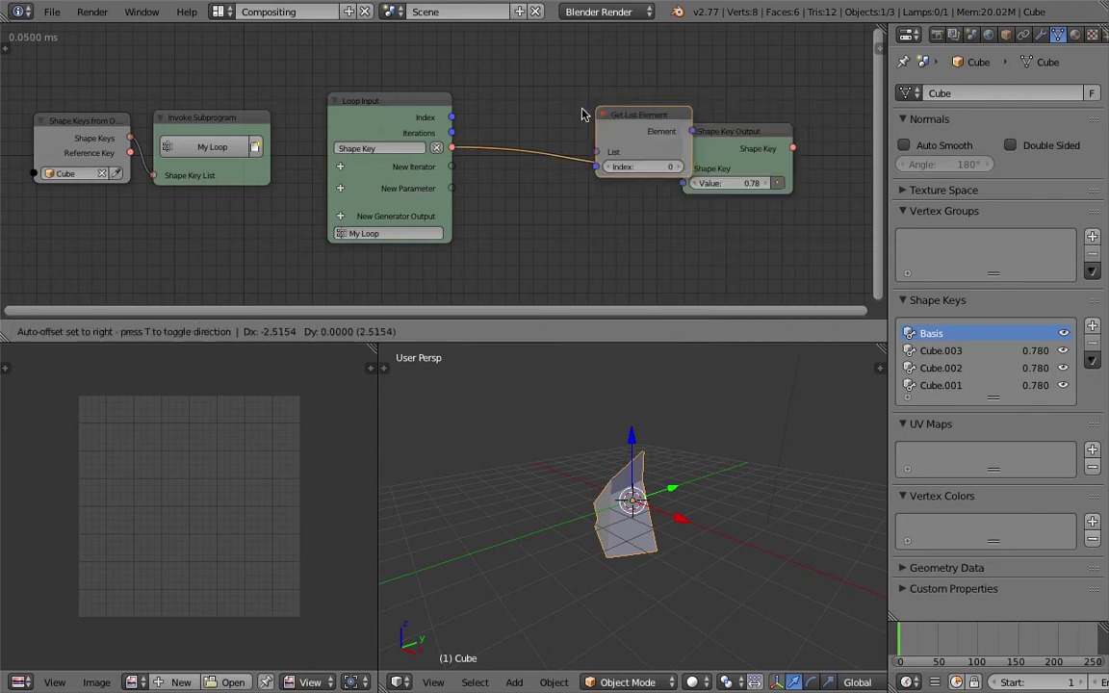
click(538, 116)
- Link the Get List Element's Element to the Shape Key Output and its List to the Loop Input's Shape Key, spacing out the nodes
drag(451, 150, 533, 161)
drag(628, 140, 683, 183)
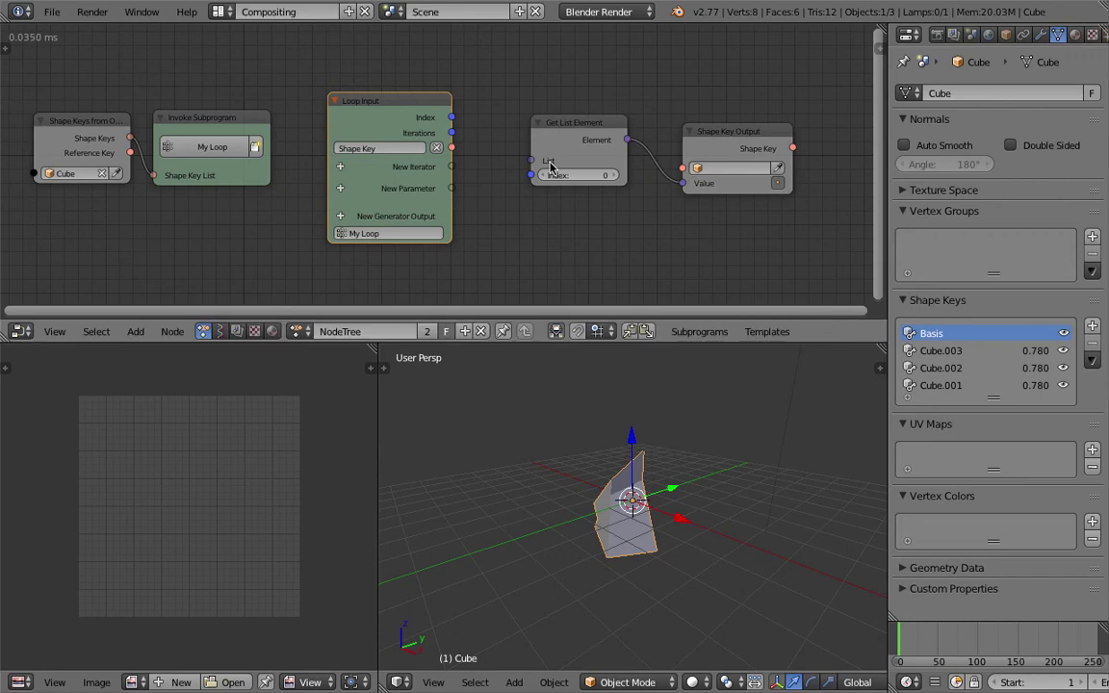
drag(628, 141, 690, 170)
drag(533, 162, 451, 147)
drag(578, 128, 625, 129)
drag(488, 124, 540, 116)
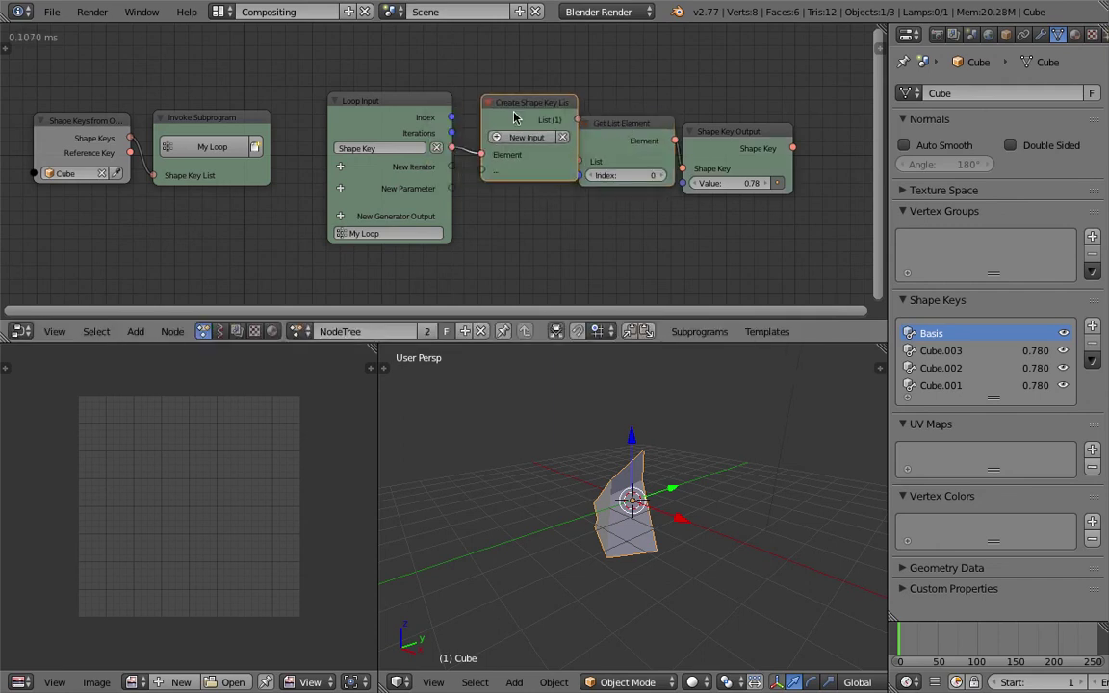
- Remove the Create Shape Key List and Get List Element nodes from between Loop Input and Shape Key Output
key(x)
middle_drag(517, 184, 497, 180)
drag(601, 119, 568, 124)
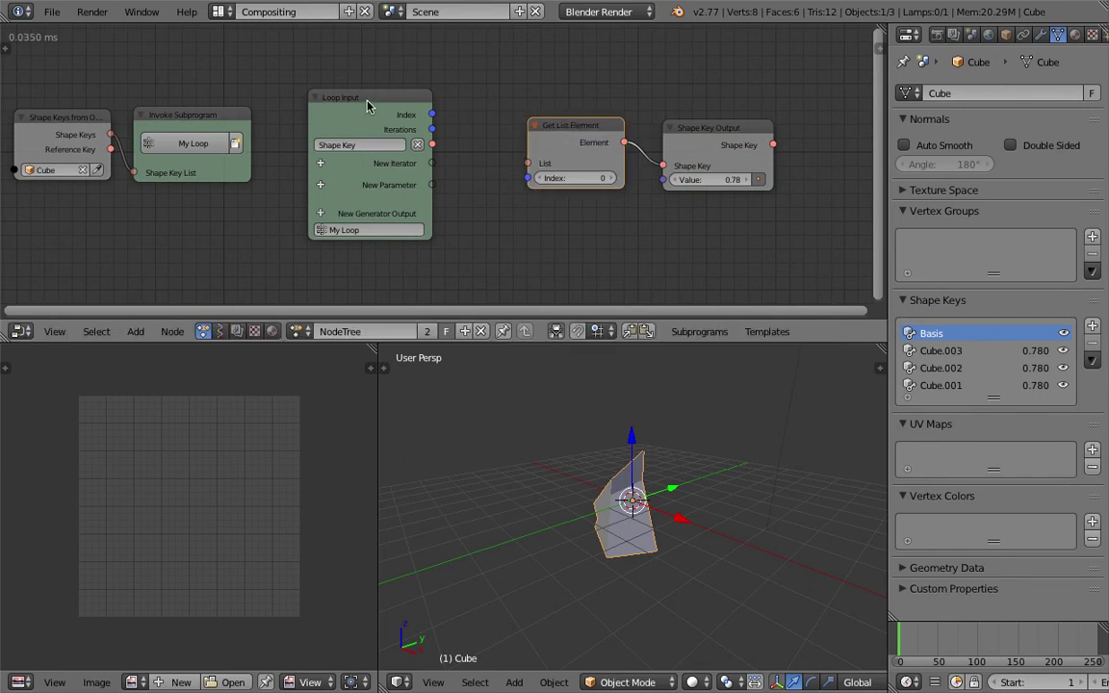
drag(563, 119, 540, 131)
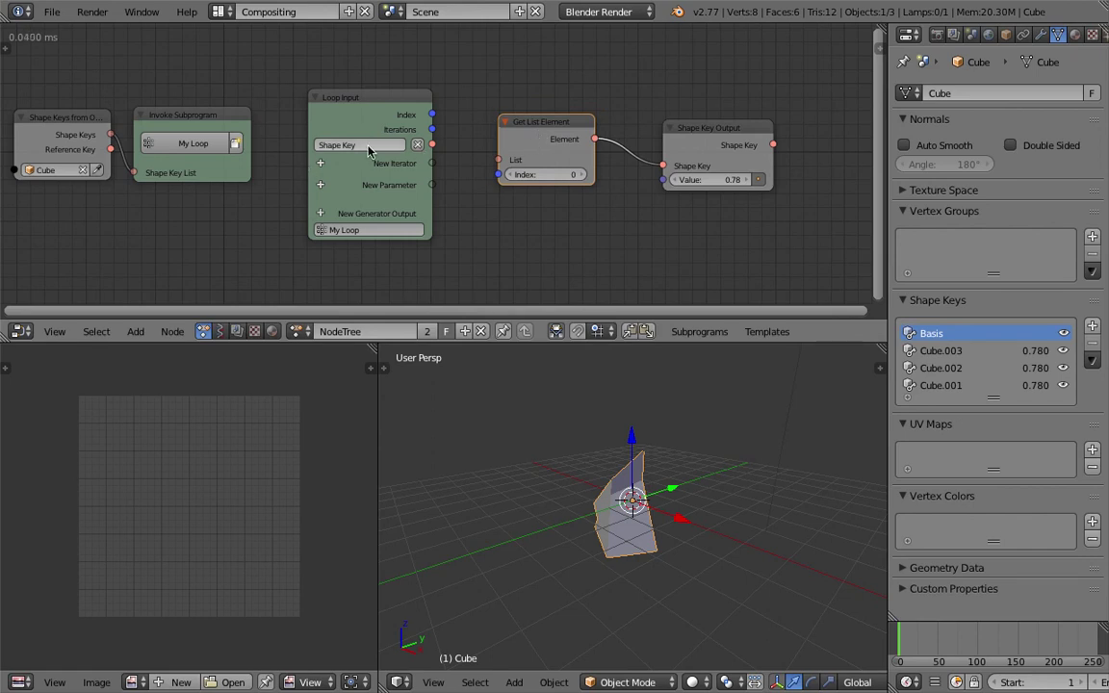
drag(434, 145, 511, 160)
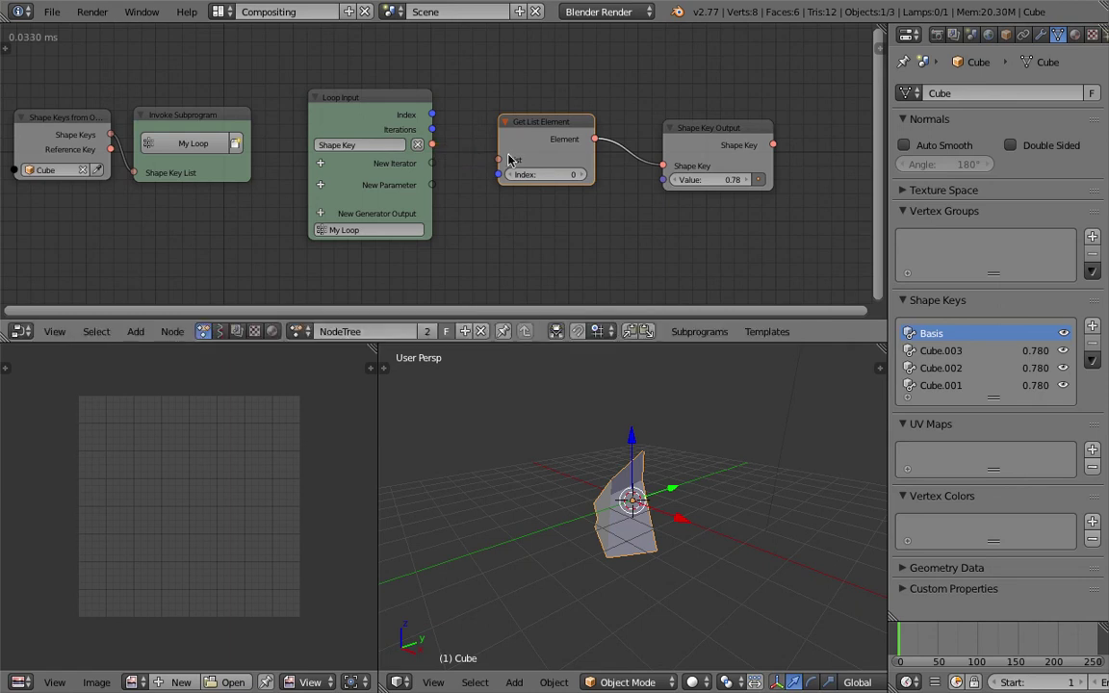
key(x)
- Reconnect the Loop Input's Shape Key to the Shape Key Output, set its Value to 0.54 and move the node farther away
drag(433, 145, 580, 172)
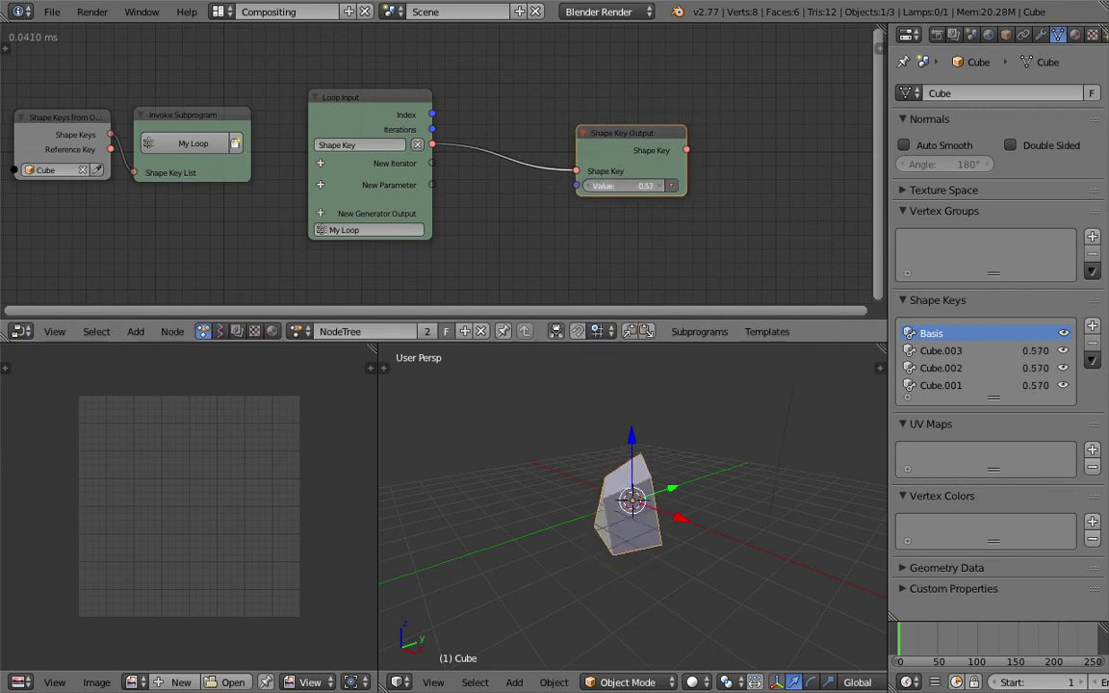
drag(638, 141, 708, 137)
middle_drag(626, 185, 603, 187)
drag(722, 114, 740, 120)
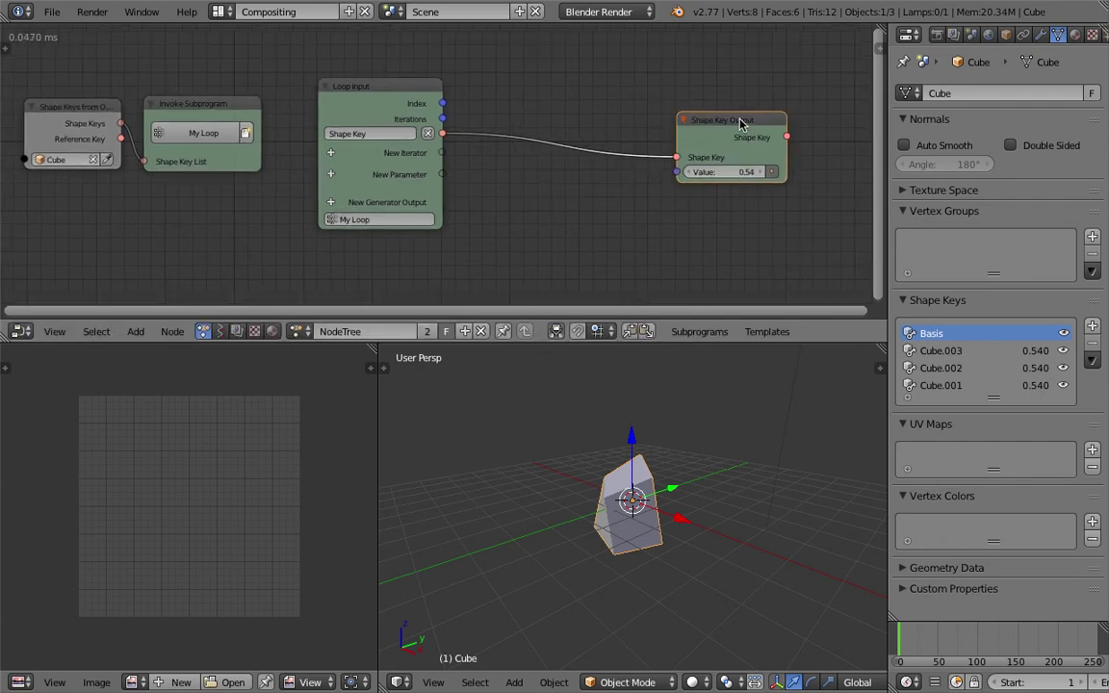
- Spread the Shape Keys from Object and Invoke Subprogram nodes farther apart
drag(227, 107, 258, 107)
drag(56, 117, 12, 114)
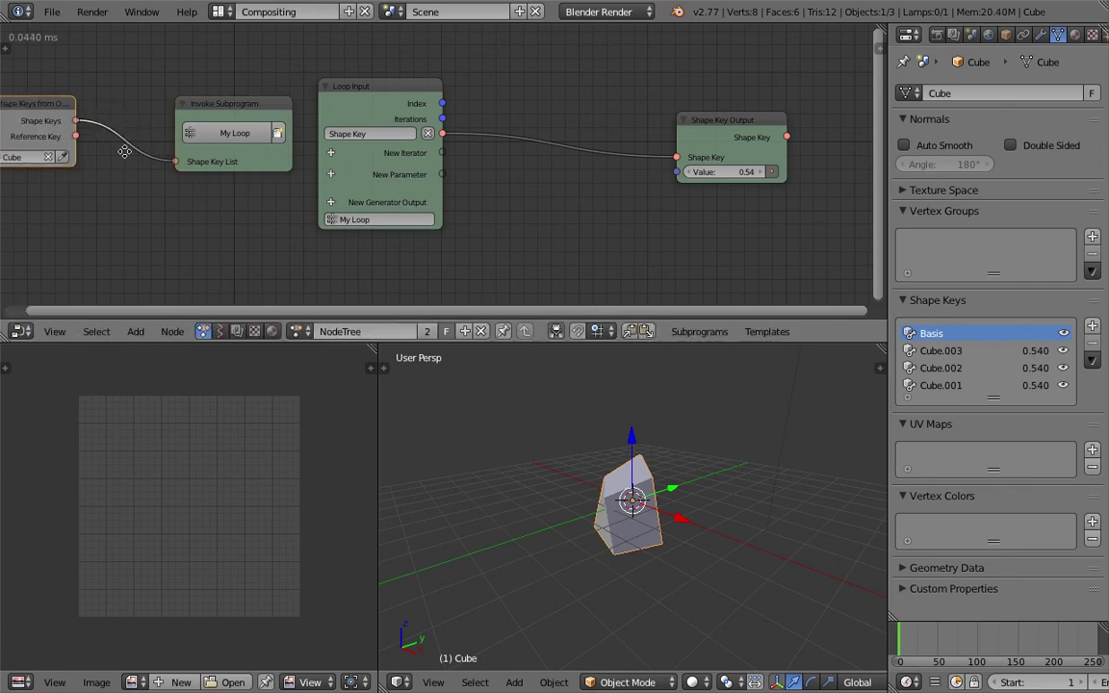
middle_drag(50, 107, 83, 105)
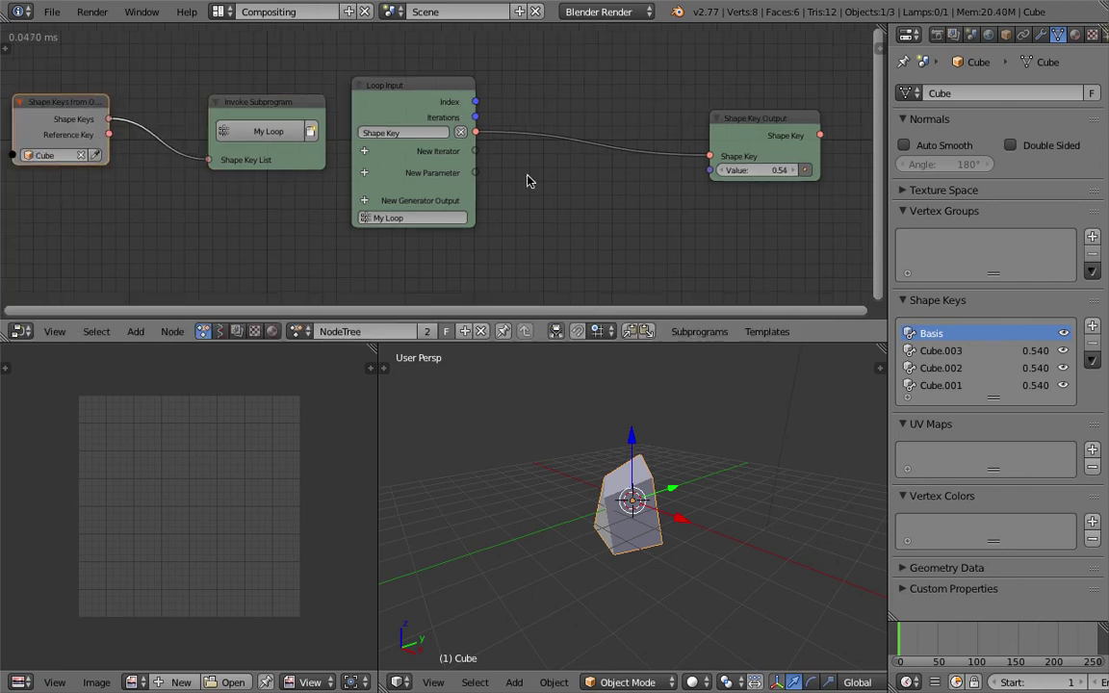
middle_drag(567, 189, 594, 181)
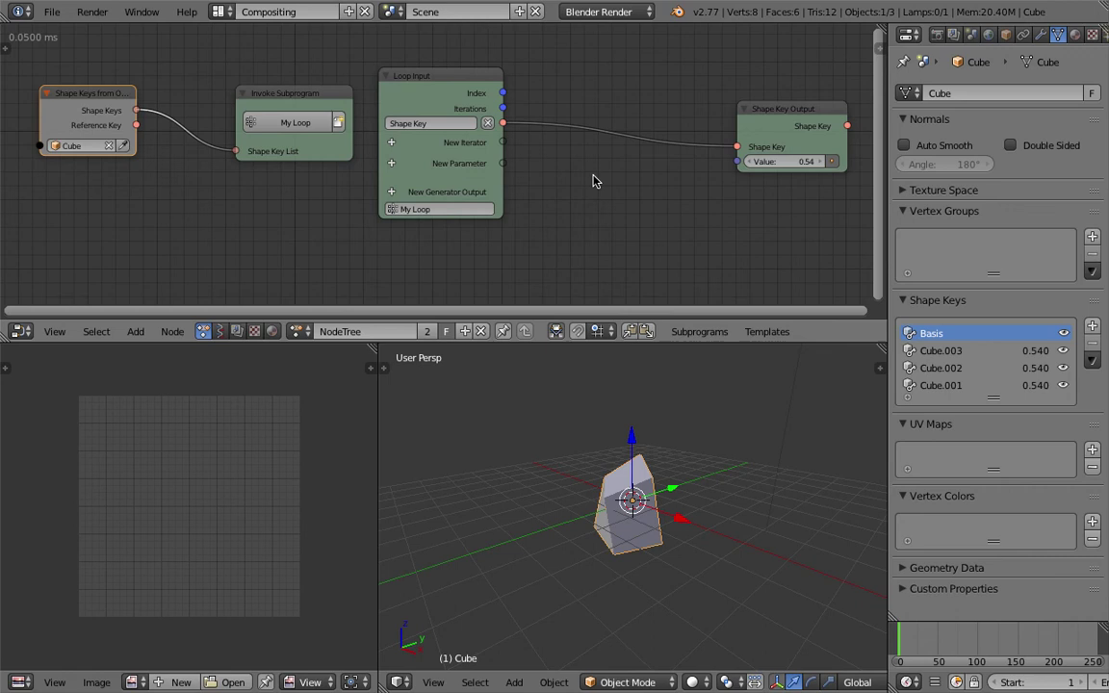
scroll(593, 181, down, 1)
middle_drag(584, 176, 579, 176)
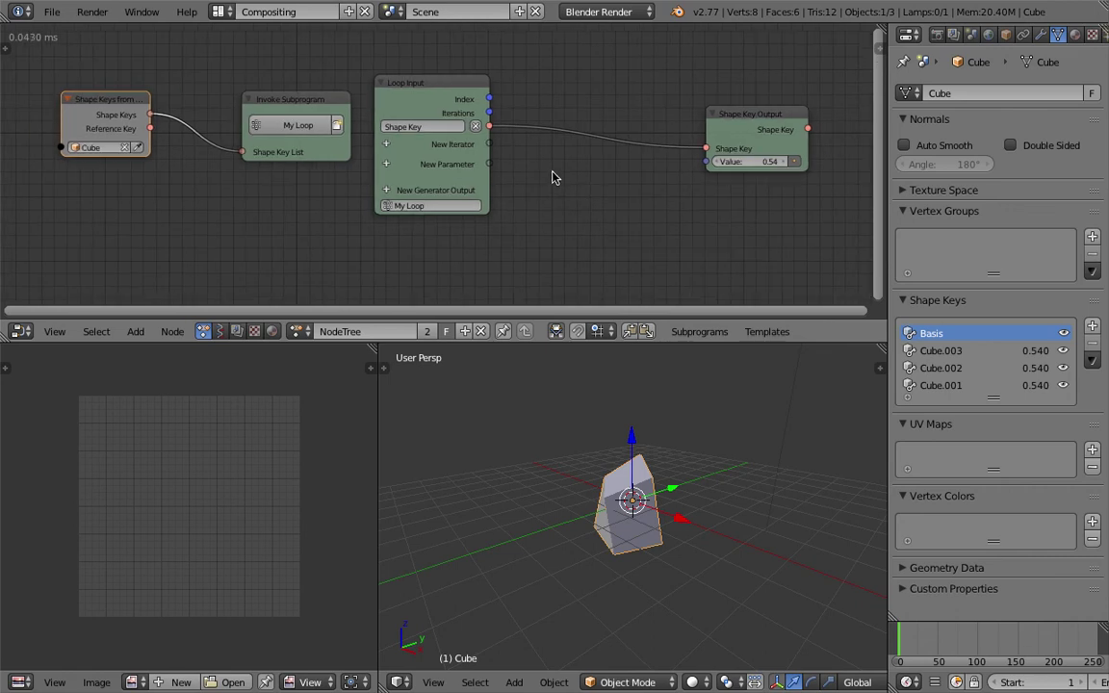
drag(126, 104, 107, 122)
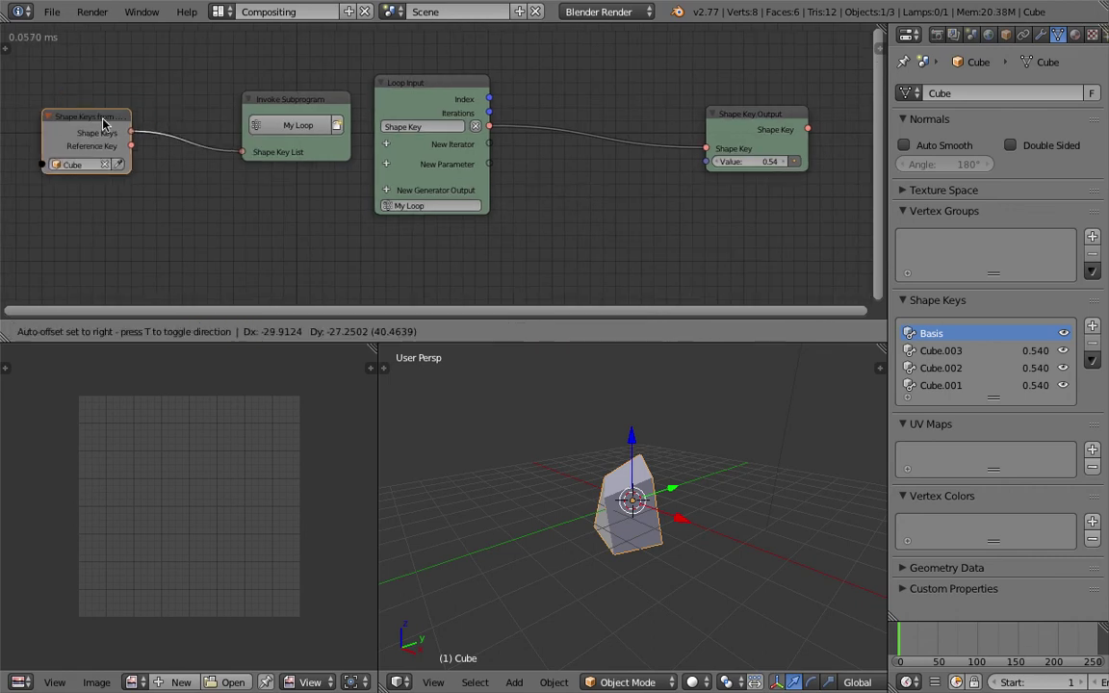
- Add a Shape Key List parameter to the loop and feed it from the Shape Keys from Object node's Shape Keys
click(384, 165)
text(shape)
key(Down)
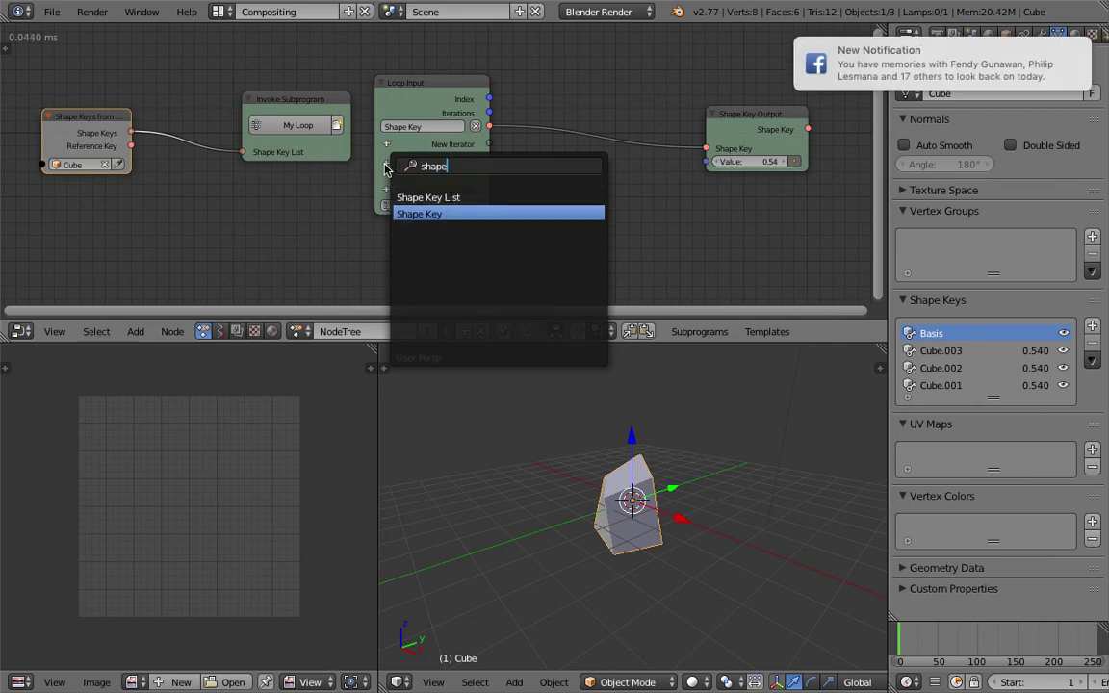
key(Up)
key(Return)
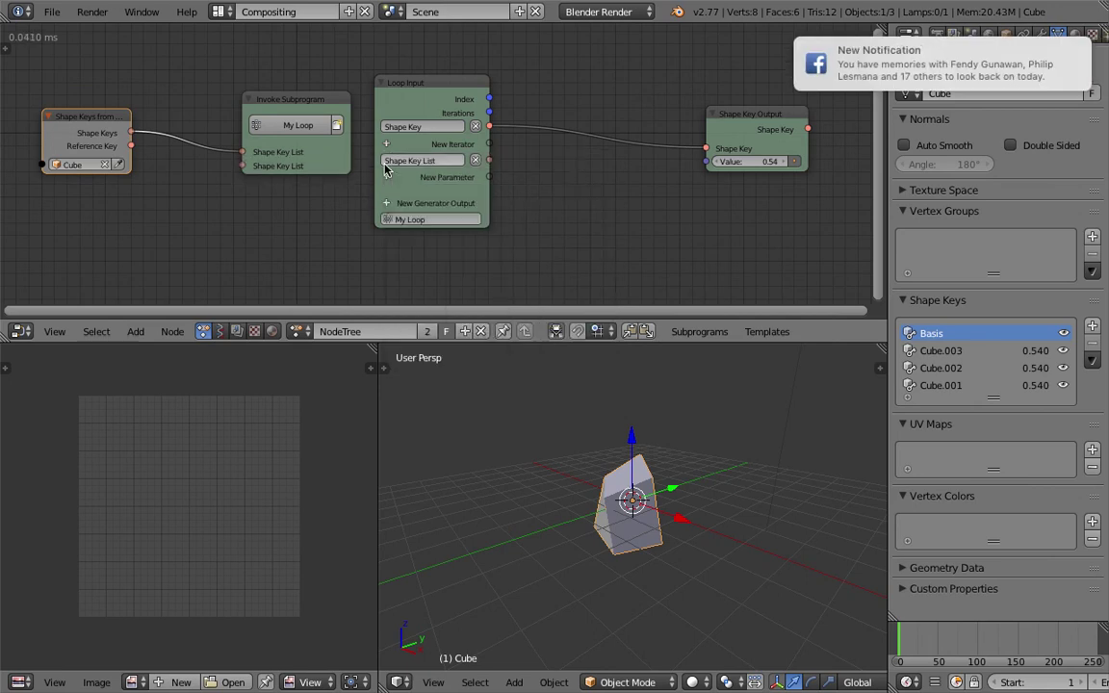
drag(130, 133, 273, 181)
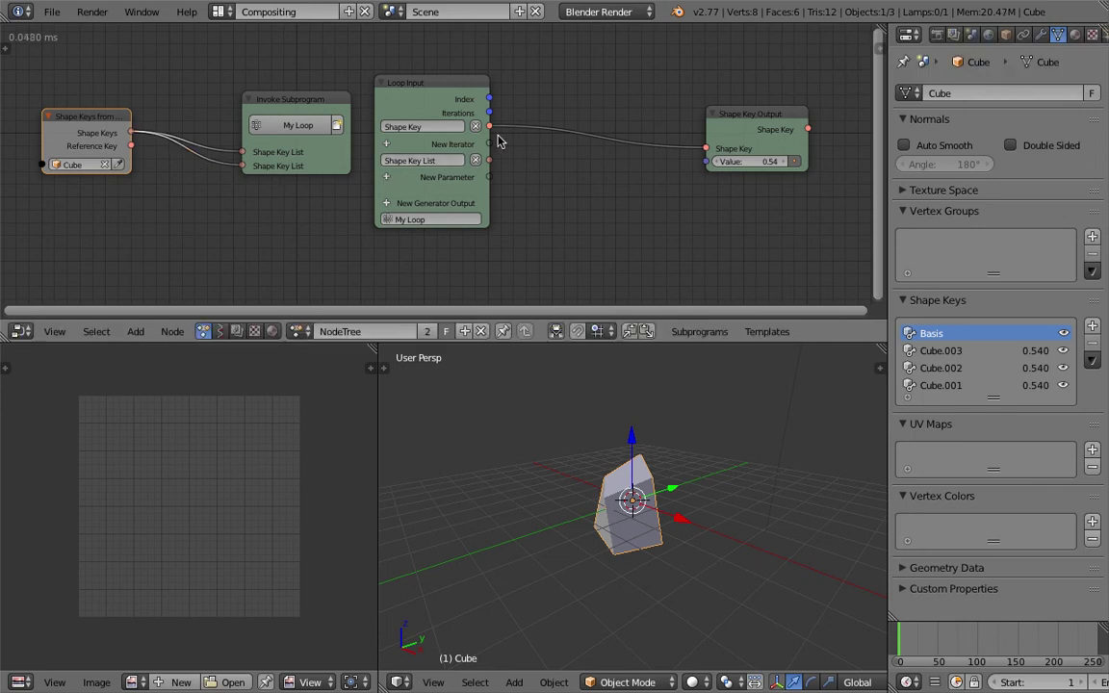
- Link the Shape Key List parameter to the Shape Key Output through Get List Element, using Index 1 and Value 0.97
drag(490, 162, 705, 149)
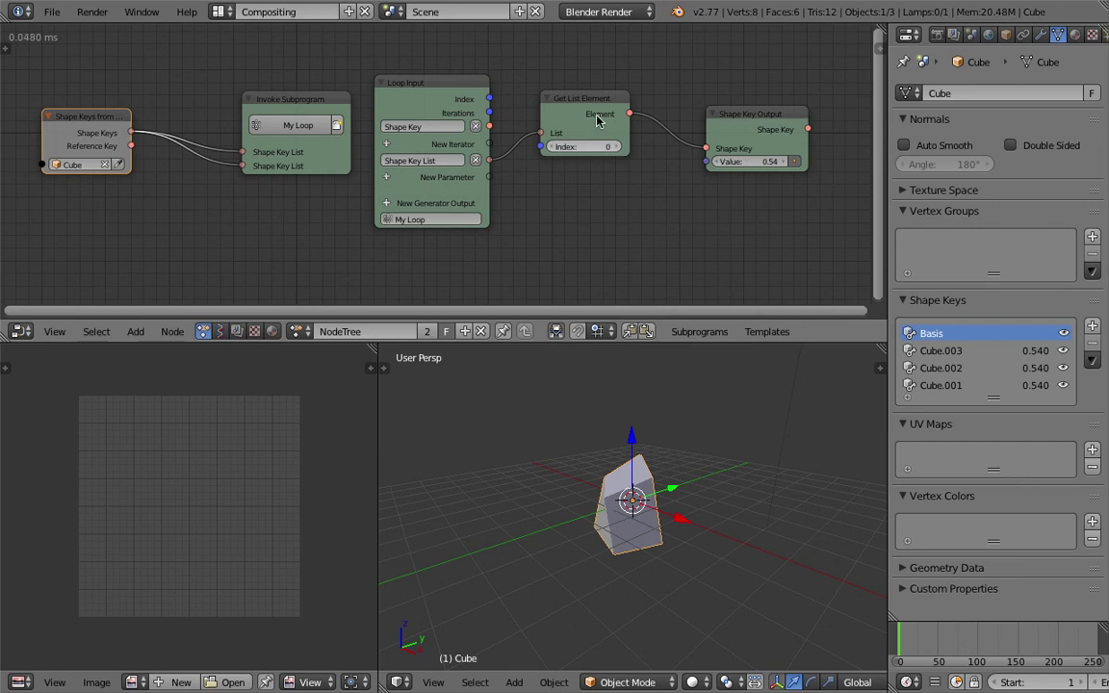
drag(602, 125, 604, 143)
drag(761, 162, 684, 162)
drag(770, 162, 723, 164)
click(621, 164)
mouse_move(728, 160)
mouse_down()
mouse_move(741, 160)
mouse_move(699, 159)
mouse_move(726, 160)
mouse_up()
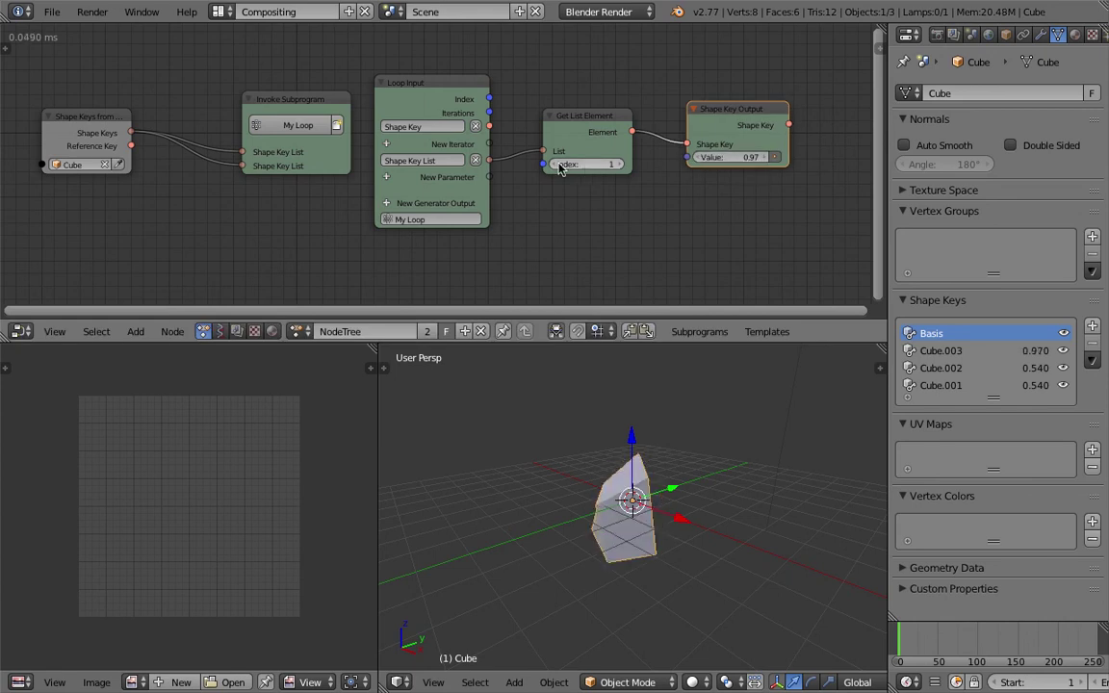
- Set the Get List Element Index to 2, raise the Shape Key Output Value to 1.00, and switch the Index to 3
click(619, 165)
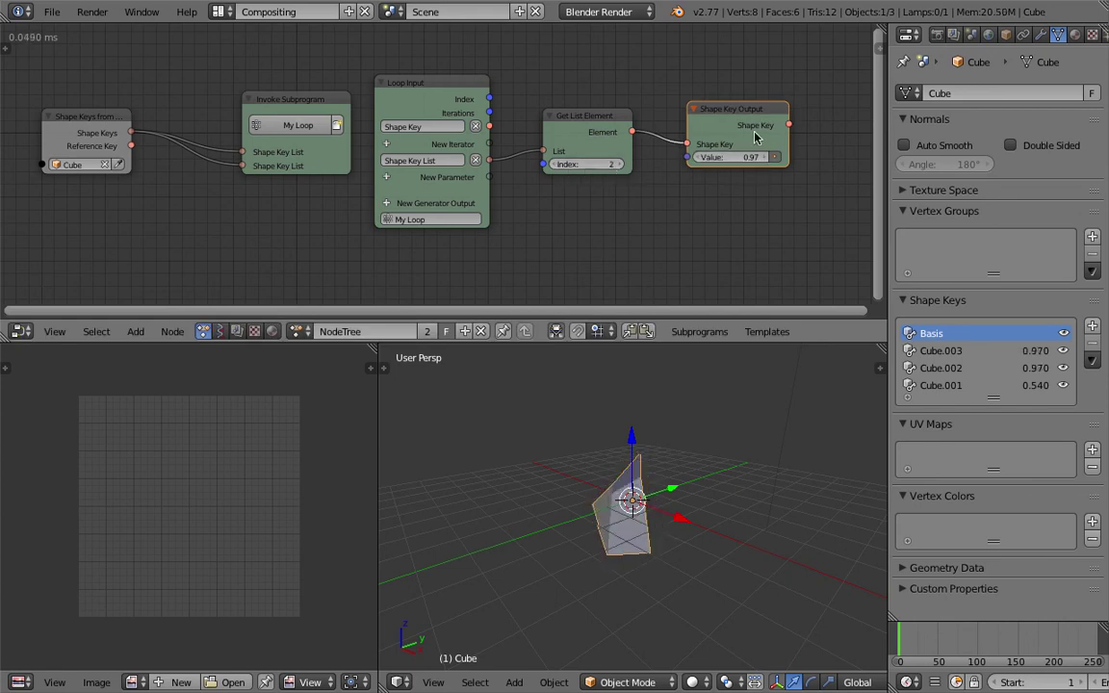
mouse_move(729, 158)
mouse_down()
mouse_move(700, 158)
mouse_move(742, 158)
mouse_up()
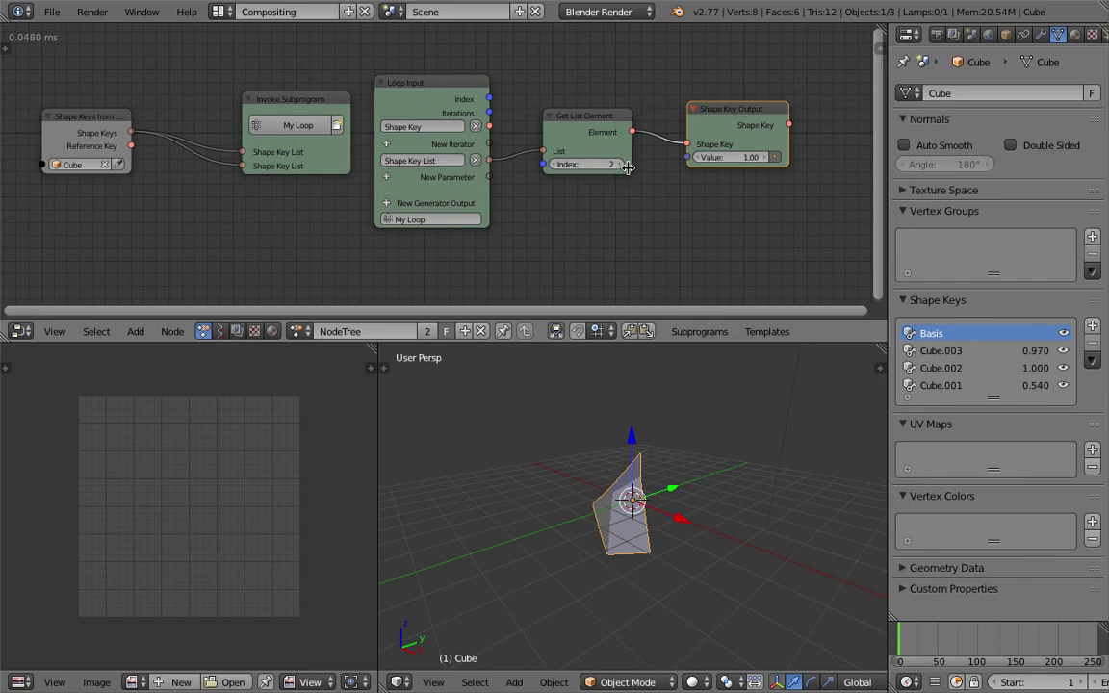
click(620, 164)
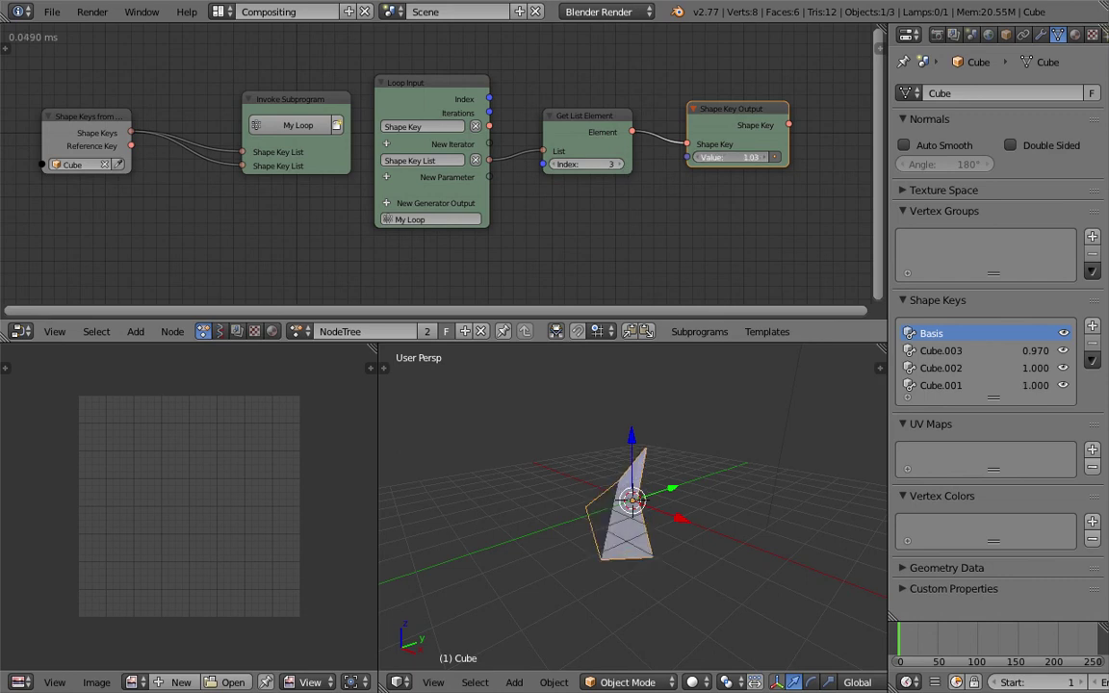
middle_drag(671, 451, 849, 408)
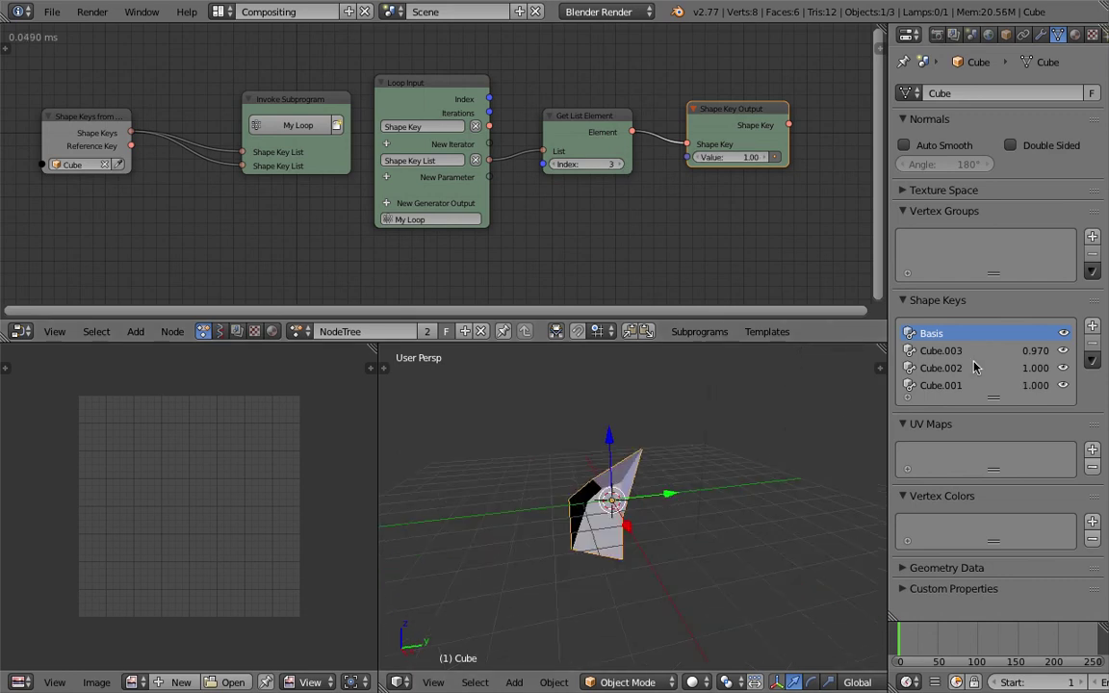
middle_drag(706, 493, 639, 540)
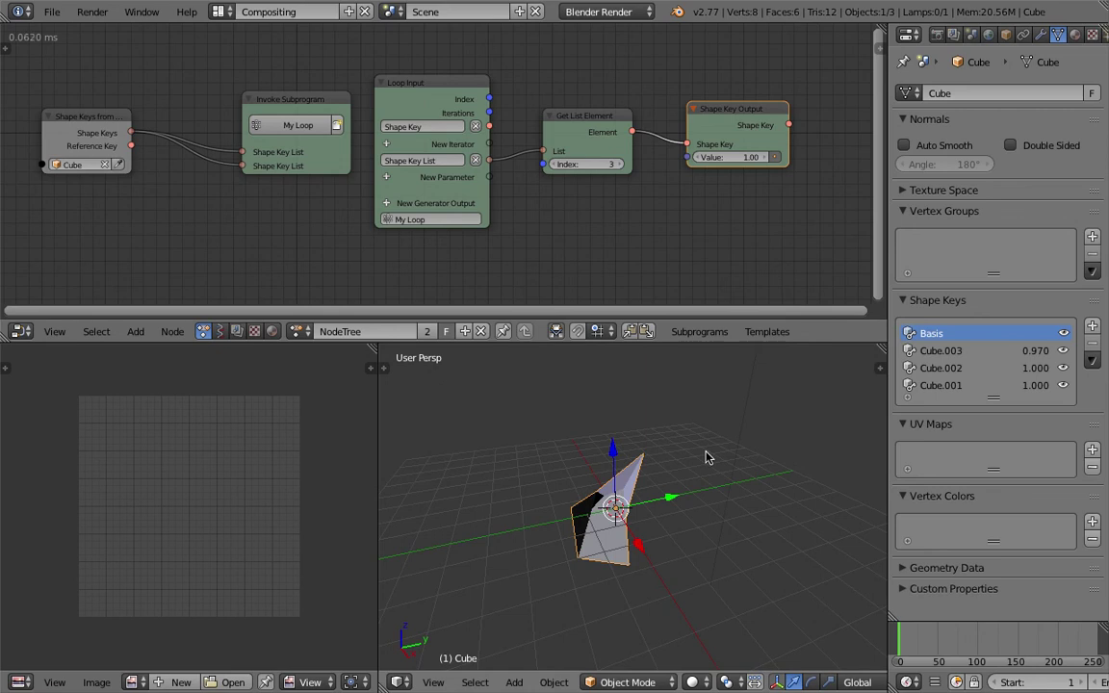
scroll(677, 484, down, 1)
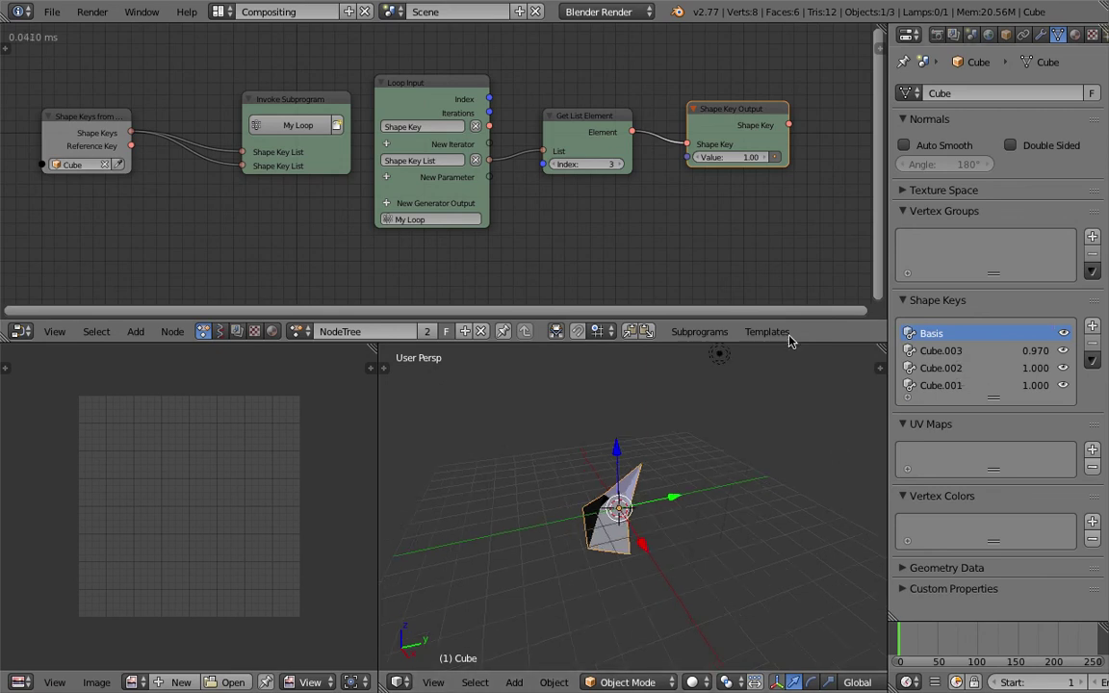
- Delete the Get List Element node and shift the Shape Key Output node slightly
click(604, 124)
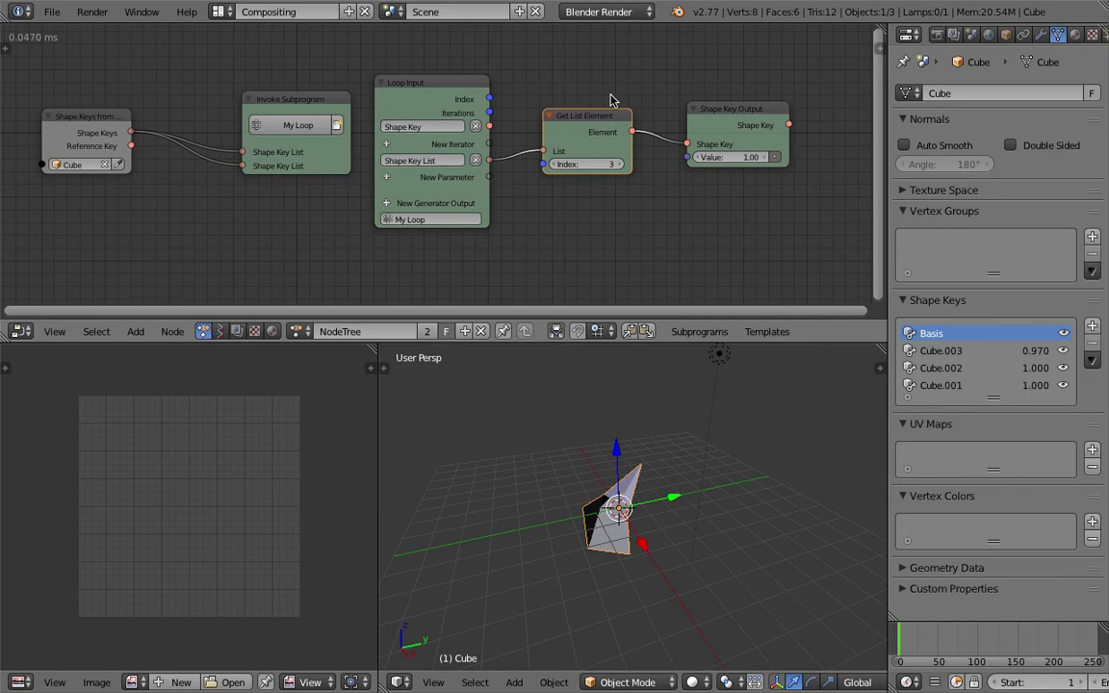
middle_drag(592, 104, 578, 112)
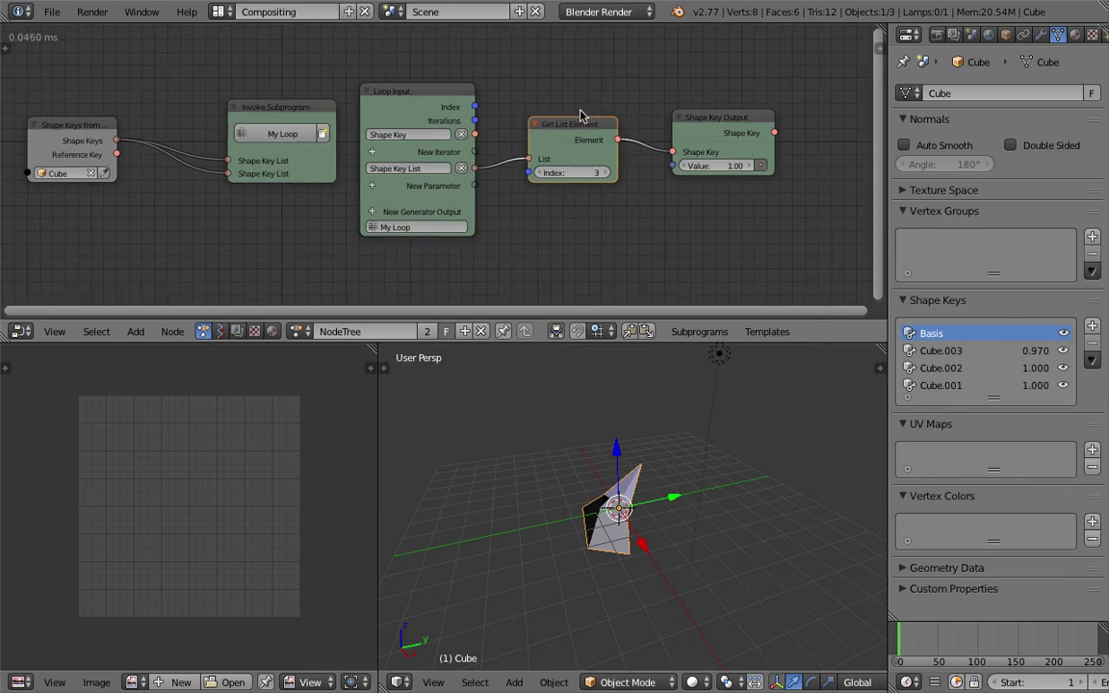
key(x)
drag(731, 125, 744, 132)
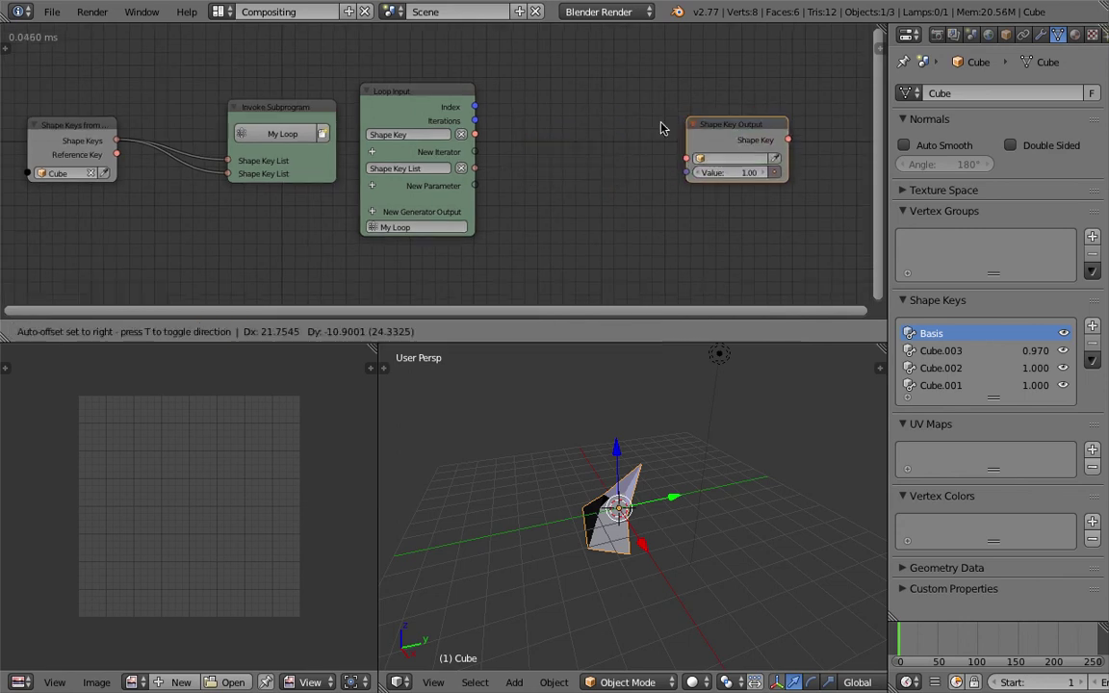
- Add a Delay Time node between the Loop Input and Shape Key Output nodes
middle_drag(571, 122, 559, 124)
key(shift+a)
click(559, 126)
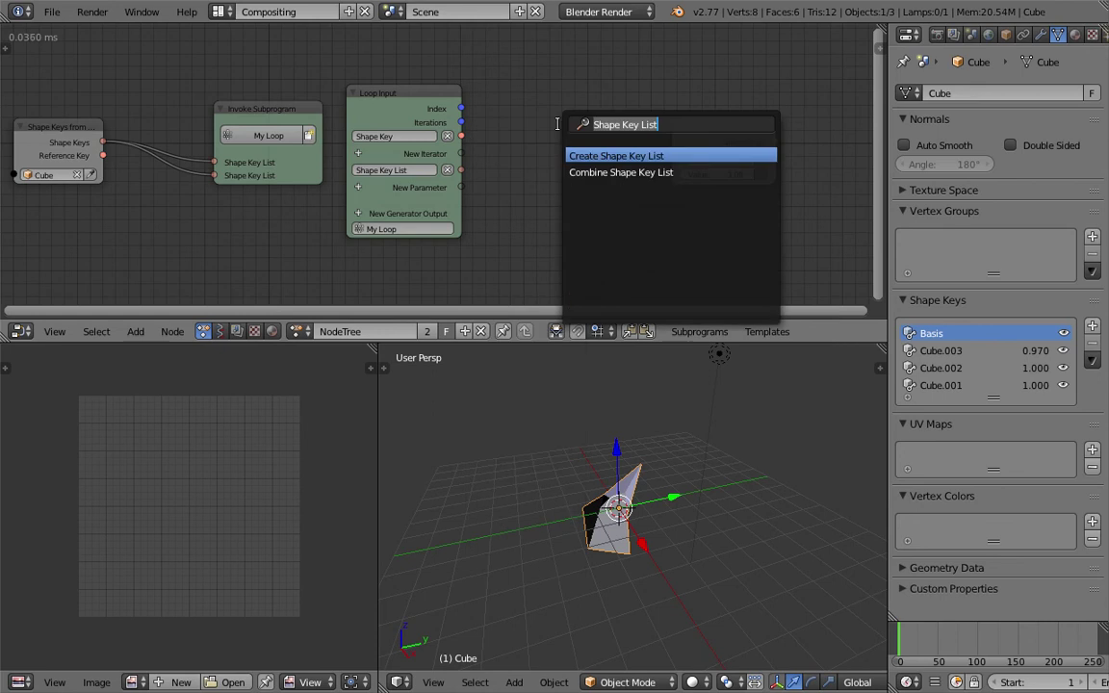
text(dela)
key(Return)
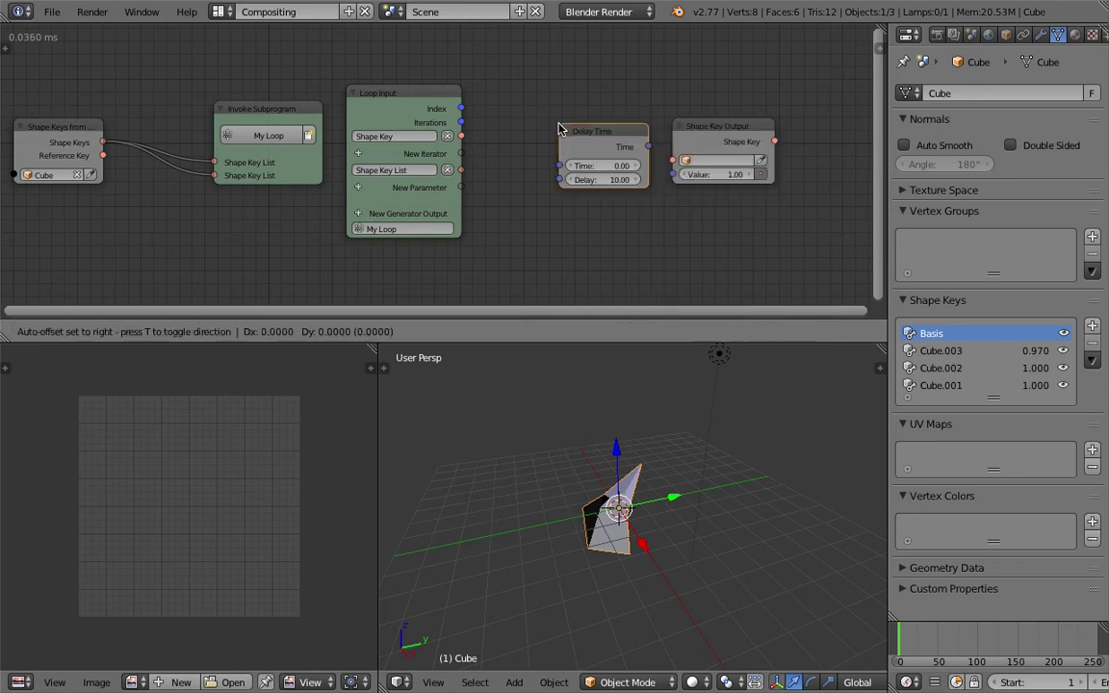
click(538, 146)
- Link Loop Input's Index to Delay Time's Delay, the delayed Time to Shape Key Output's Value, and the loop's Shape Key to its Shape Key input
drag(461, 109, 544, 192)
drag(633, 162, 674, 177)
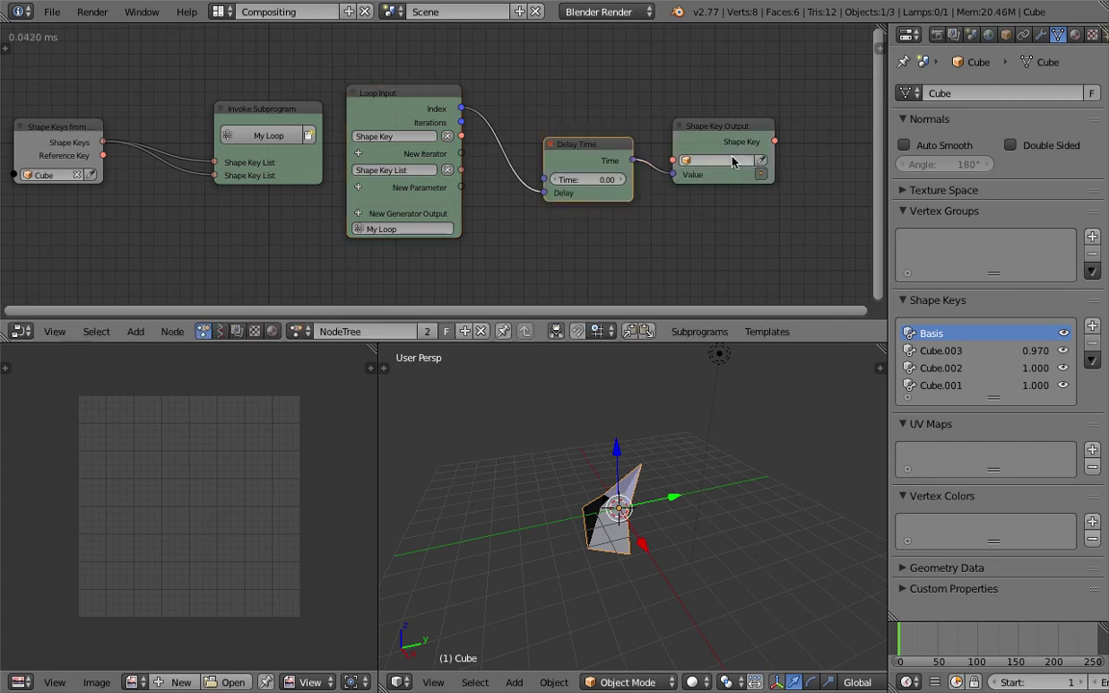
drag(461, 135, 673, 160)
- Move the Delay Time node below the Shape Key link and vary its Time through 2.10, ending at -2.16
drag(602, 146, 770, 208)
drag(626, 208, 526, 210)
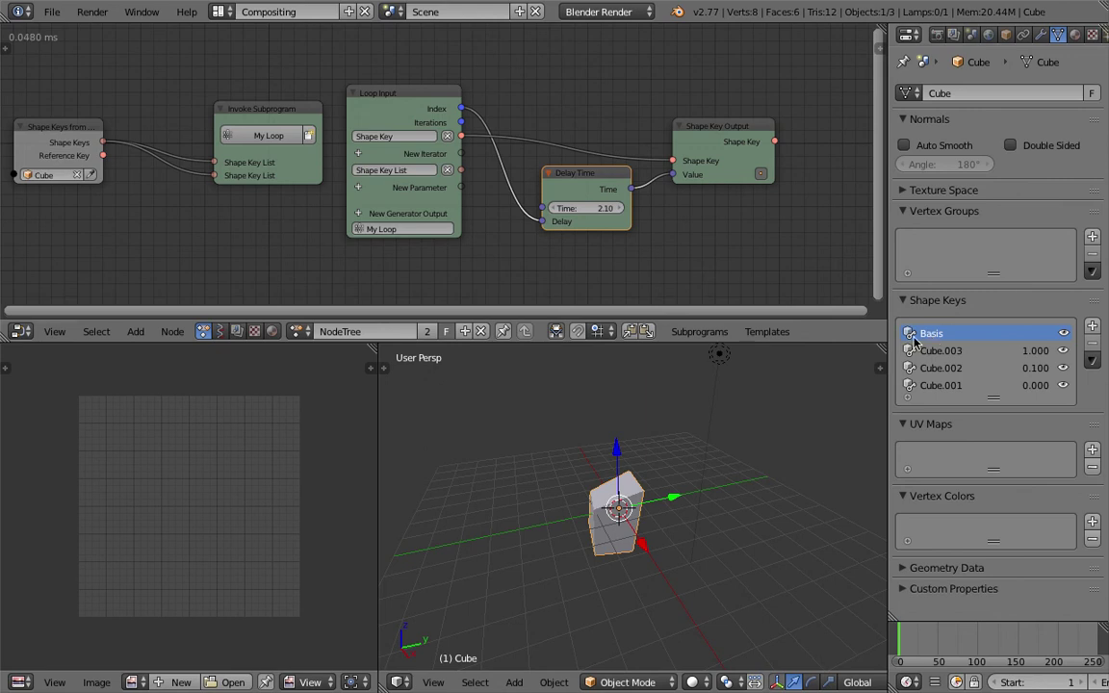
drag(568, 208, 435, 208)
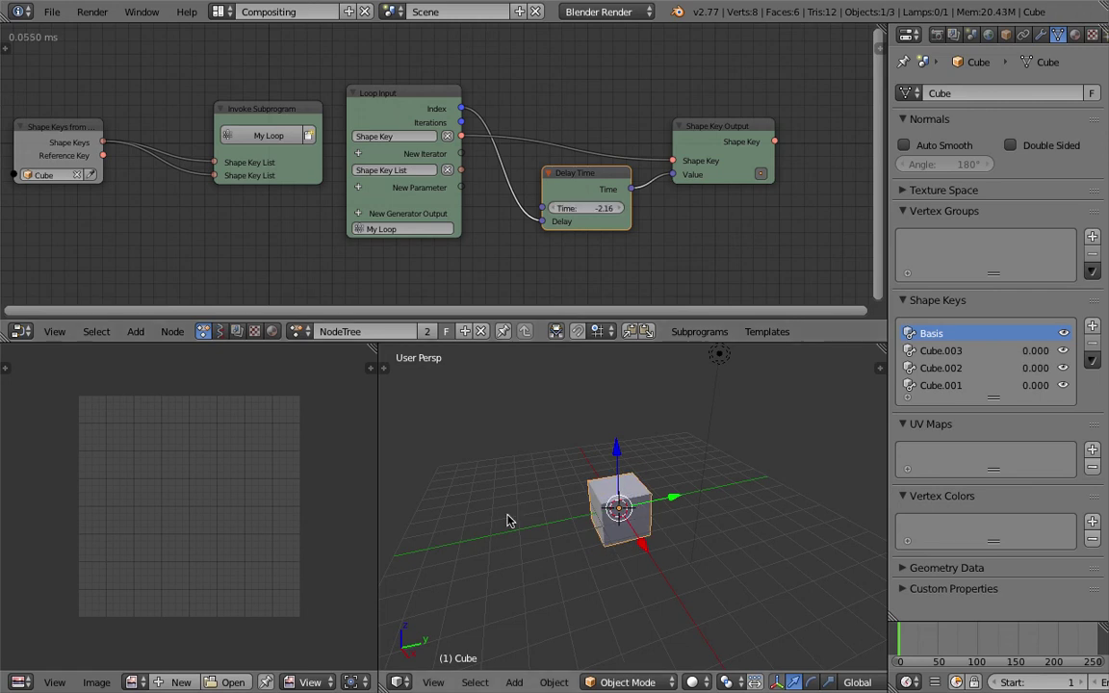
- Vary the Delay Time node's Time through -6.75, ending at 2.79
scroll(519, 511, down, 1)
middle_drag(519, 512, 710, 418)
scroll(584, 441, up, 2)
scroll(711, 418, up, 2)
drag(606, 209, 572, 209)
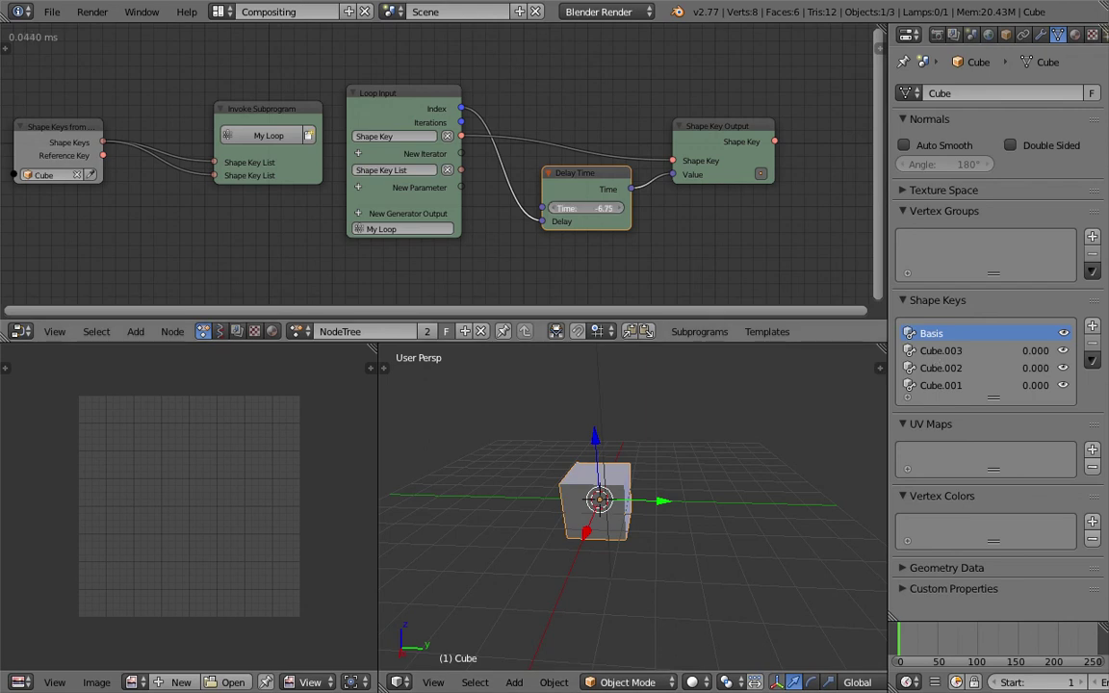
drag(587, 208, 626, 208)
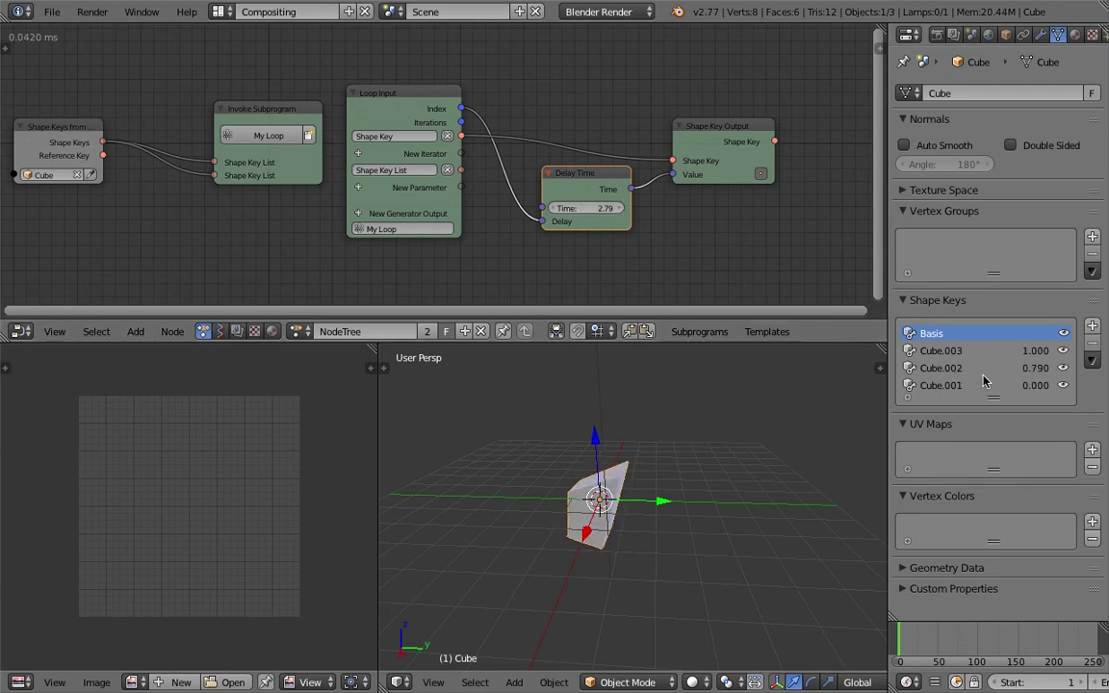
- Reorder the shape keys below Basis as Cube.001, Cube.002, Cube.003 and raise the Delay Time node's Time to 3.84
click(953, 385)
click(956, 369)
click(1077, 385)
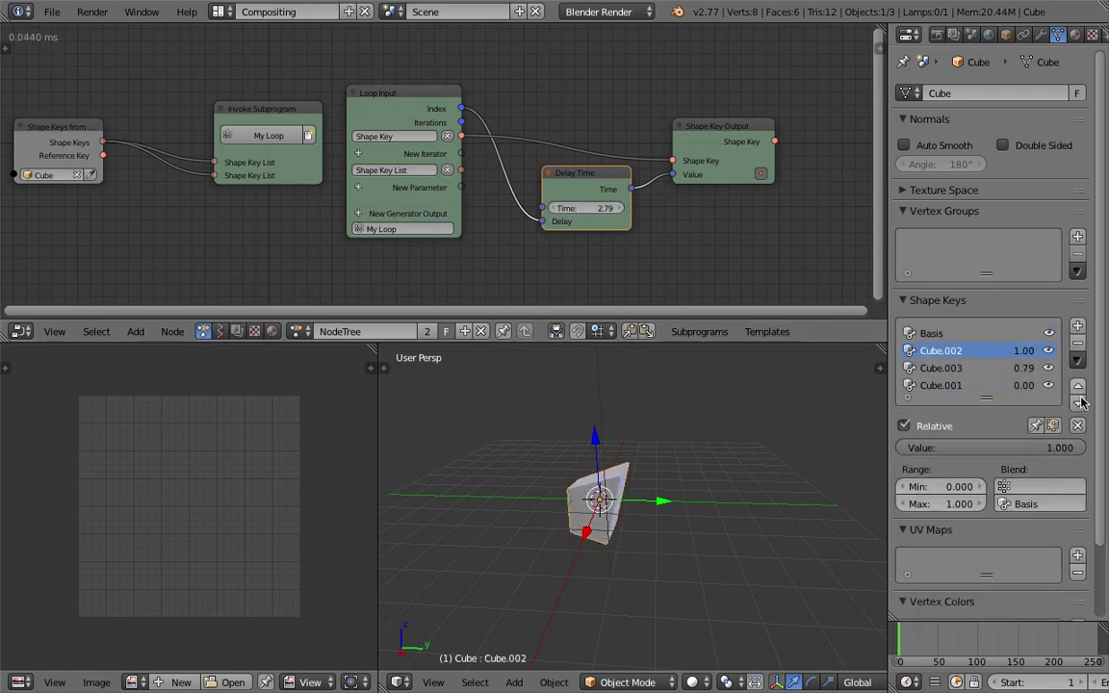
click(1044, 387)
click(1078, 385)
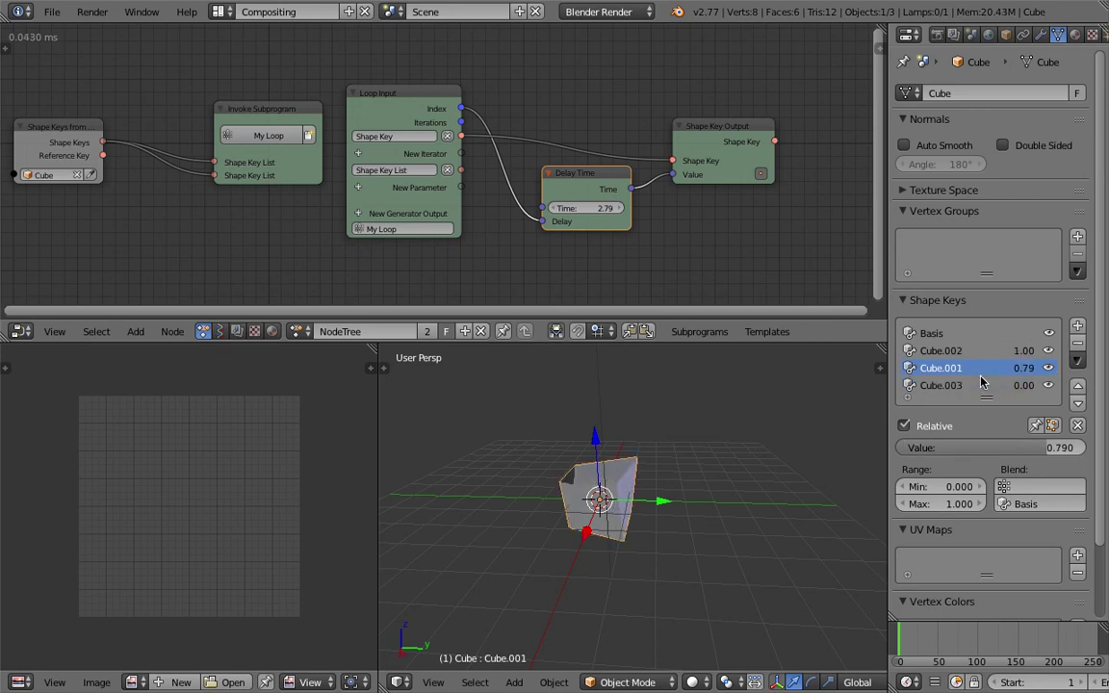
click(1077, 385)
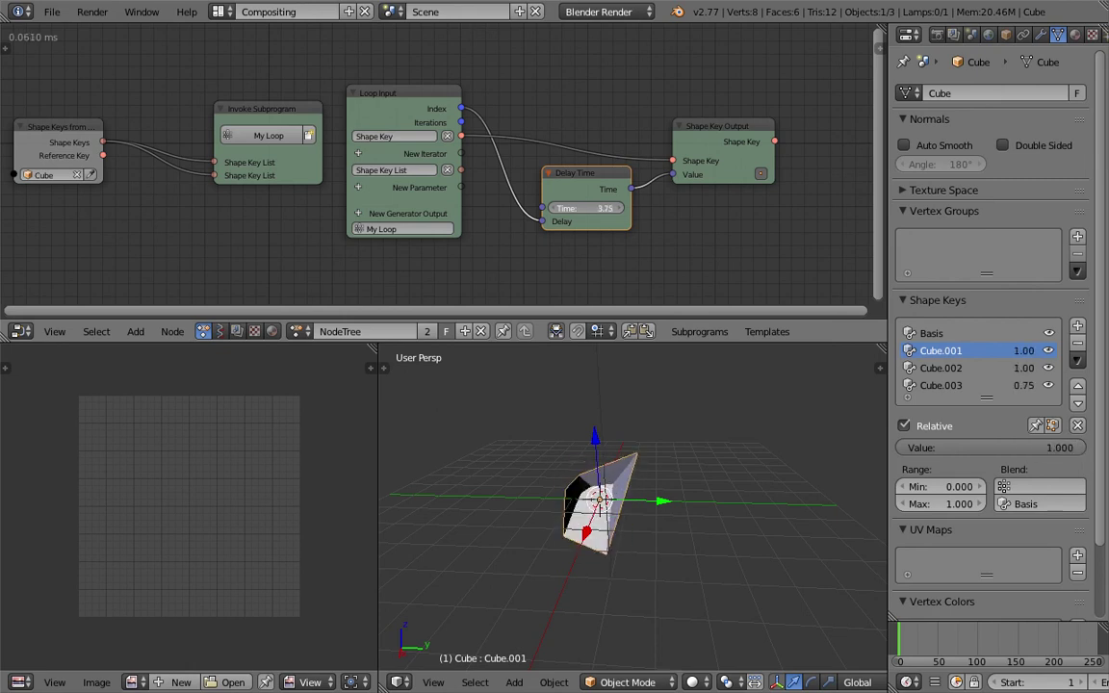
drag(586, 208, 621, 208)
middle_drag(723, 507, 680, 514)
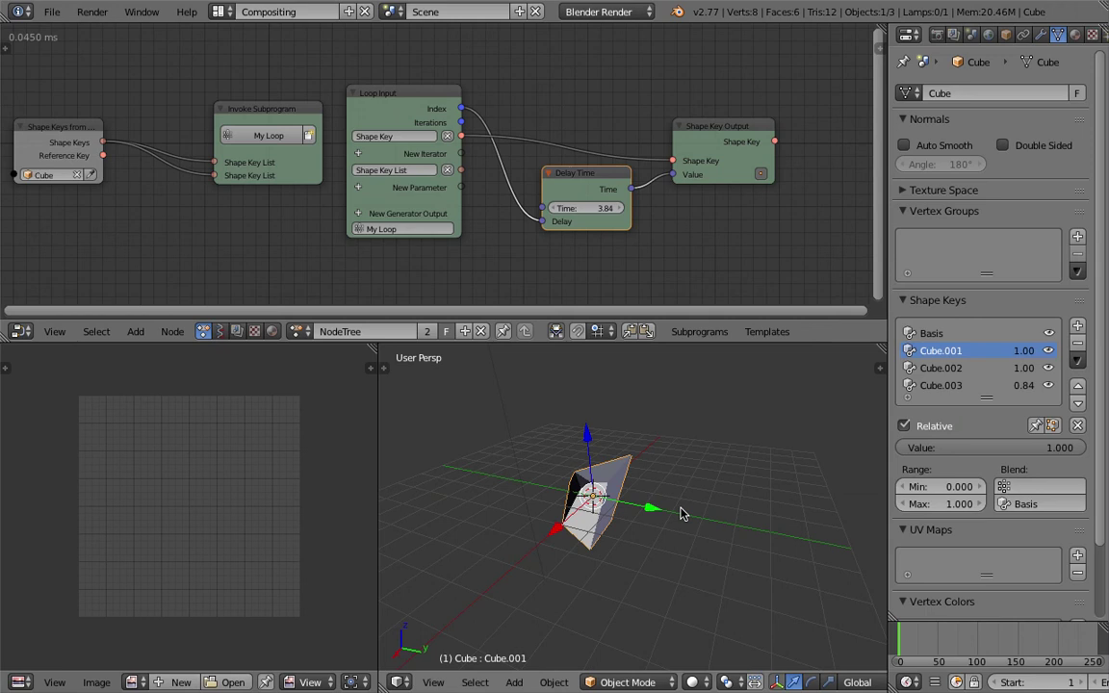
- Save the scene to the Desktop, picking AN_shapeKeys_007.blend as the file name
click(51, 13)
click(109, 143)
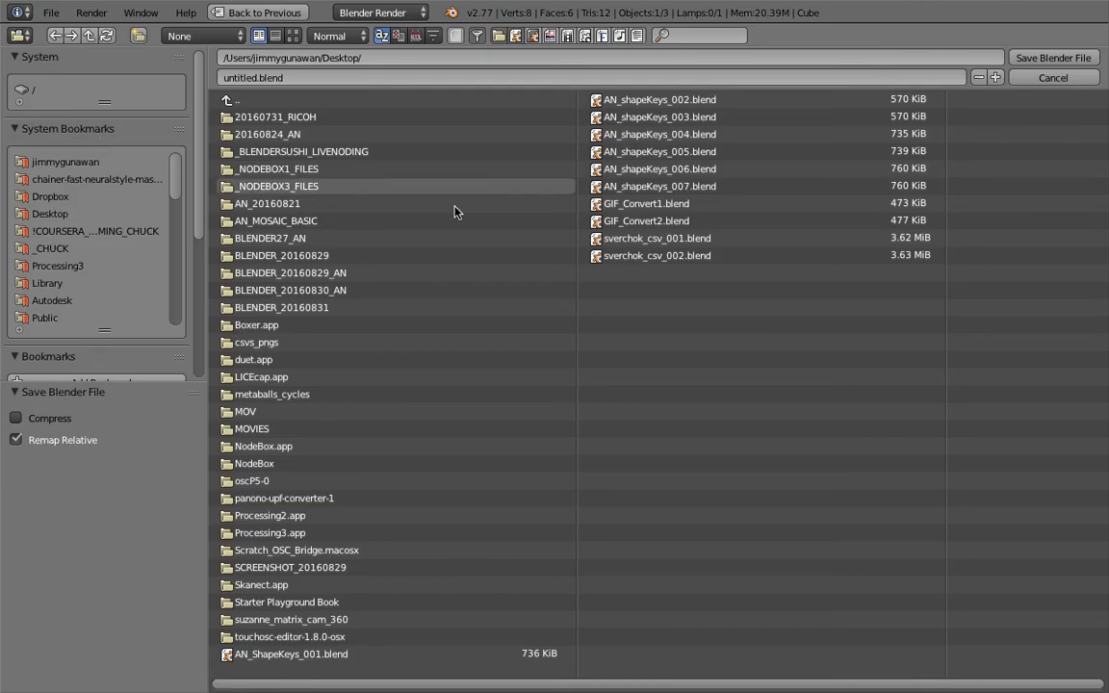
click(665, 185)
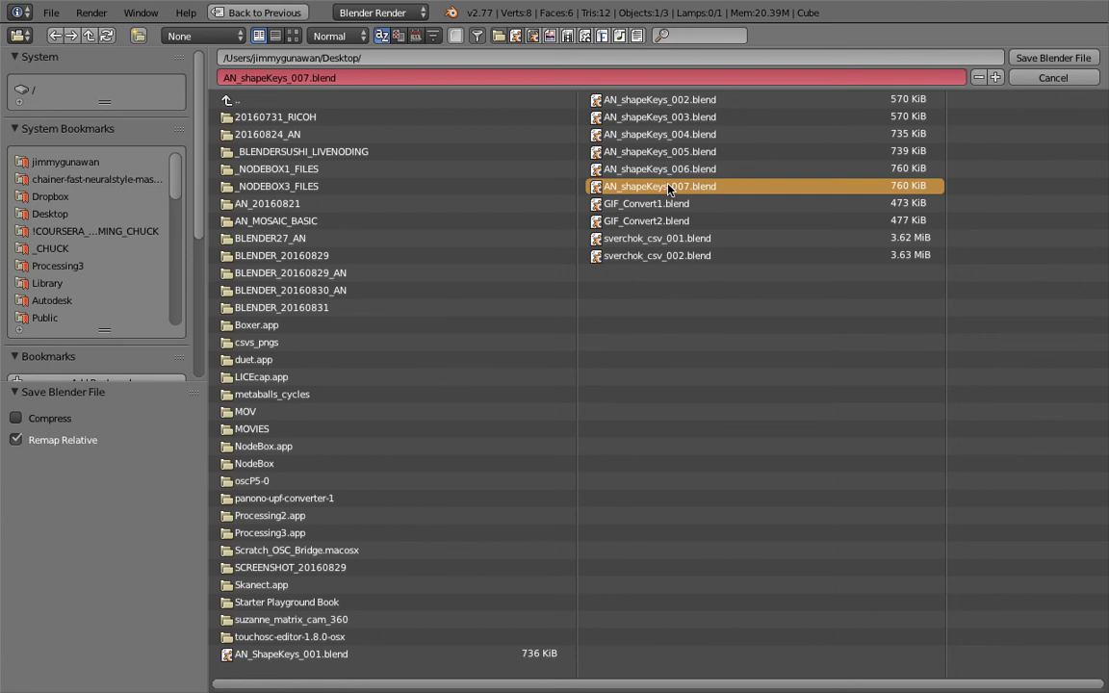
click(1022, 57)
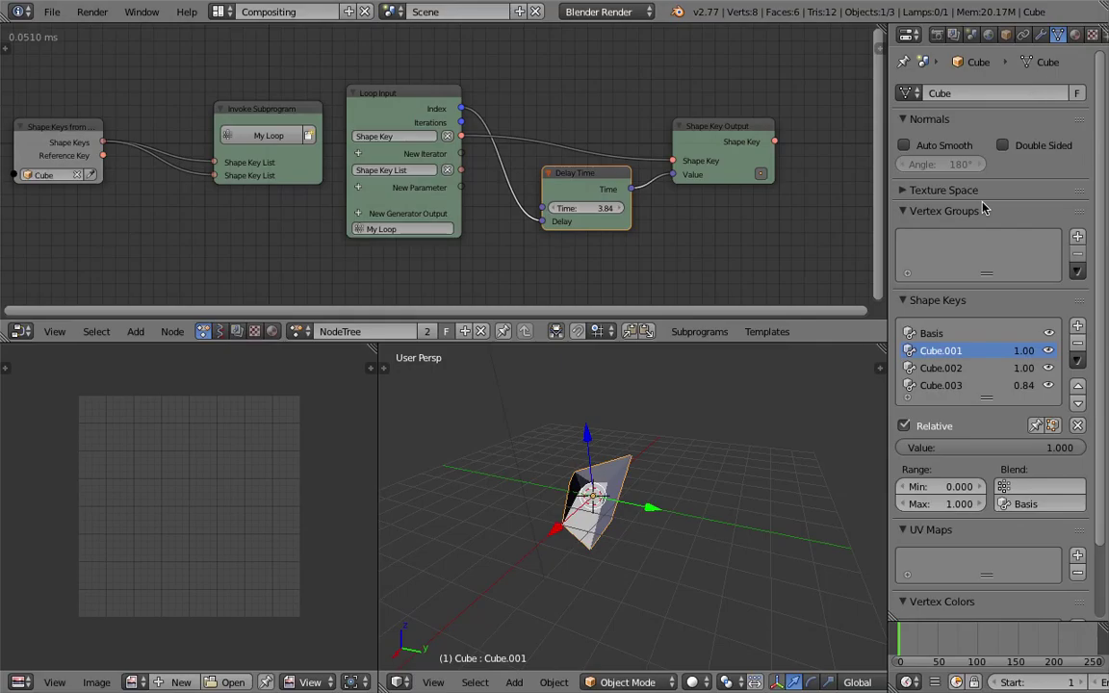
- Spread out the node layout by shifting the Loop Input, Delay Time and Shape Key Output nodes slightly
mouse_move(761, 478)
middle_down()
mouse_move(724, 479)
mouse_move(757, 467)
middle_up()
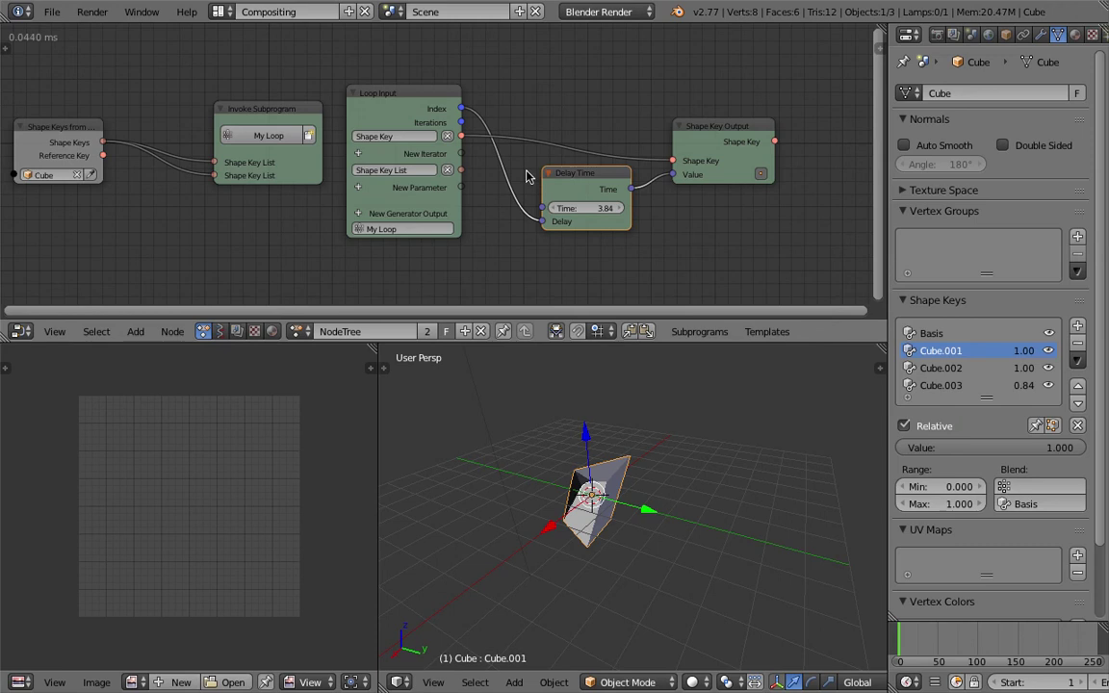
scroll(589, 198, down, 2)
click(435, 110)
drag(438, 107, 451, 94)
drag(539, 170, 560, 183)
drag(642, 151, 668, 151)
scroll(655, 197, up, 1)
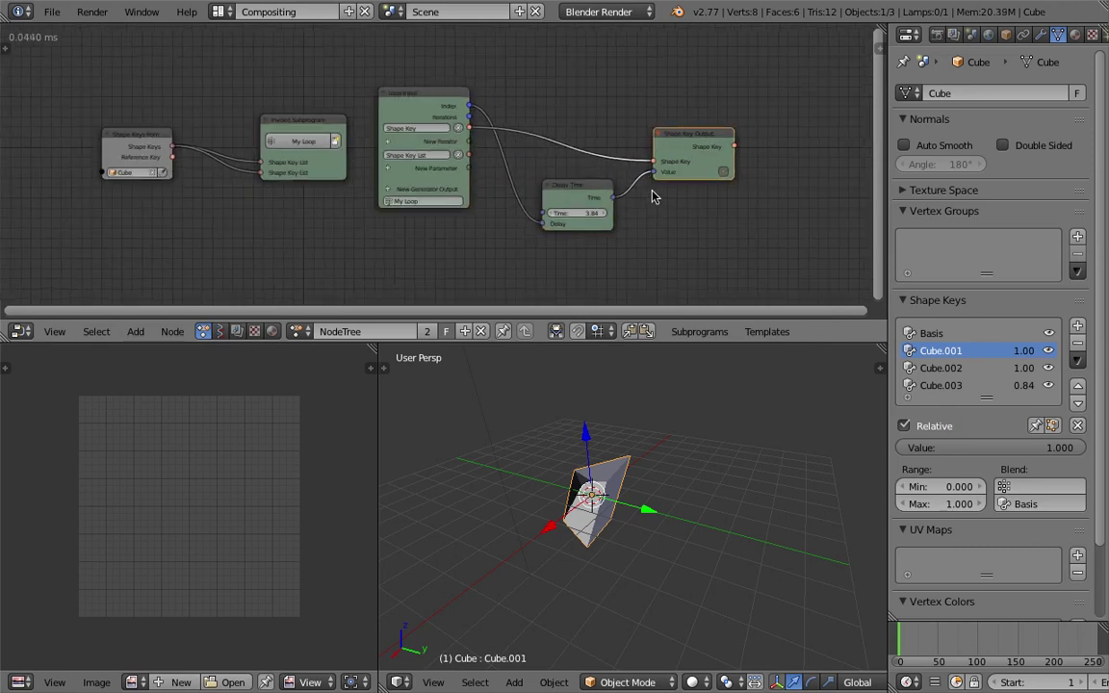
- Turn off Relative for the cube's shape keys and raise the Evaluation Time to 31.3
click(905, 427)
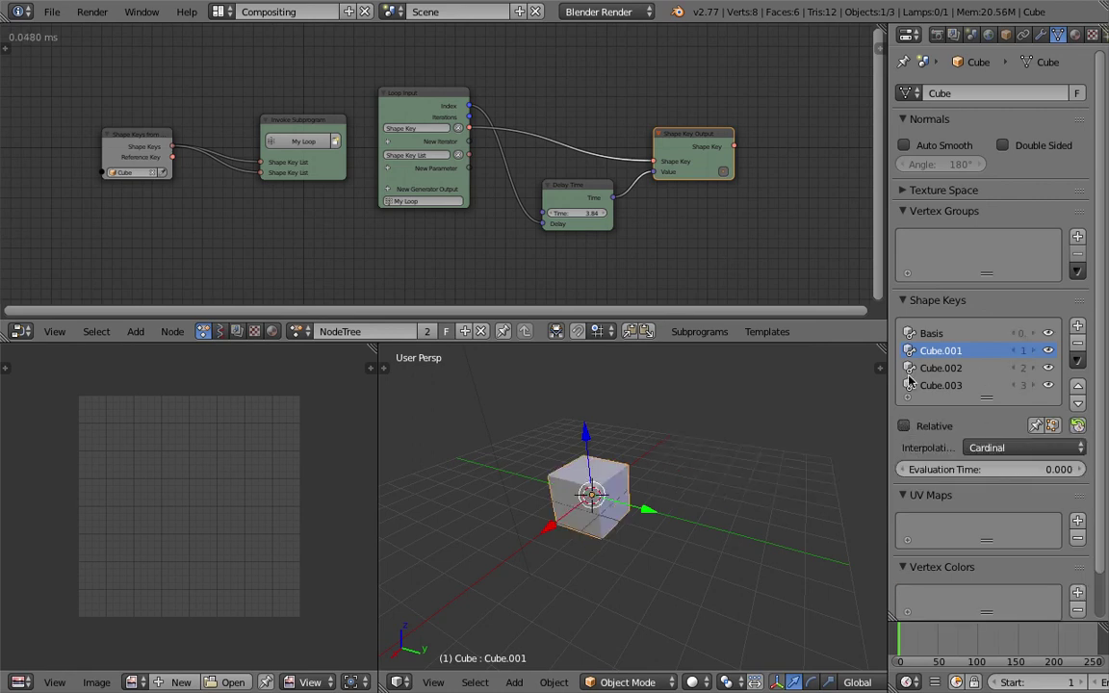
drag(887, 374, 830, 375)
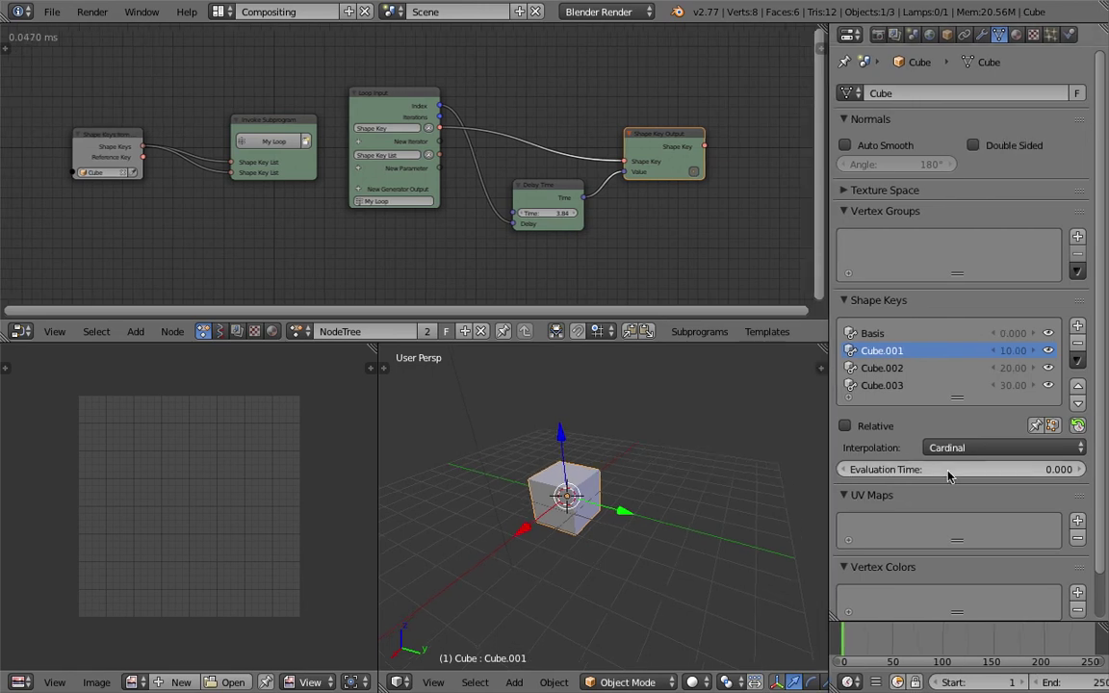
drag(961, 469, 976, 470)
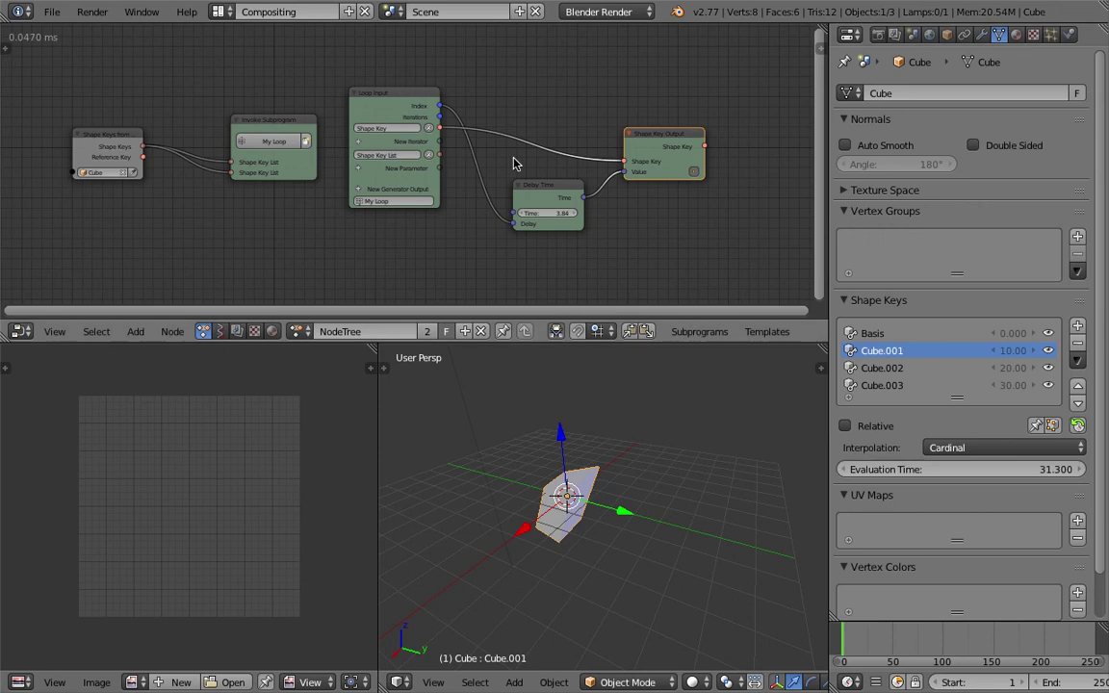
- Lower the Evaluation Time through 13.8, select the Cube.003 shape key, and raise the Evaluation Time to 36.2
scroll(566, 157, up, 2)
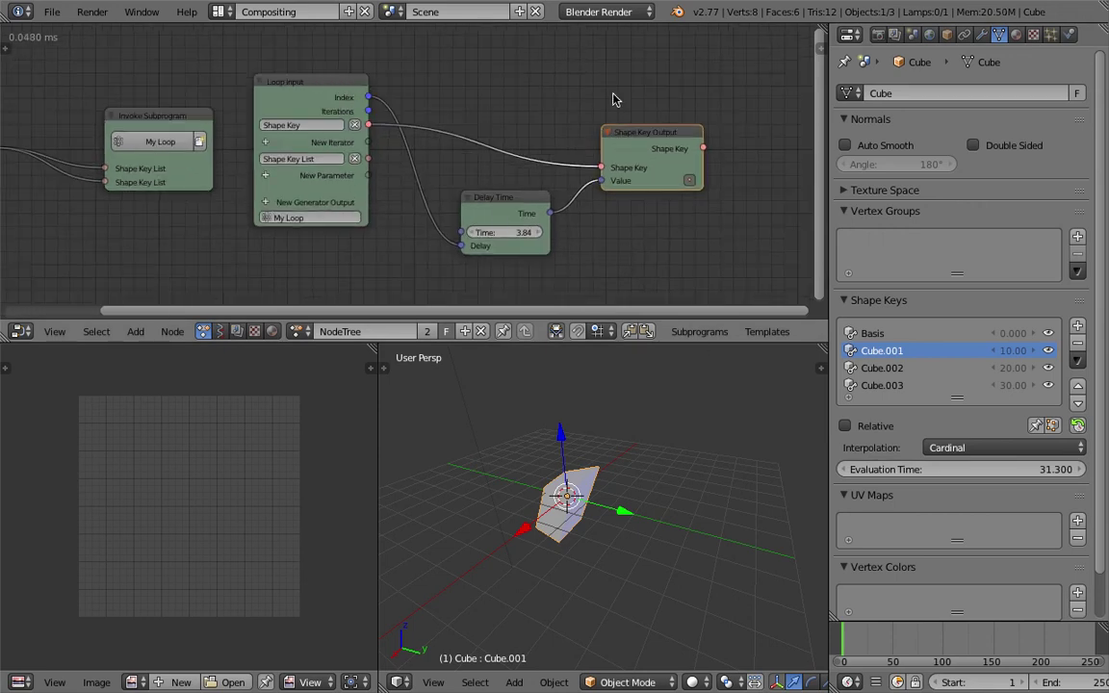
drag(963, 469, 948, 470)
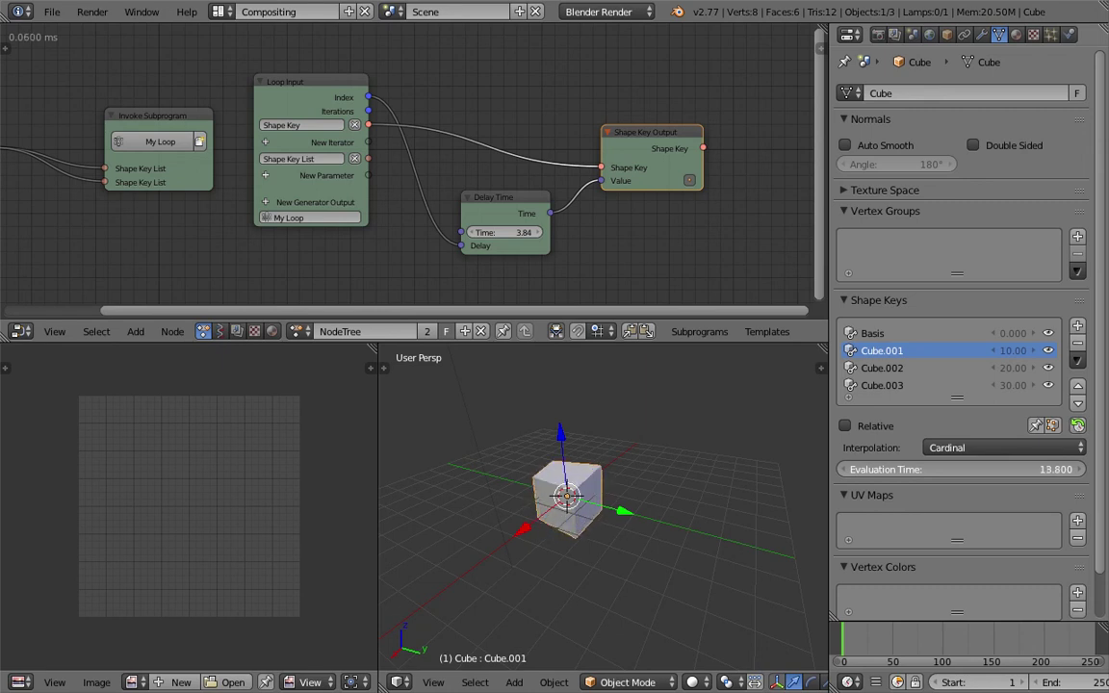
drag(949, 470, 884, 479)
click(893, 369)
click(895, 384)
drag(988, 469, 1005, 472)
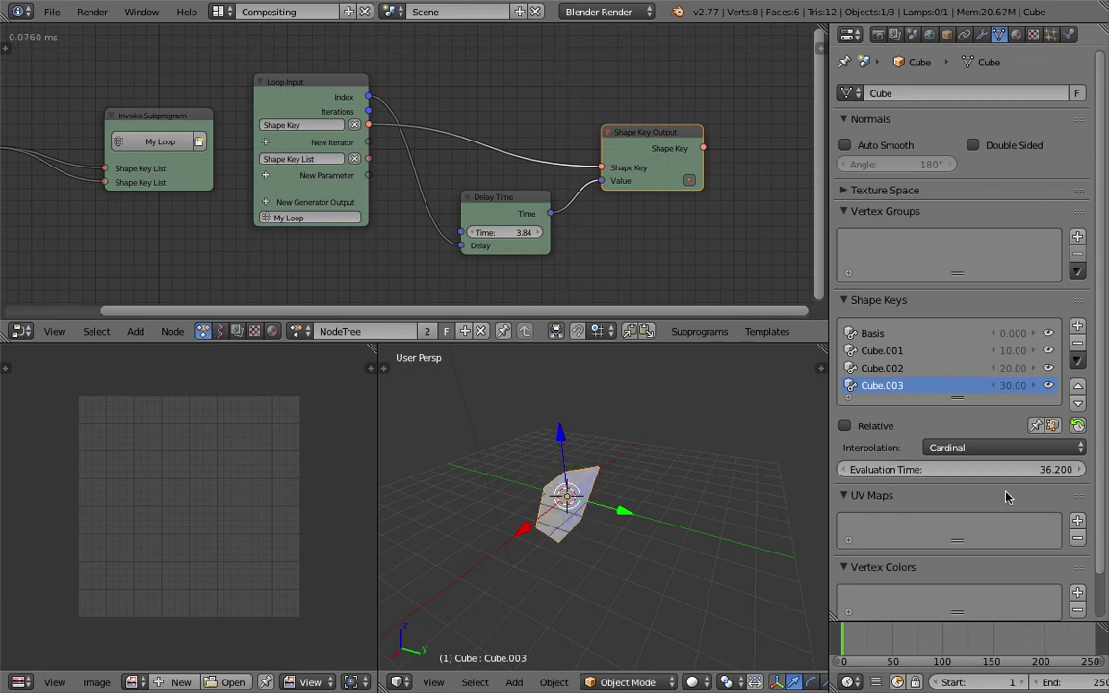
- Delete all nodes from the node tree
click(520, 209)
scroll(505, 134, down, 2)
key(a)
key(a)
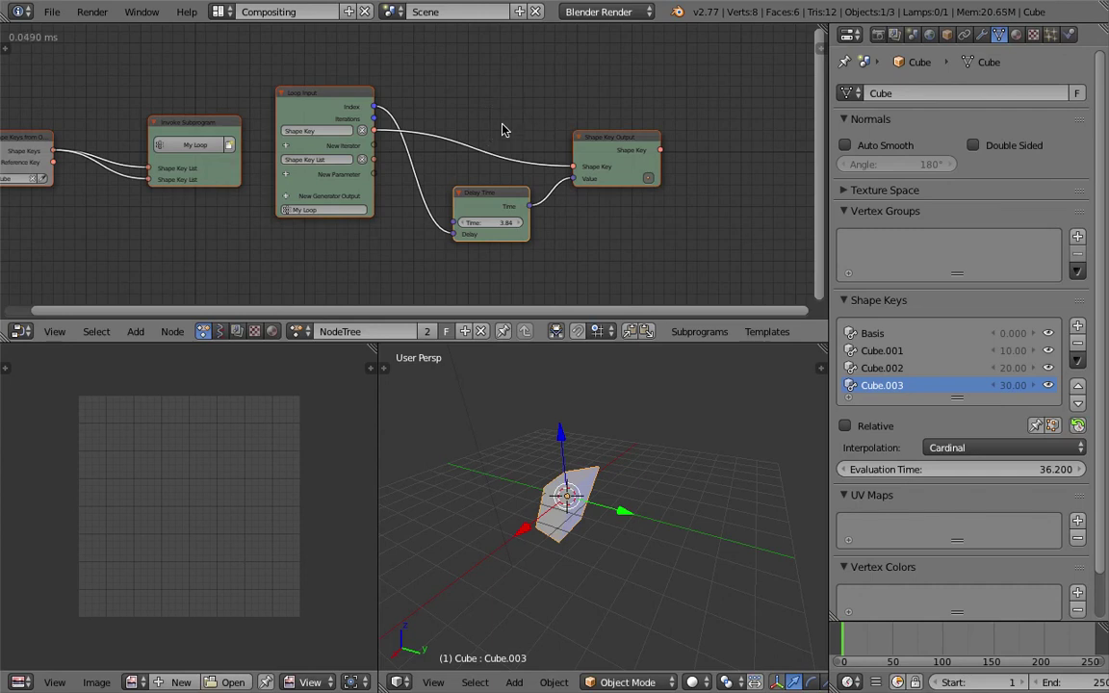
key(x)
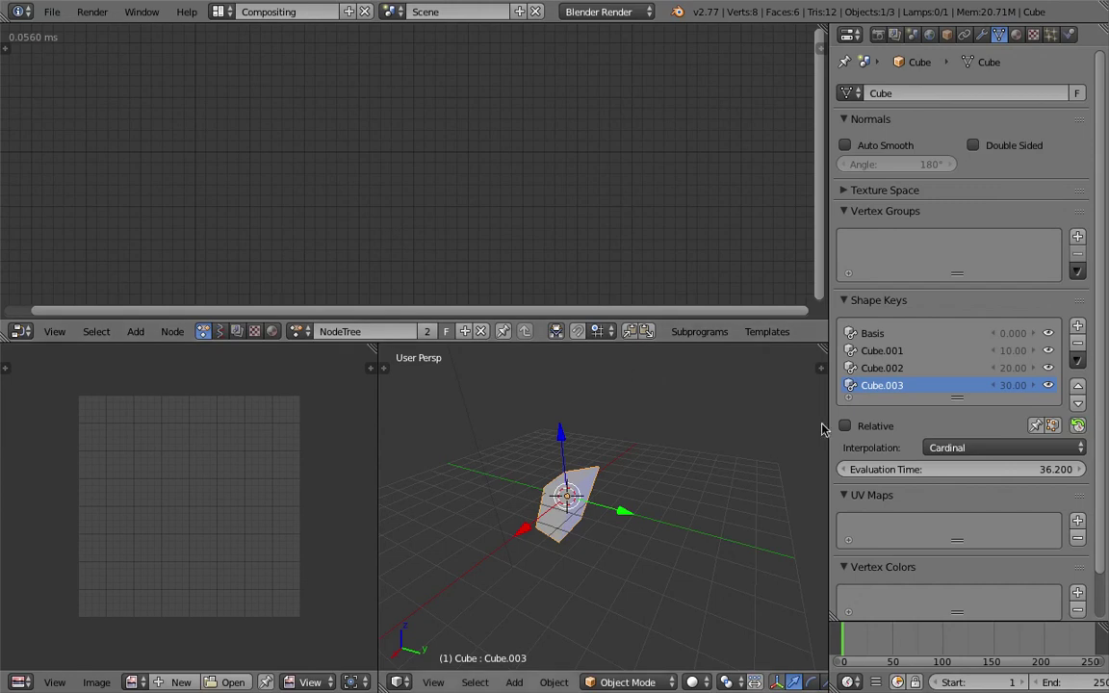
- Enlarge the Info area to show the operation log and lower the Evaluation Time through 29.2 to 17.8
mouse_move(964, 472)
mouse_down()
mouse_move(933, 471)
mouse_move(958, 470)
mouse_up()
drag(727, 23, 221, 79)
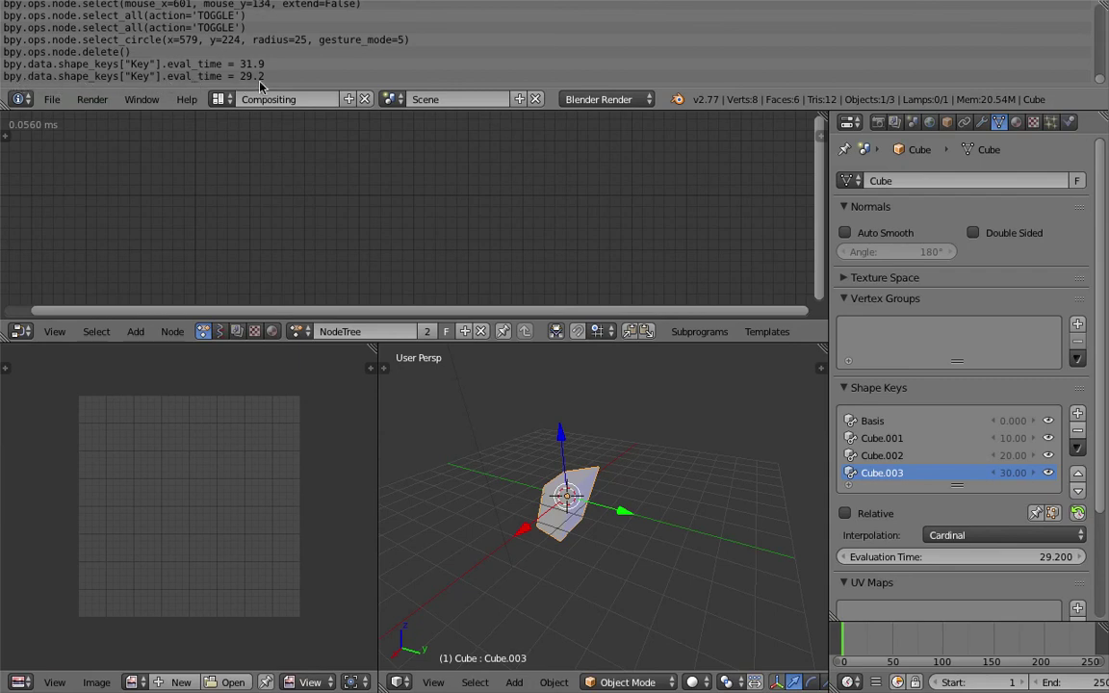
drag(390, 341, 391, 362)
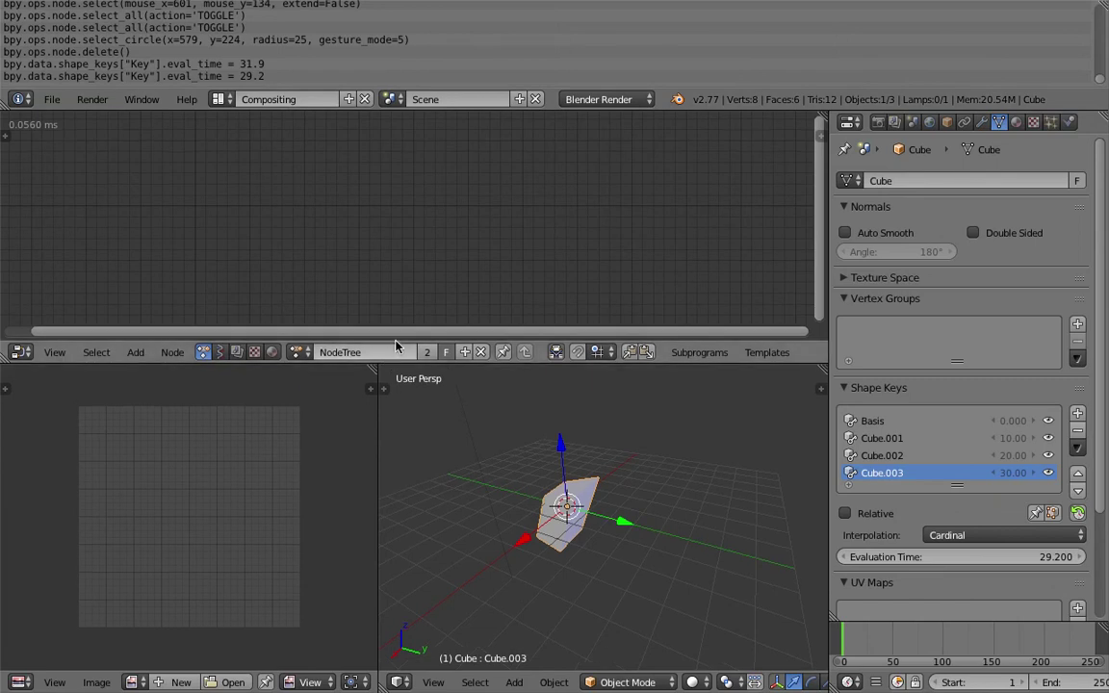
drag(958, 557, 888, 557)
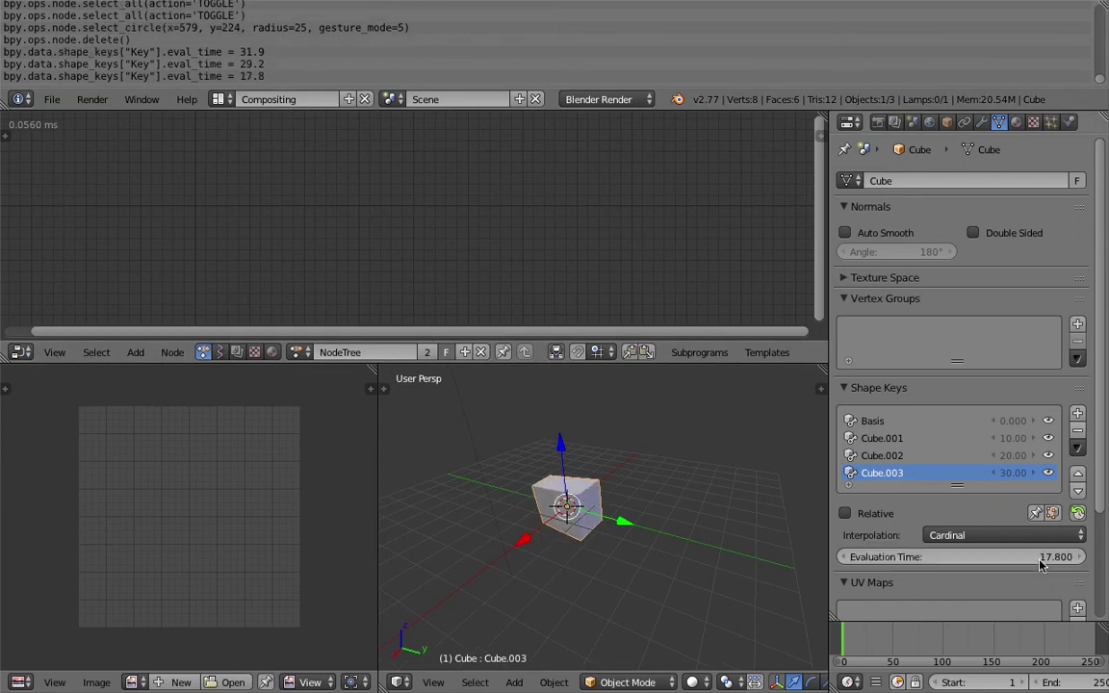
- Add a Script node to the empty node tree
key(shift+a)
click(402, 208)
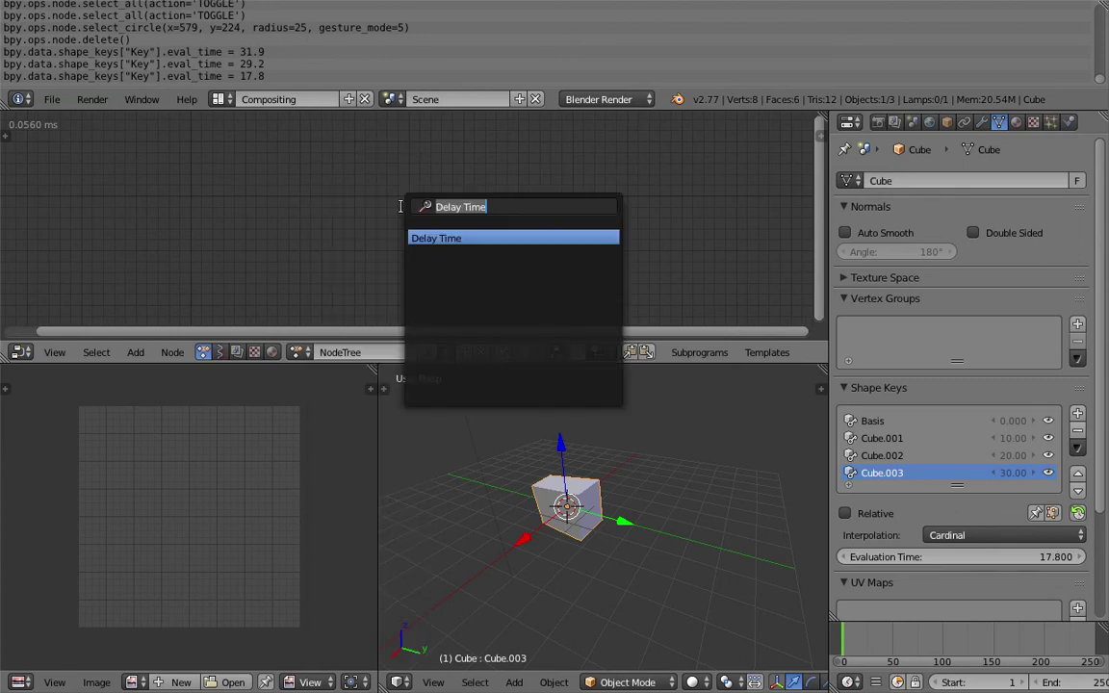
text(object )
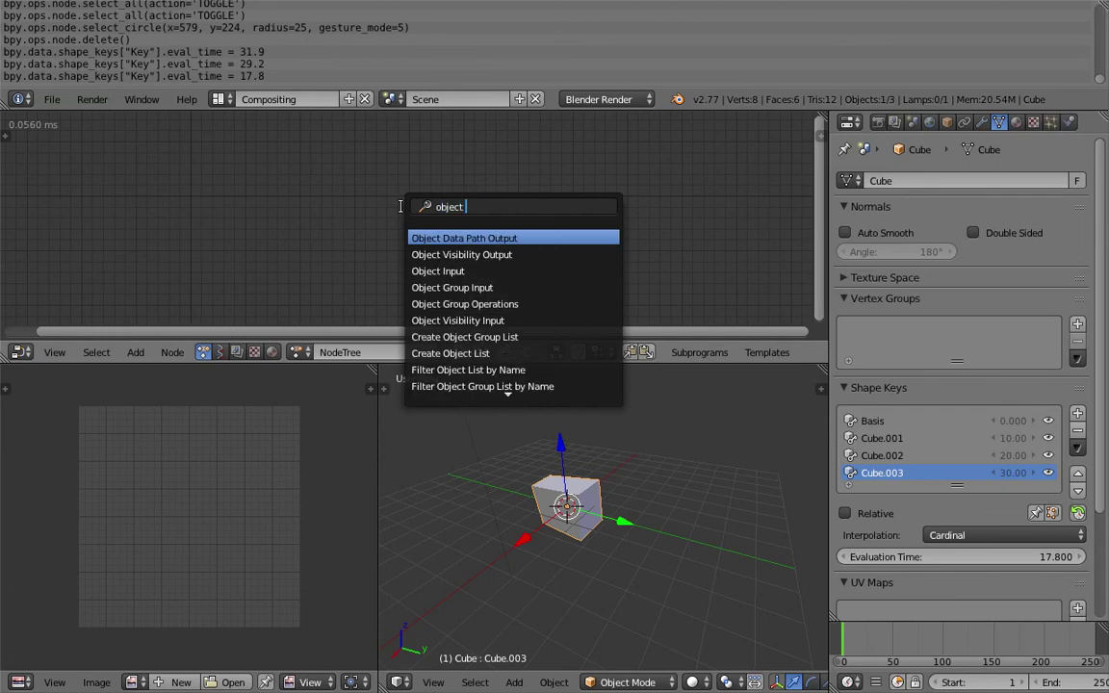
text(s)
key(ctrl+a)
text(script)
key(ctrl+a)
key(Return)
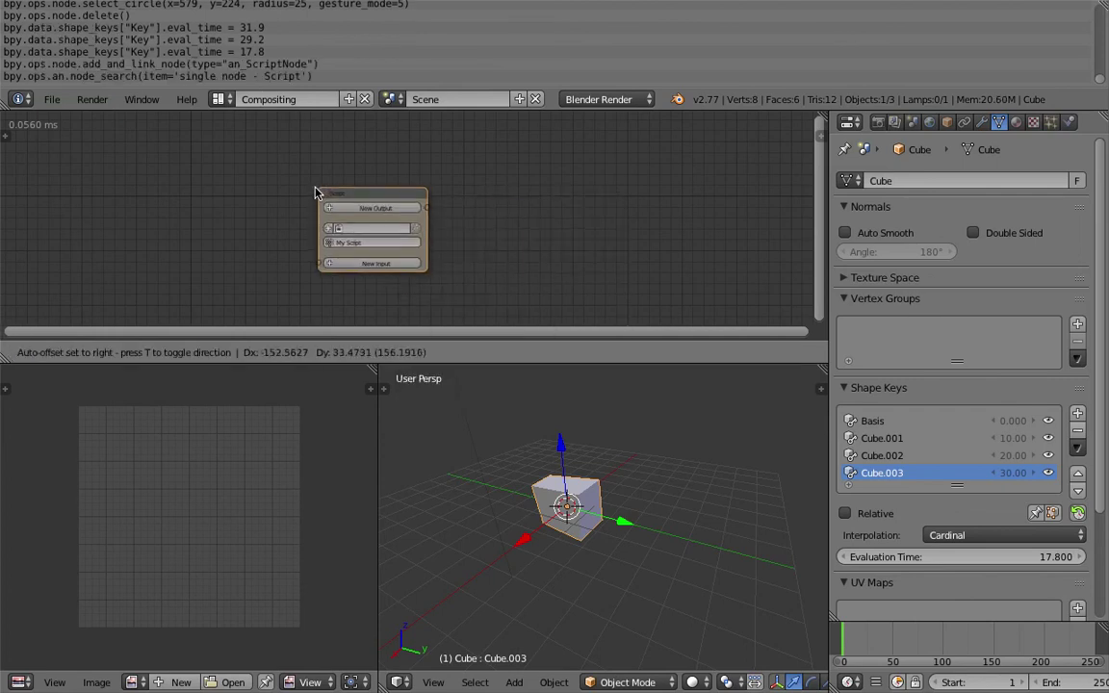
click(318, 188)
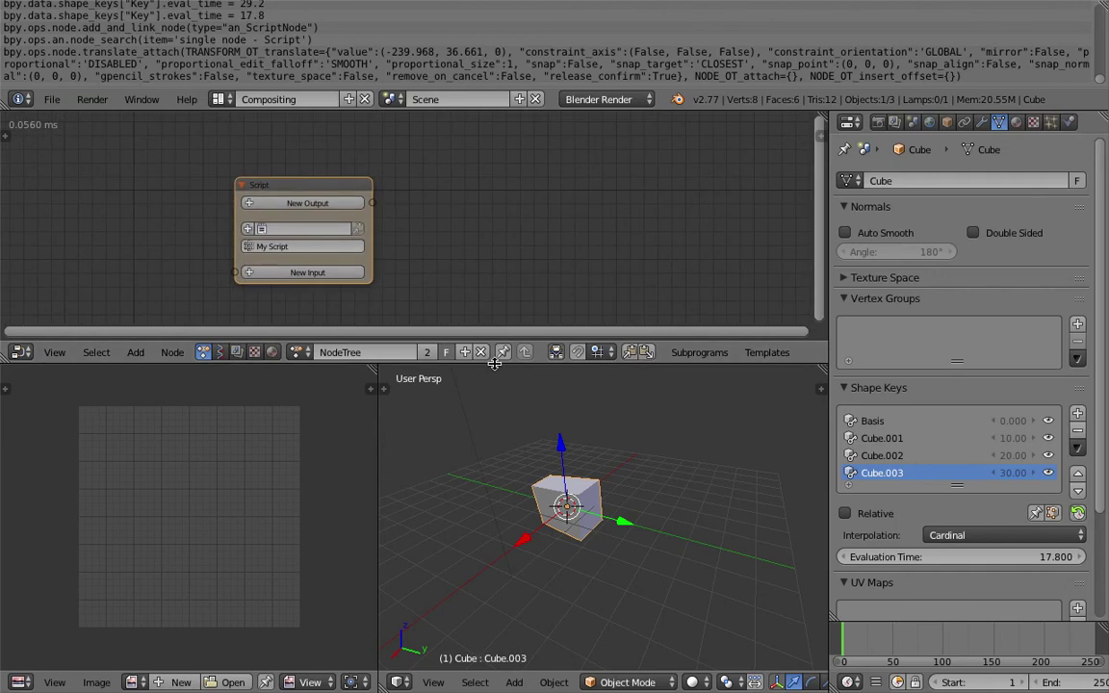
- Add an Object Attribute Output node beside the Script node and assign Cube as its object
drag(495, 364, 495, 388)
key(shift+a)
click(495, 237)
text(attr)
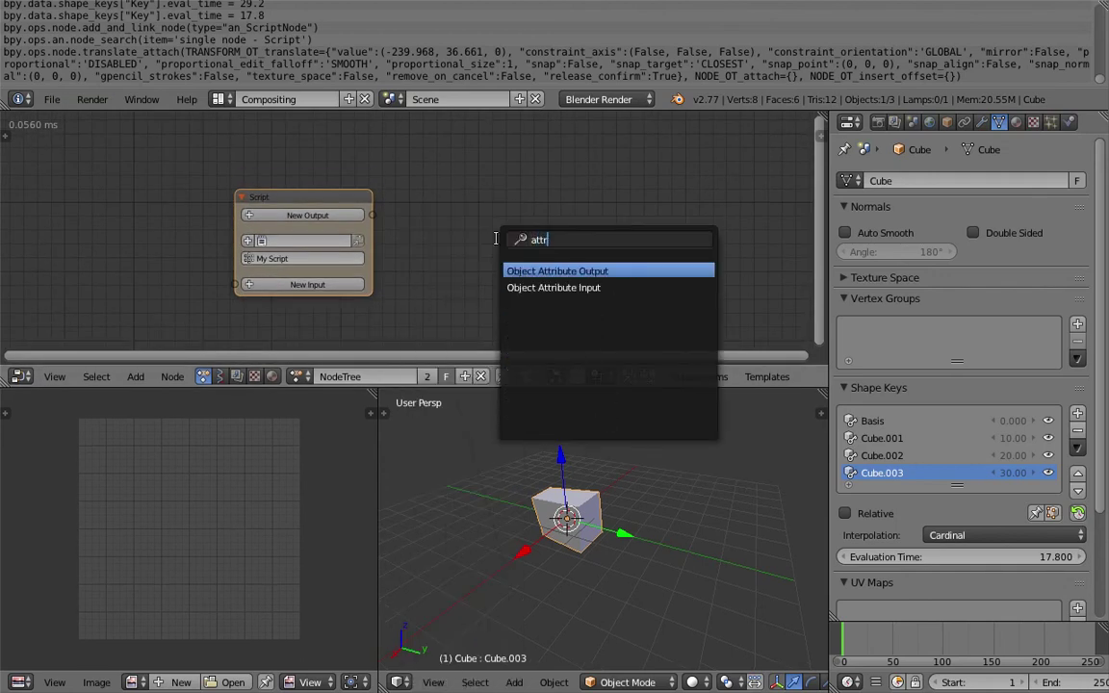
key(Down)
key(Up)
key(Return)
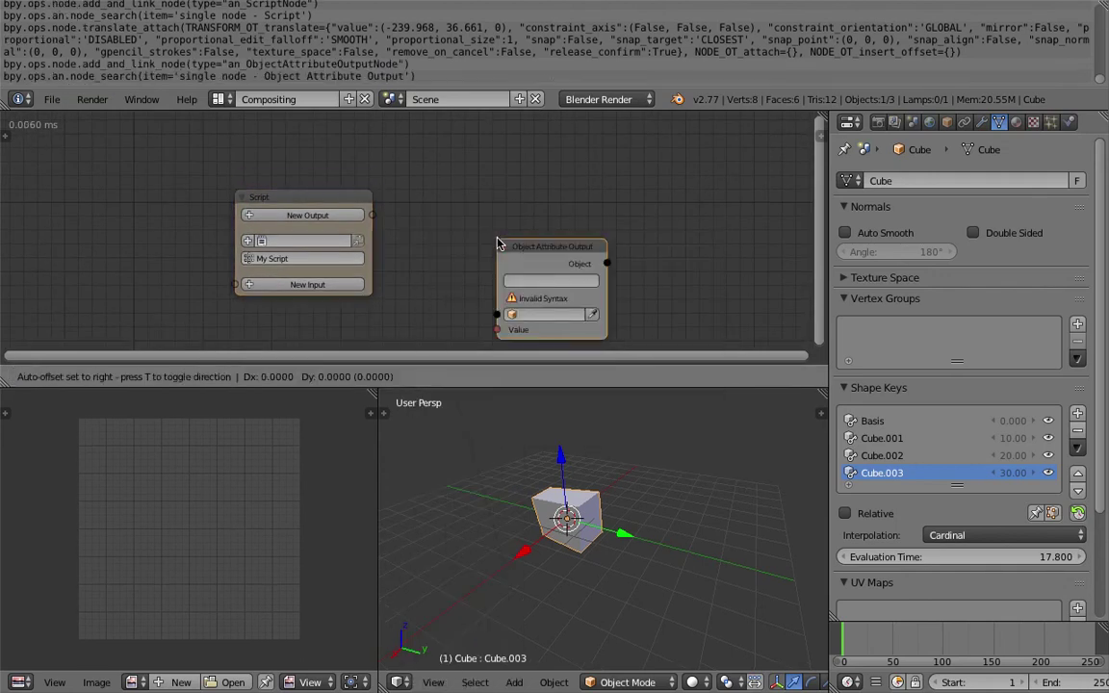
click(509, 233)
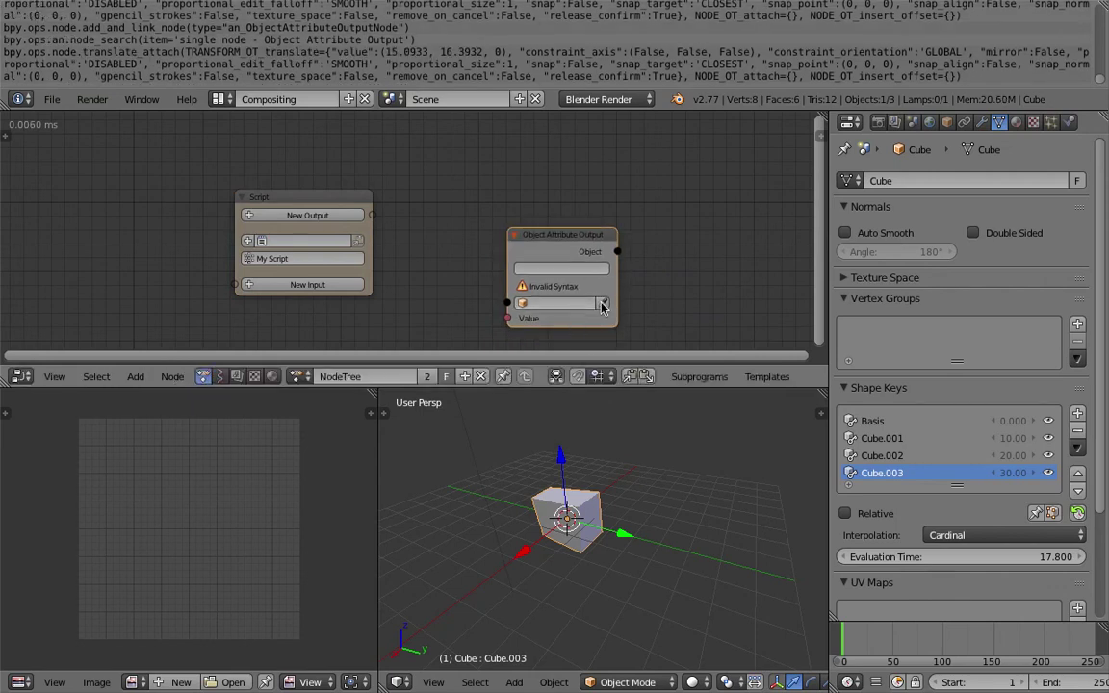
drag(615, 256, 733, 320)
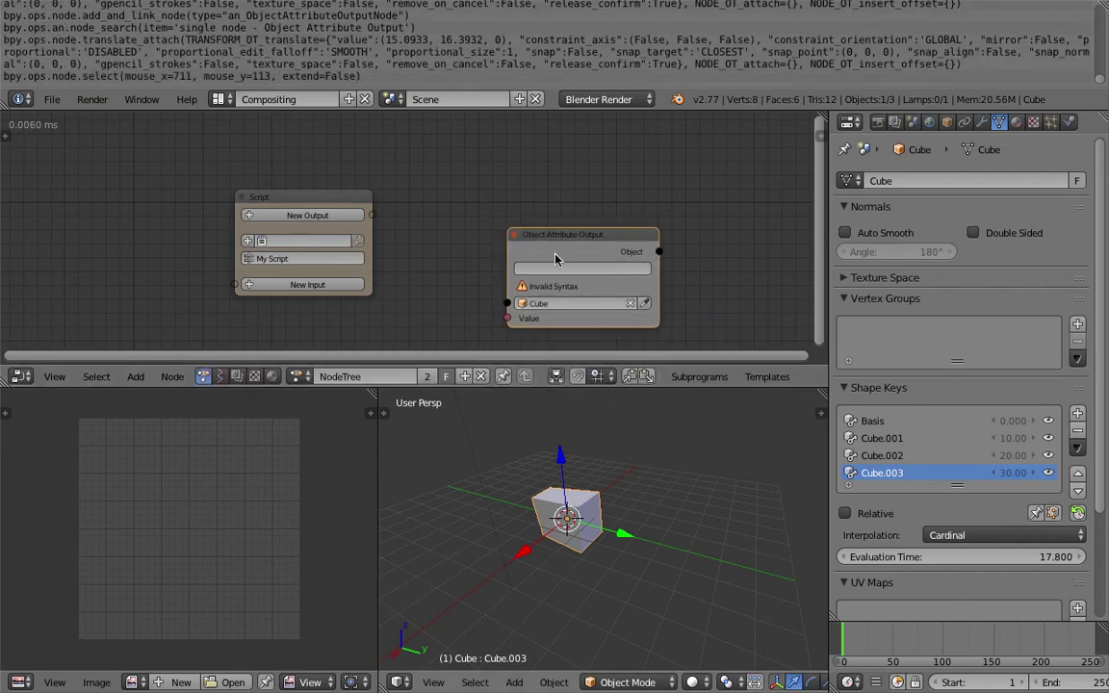
- Log the data path by setting Evaluation Time to 15.9, and enter shape_keys.eval_time as the Object Attribute Output's attribute
drag(910, 557, 881, 558)
click(222, 79)
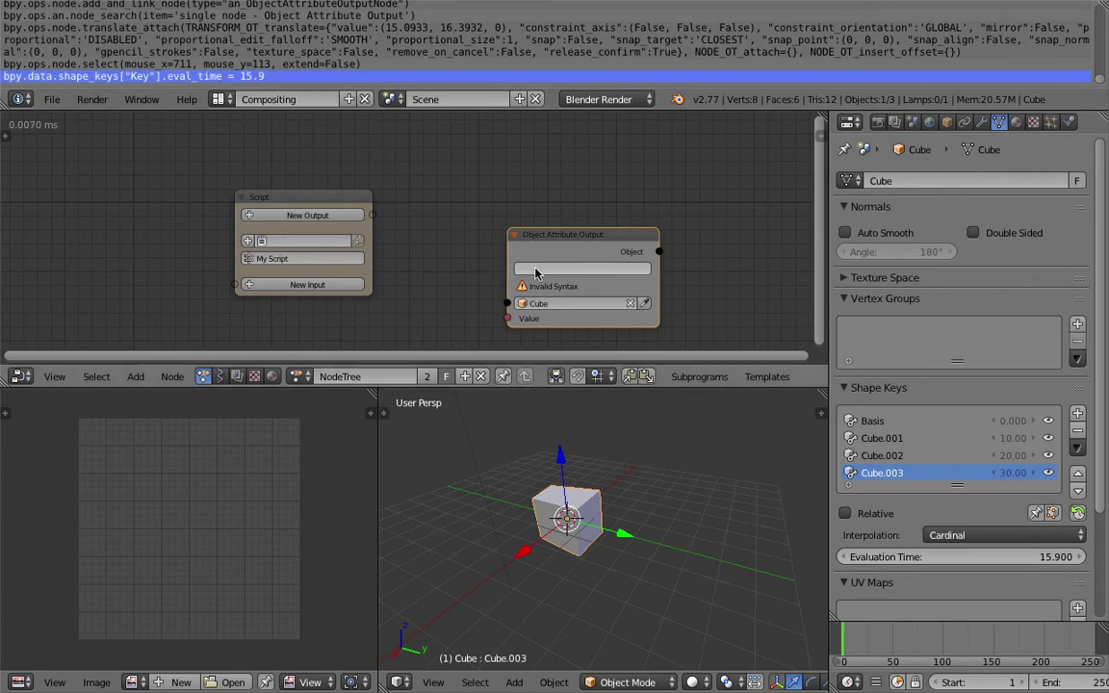
click(553, 269)
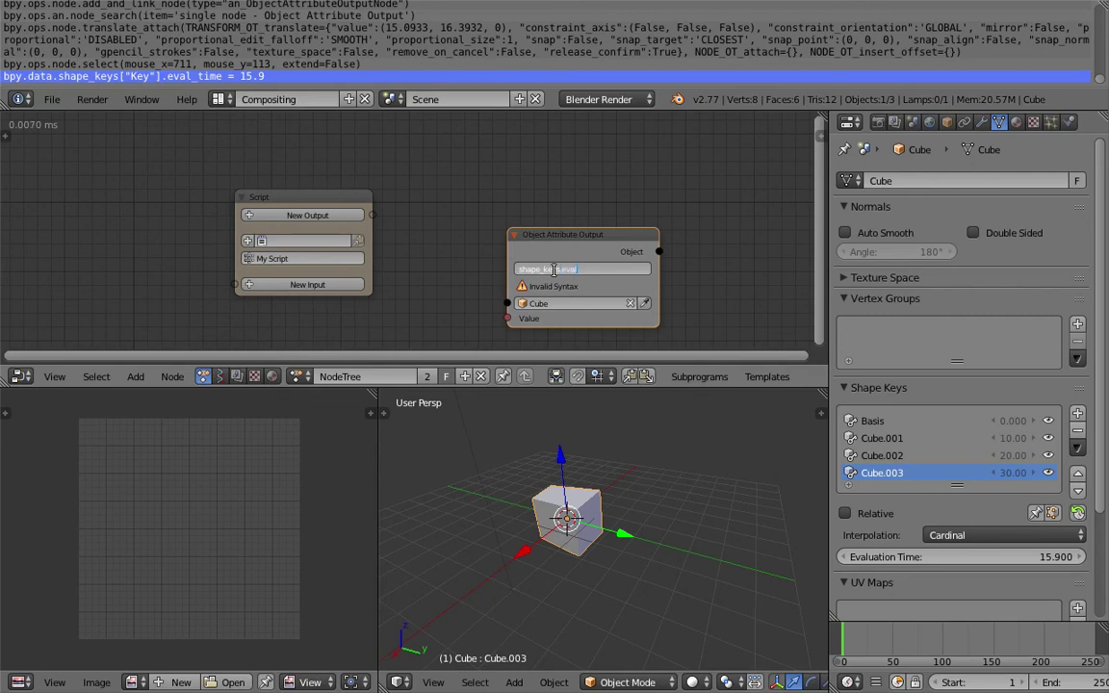
key(Return)
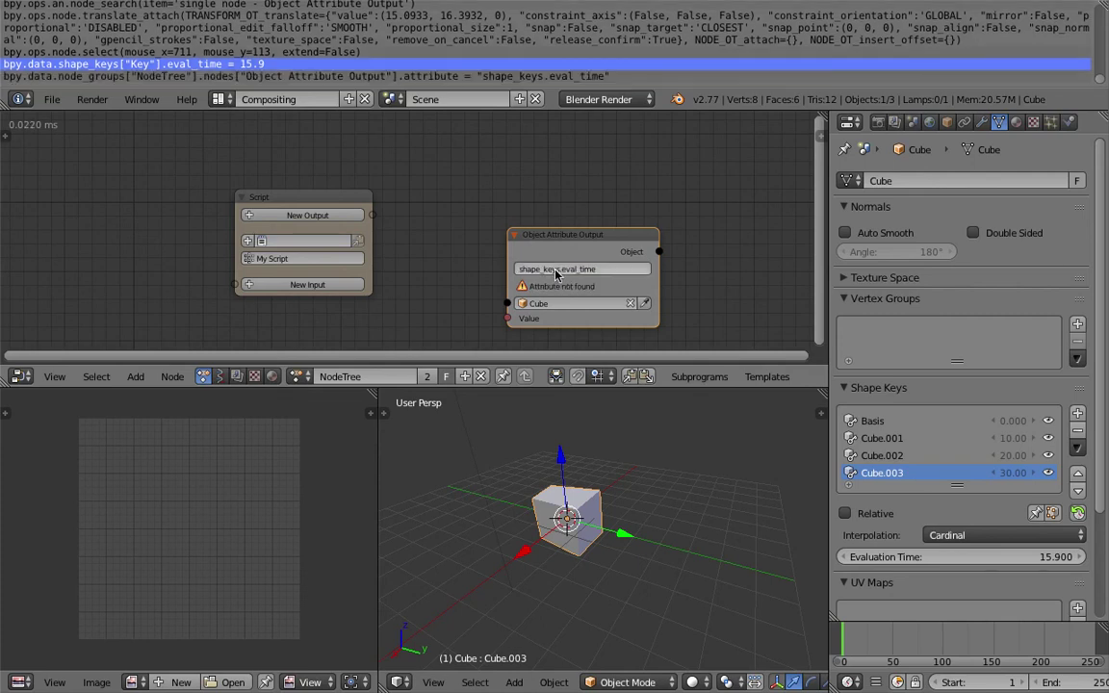
- Prefix the Object Attribute Output's attribute path with data. so it reads data.shape_keys.eval_time
scroll(484, 247, up, 1)
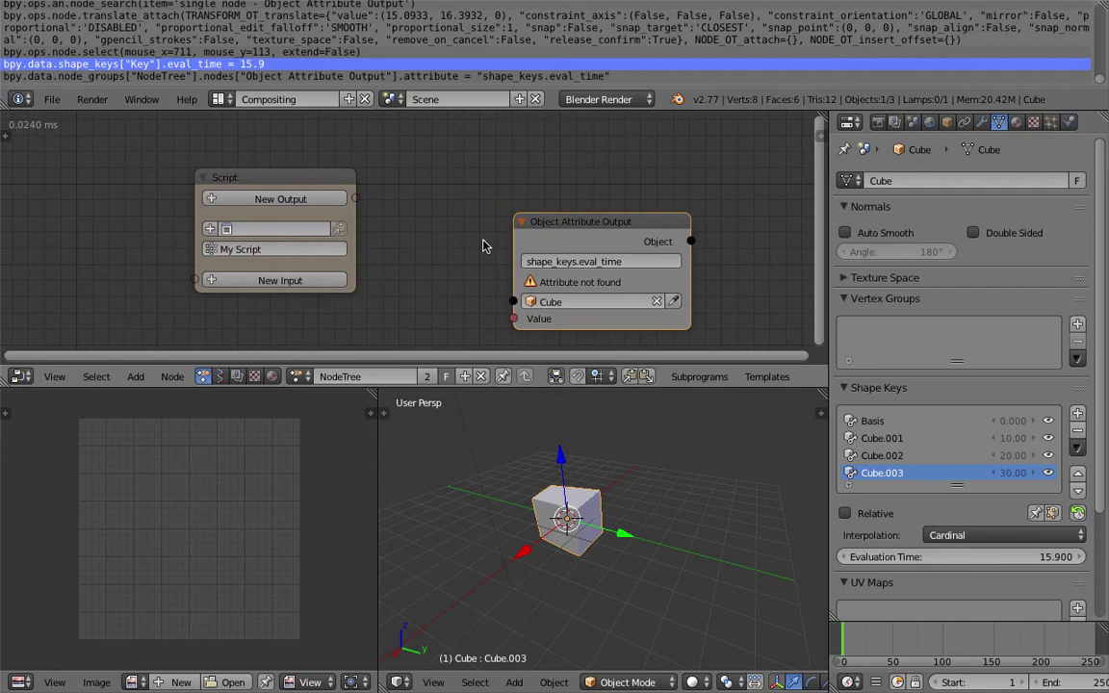
click(529, 263)
key(Home)
text(data.)
key(Return)
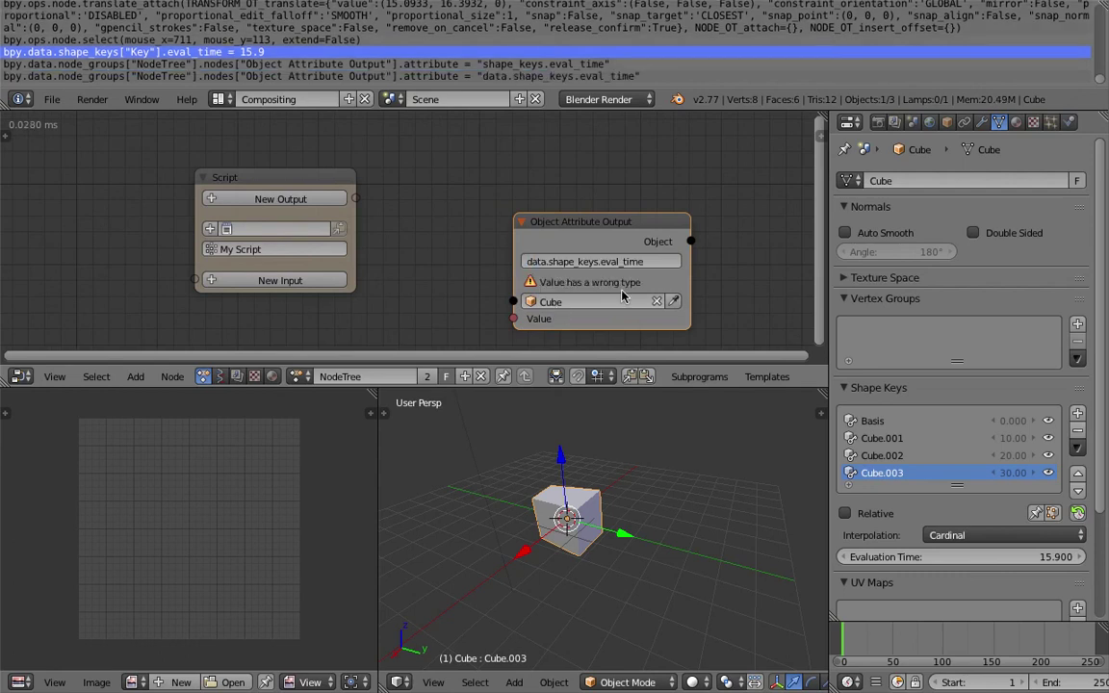
- Add a Float Input node, link it to the Object Attribute Output's Value, and set it to 7.23
scroll(561, 256, down, 1)
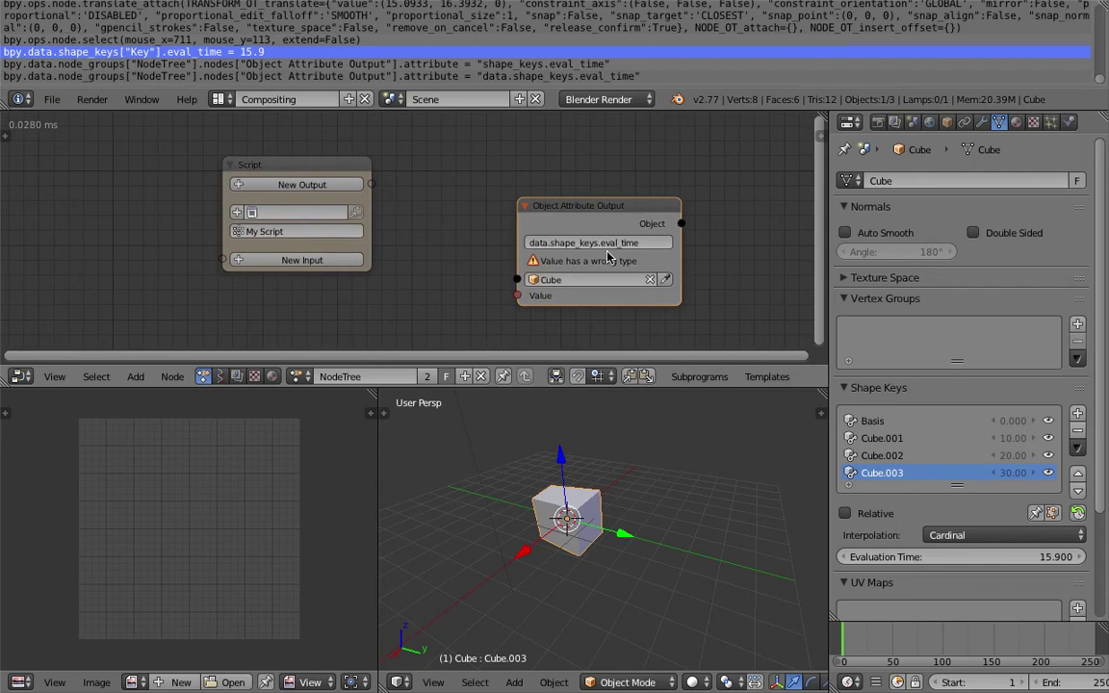
drag(310, 160, 206, 171)
key(shift+a)
click(327, 183)
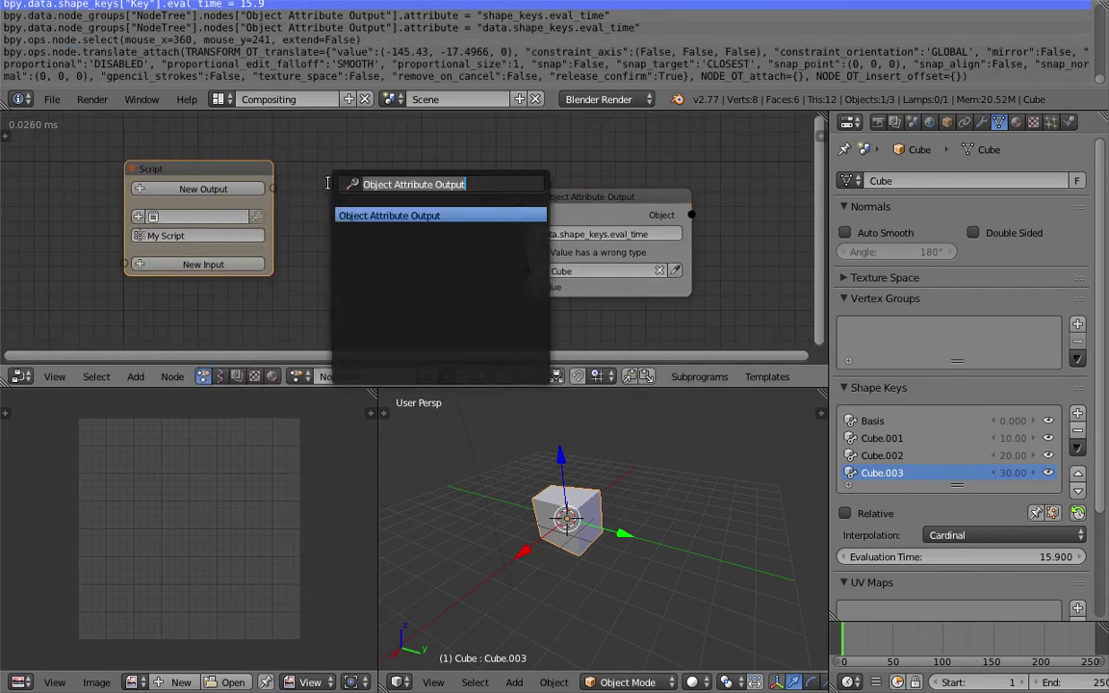
text(float)
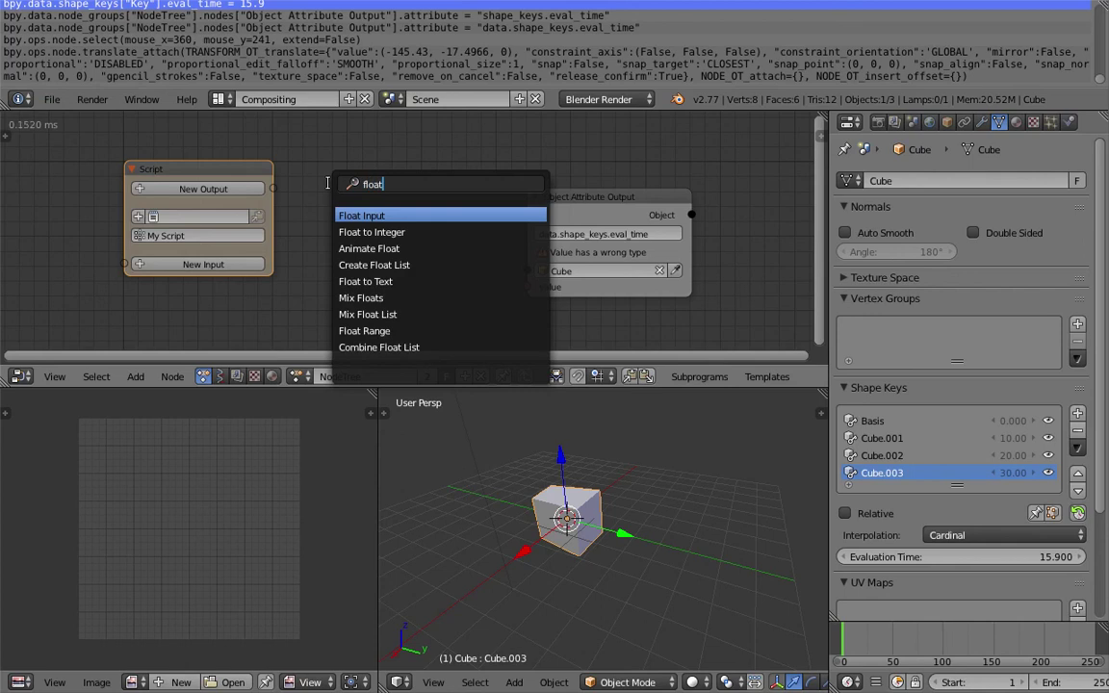
key(Return)
click(338, 211)
drag(442, 231, 528, 267)
mouse_move(406, 262)
mouse_down()
mouse_move(491, 262)
mouse_move(407, 261)
mouse_move(420, 262)
mouse_up()
- Delete the unused Script node from the node tree
scroll(389, 260, down, 1)
middle_drag(290, 215, 413, 211)
drag(310, 173, 281, 175)
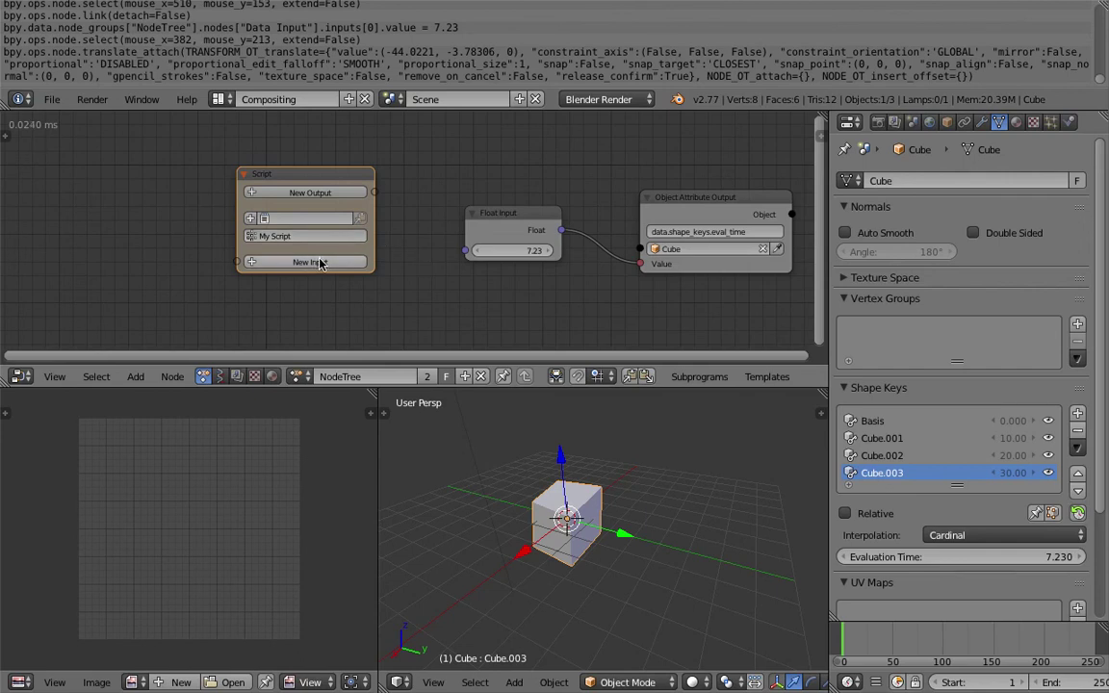
middle_drag(594, 205, 466, 199)
scroll(587, 242, up, 3)
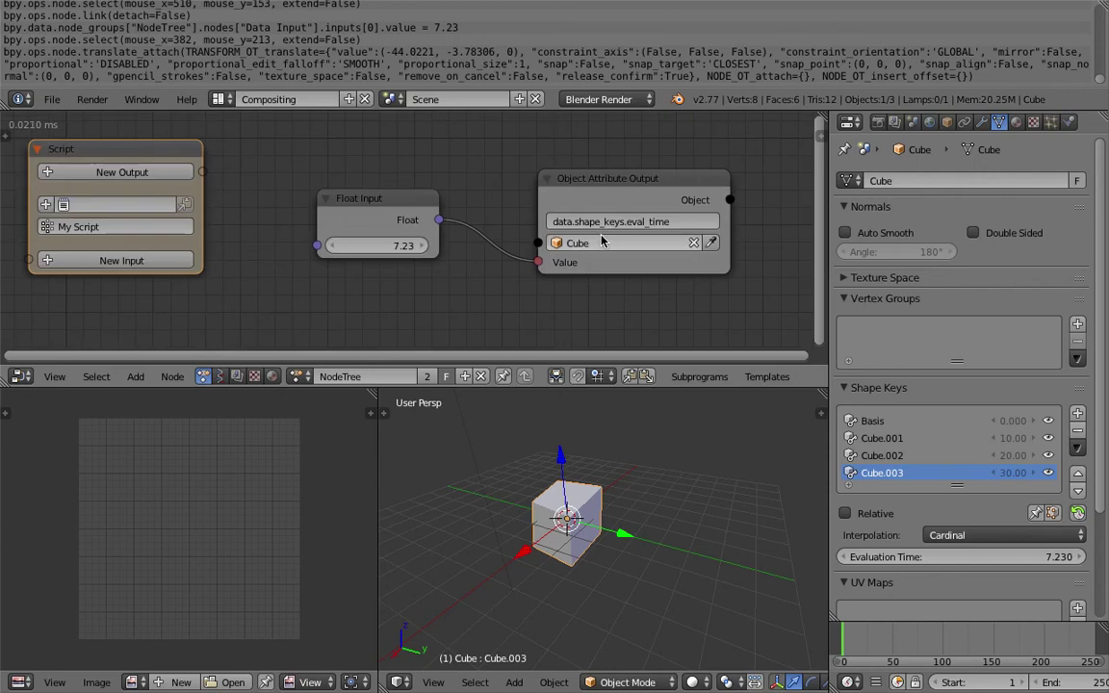
click(171, 157)
key(x)
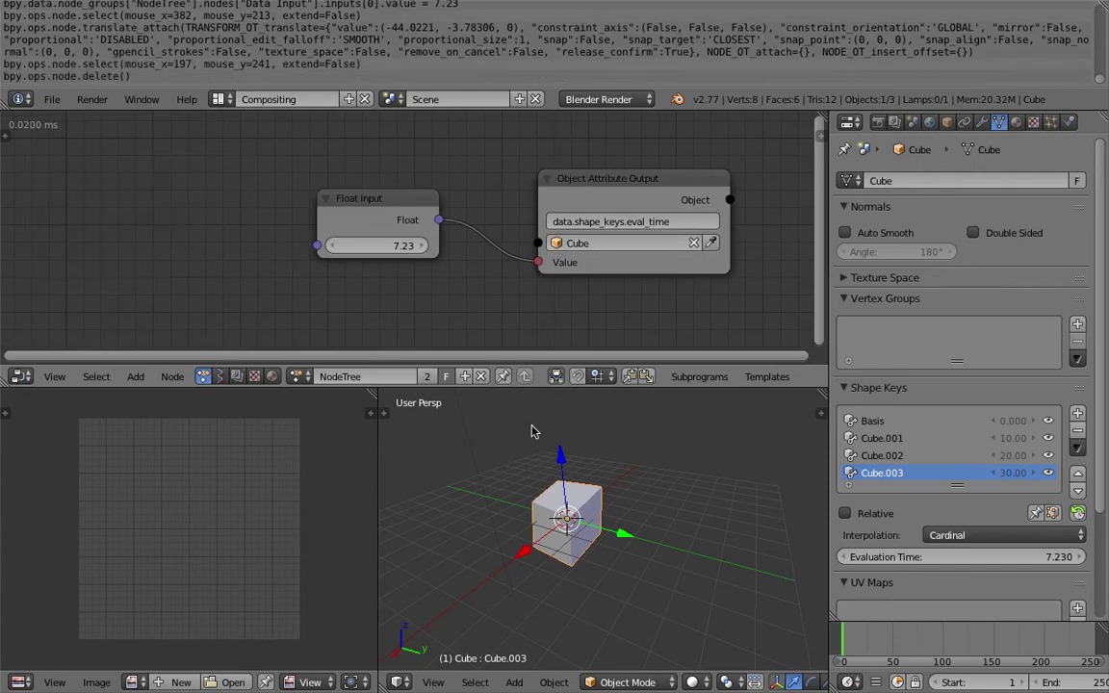
- Move the cube away from the scene origin, over toward the camera
scroll(532, 433, down, 3)
middle_drag(540, 472, 636, 414)
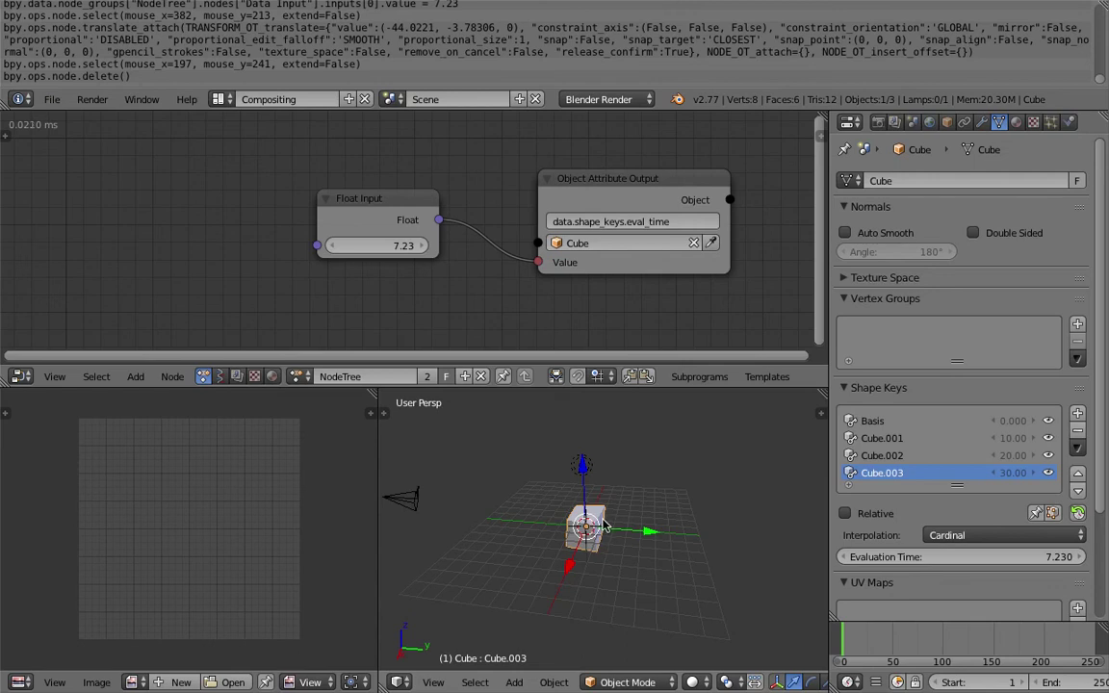
key(g)
click(470, 466)
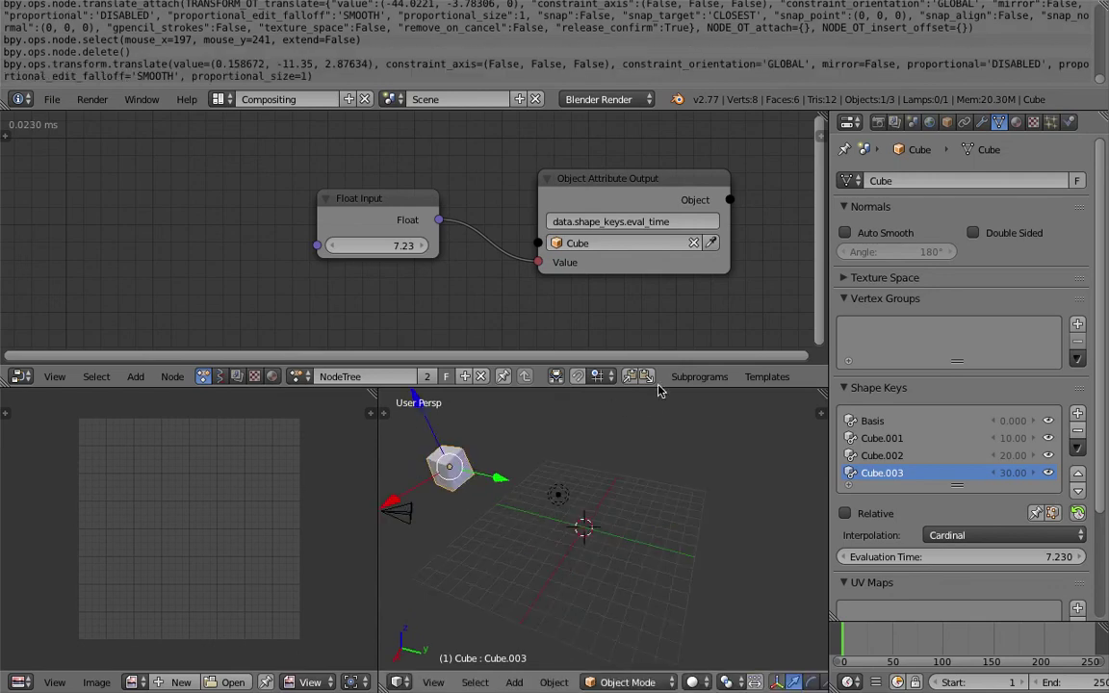
- Insert the Grid Arrange Objects template, place it below the existing nodes, and enlarge the node editor
click(743, 379)
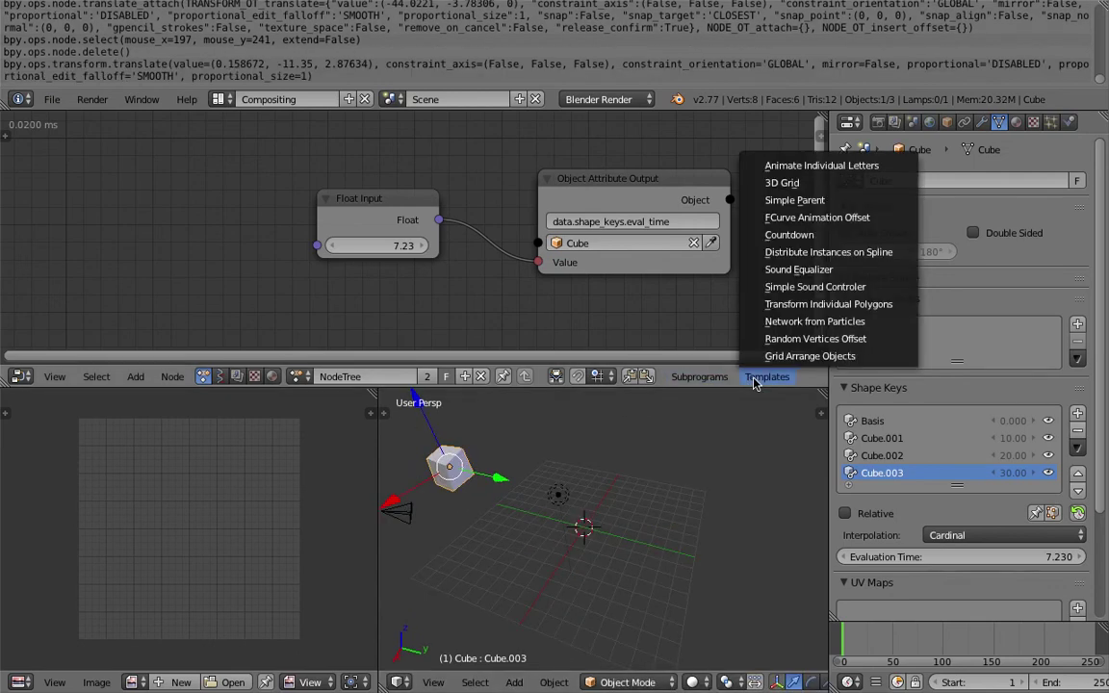
click(799, 356)
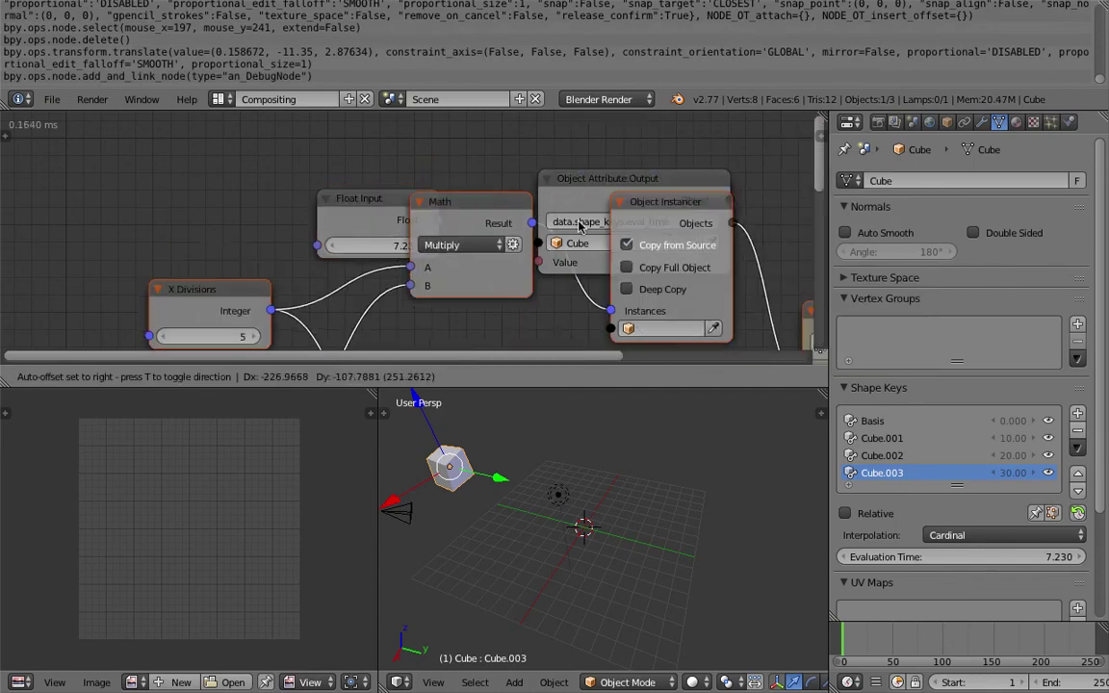
click(531, 355)
scroll(510, 268, down, 4)
middle_drag(495, 252, 419, 171)
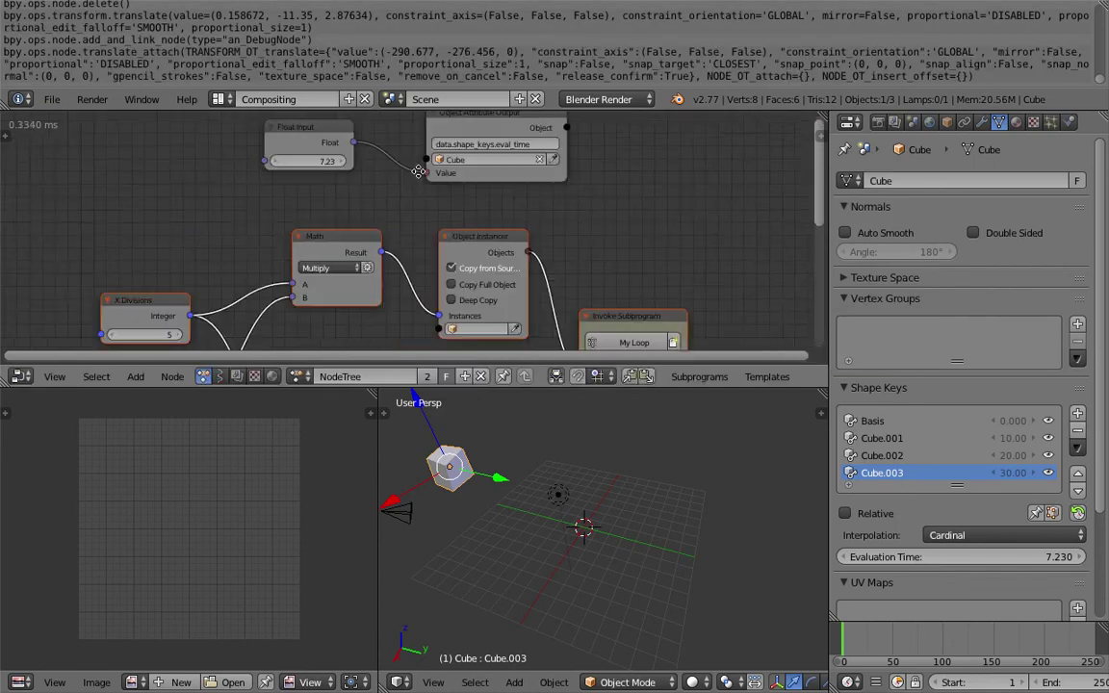
scroll(419, 171, down, 2)
drag(663, 386, 680, 491)
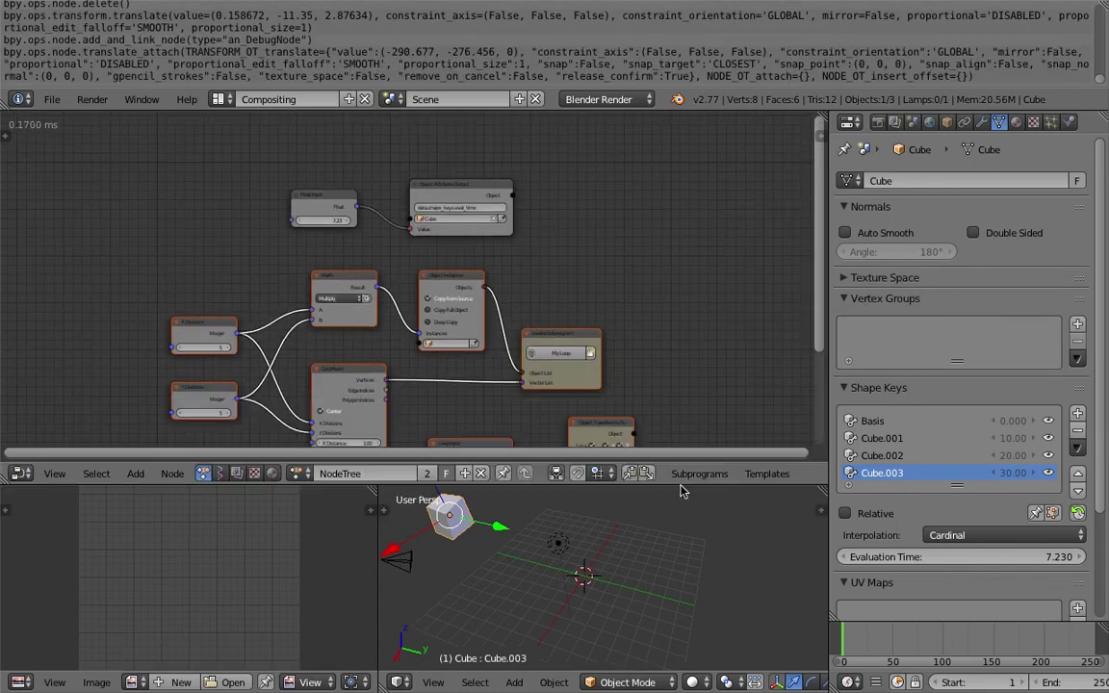
middle_drag(564, 282, 596, 168)
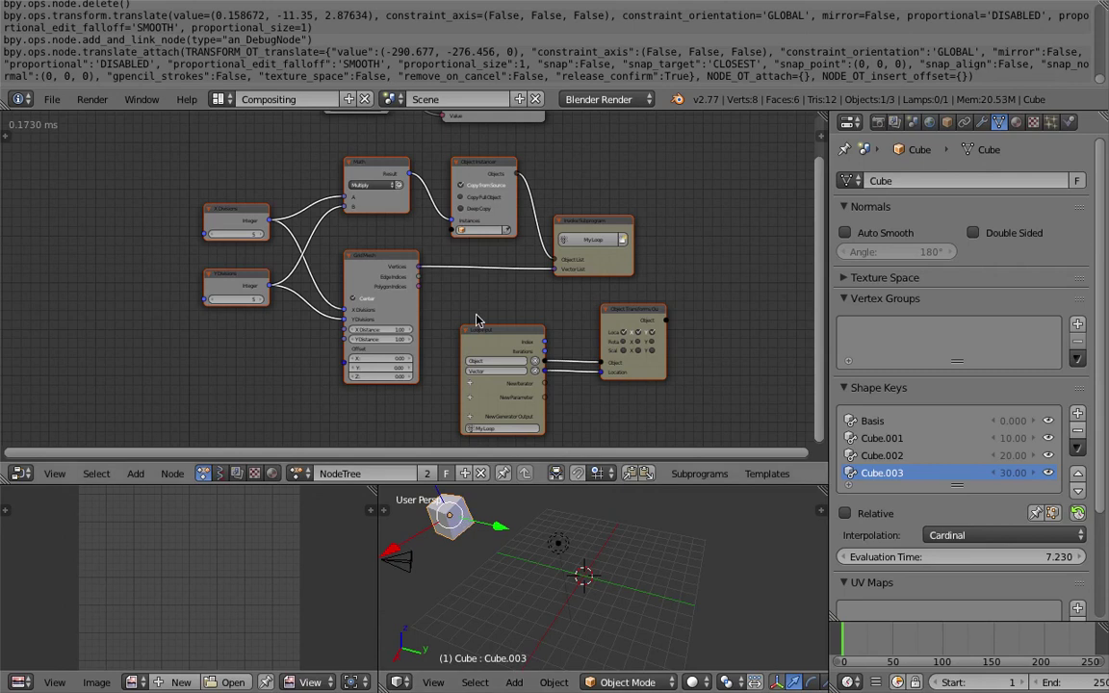
scroll(476, 320, up, 1)
- Assign Cube to the Object Instancer with Deep Copy enabled, and set the Grid Mesh X and Y Distance to 3.10
click(516, 226)
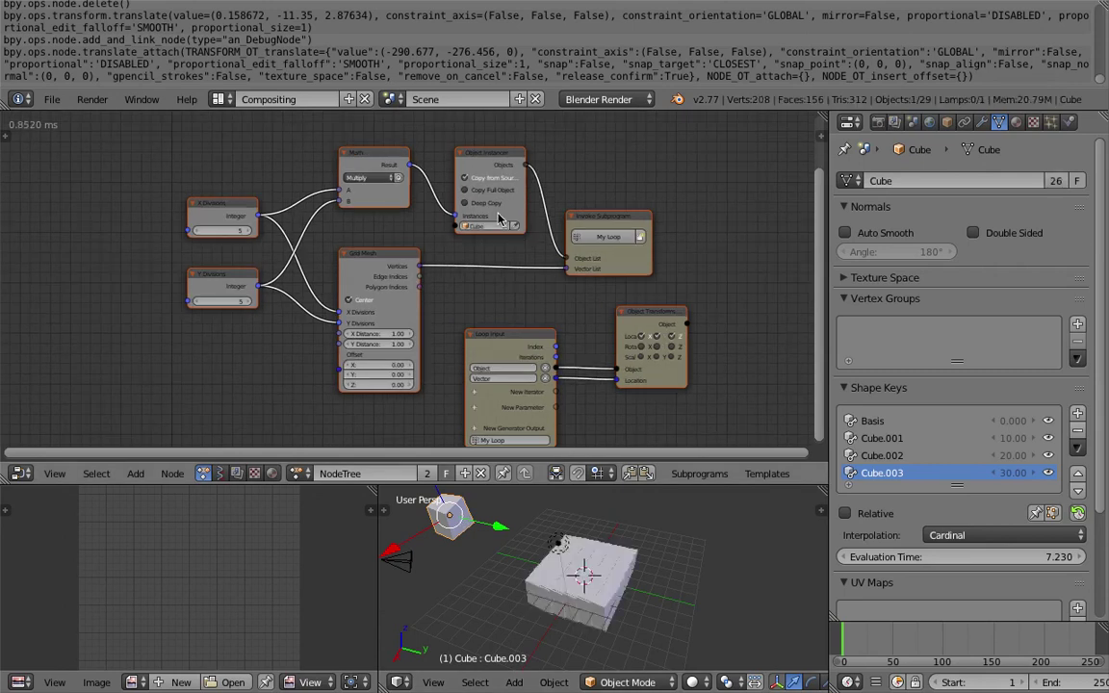
click(484, 203)
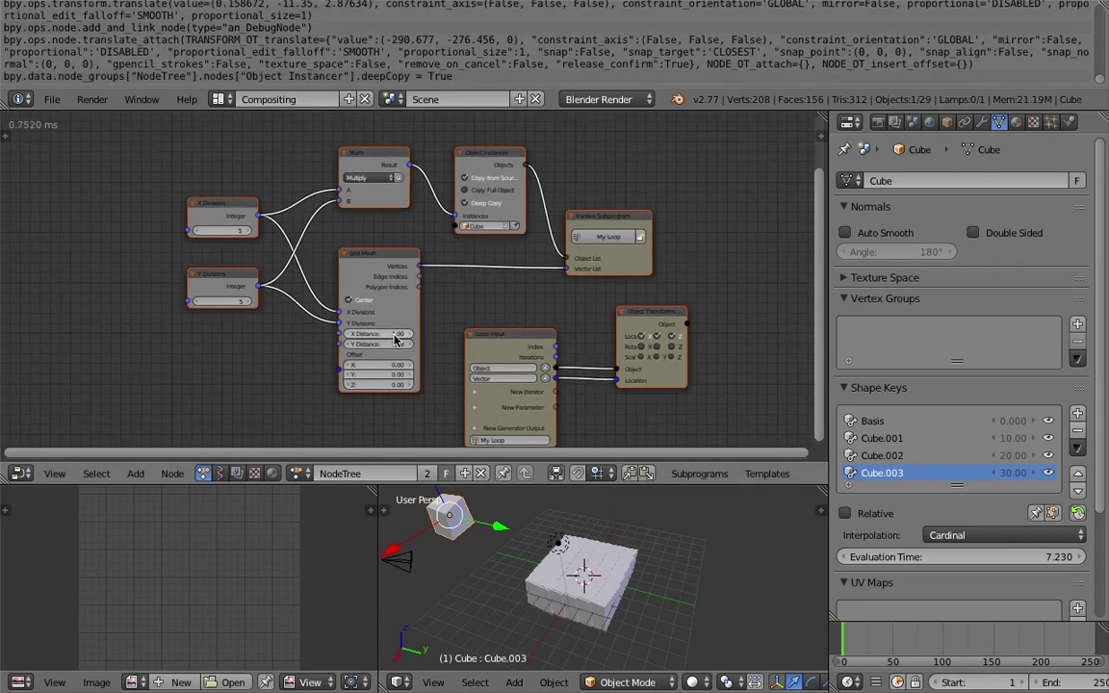
drag(379, 343, 420, 344)
middle_drag(562, 496, 595, 518)
- Move the Object Attribute Output and Float Input nodes next to the loop's Object Transforms node
scroll(579, 273, down, 2)
middle_drag(576, 256, 463, 308)
drag(385, 150, 689, 282)
drag(266, 159, 602, 414)
middle_drag(556, 358, 496, 233)
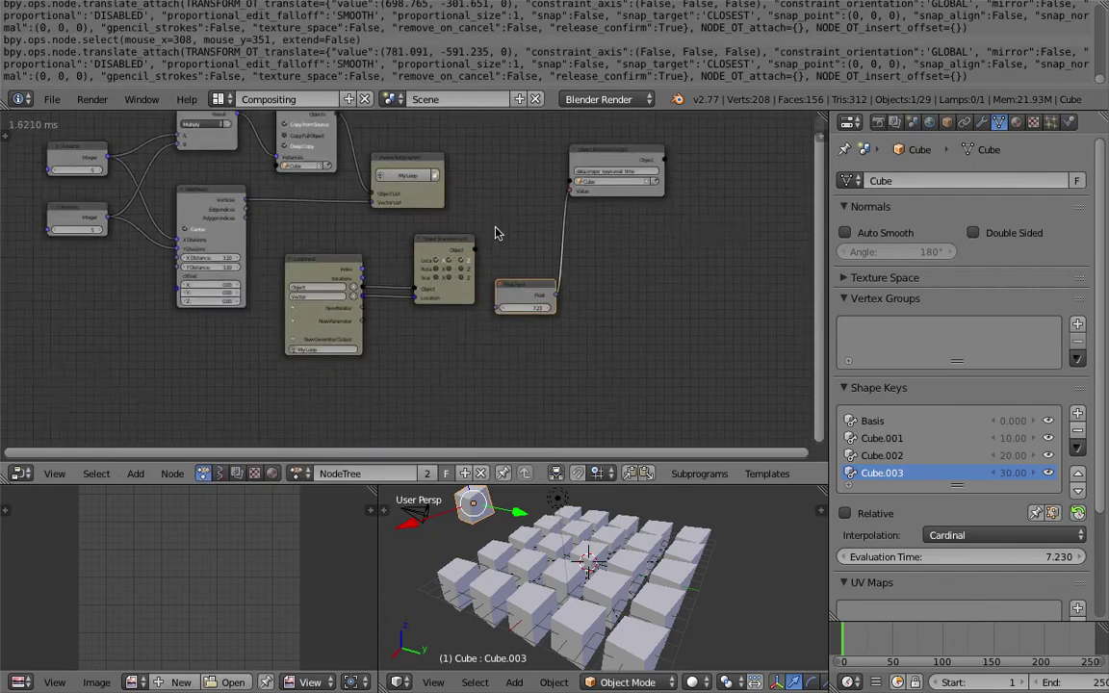
scroll(495, 233, up, 1)
drag(648, 141, 671, 312)
drag(538, 297, 493, 366)
- Link the Loop Input's Object to the Object Attribute Output, set the Float Input to 15.99, and space the nodes apart
scroll(408, 339, up, 1)
scroll(350, 320, down, 1)
drag(337, 304, 647, 351)
drag(510, 417, 570, 382)
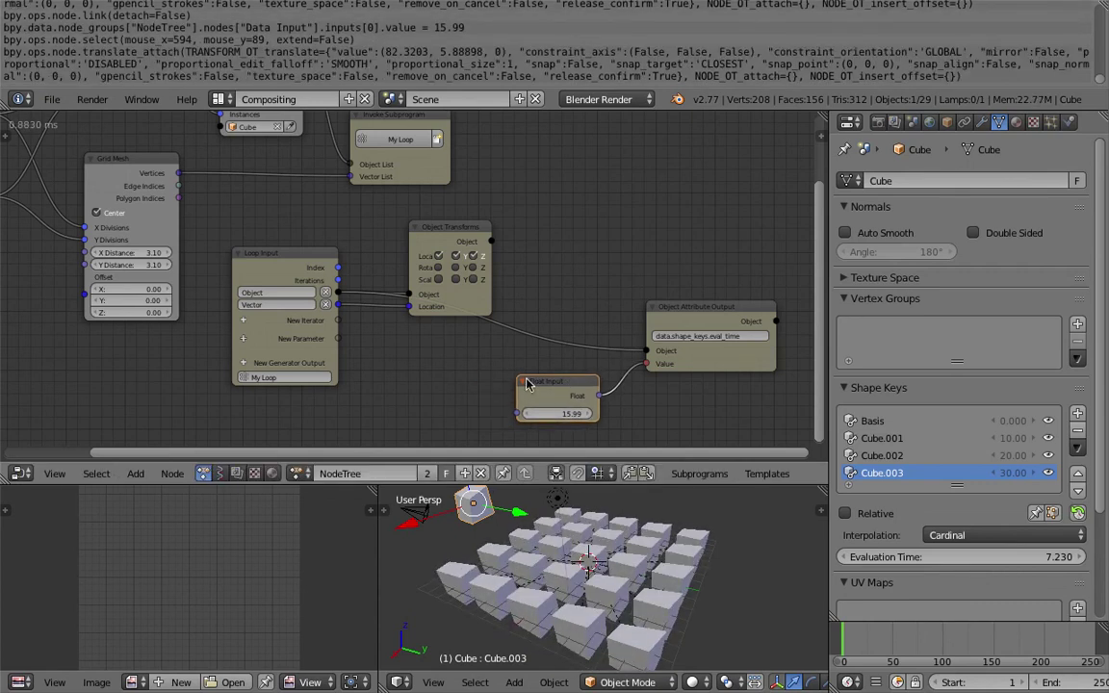
drag(473, 233, 547, 211)
drag(557, 382, 575, 380)
- Add a Delay Time node between the Loop Input and Float Input nodes
key(shift+a)
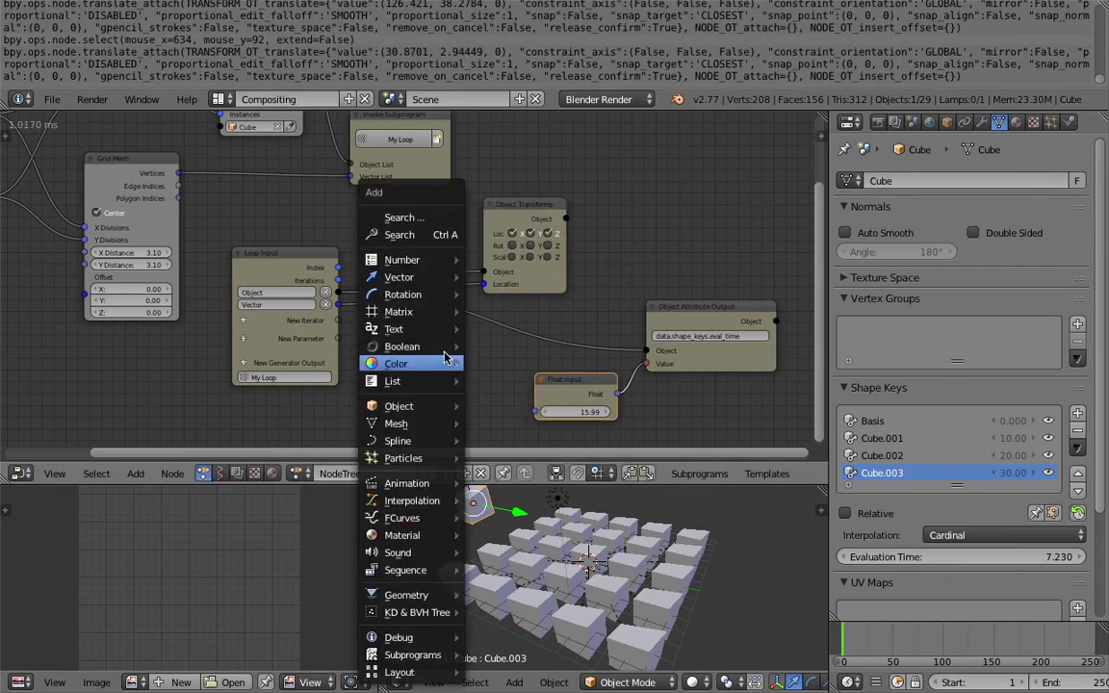
click(404, 236)
text(del;ay)
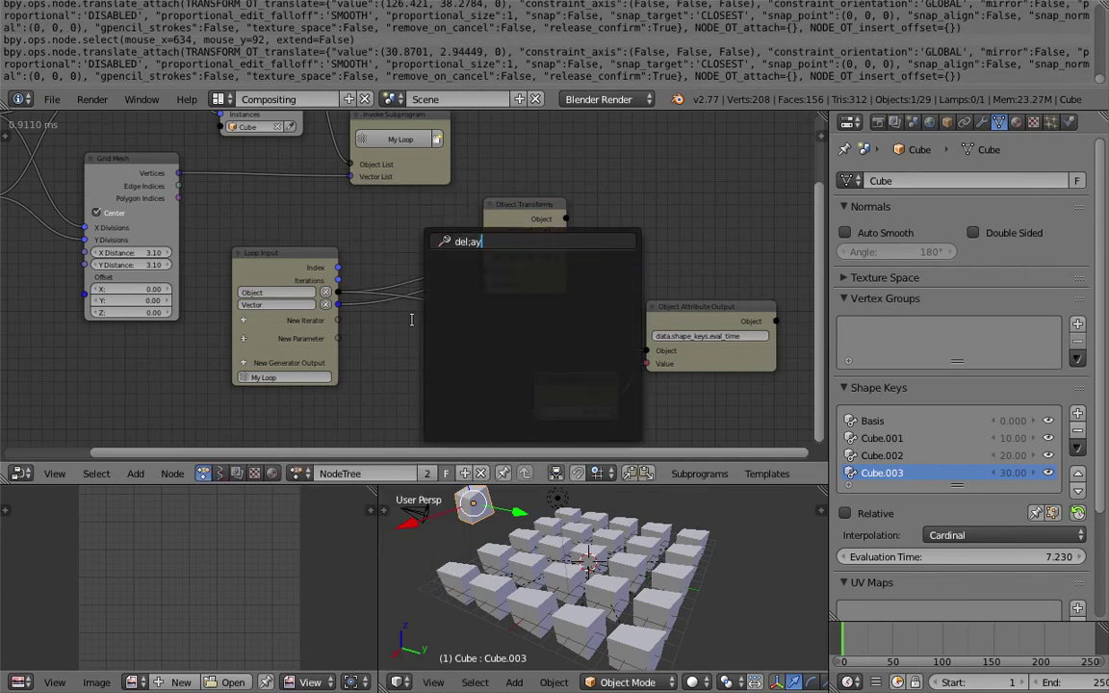
key(BackSpace)
key(BackSpace)
key(BackSpace)
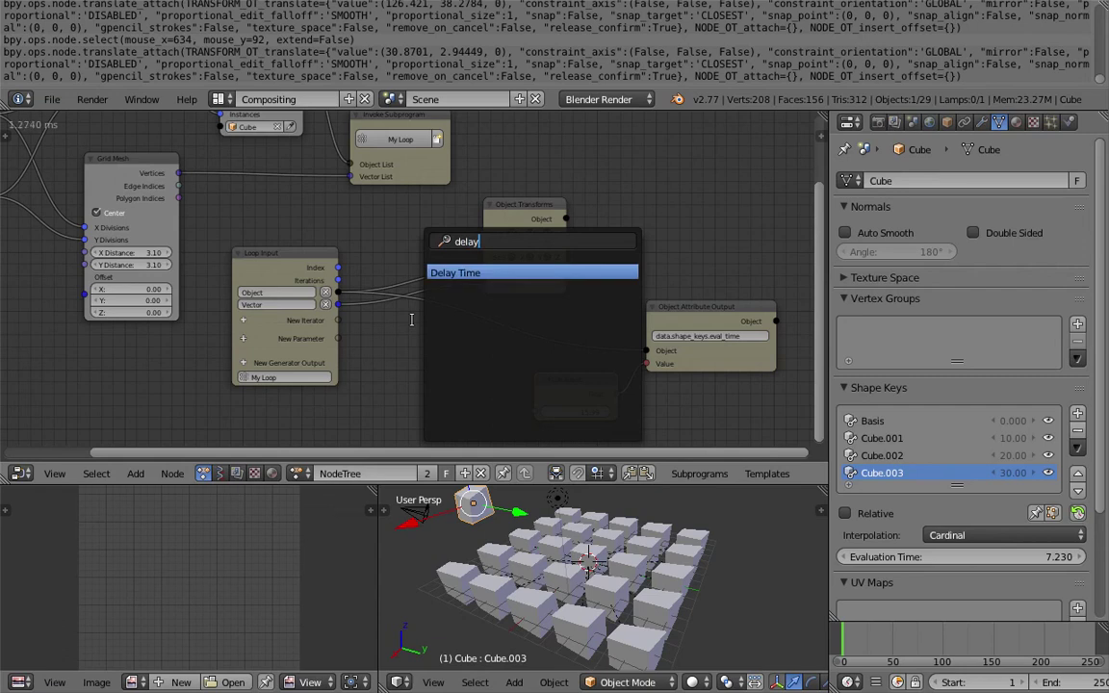
text(ay)
key(Return)
click(421, 347)
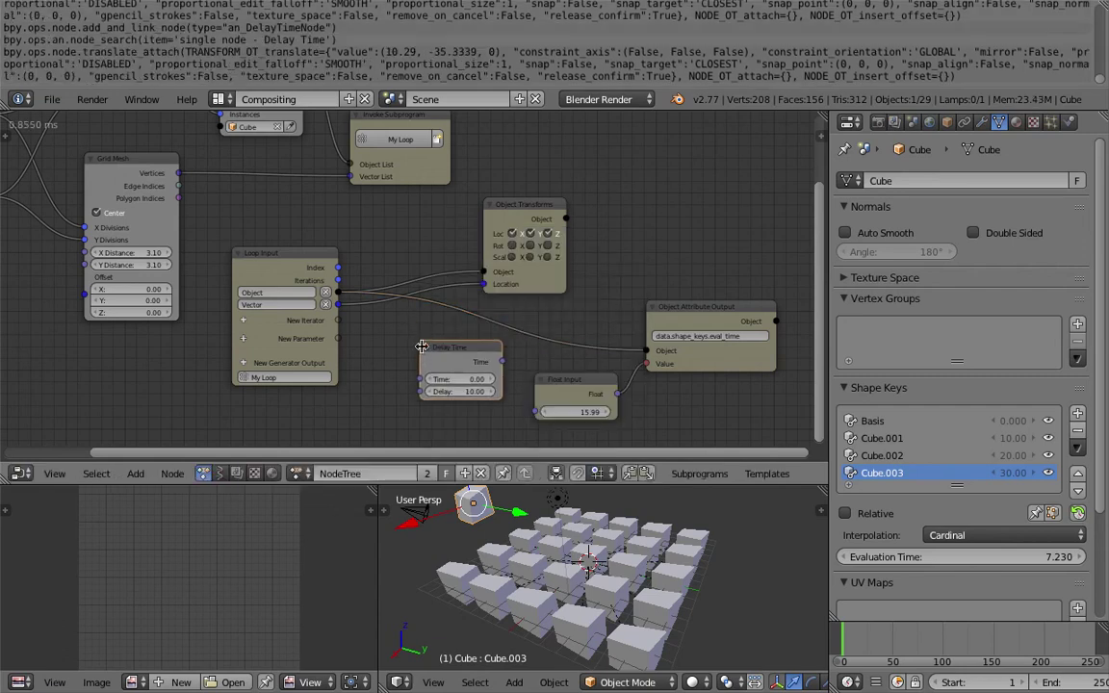
- Link the loop Index to Delay and the Delay Time output to the Float Input, and set Time to 12.18
drag(338, 267, 418, 392)
drag(503, 362, 535, 412)
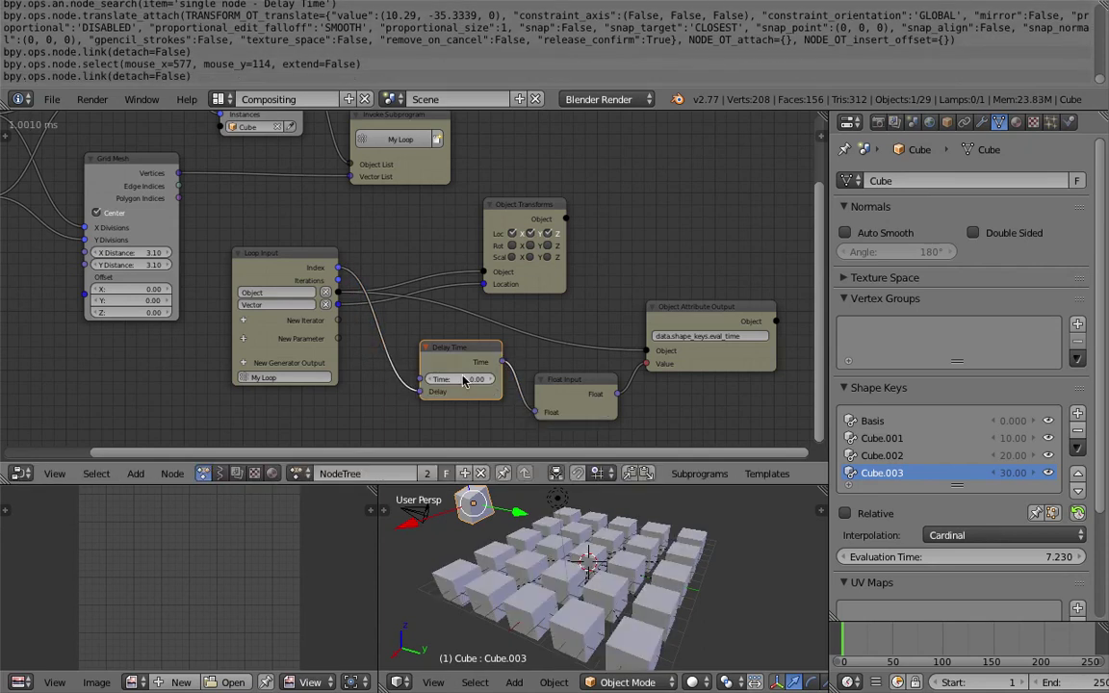
mouse_move(462, 379)
mouse_down()
mouse_move(539, 379)
mouse_move(455, 379)
mouse_move(511, 379)
mouse_move(471, 380)
mouse_up()
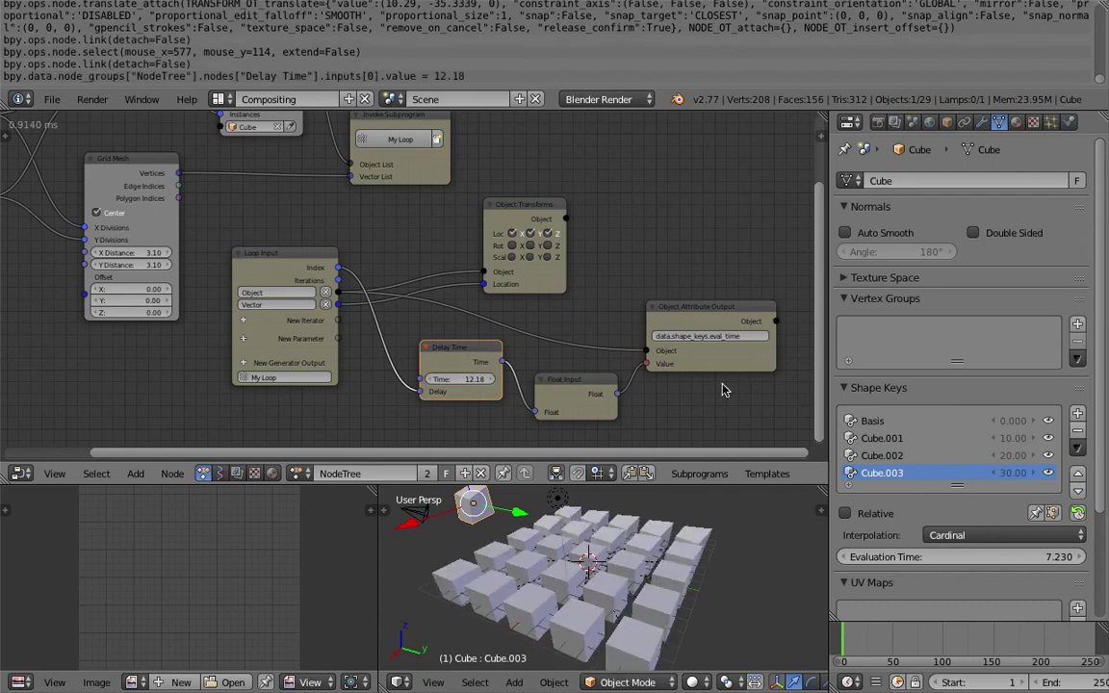
scroll(724, 390, down, 5)
middle_drag(674, 584, 631, 592)
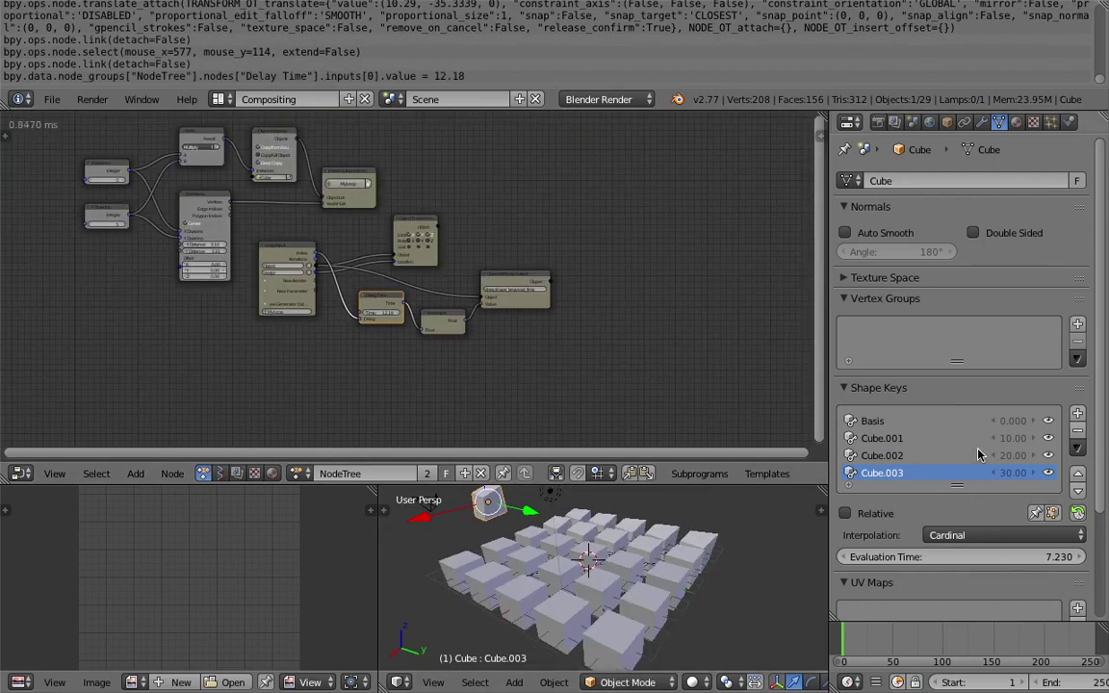
click(762, 477)
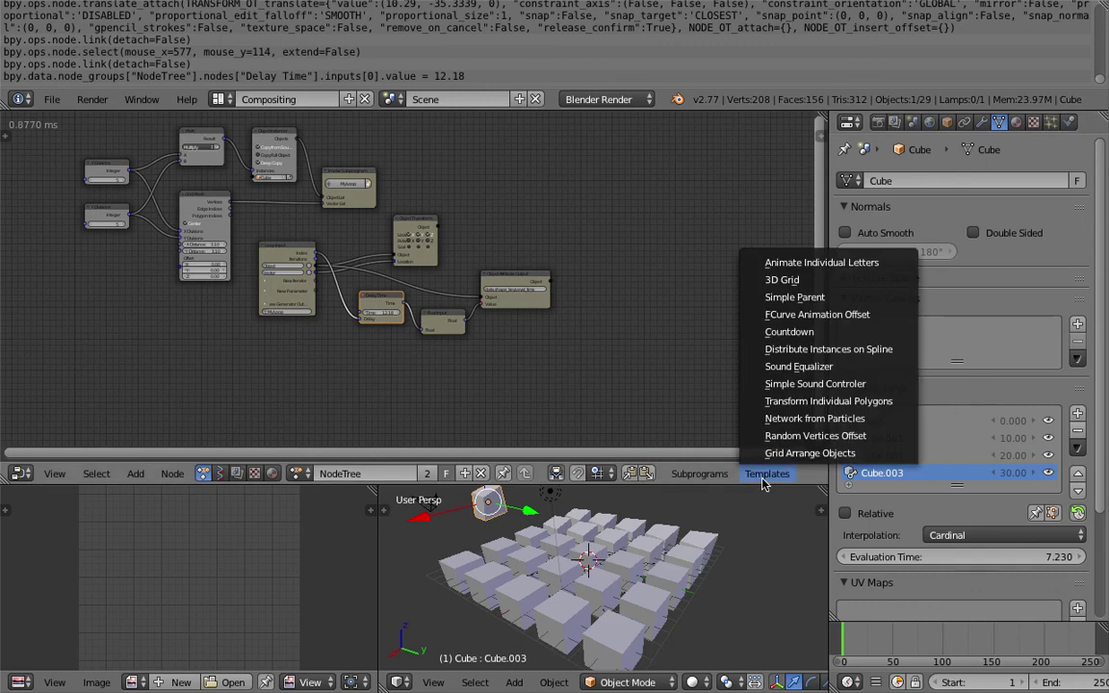
click(848, 316)
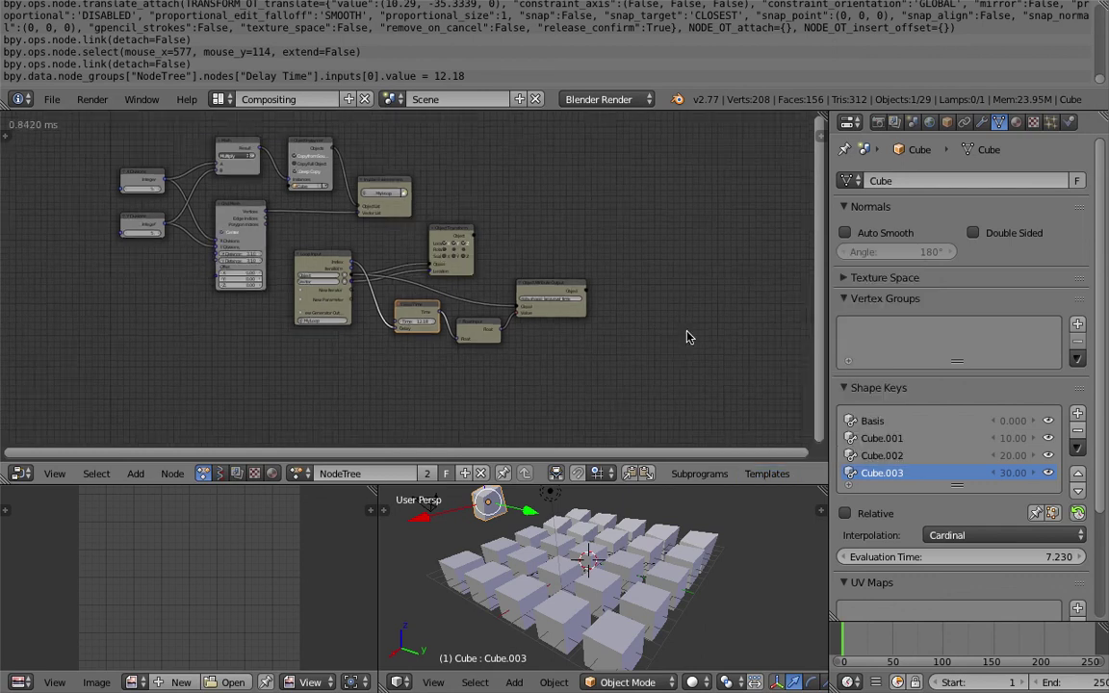
scroll(644, 343, up, 3)
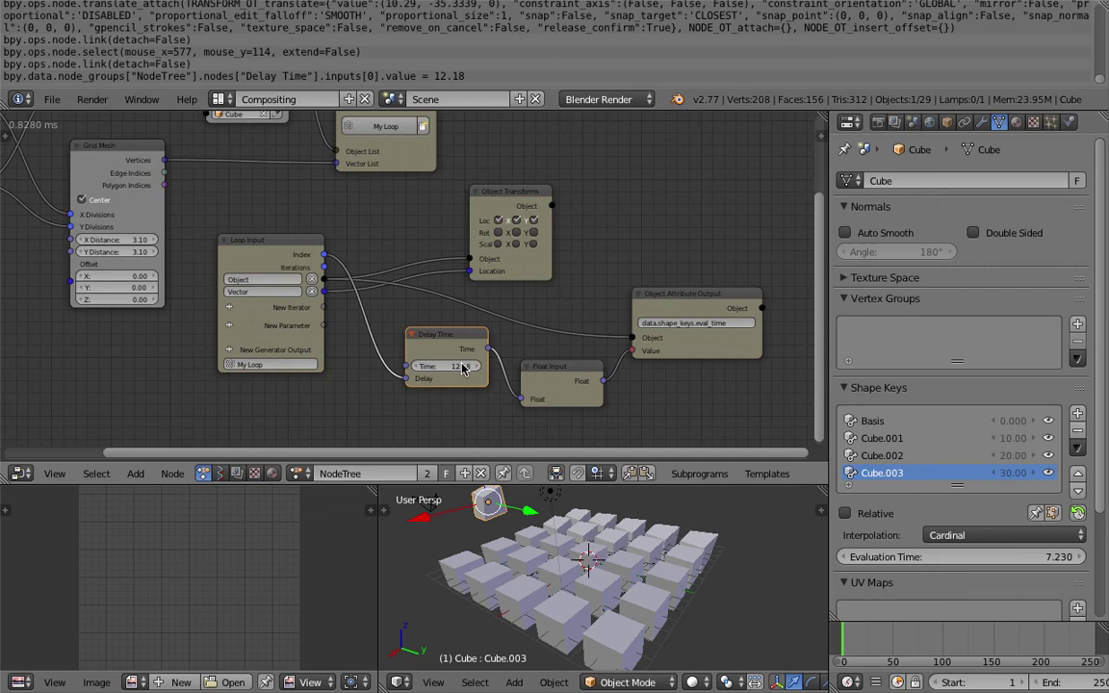
- Set the Delay Time node's Time to 33.63 and spread the loop nodes out to make room
drag(453, 366, 439, 390)
scroll(376, 346, down, 1)
drag(552, 367, 574, 391)
drag(662, 297, 686, 283)
middle_drag(513, 305, 528, 265)
scroll(547, 262, up, 1)
drag(300, 204, 278, 196)
drag(457, 338, 450, 373)
middle_drag(633, 554, 633, 559)
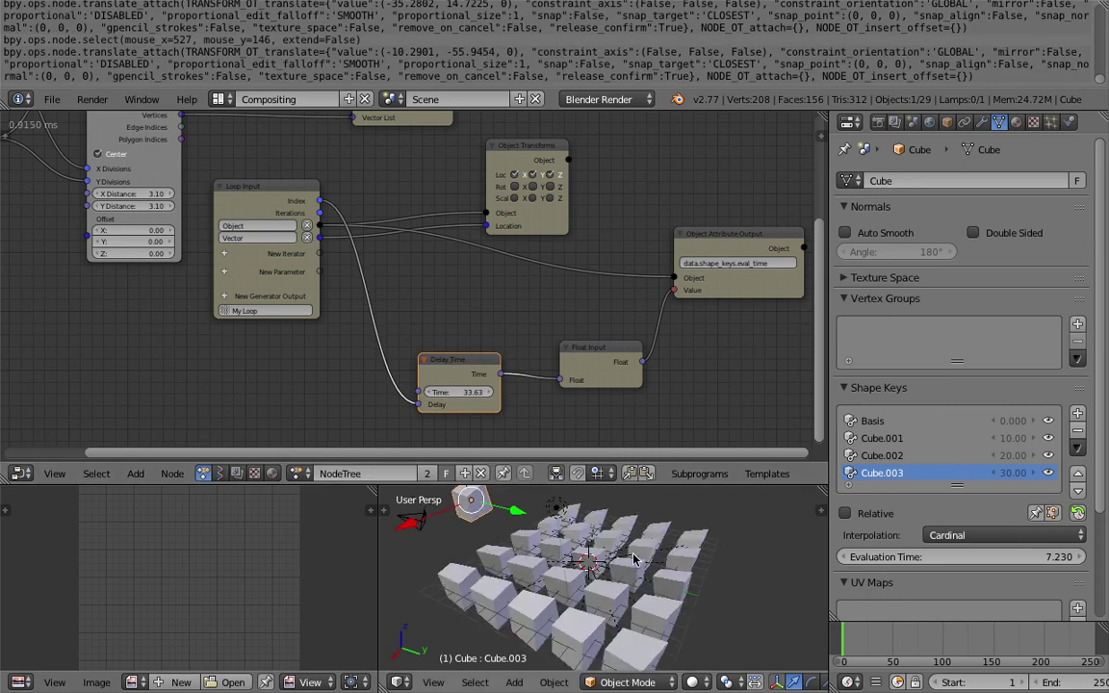
drag(460, 357, 469, 348)
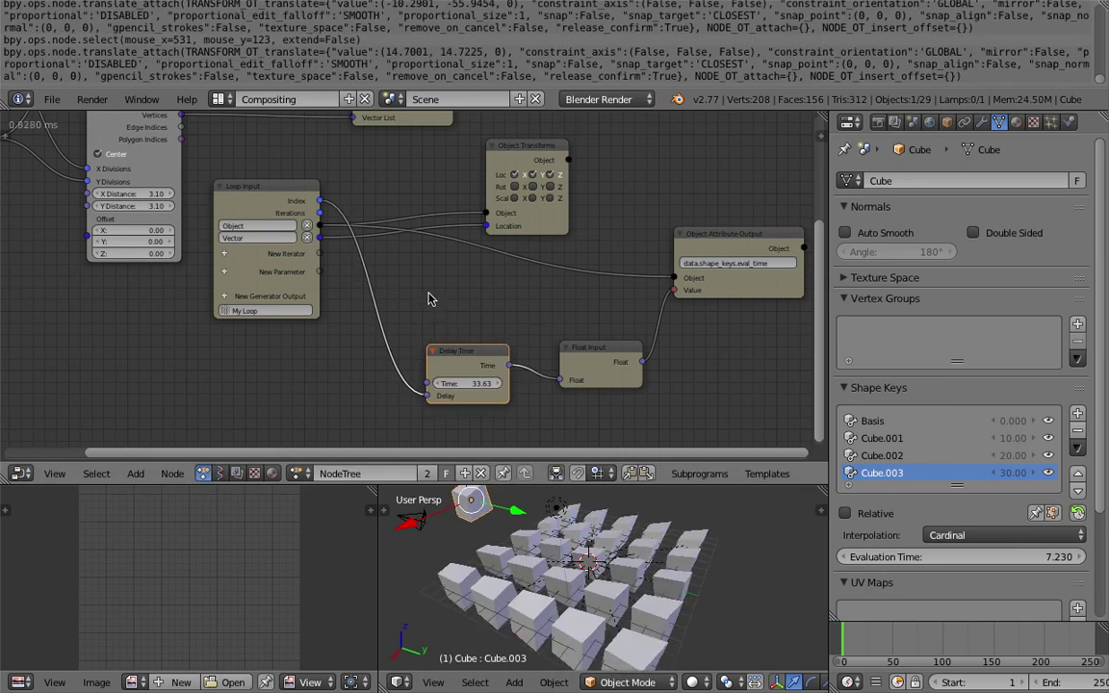
- Add a Random Number node just above the Delay Time node
key(shift+a)
click(410, 238)
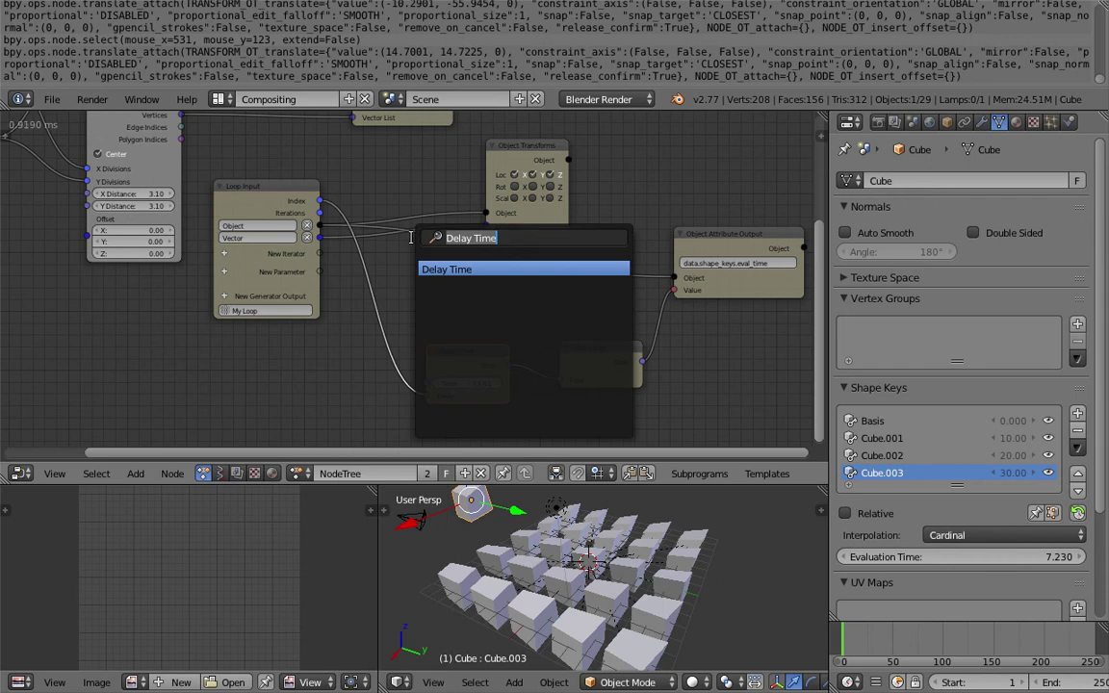
text(random)
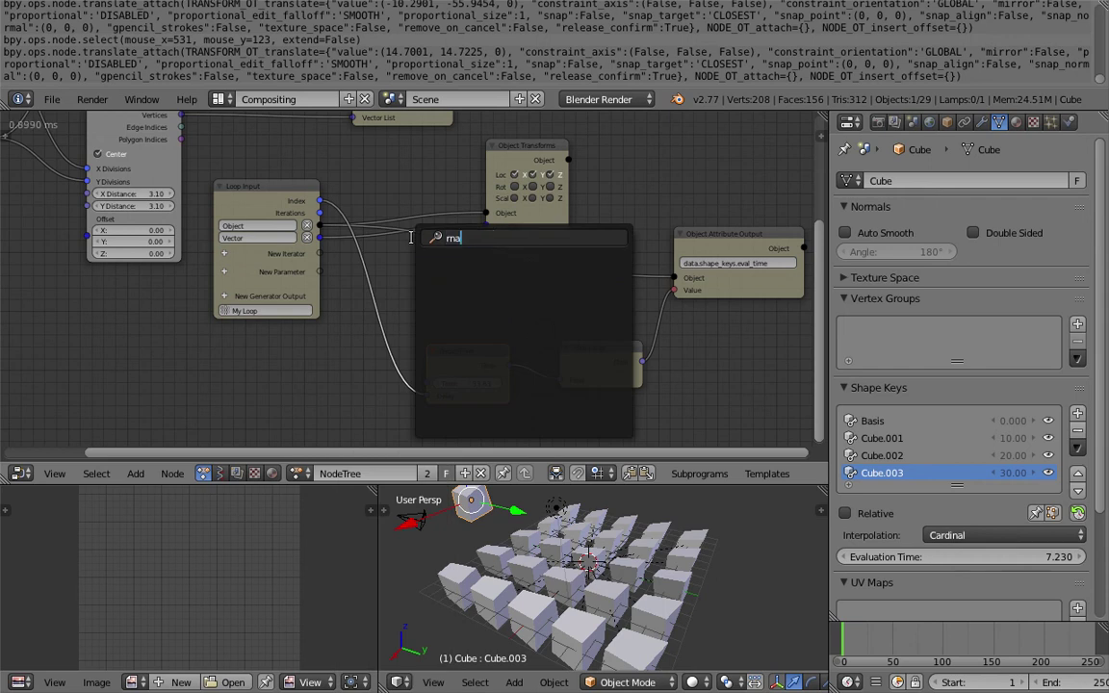
key(Down)
key(Down)
key(Down)
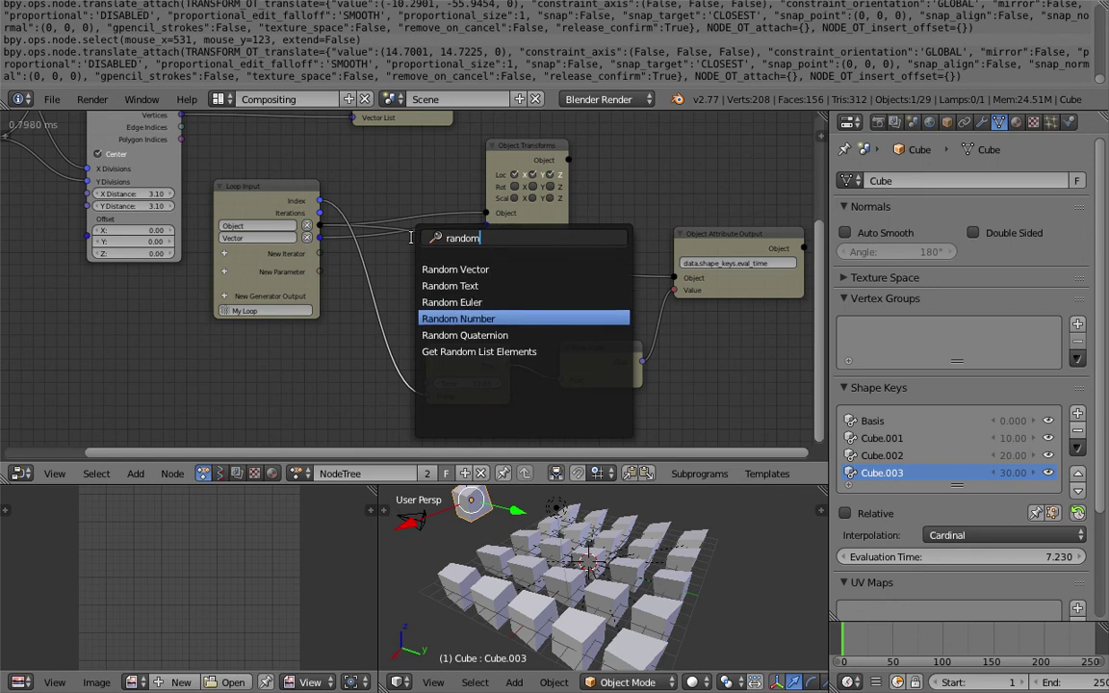
key(Return)
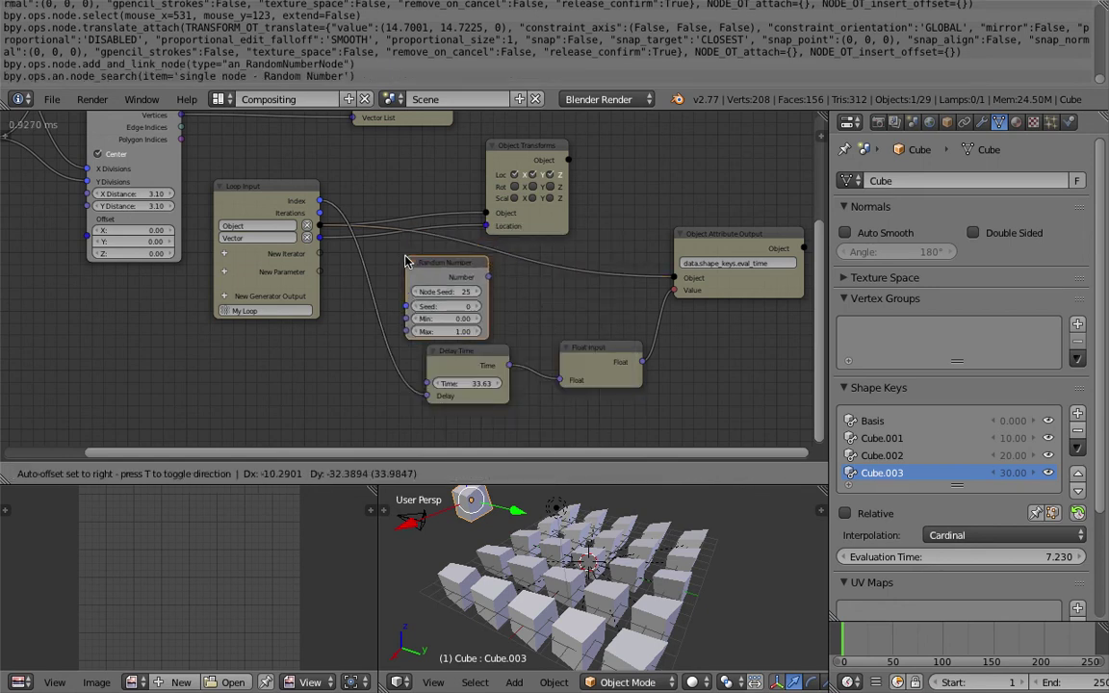
click(339, 220)
- Link the loop Index to the Random Number's Seed and set its Max to 5
drag(320, 202, 351, 222)
drag(351, 228, 406, 307)
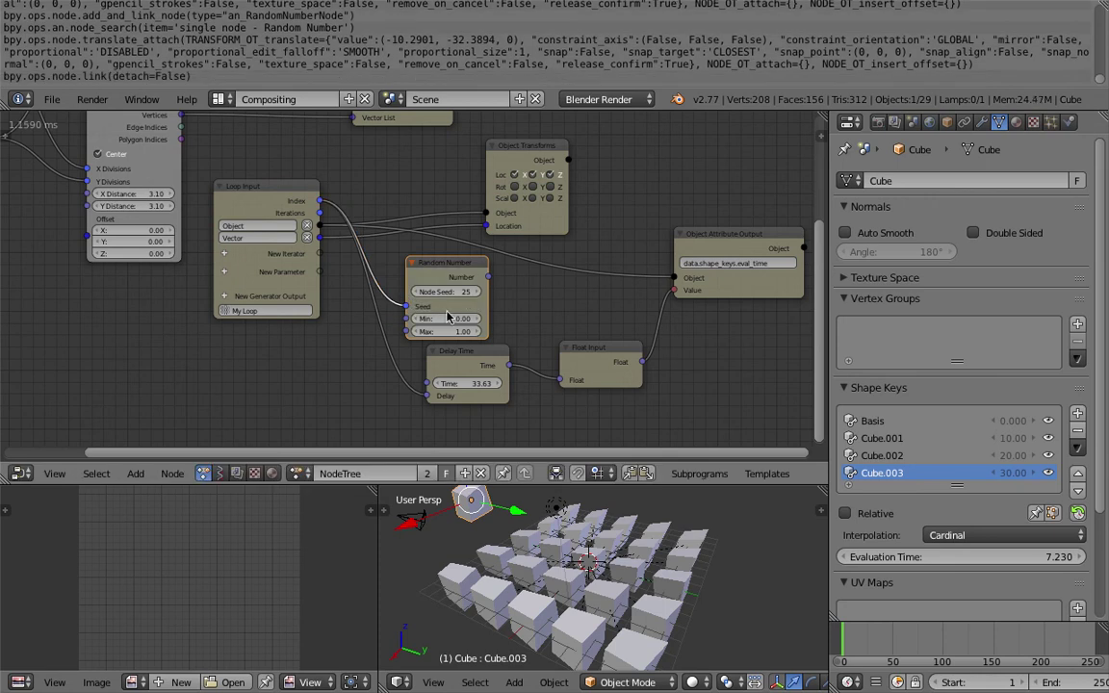
drag(460, 331, 520, 331)
click(460, 332)
text(5)
key(Return)
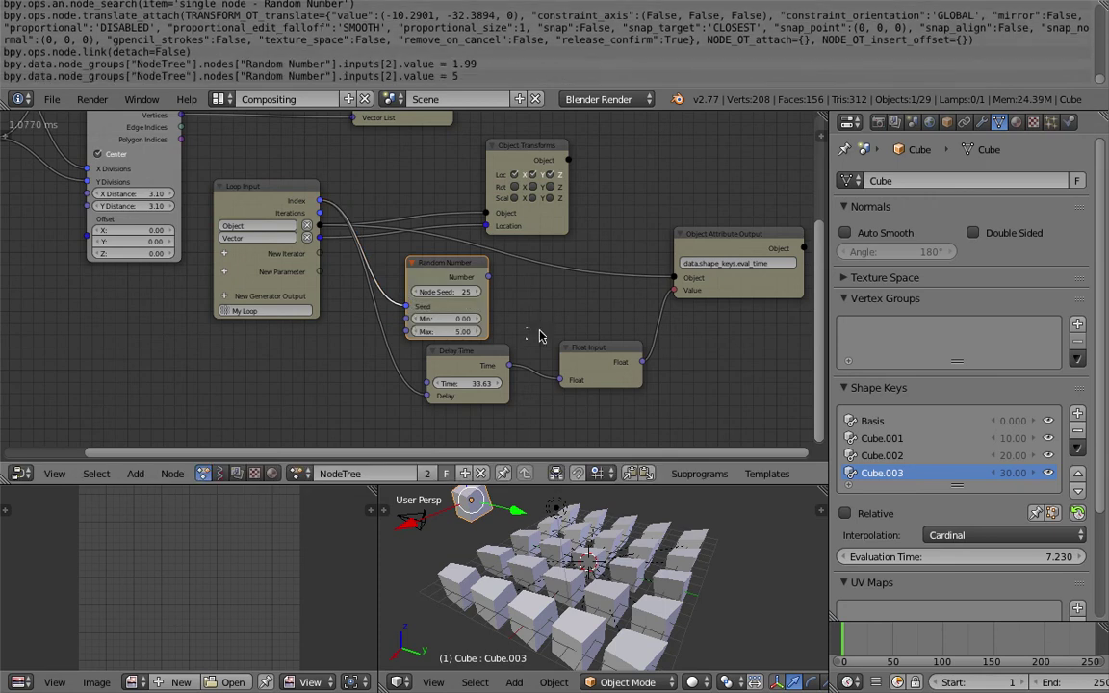
- Move the Float Input node aside and add a Math node between the Random Number and Float Input nodes
drag(590, 352, 655, 375)
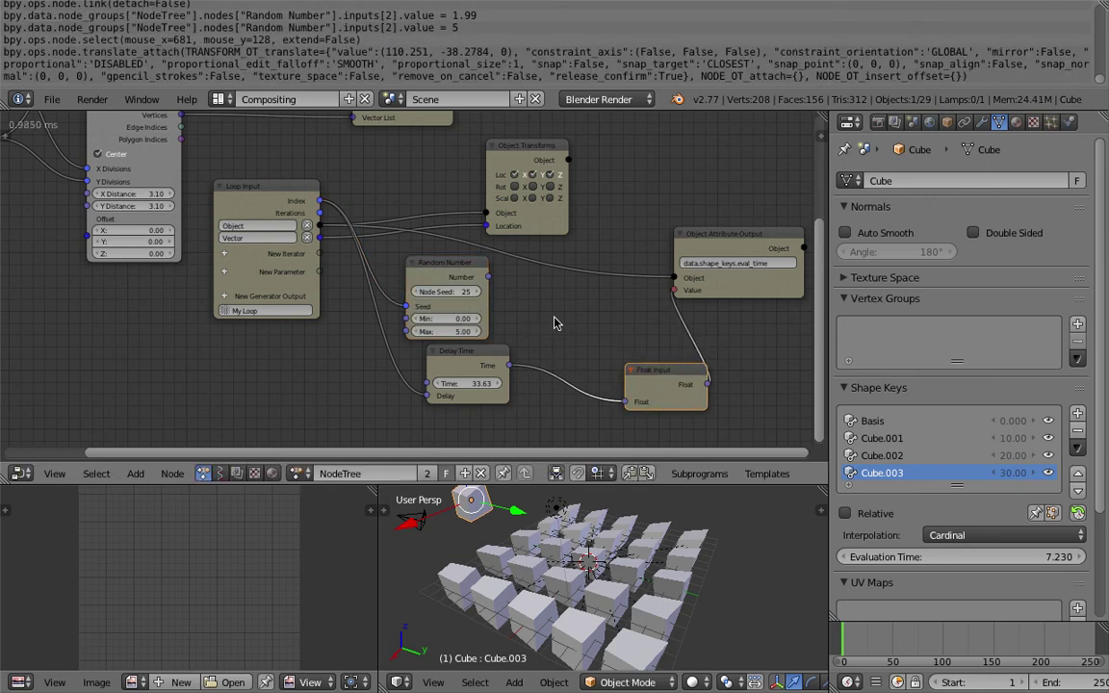
key(shift+a)
click(537, 235)
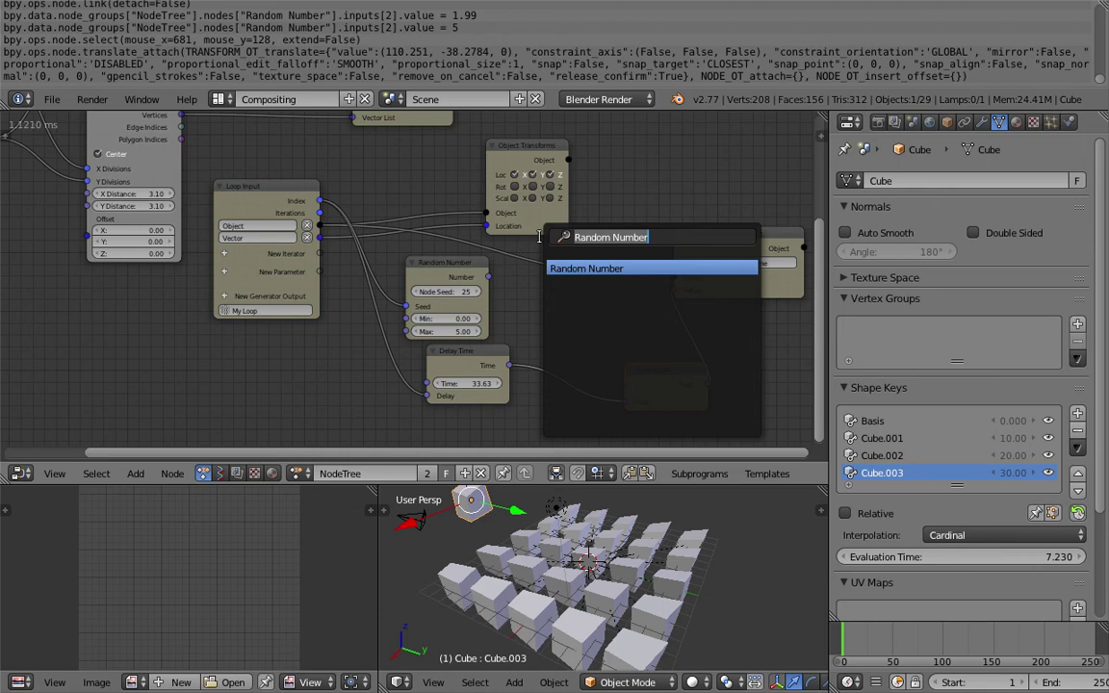
text(math)
key(Down)
key(Down)
key(Down)
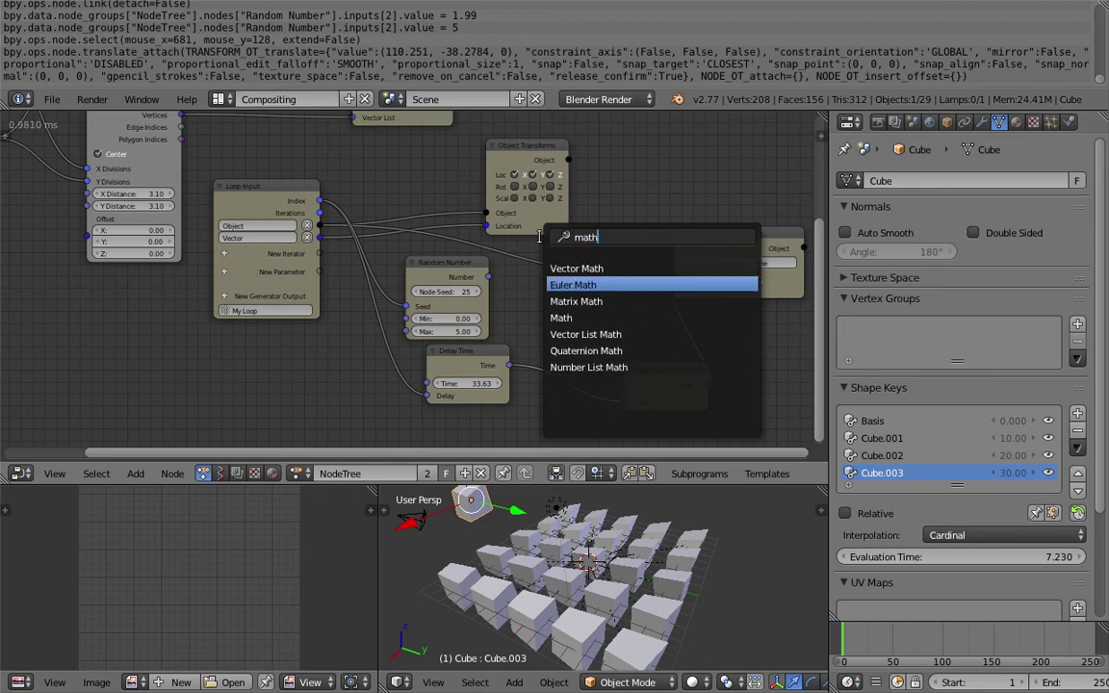
key(Return)
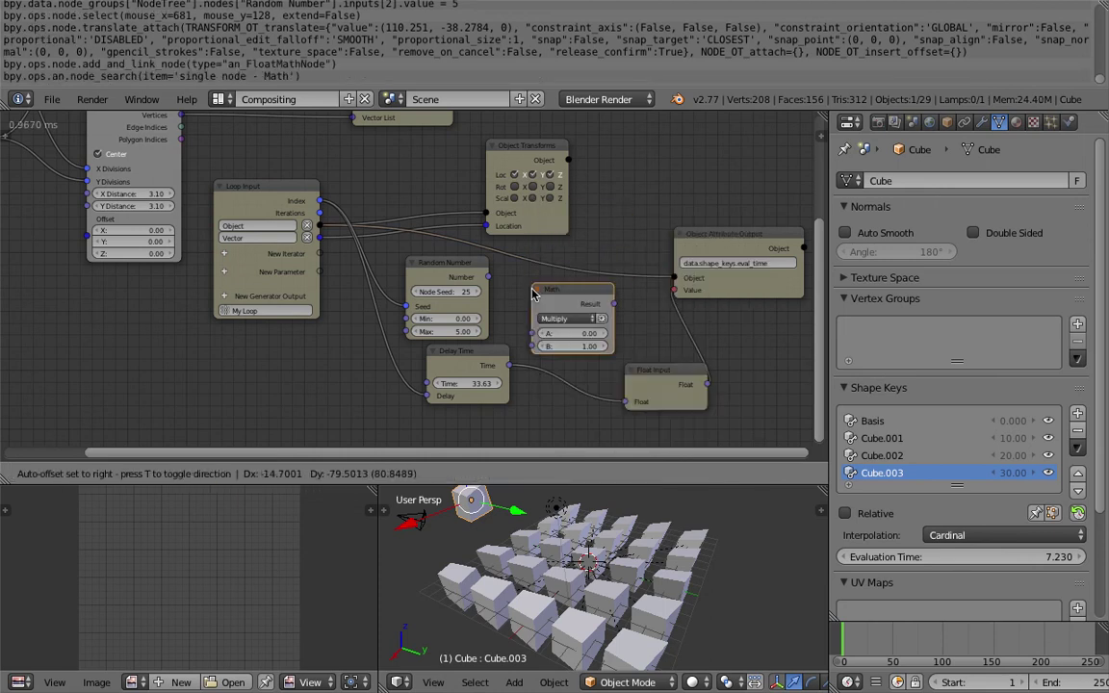
click(539, 288)
- Set the Math node to Add, with Random Number as A, Delay Time as B and its Result linked to the Float Input
drag(488, 276, 545, 334)
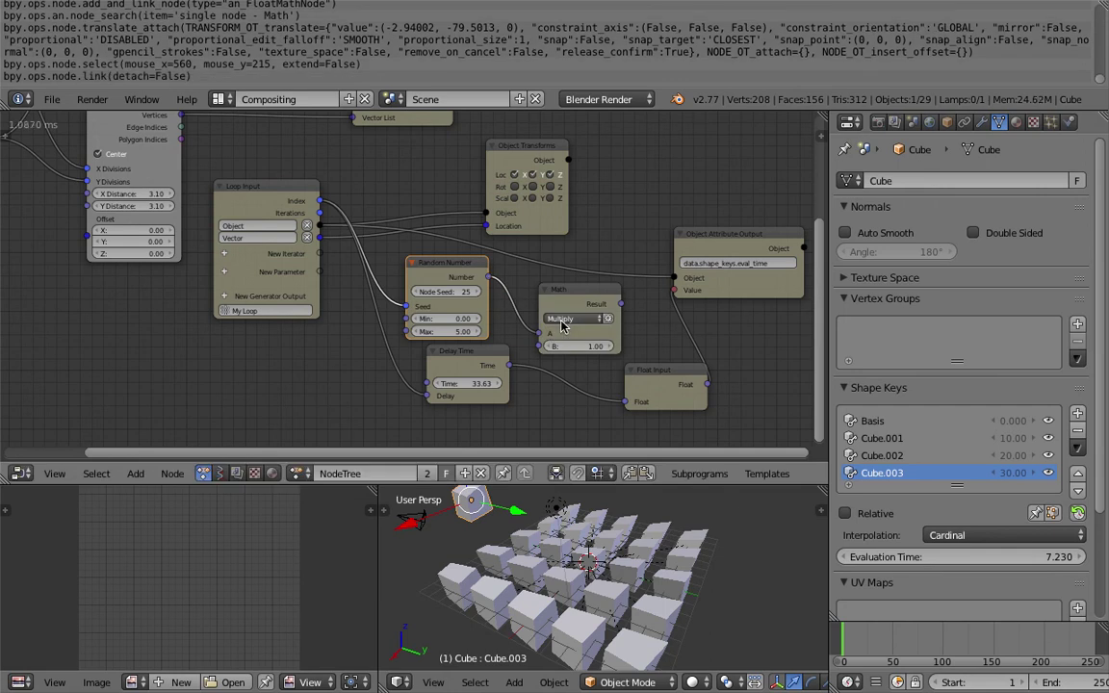
click(573, 318)
click(560, 305)
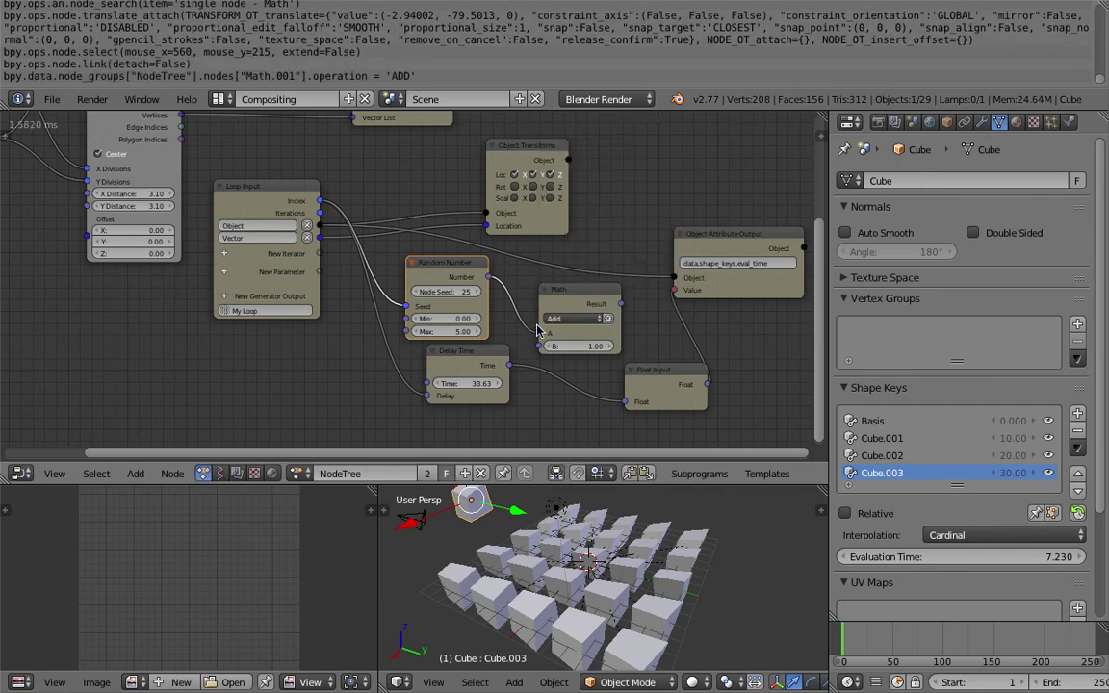
drag(510, 365, 541, 346)
drag(620, 304, 624, 402)
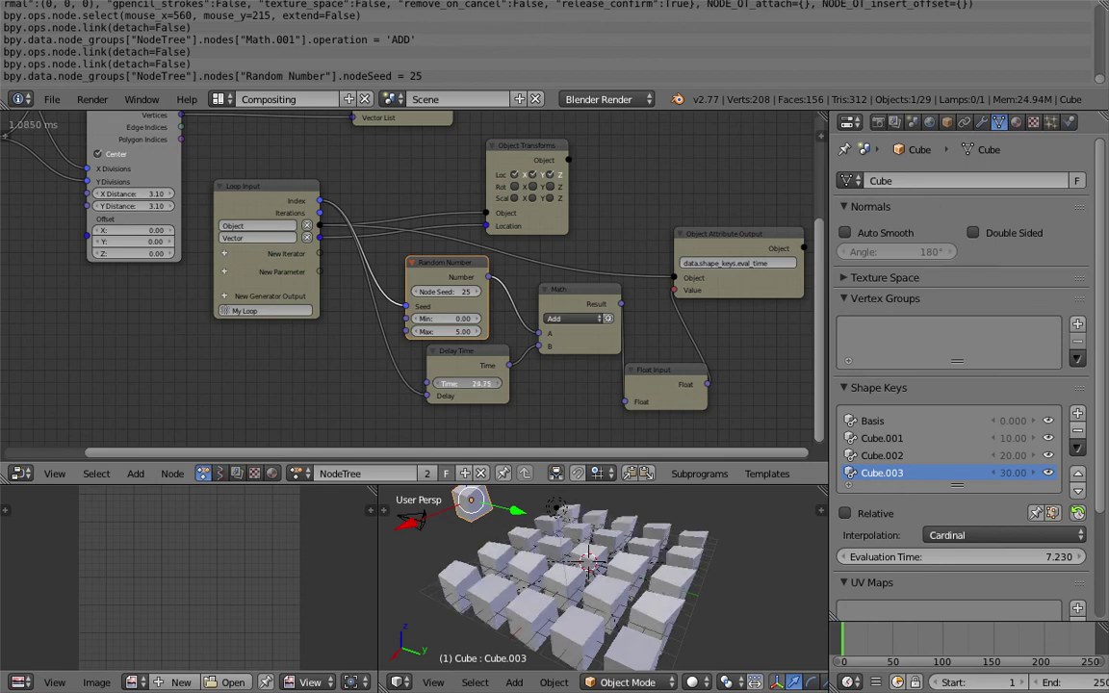
- Set the Random Number's Node Seed to 153 and its range from Min -5 to Max 5
drag(459, 294, 536, 294)
click(447, 335)
double_click(457, 318)
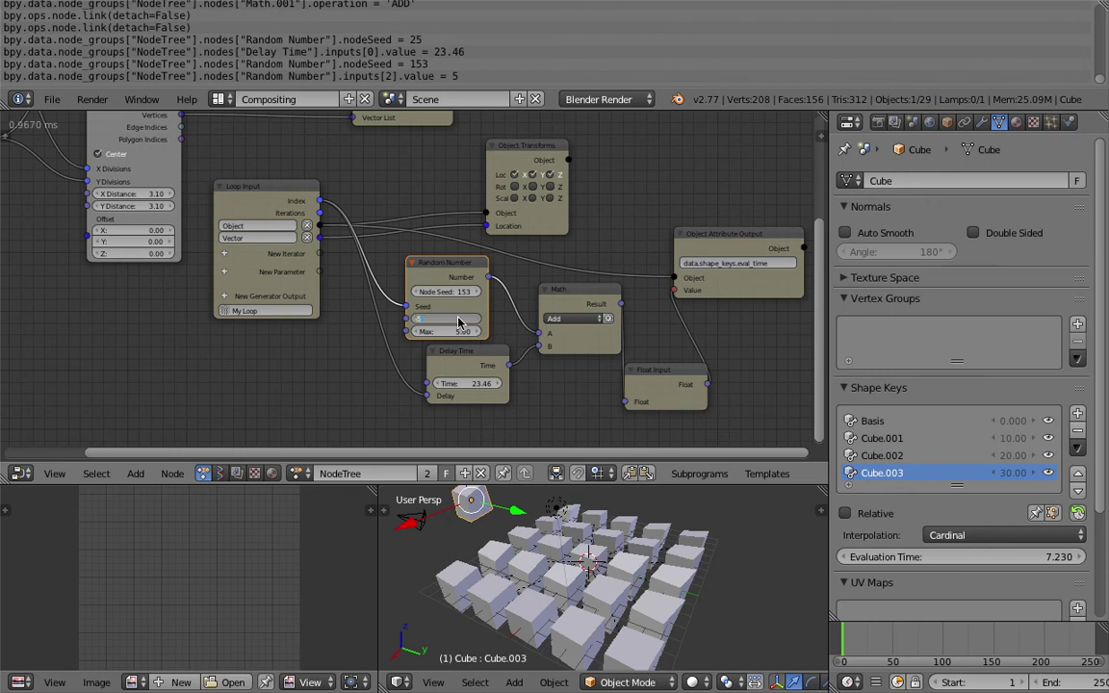
text(-5)
key(Return)
- Set the Delay Time node's Time to 28.17 and enlarge the 3D view to inspect the cube grid's deformation
mouse_move(469, 383)
mouse_down()
mouse_move(510, 383)
mouse_move(458, 383)
mouse_move(472, 383)
mouse_up()
middle_drag(587, 597, 693, 606)
scroll(601, 608, down, 1)
middle_drag(602, 607, 639, 499)
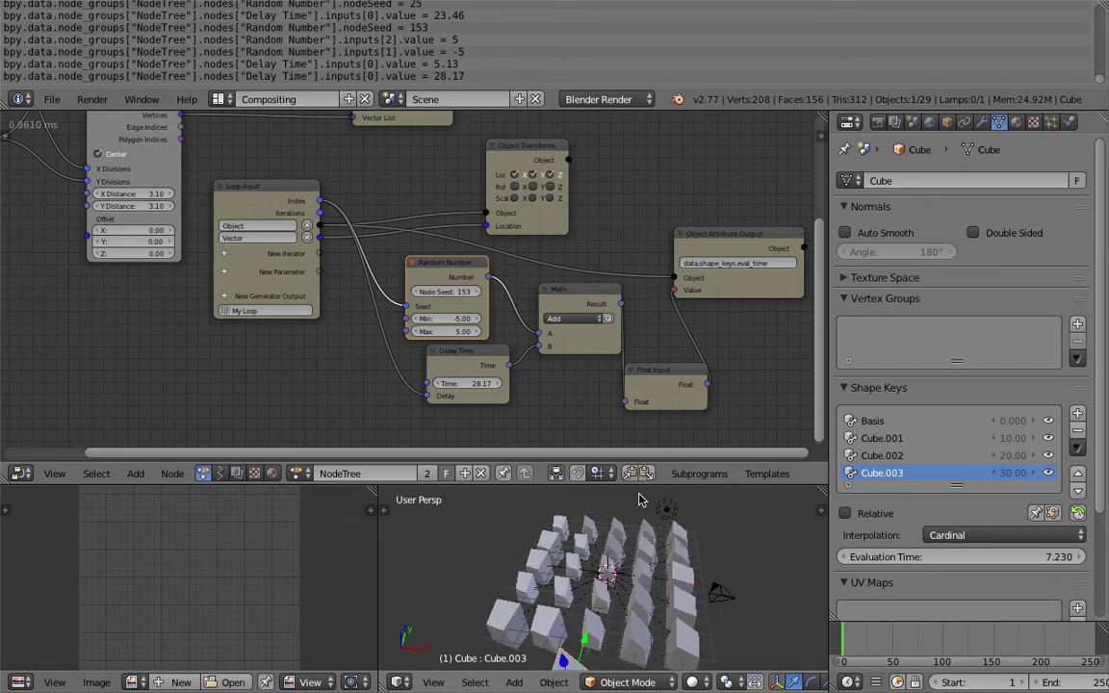
drag(647, 488, 643, 427)
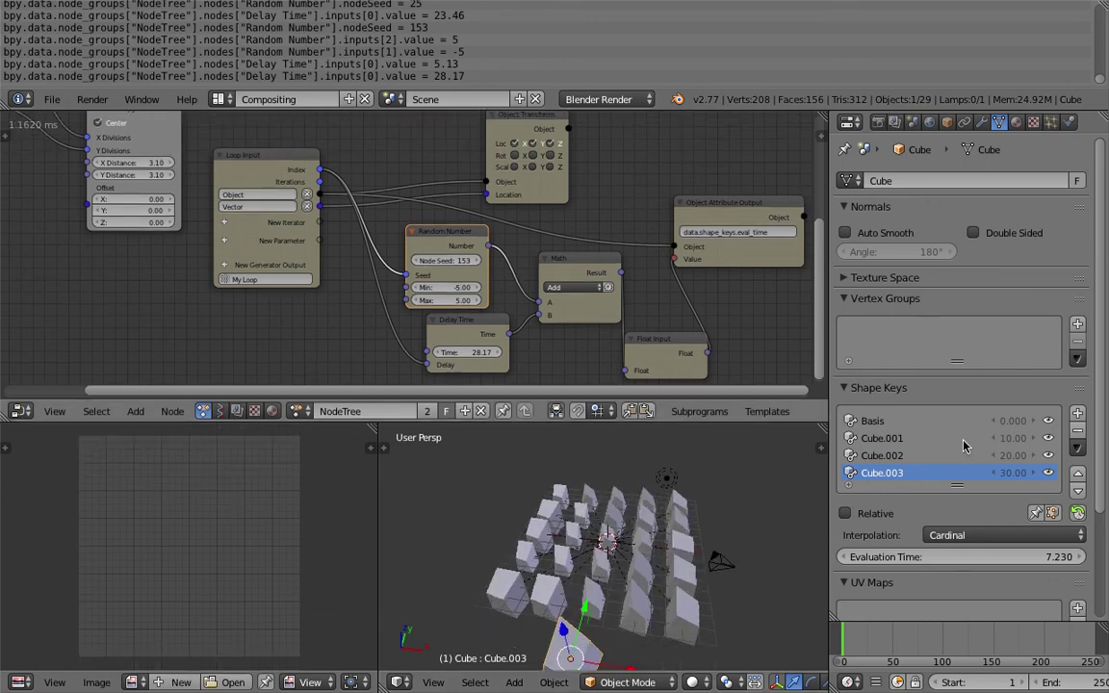
middle_drag(619, 547, 717, 549)
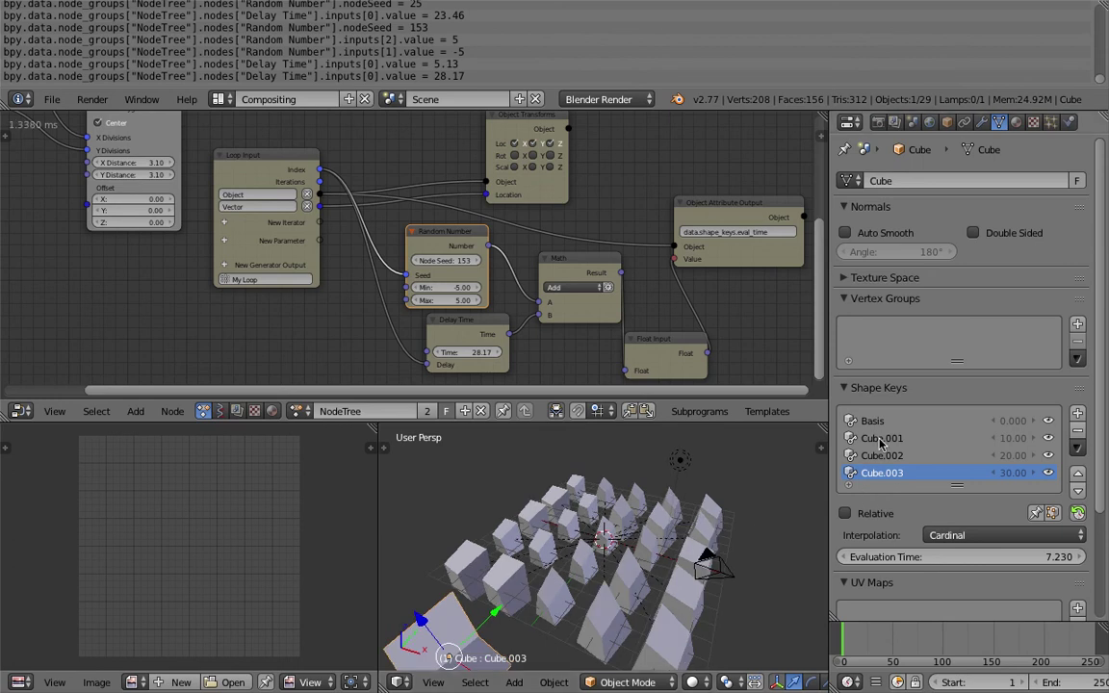
middle_drag(646, 561, 619, 540)
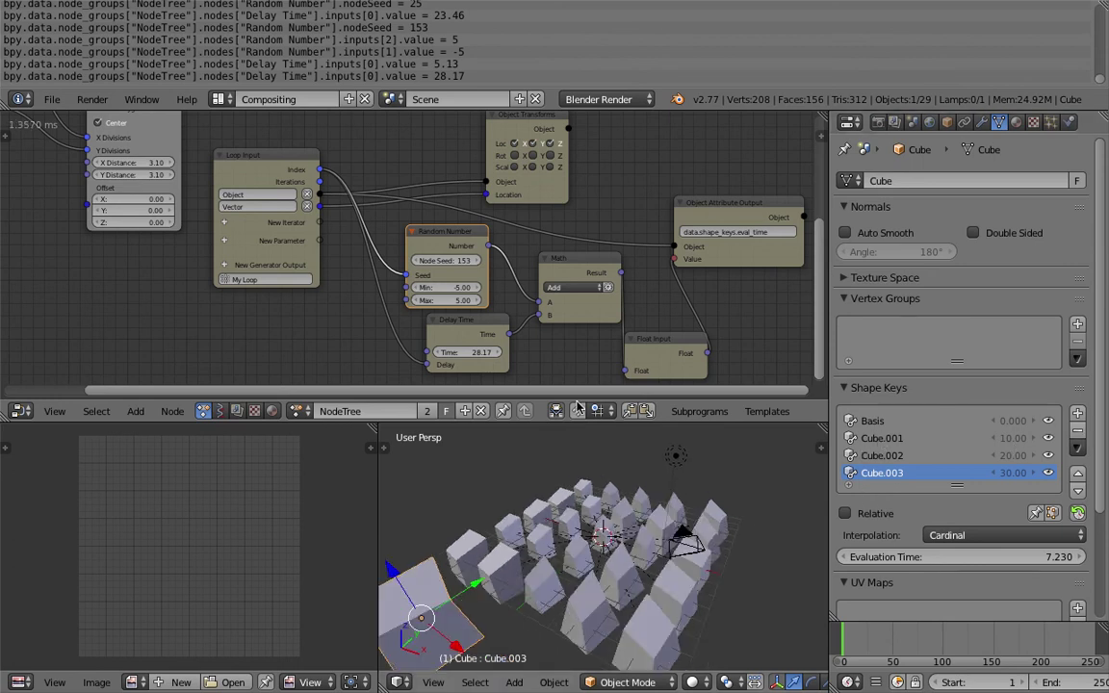
- Try different Node Seeds on the Random Number, checking the cube grid in a maximized 3D view, and settle on 109
drag(447, 261, 193, 261)
middle_drag(626, 460, 475, 349)
key(ctrl+Up)
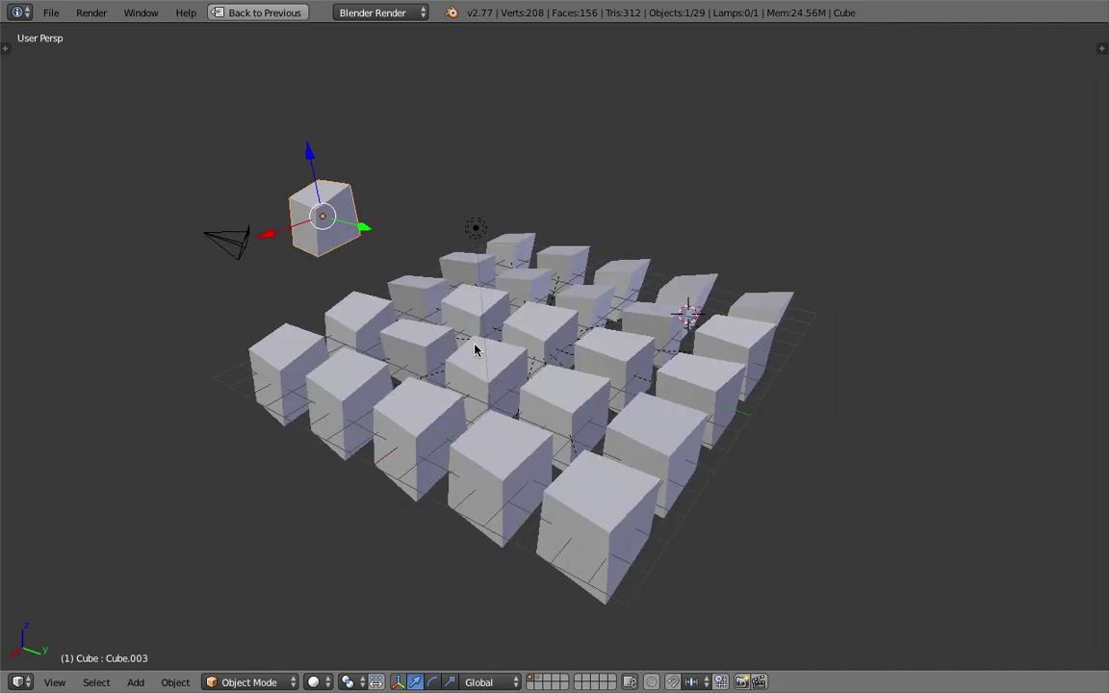
key(ctrl+Up)
mouse_move(623, 557)
middle_down()
mouse_move(616, 529)
mouse_move(612, 576)
middle_up()
drag(449, 260, 627, 260)
- Collapse the info log area to its header and move the Random Number and Delay Time nodes closer to the Loop Input
scroll(382, 155, down, 1)
drag(413, 111, 416, 21)
middle_drag(394, 172, 471, 238)
scroll(397, 206, down, 2)
middle_drag(479, 184, 465, 188)
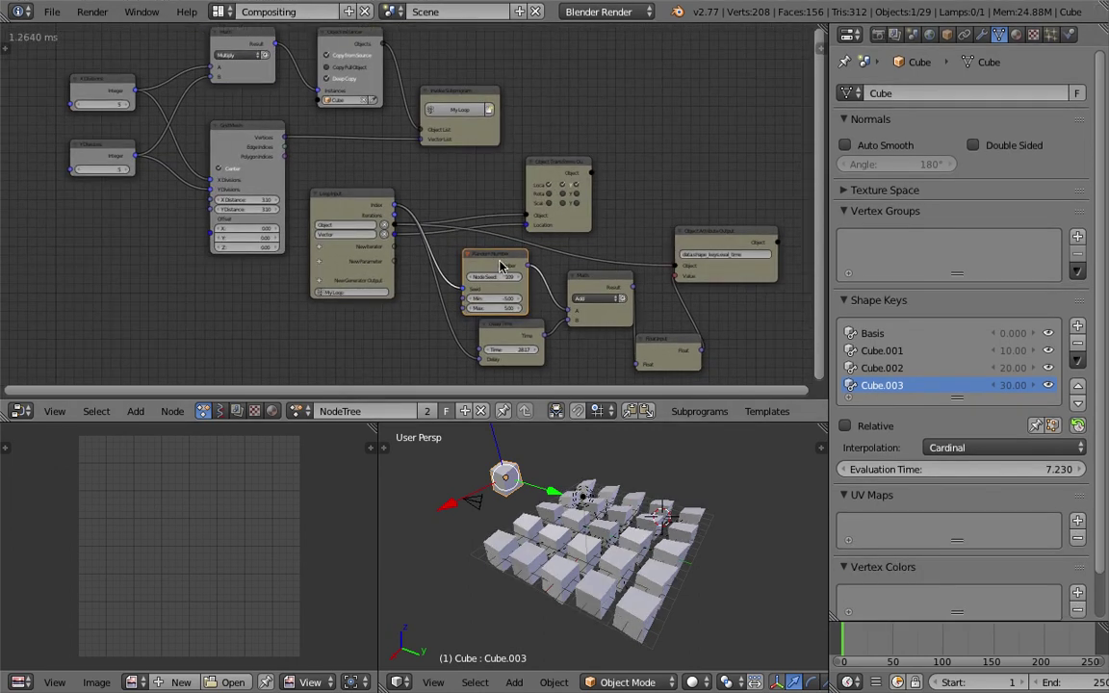
drag(484, 256, 474, 255)
drag(513, 333, 482, 345)
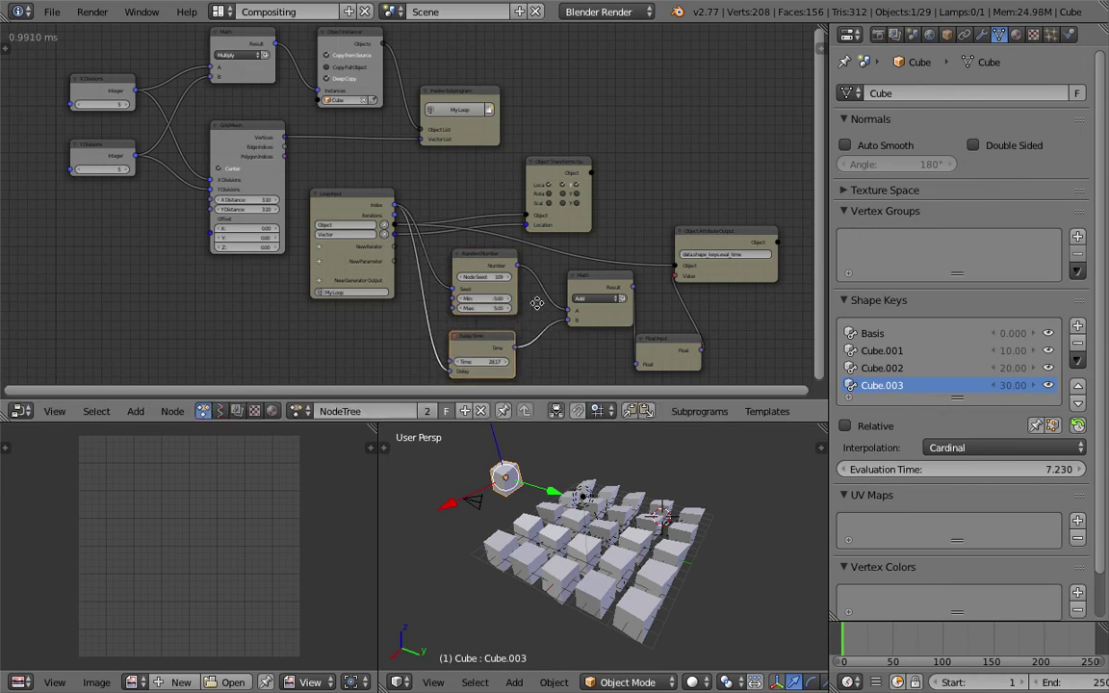
- Arrange the Math, Float Input and Object Attribute Output nodes in a tidy row after the Random Number and Delay Time nodes
middle_drag(472, 271, 409, 236)
scroll(409, 235, up, 1)
drag(522, 257, 498, 268)
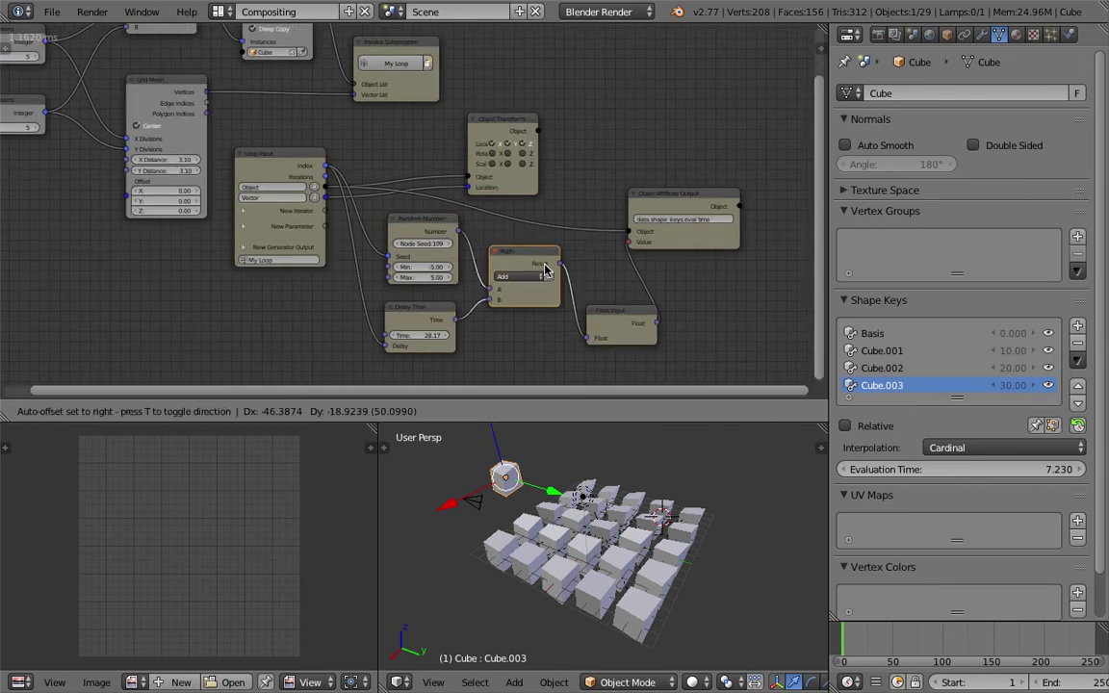
drag(619, 316, 616, 292)
drag(689, 198, 743, 192)
drag(609, 294, 611, 273)
scroll(585, 179, down, 1)
mouse_move(594, 180)
middle_down()
mouse_move(596, 208)
mouse_move(591, 194)
middle_up()
scroll(592, 198, down, 1)
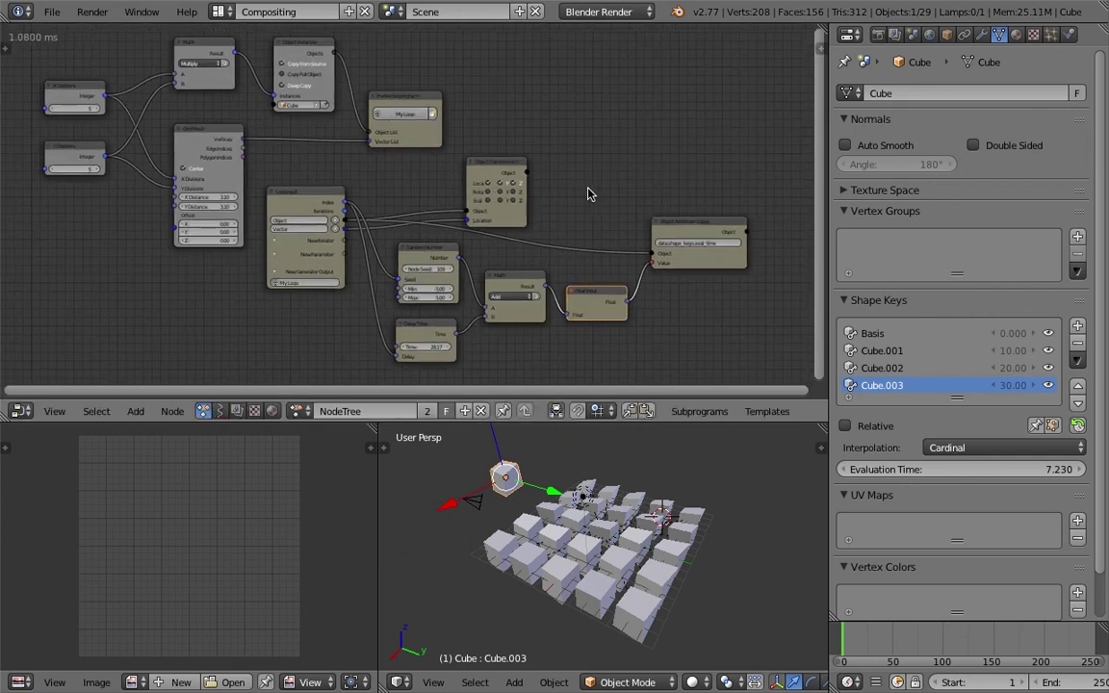